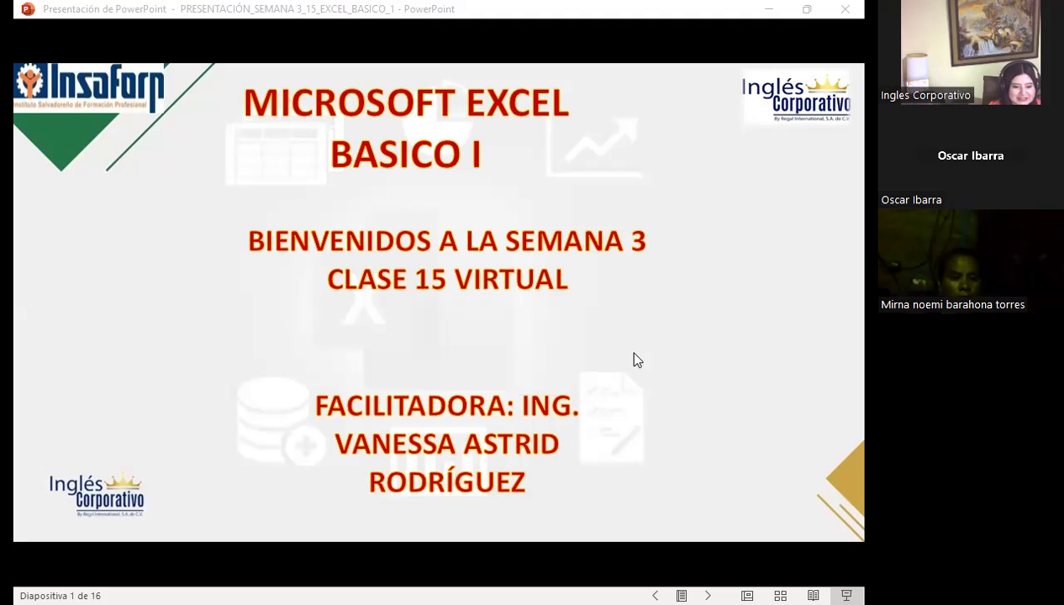
Step: Use the arrow keys to move past slide 3, SESIÓN: 15, and settle on slide 2, the Insaforp 30-years congratulations
key("Right")
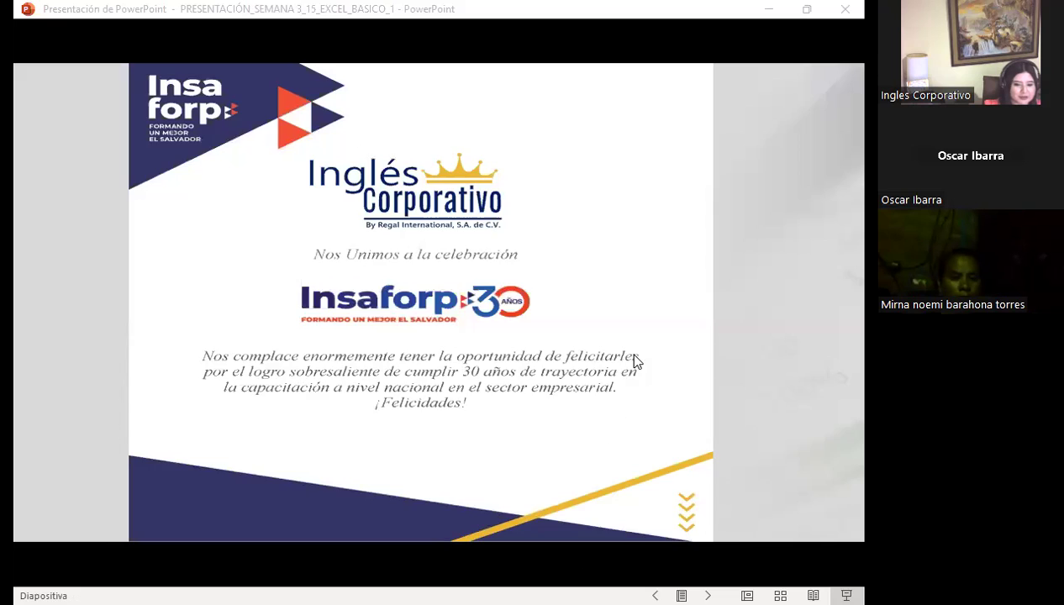
key("Right")
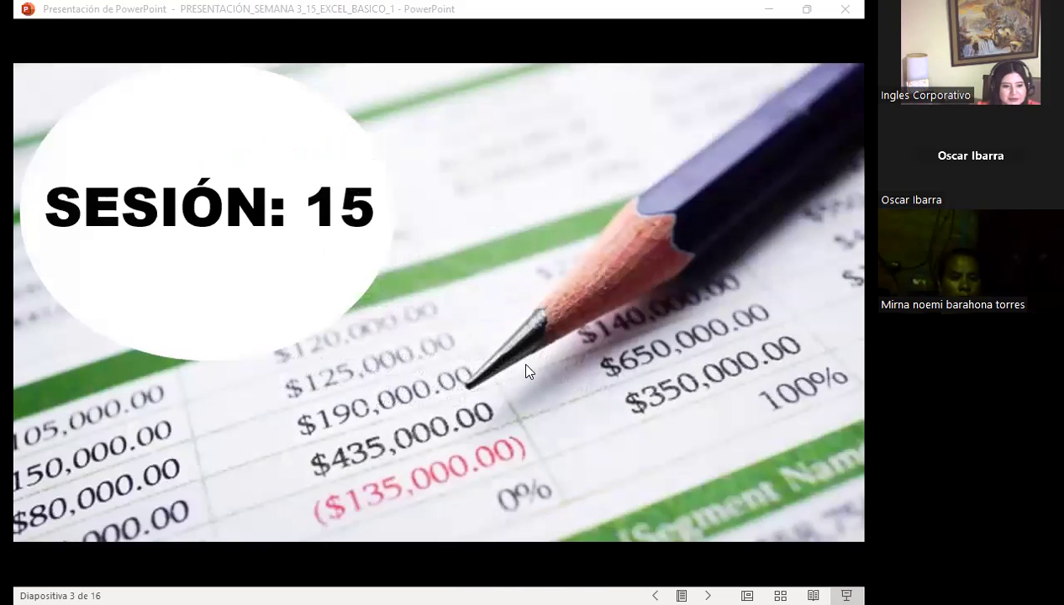
key("Right")
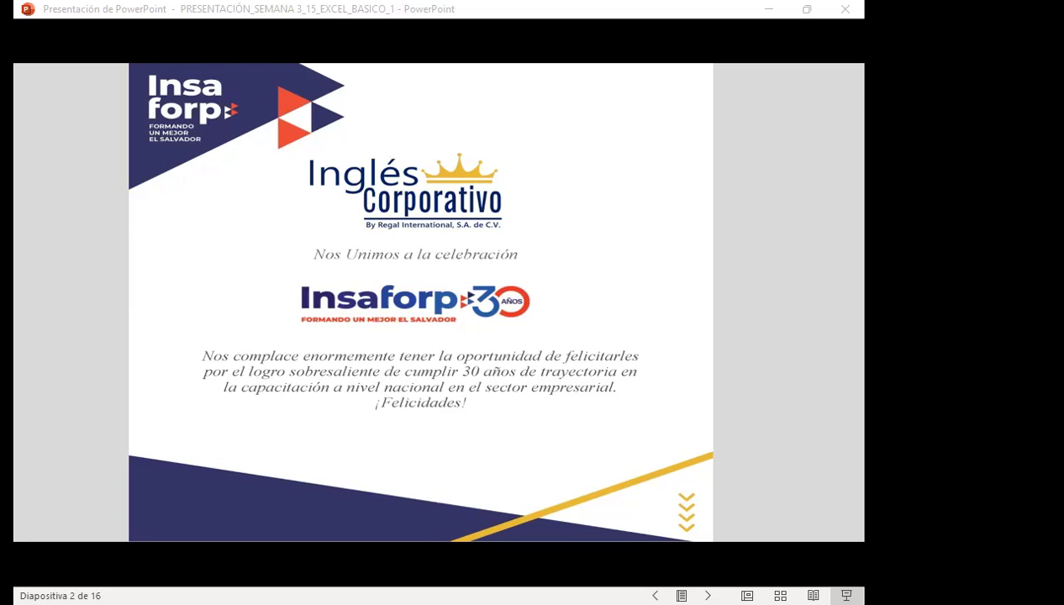
Step: Switch to the online course in Firefox and open the class #14 discussion forum unit
key("alt+Tab")
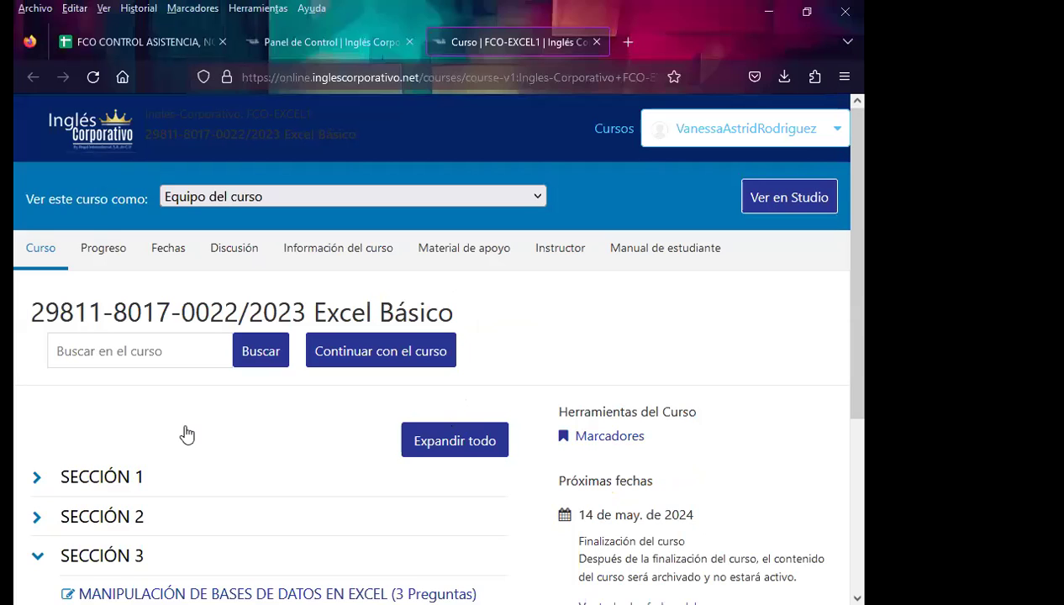
left_click(452, 354)
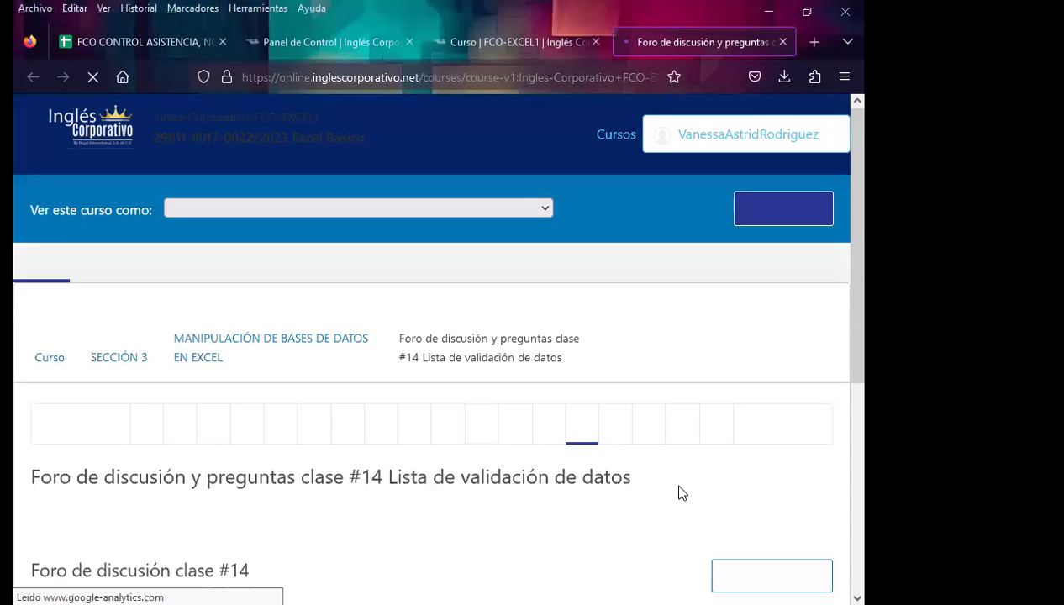
scroll(524, 459, "down", 2)
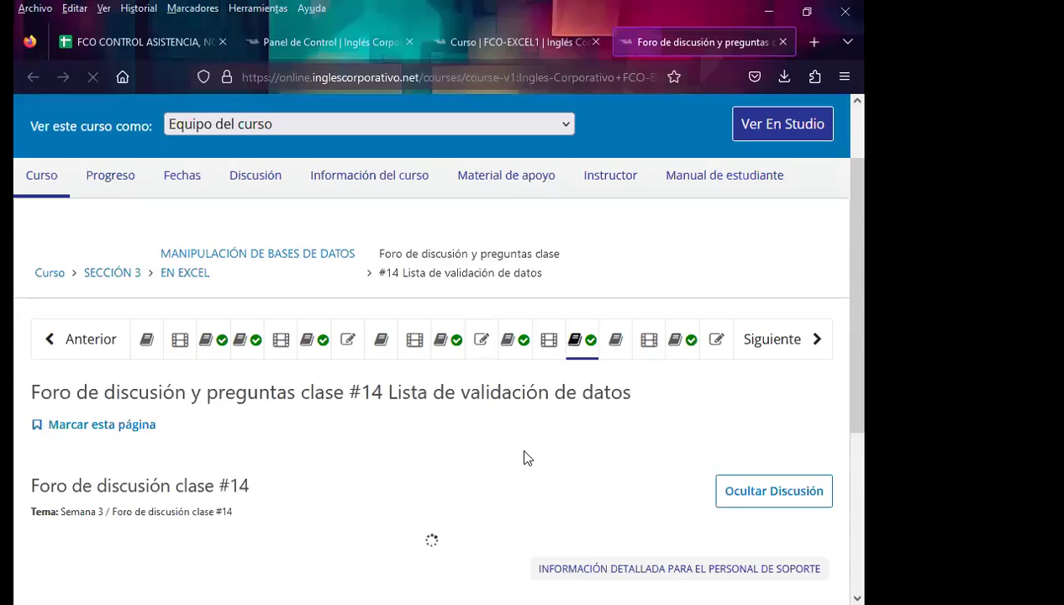
scroll(364, 370, "down", 2)
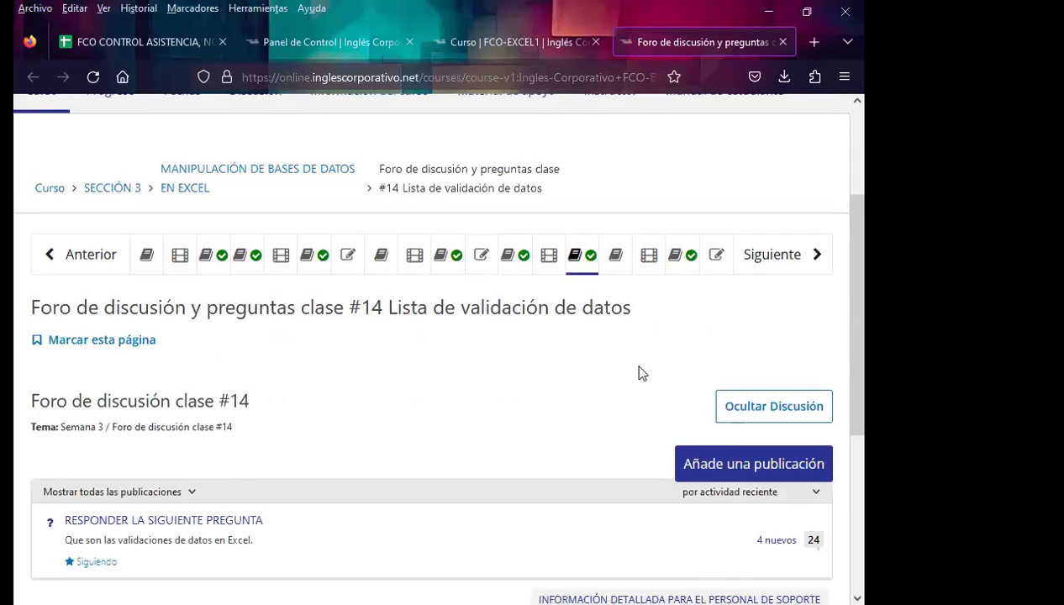
scroll(677, 352, "up", 2)
Step: Go to the class #15 forum, Lista de validación de datos parte 2, and scroll through its empty topic
left_click(678, 349)
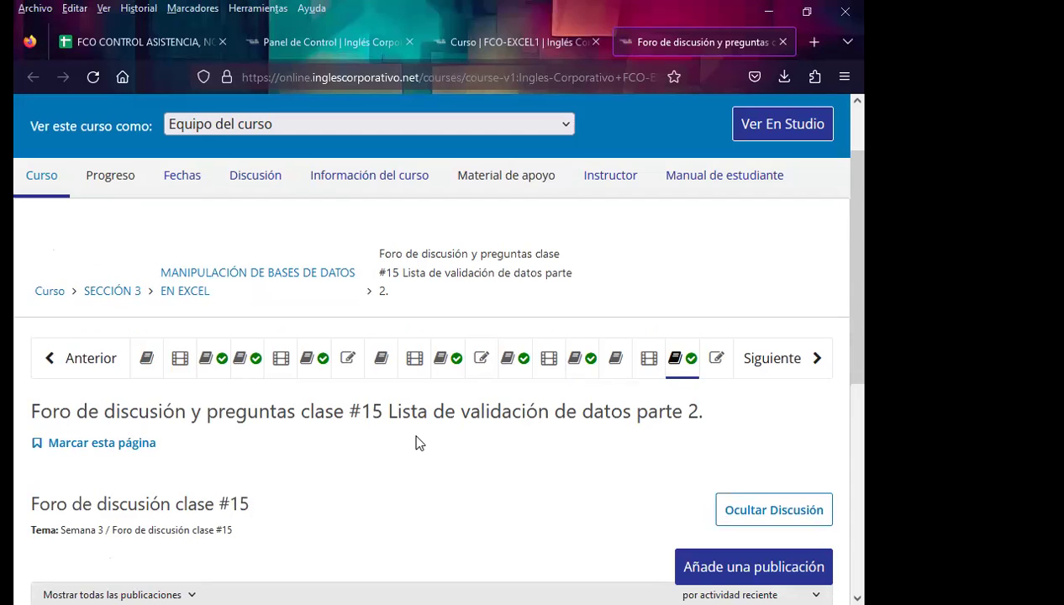
scroll(412, 439, "down", 2)
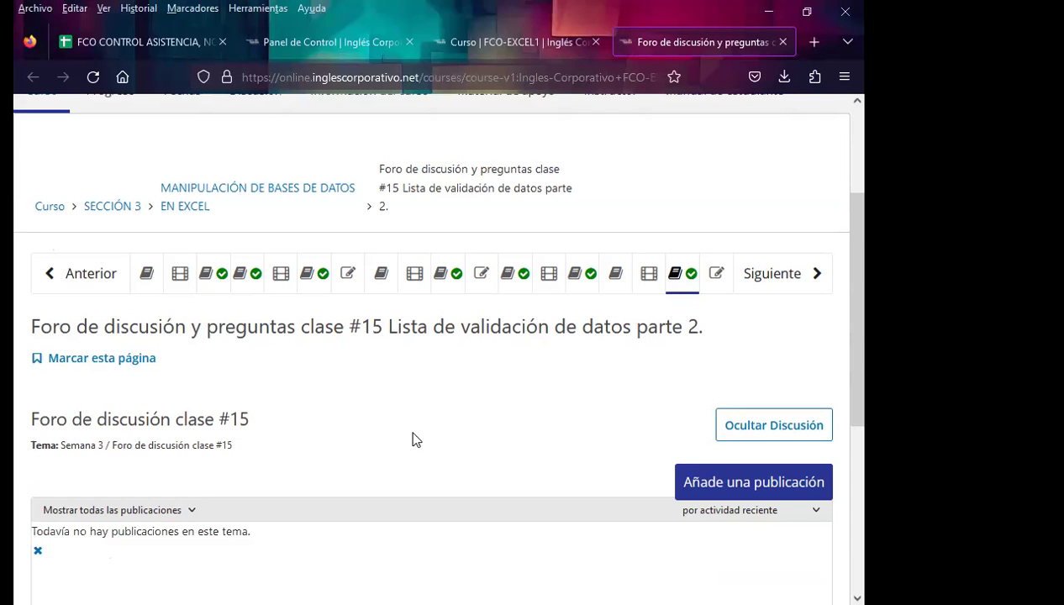
scroll(410, 430, "down", 1)
scroll(412, 382, "down", 1)
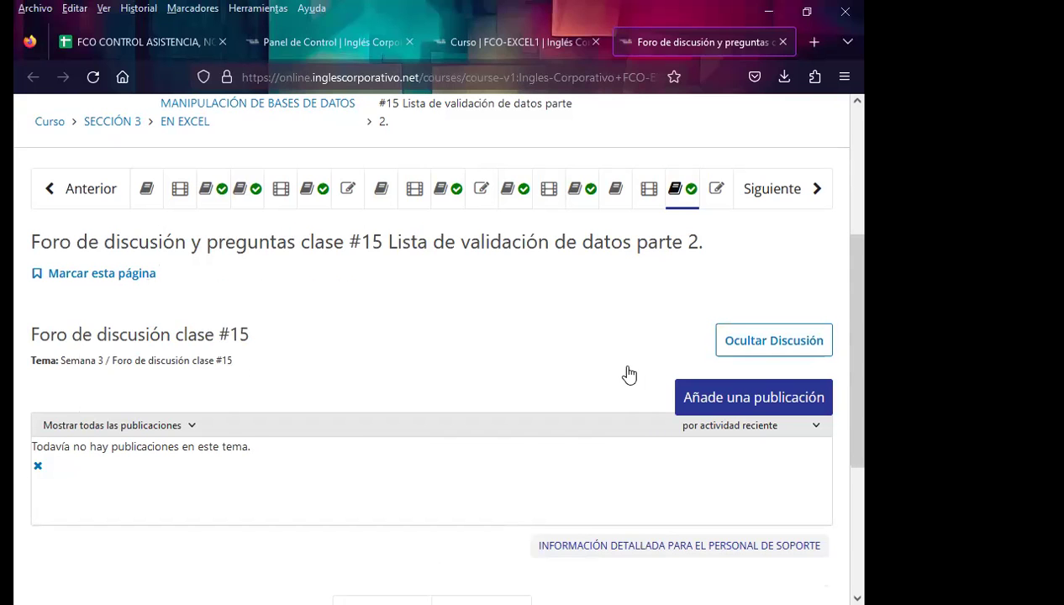
Step: Scroll lesson 3.7 down to the CREAR VALIDACIÓN DE DATOS EN EXCEL criteria list
scroll(618, 370, "up", 3)
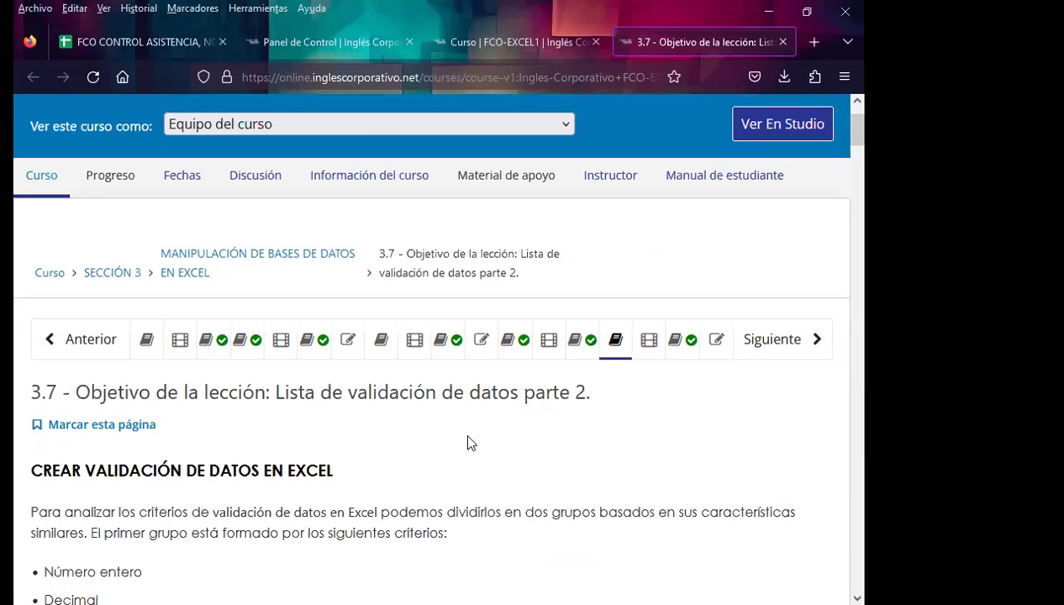
scroll(462, 454, "down", 2)
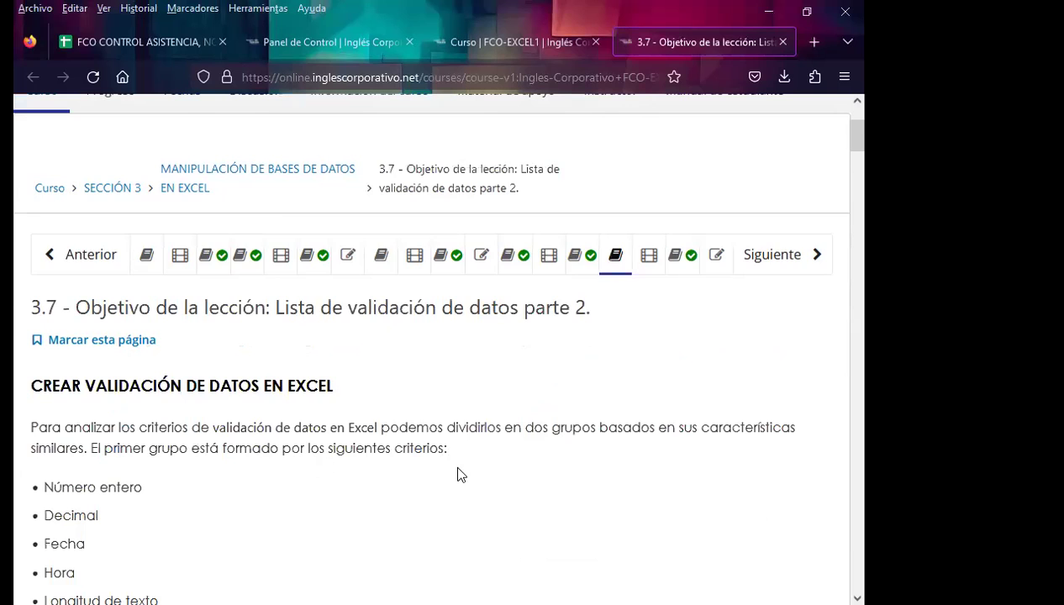
scroll(505, 395, "down", 3)
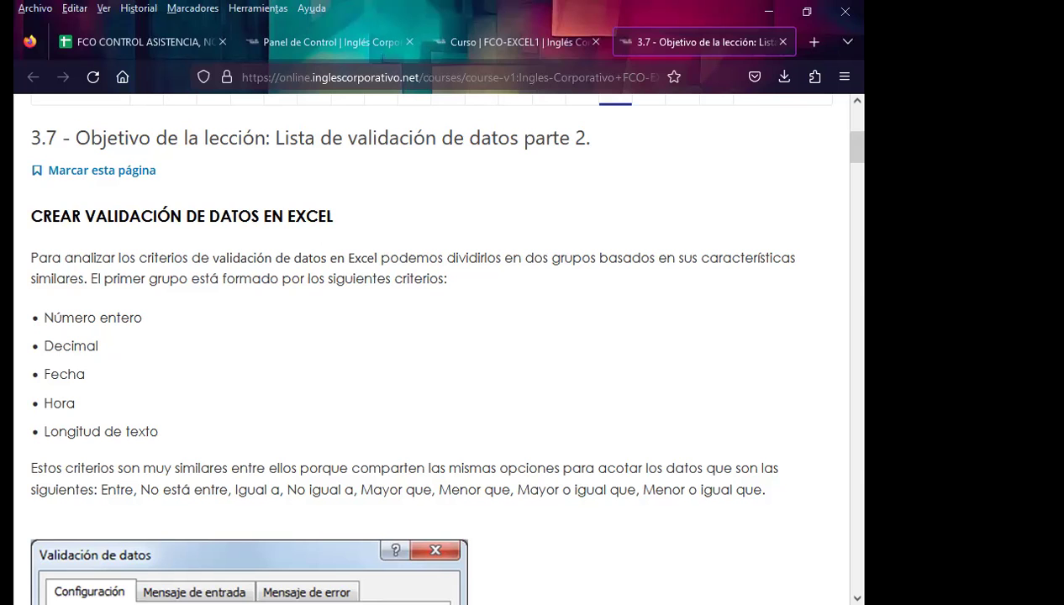
Step: Return to the slideshow and advance to slide 4, AGENDA, listing the session's five activities
key("alt+Tab")
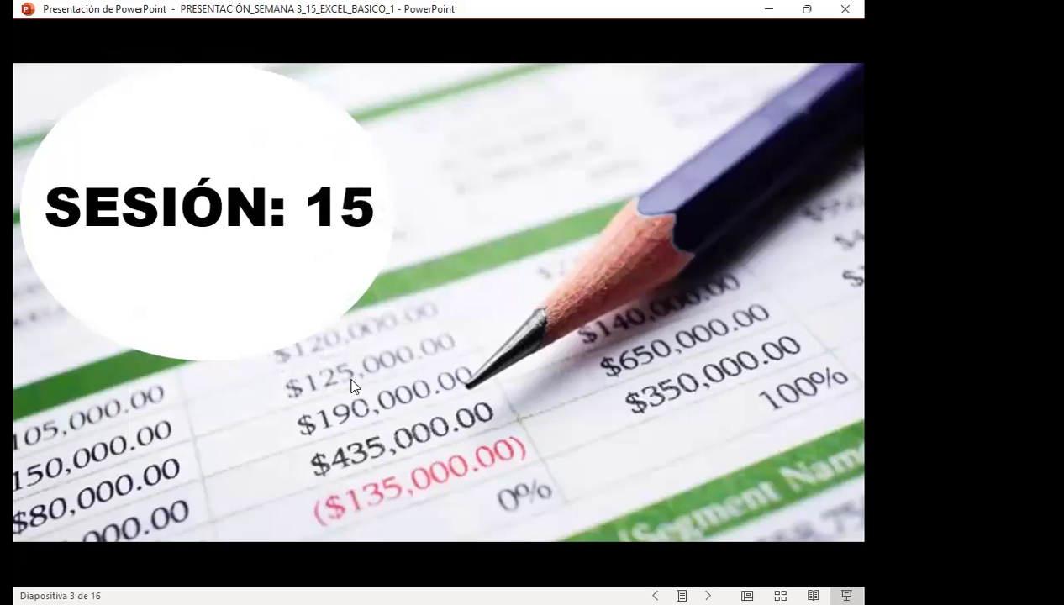
key("alt+Tab")
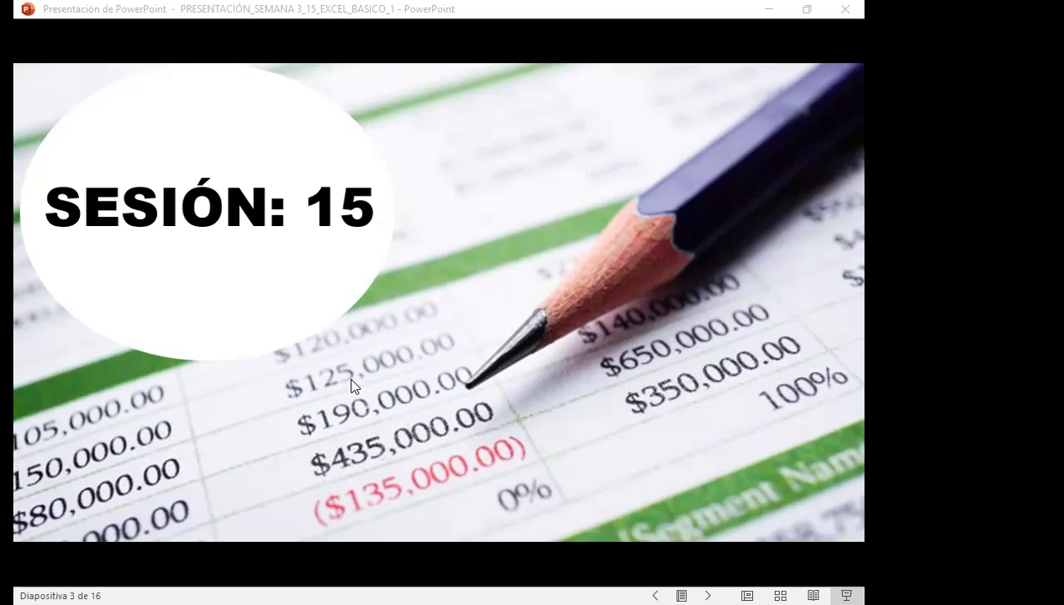
left_click(508, 434)
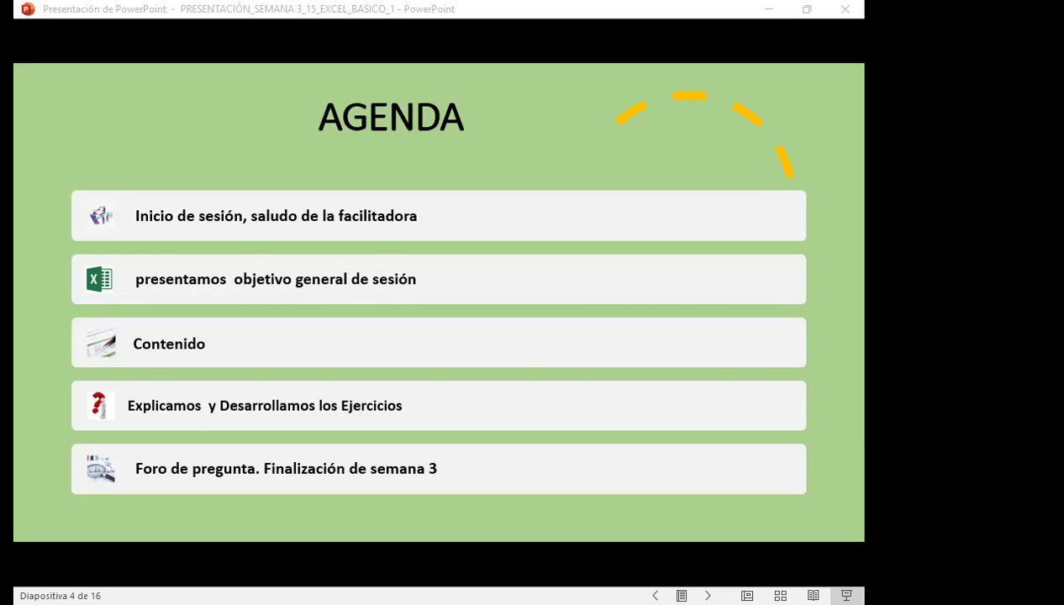
Step: Advance from the session objective slide to slide 6 of 16, VALIDACIÓN DE DATOS
key("Right")
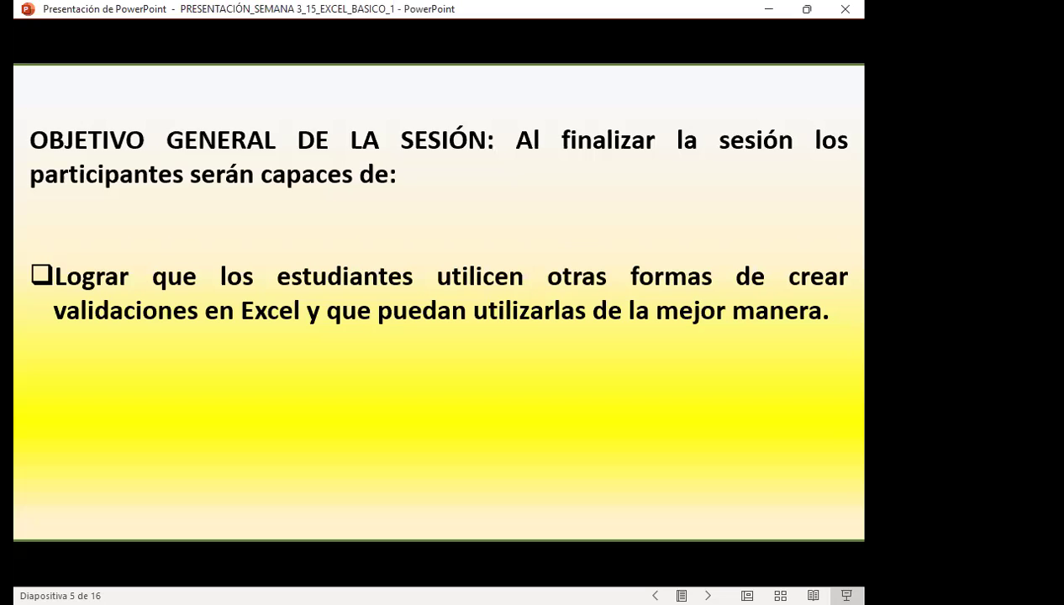
key("Right")
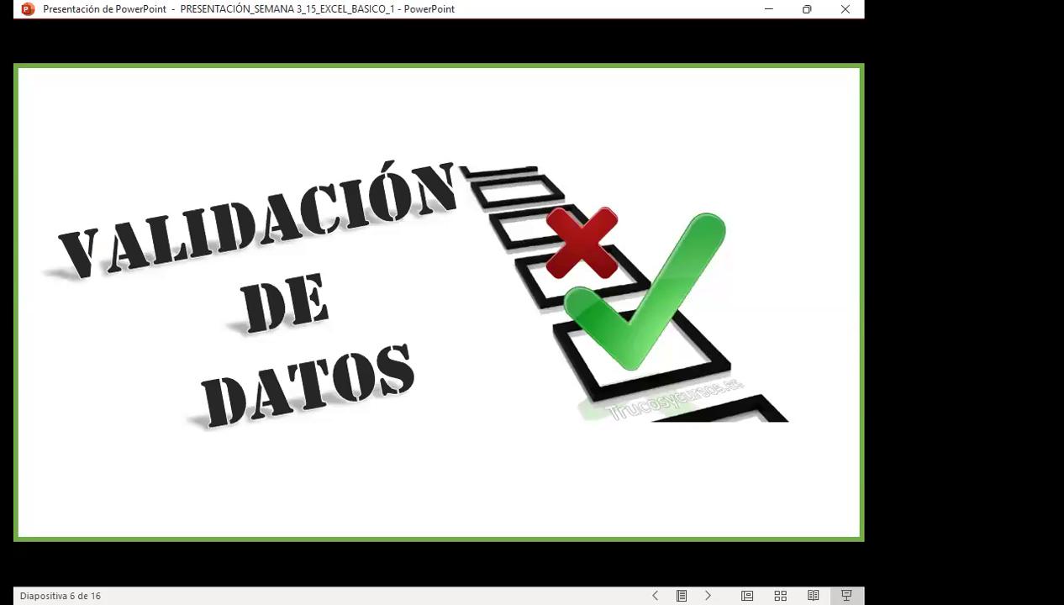
Step: Advance to slide 7, 'Validación de datos', showing when data validation is useful
key("Right")
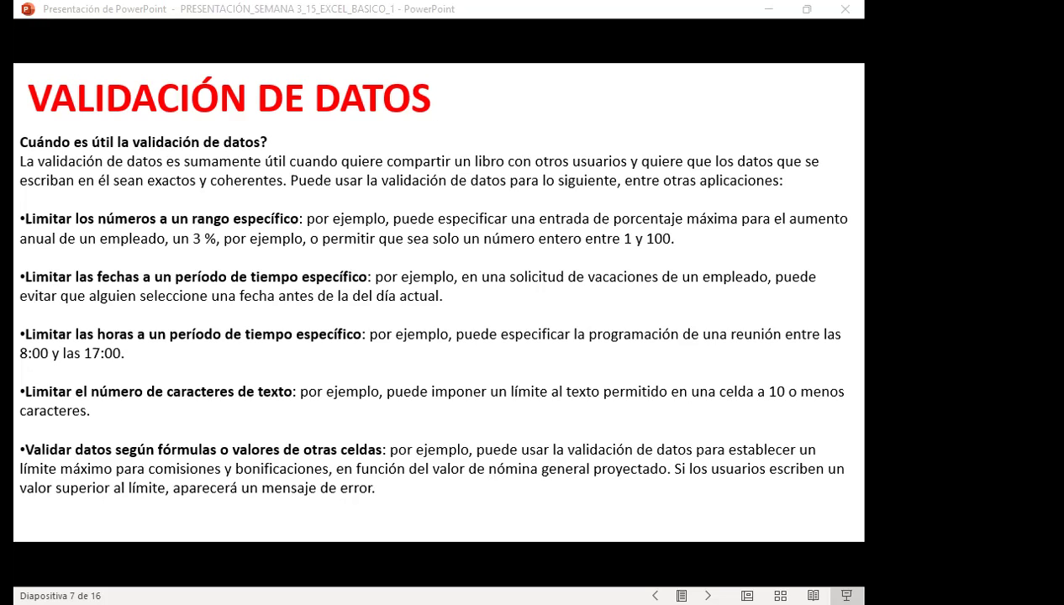
Step: Advance the slideshow to slide 8, EJERCICIOS A TRABAJAR
left_click(484, 458)
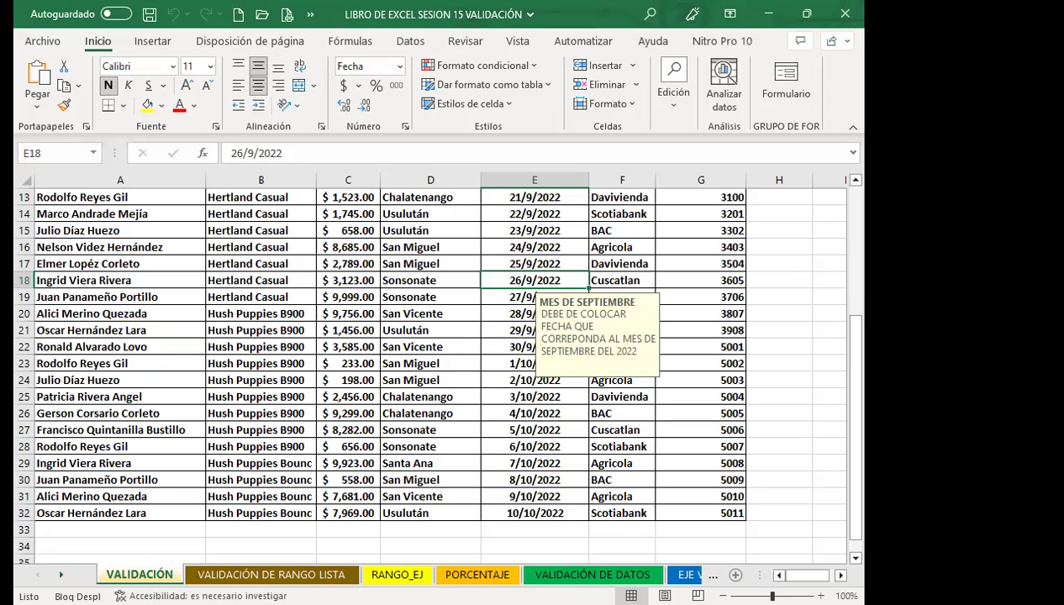
Step: On the VALIDACIÓN sheet, select cell E8 to display its validation message
scroll(549, 336, "up", 3)
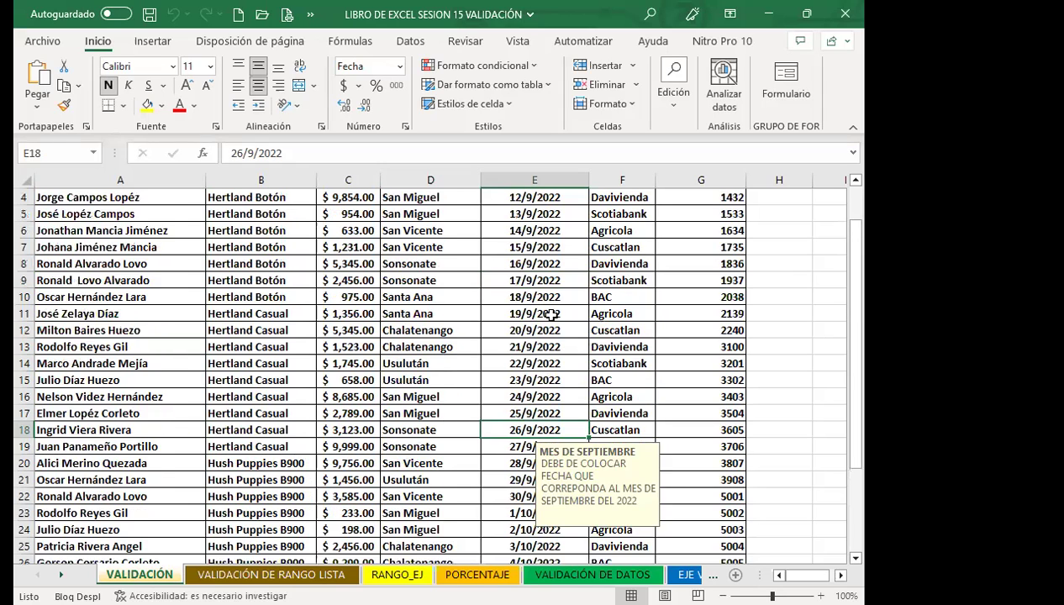
scroll(549, 305, "up", 1)
left_click(551, 309)
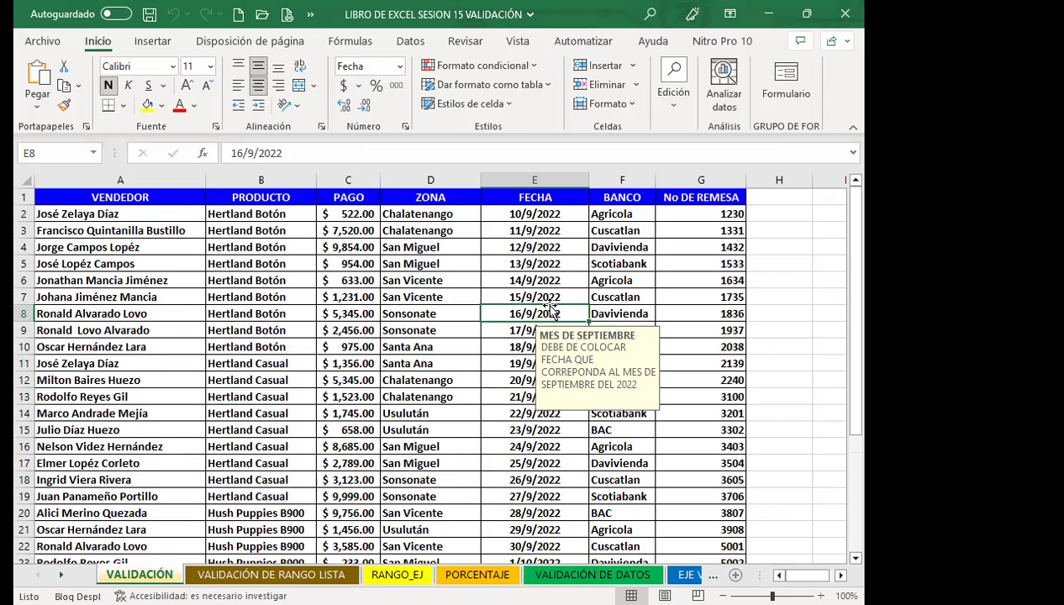
Step: Scroll down to the last sales record and select cell A32
scroll(550, 311, "down", 3)
scroll(539, 298, "down", 3)
scroll(519, 330, "down", 1)
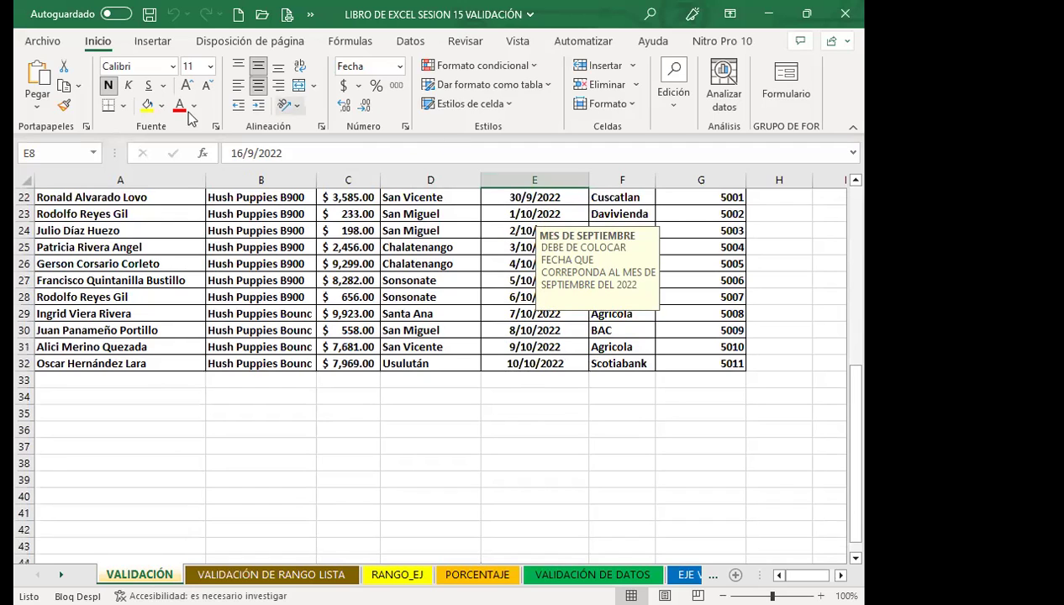
left_click(119, 361)
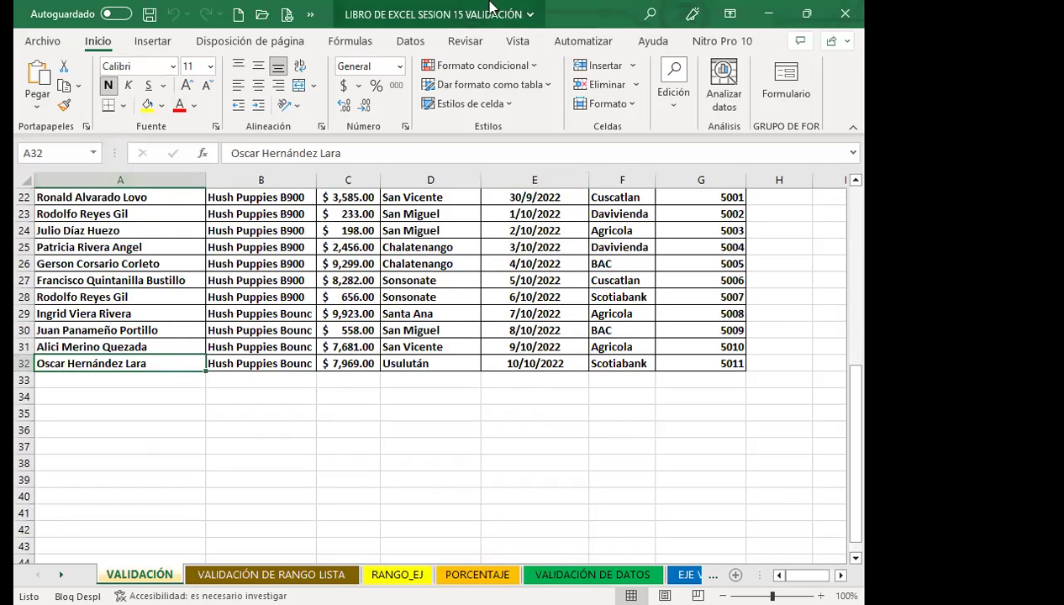
Step: Browse the Vista and Revisar ribbons, check Proteger and Notas, and close Notas without adding a note
left_click(517, 42)
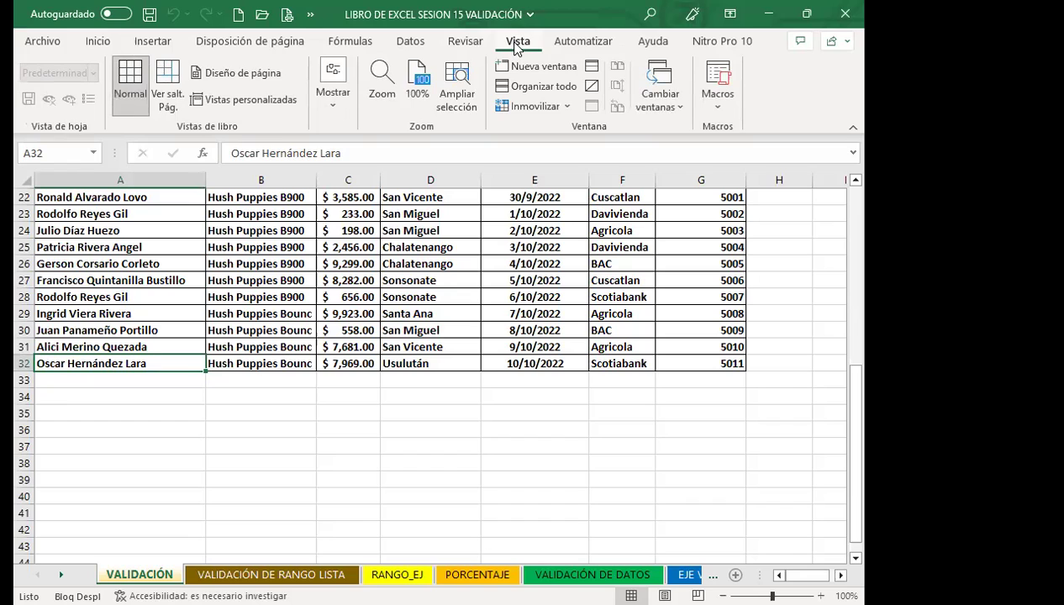
left_click(465, 42)
left_click(588, 113)
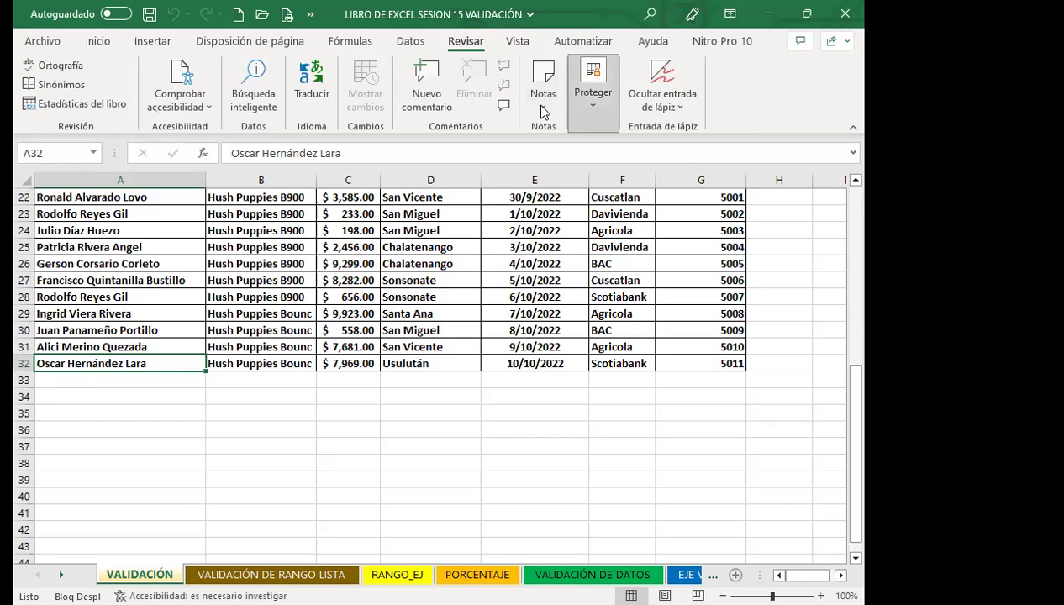
left_click(544, 112)
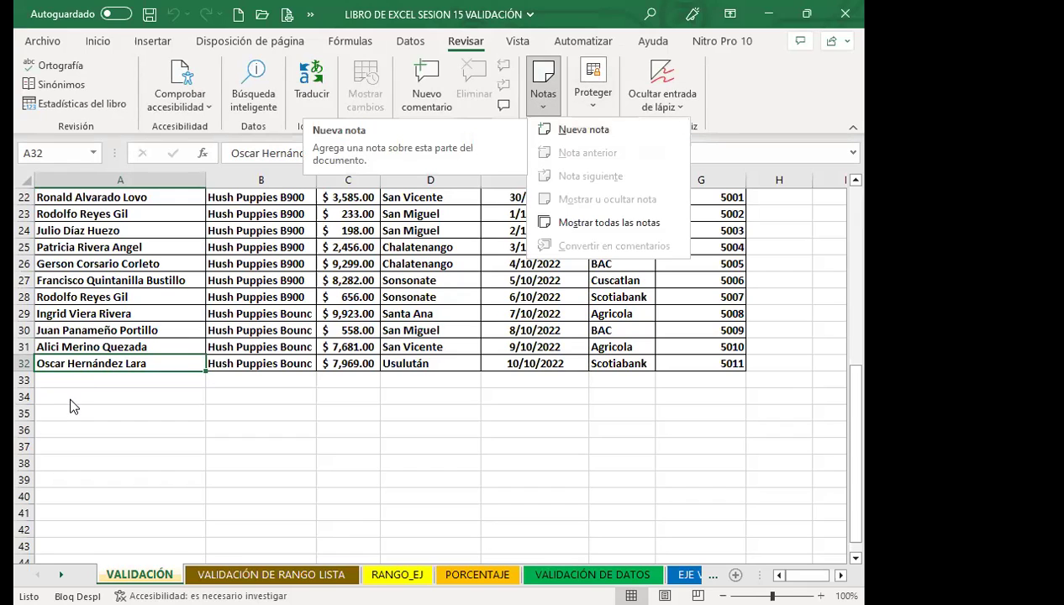
left_click(84, 382)
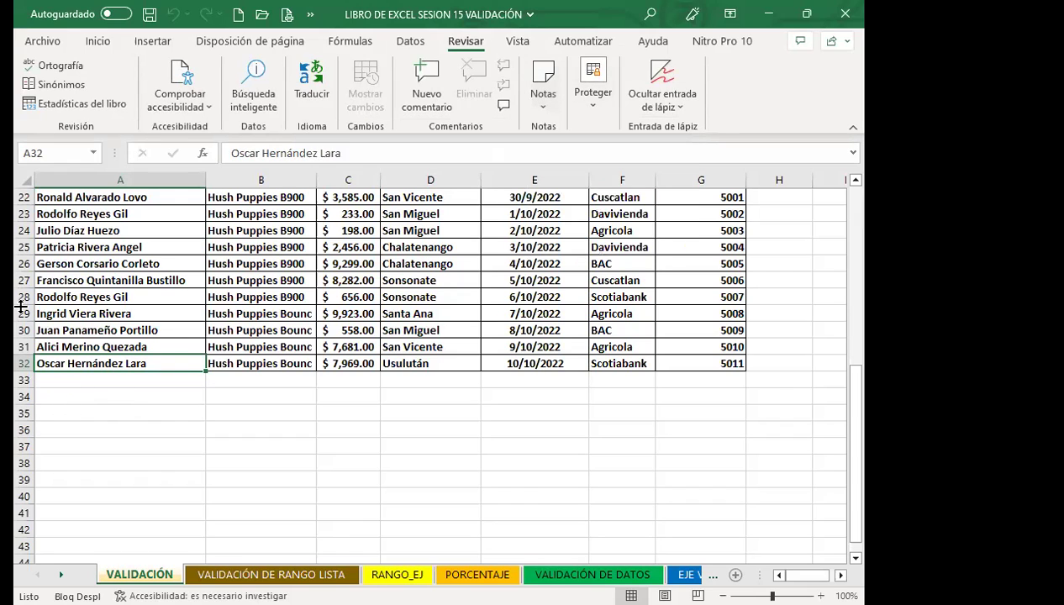
left_click(100, 383)
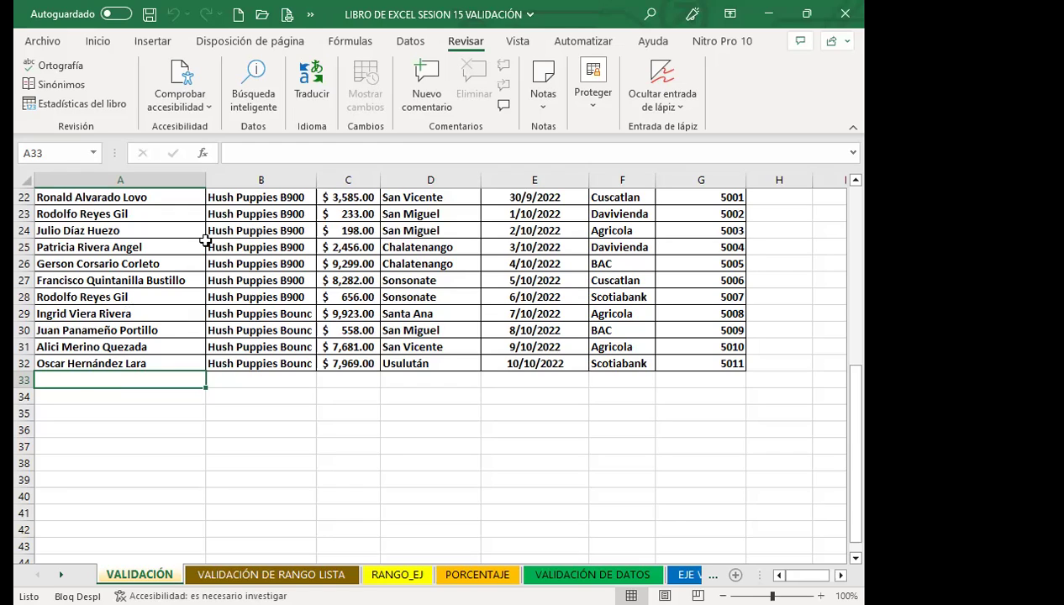
left_click(187, 317)
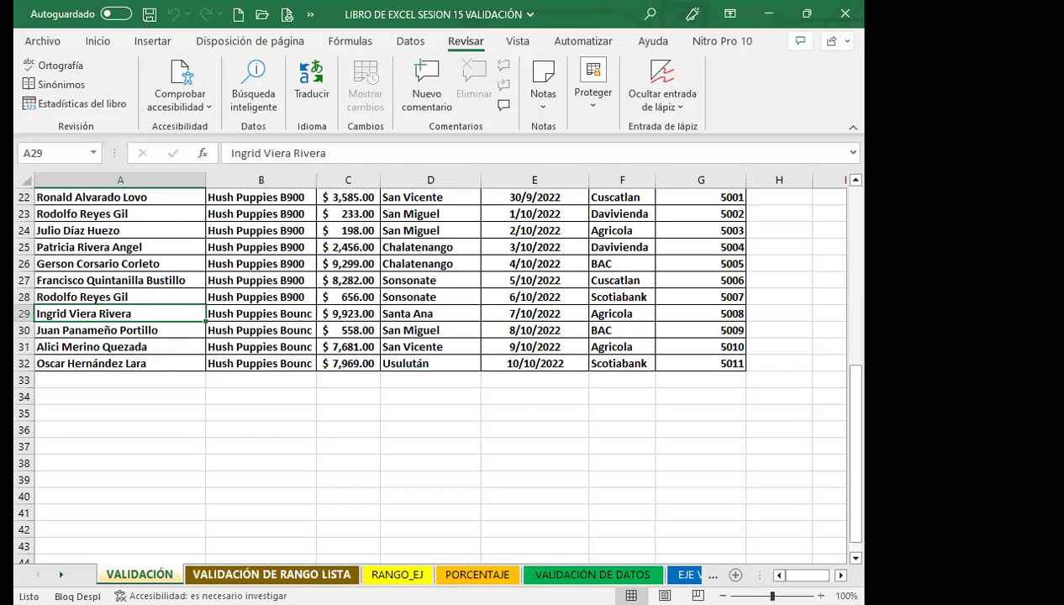
Step: Switch to the VALIDACIÓN DE RANGO LISTA sheet and select the VALORES numbers in A2:A25
left_click(271, 574)
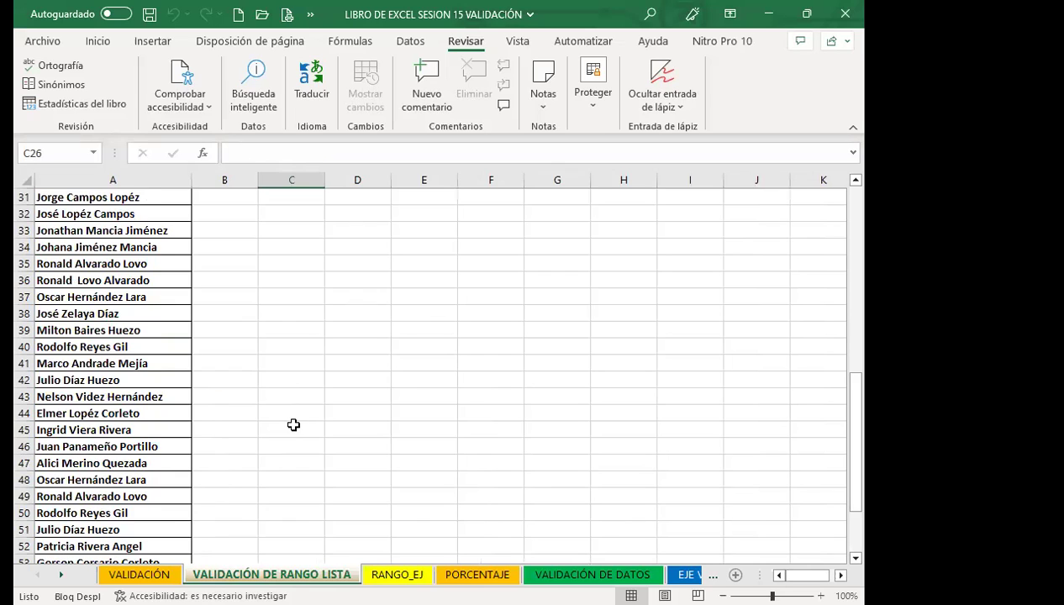
scroll(293, 424, "up", 2)
scroll(280, 413, "up", 6)
scroll(230, 376, "up", 2)
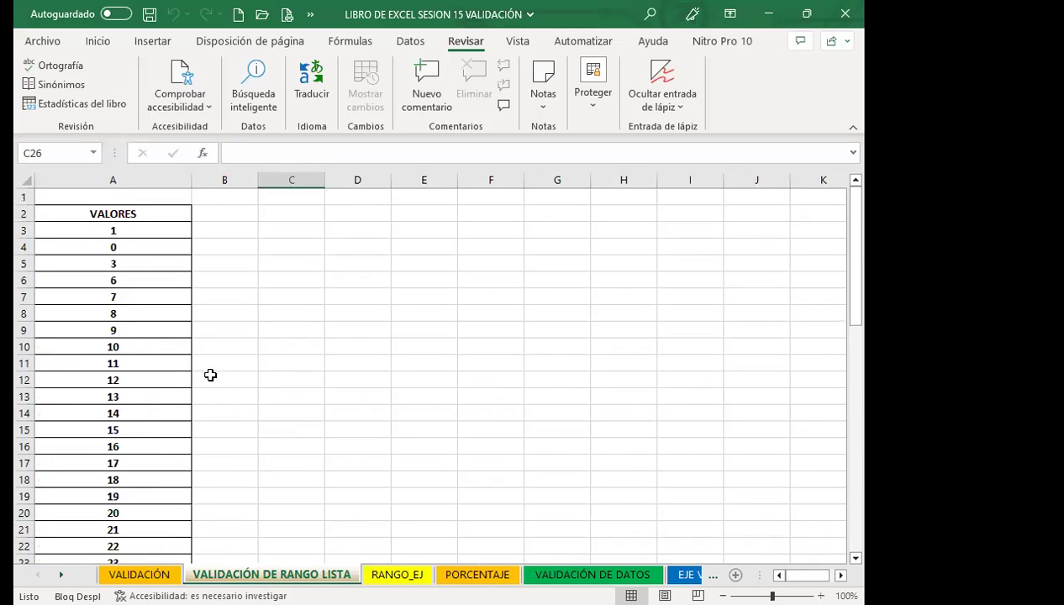
left_click(173, 342)
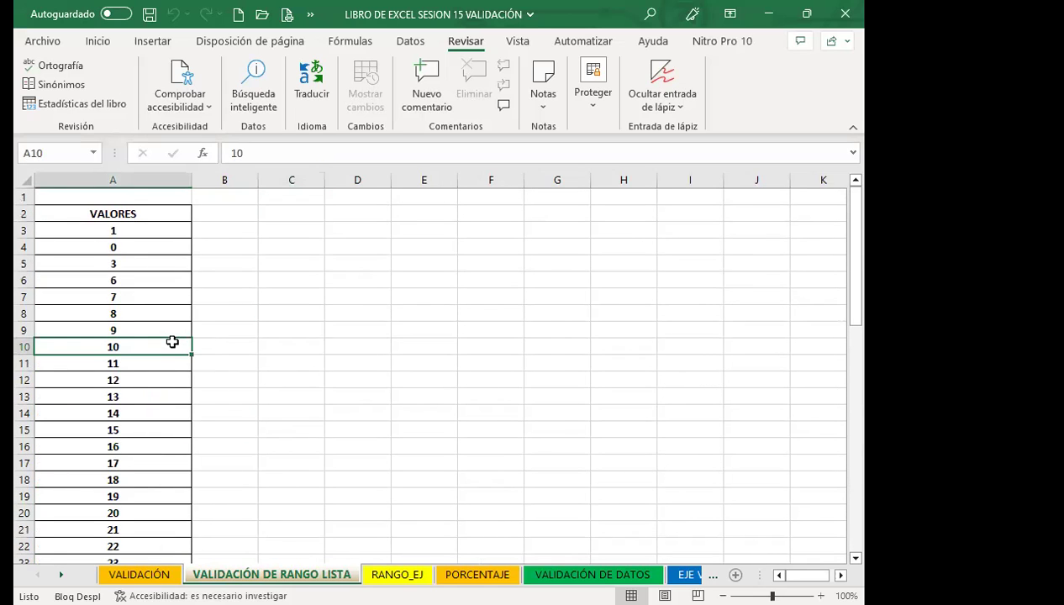
left_click(162, 210)
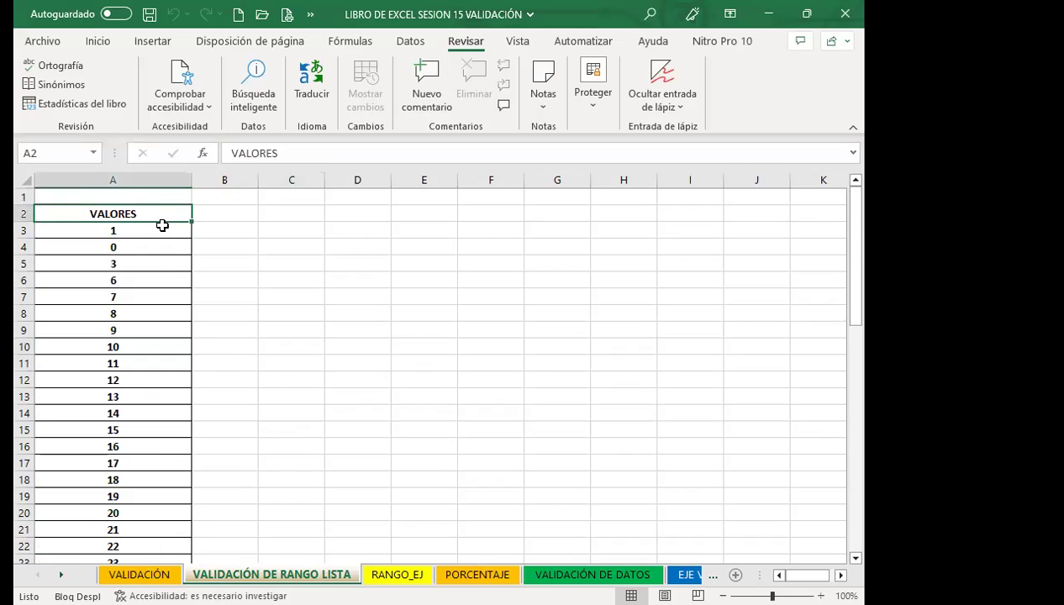
mouse_move(152, 220)
left_mouse_down()
mouse_move(126, 550)
mouse_move(123, 534)
left_mouse_up()
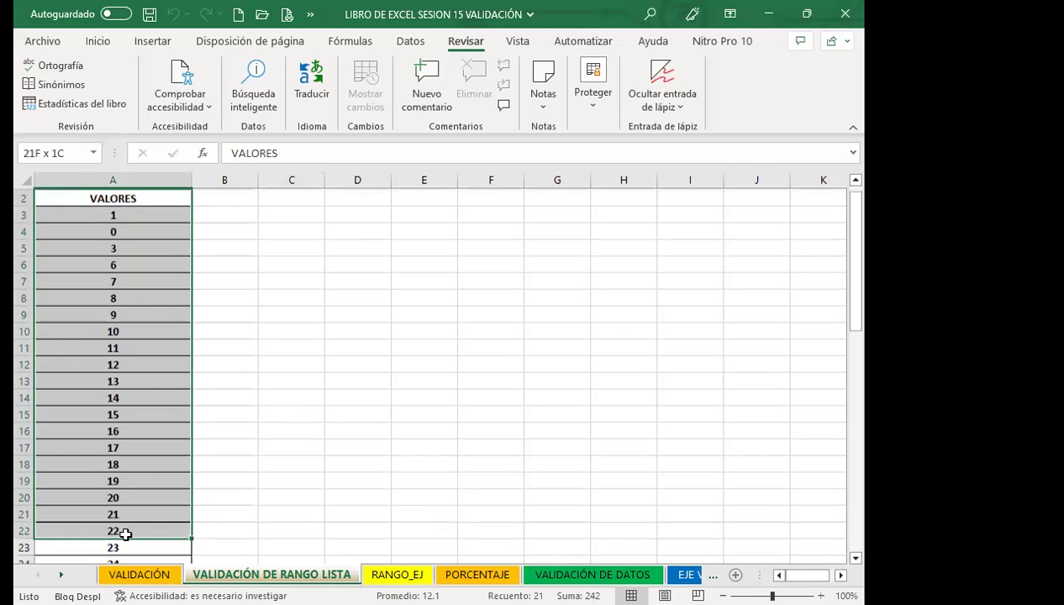
Step: Review the LISTA names column from its A28 header down to the last name in A59
scroll(123, 217, "up", 1)
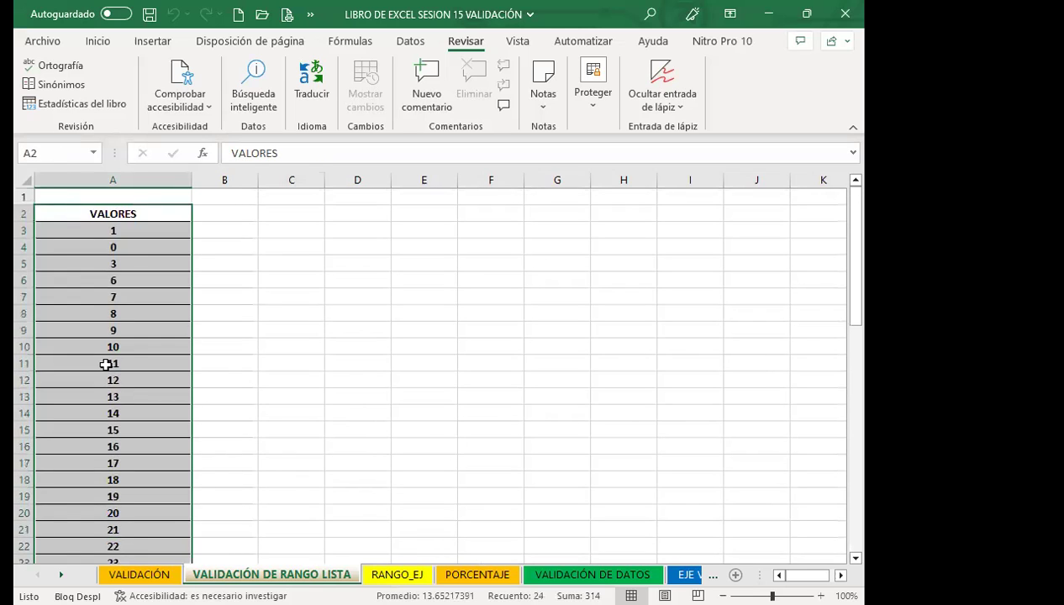
scroll(92, 421, "down", 3)
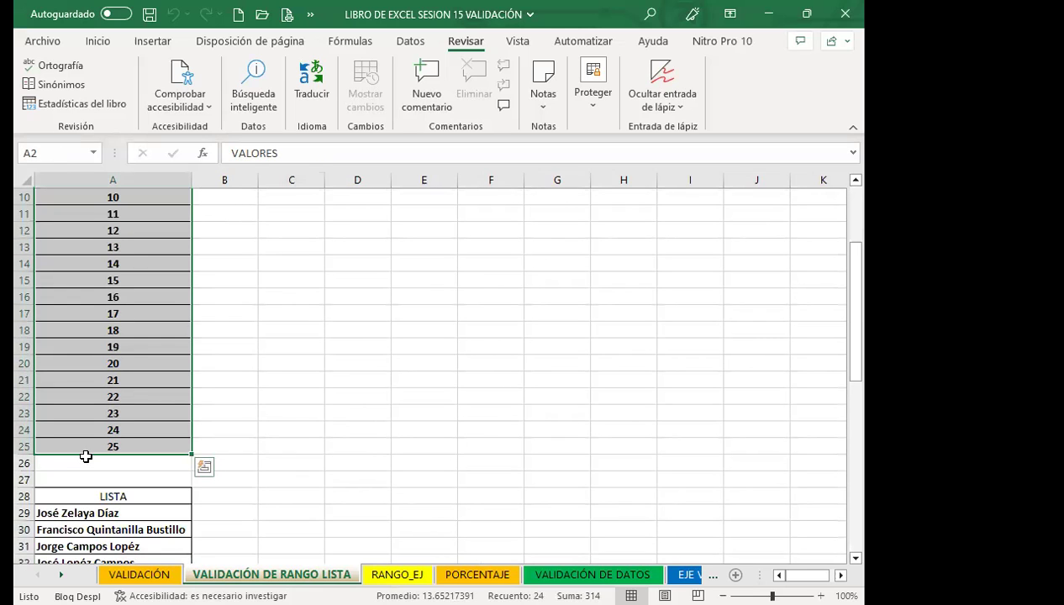
scroll(86, 454, "down", 1)
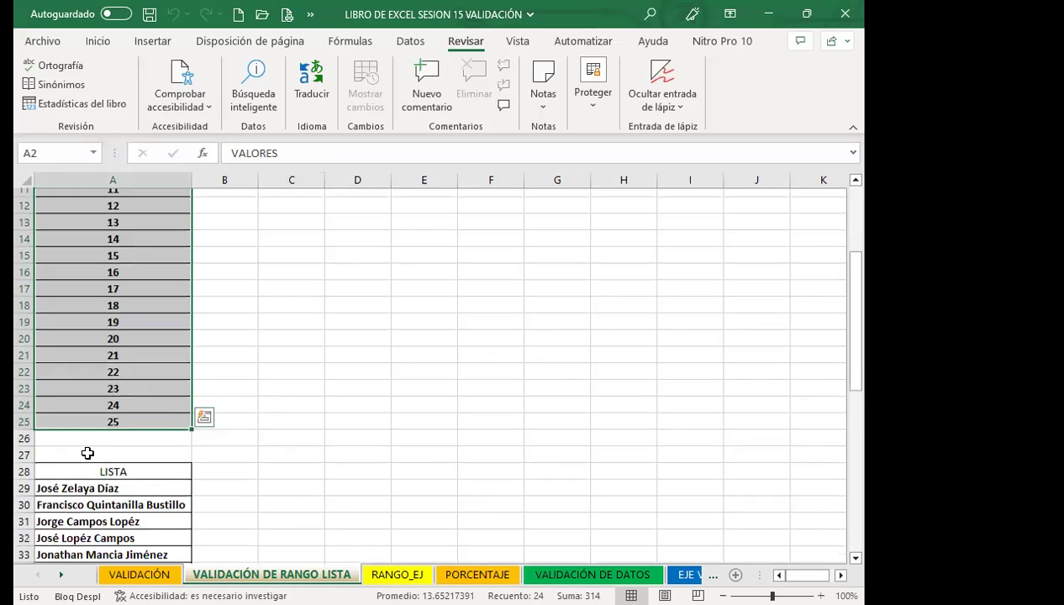
scroll(85, 437, "down", 2)
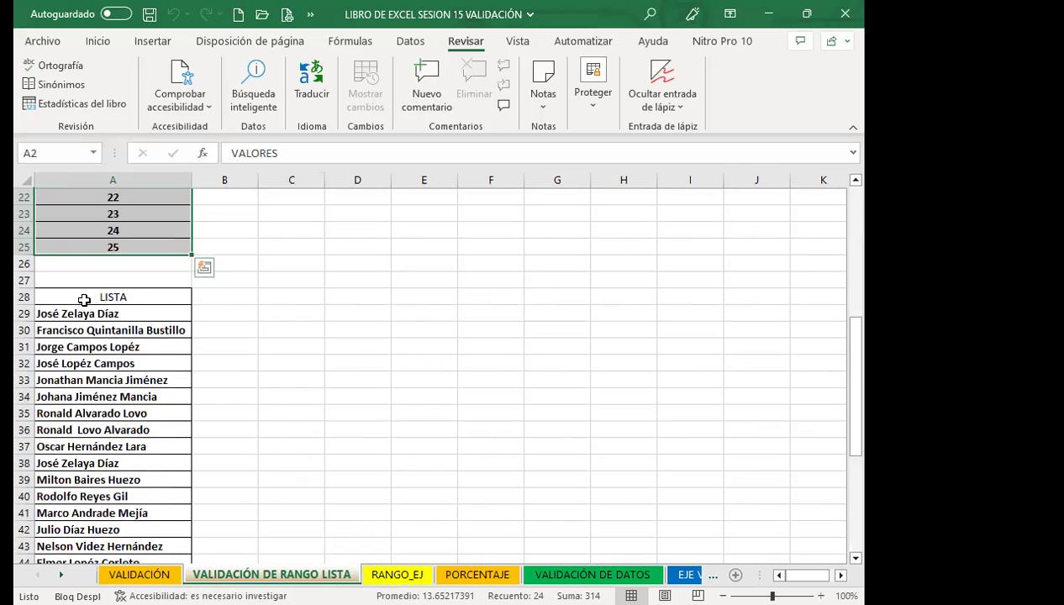
left_click(53, 297)
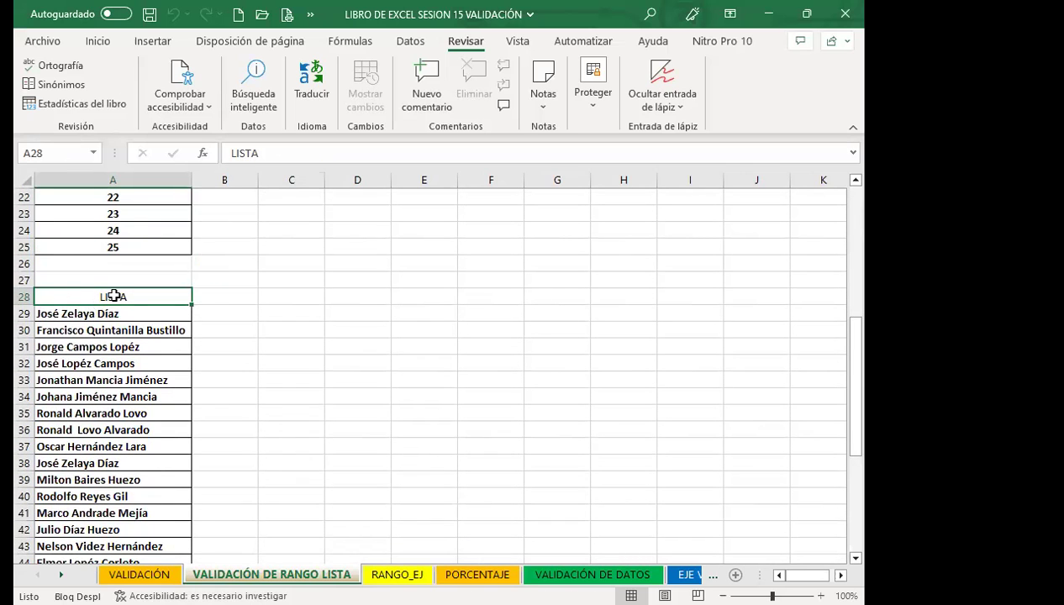
scroll(109, 336, "down", 3)
scroll(126, 379, "down", 3)
scroll(30, 451, "down", 2)
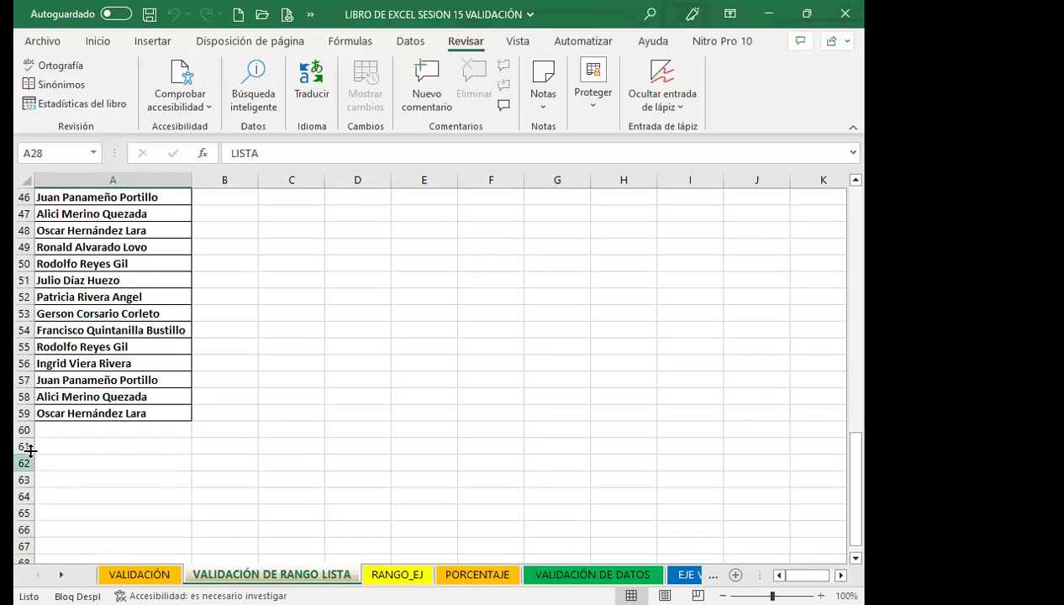
left_click(71, 415)
scroll(71, 415, "up", 2)
scroll(71, 416, "up", 11)
scroll(71, 418, "up", 2)
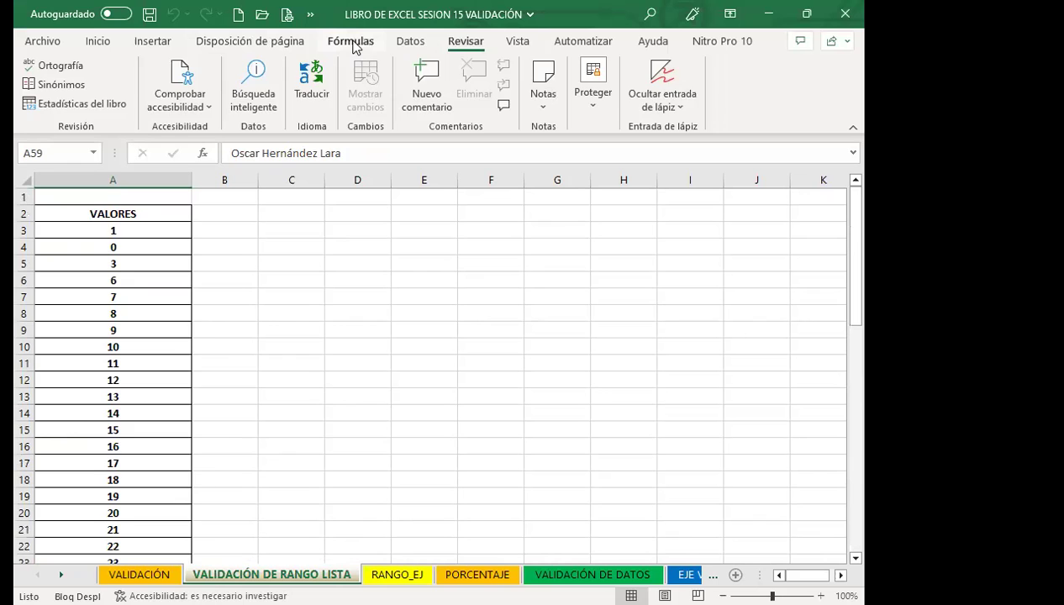
Step: Check the Fórmulas Name Manager (no defined names yet), then select a cell in the VALORES list
left_click(350, 43)
left_click(335, 98)
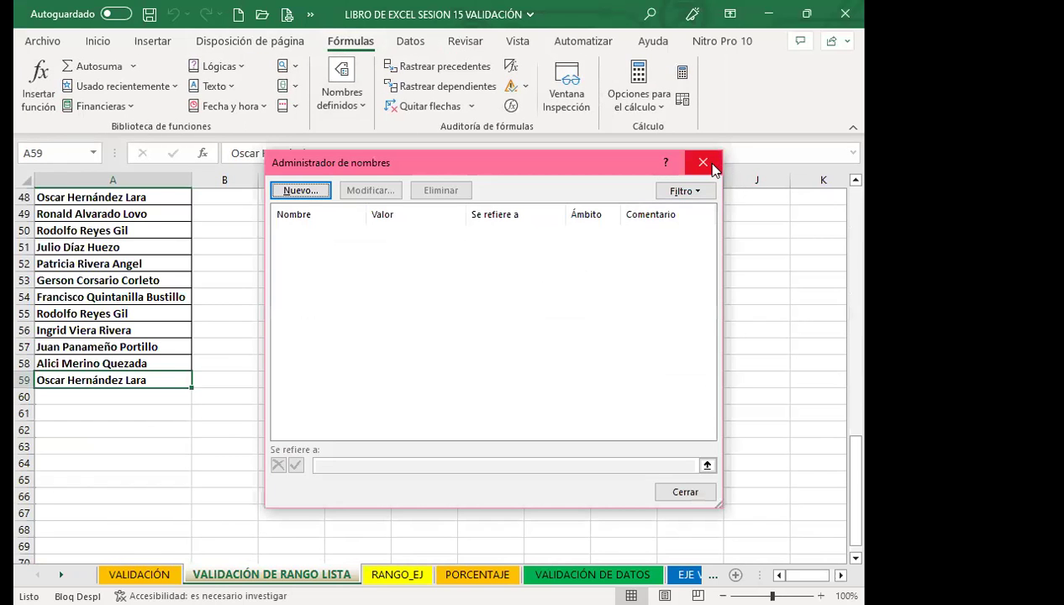
left_click(702, 162)
left_click(128, 361)
scroll(128, 361, "up", 10)
scroll(128, 361, "up", 5)
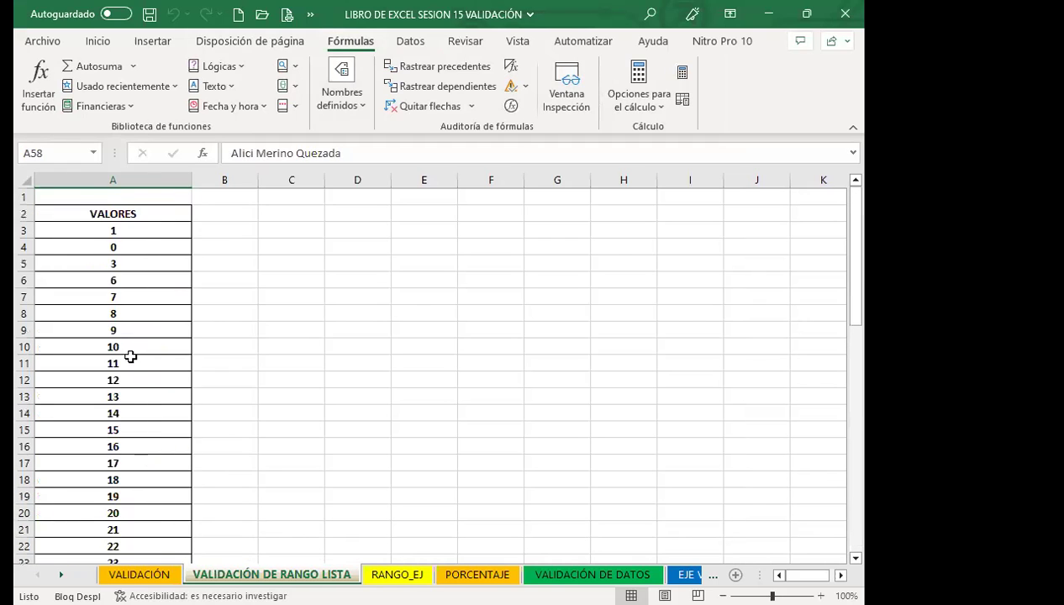
left_click(130, 362)
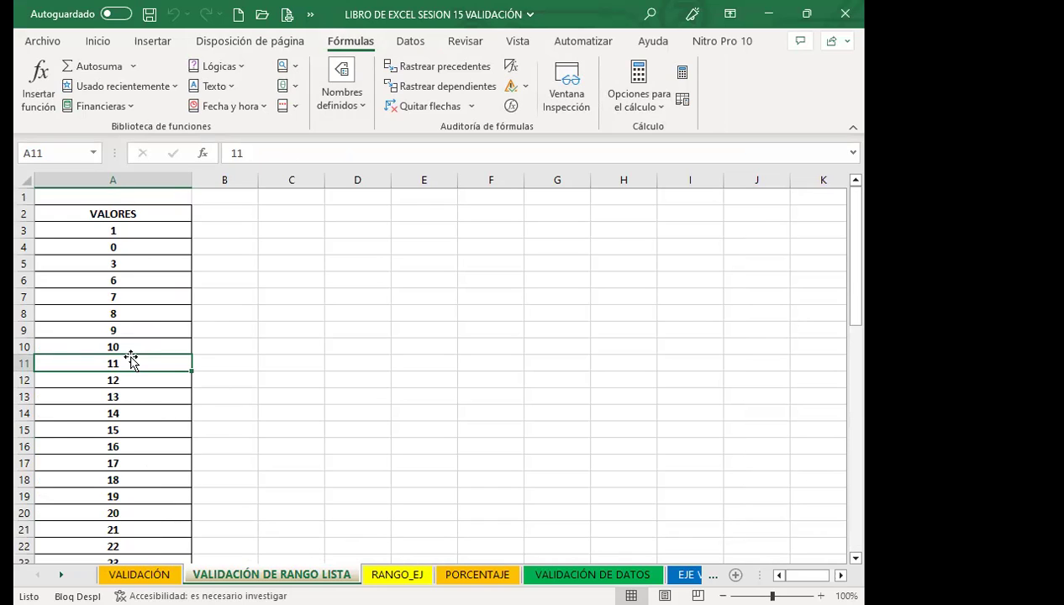
Step: Drag the column borders to widen columns D, E and F beside the bordered D4:F4 cells
left_click(281, 247)
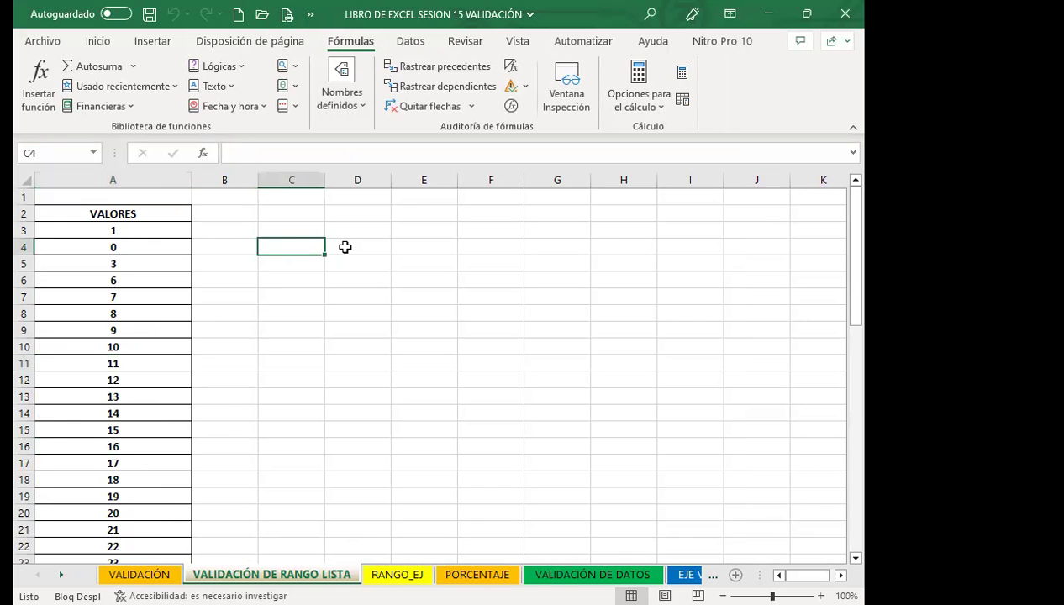
left_click_drag(345, 247, 487, 250)
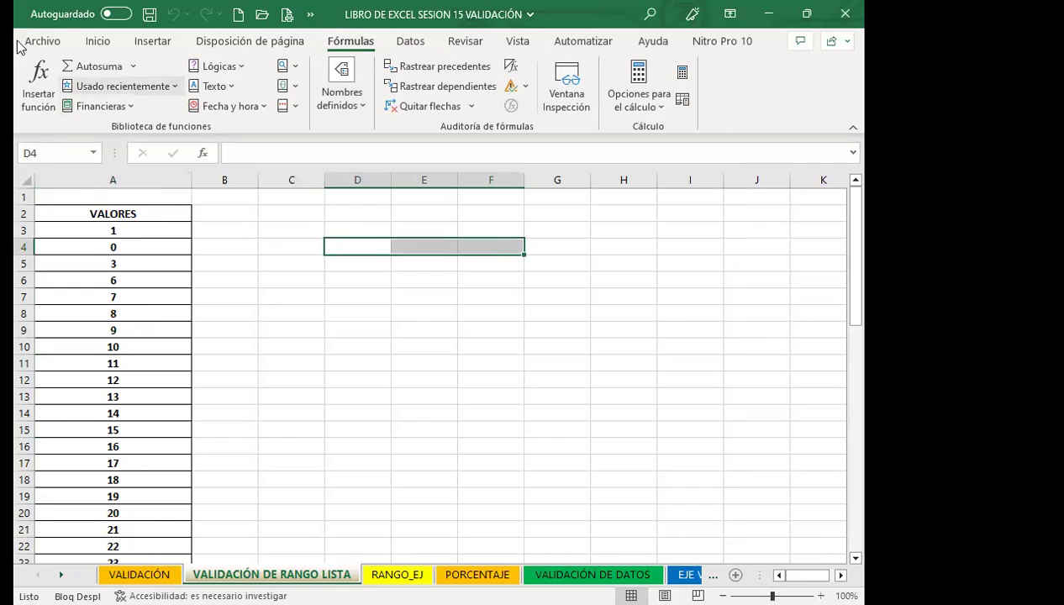
left_click(98, 41)
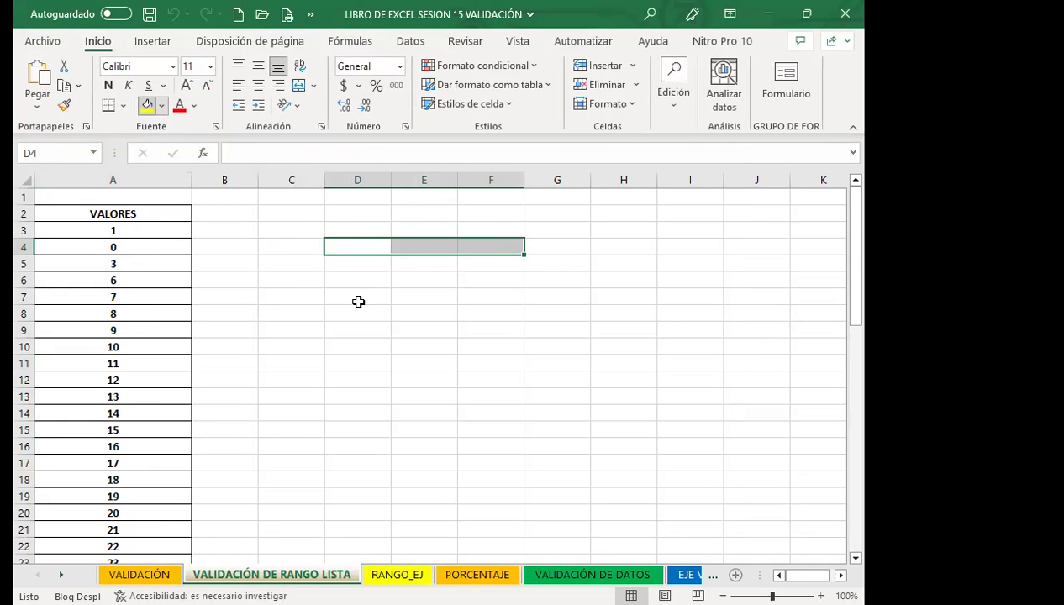
left_click(345, 246)
left_click(360, 290)
left_click(356, 249)
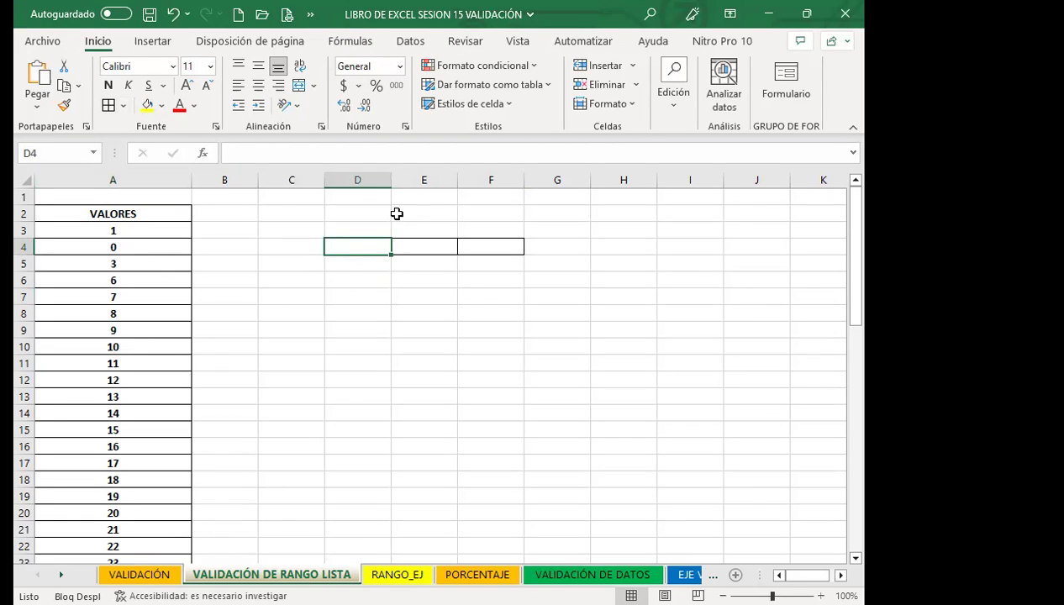
left_click_drag(394, 180, 421, 180)
left_click(490, 178)
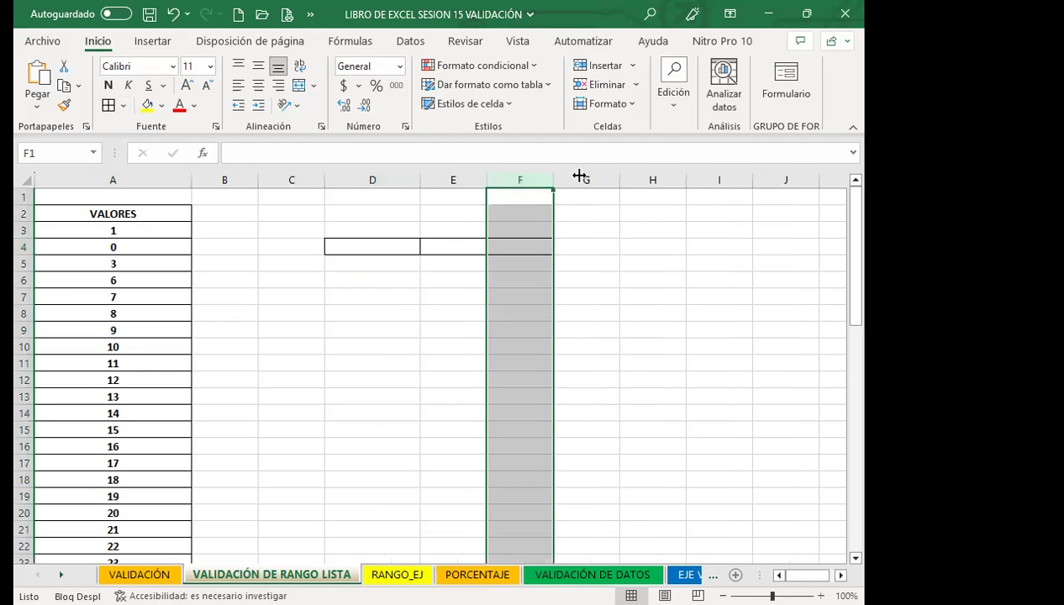
left_click(471, 311)
left_click(350, 249)
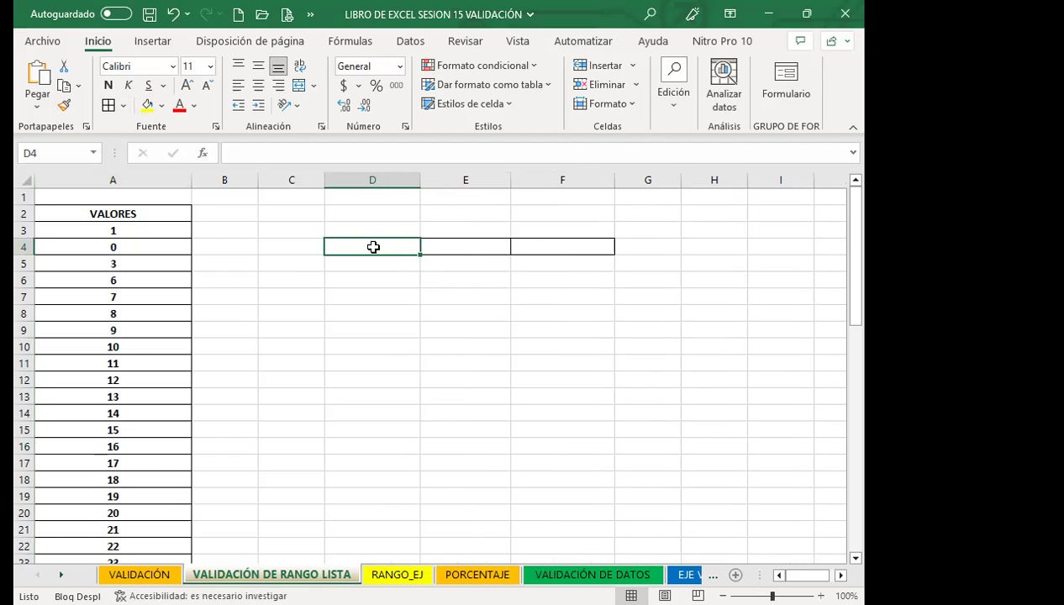
type("1")
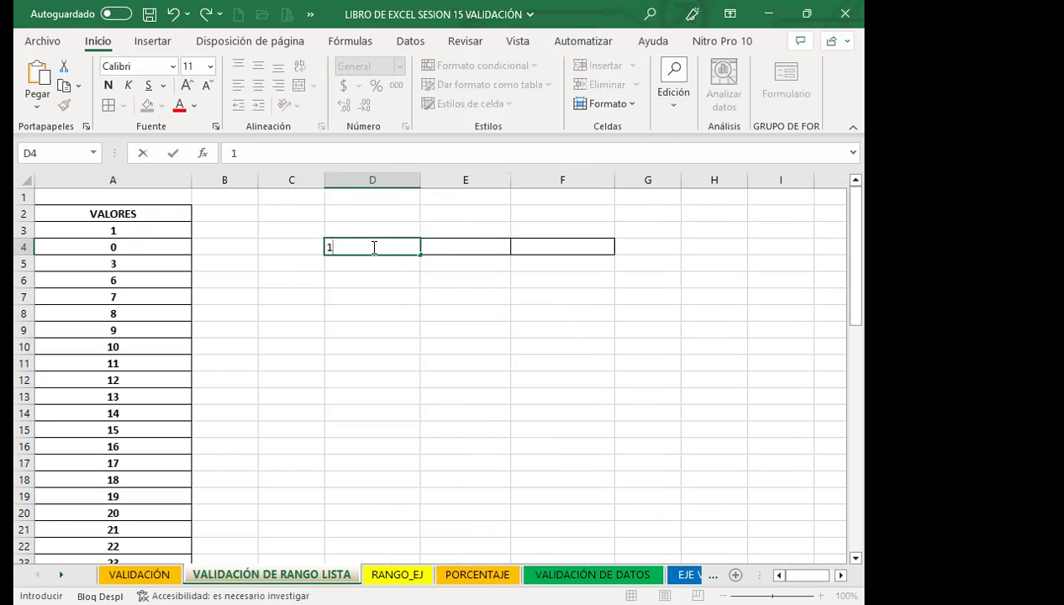
scroll(374, 246, "right", 1)
type("4")
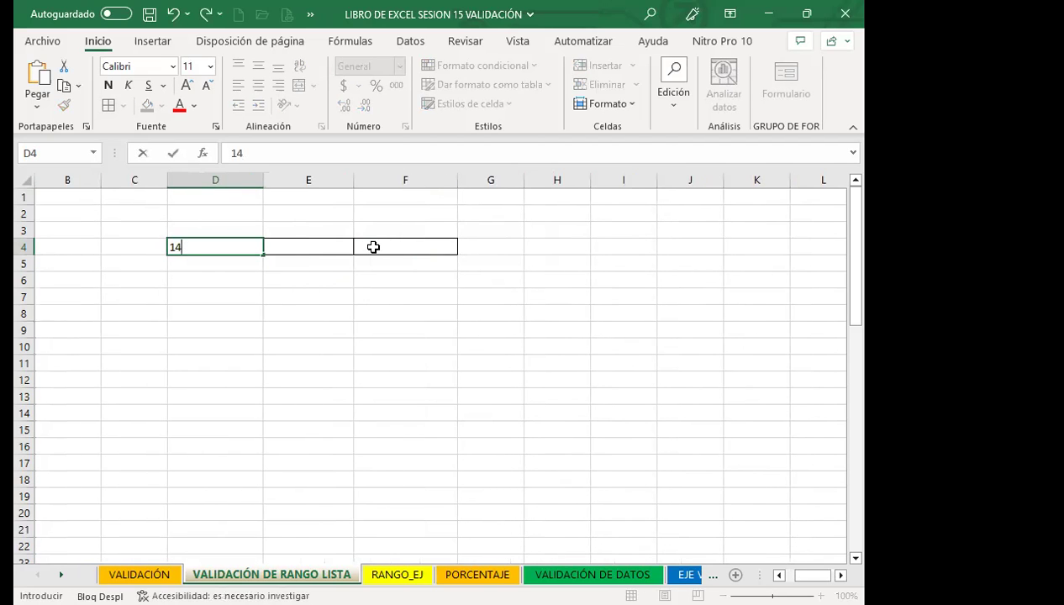
key("BackSpace")
left_click(328, 249)
type("4")
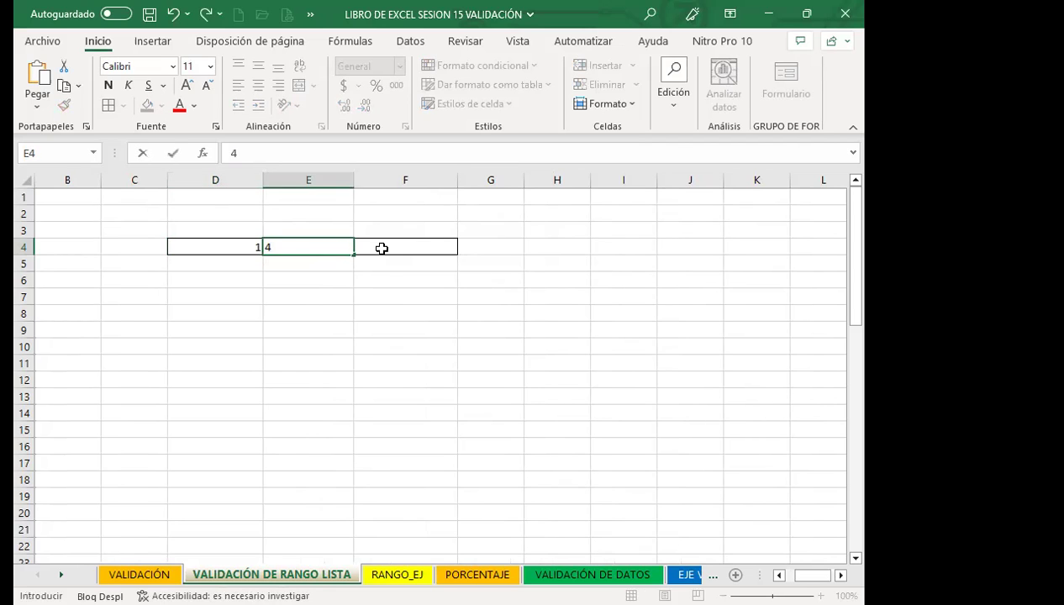
left_click(382, 246)
double_click(385, 249)
type("9")
left_click(357, 281)
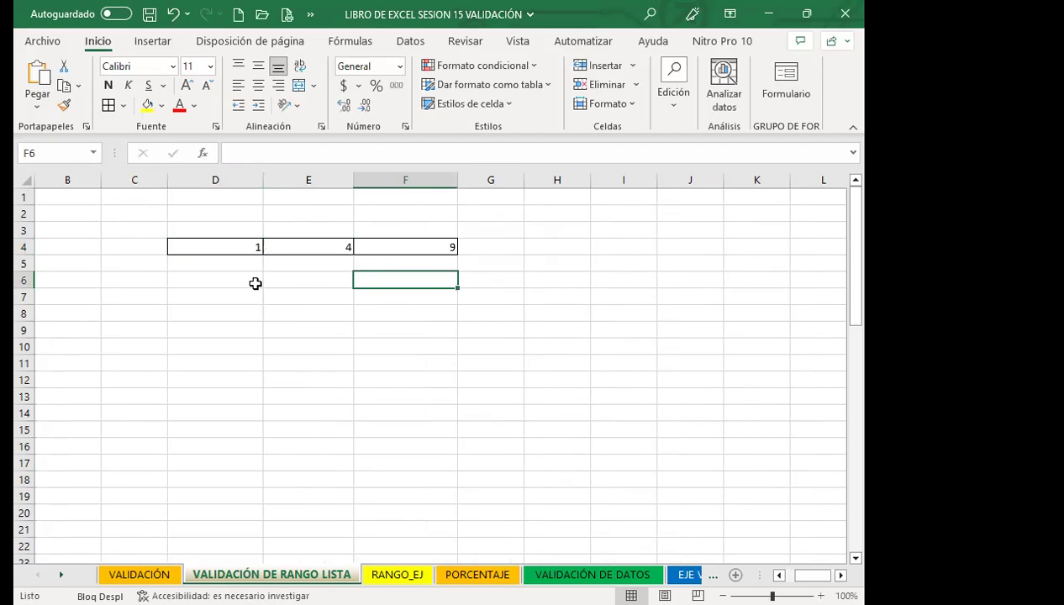
left_click(224, 244)
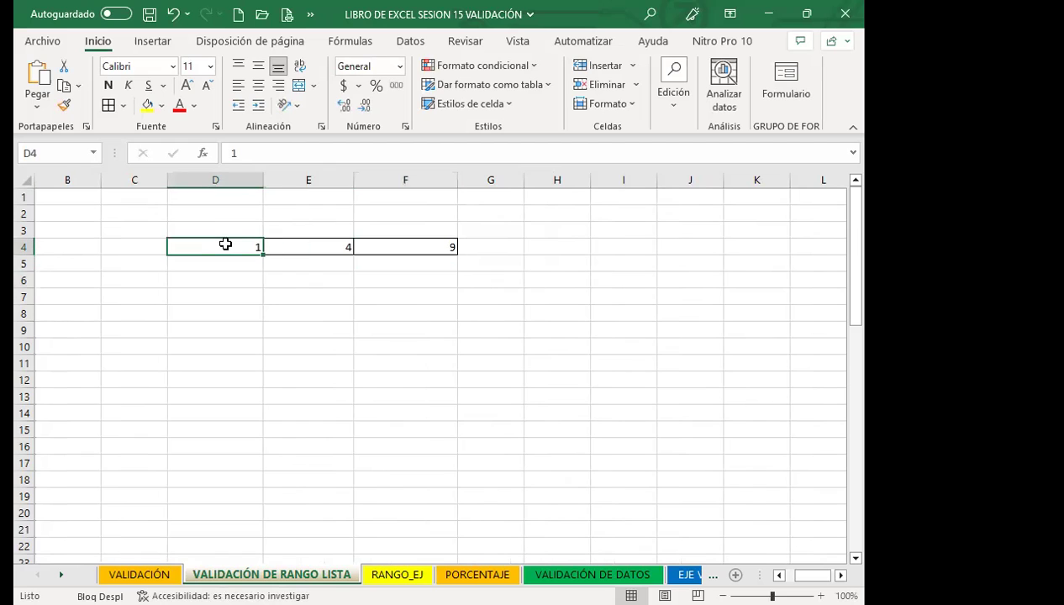
left_click_drag(230, 246, 415, 249)
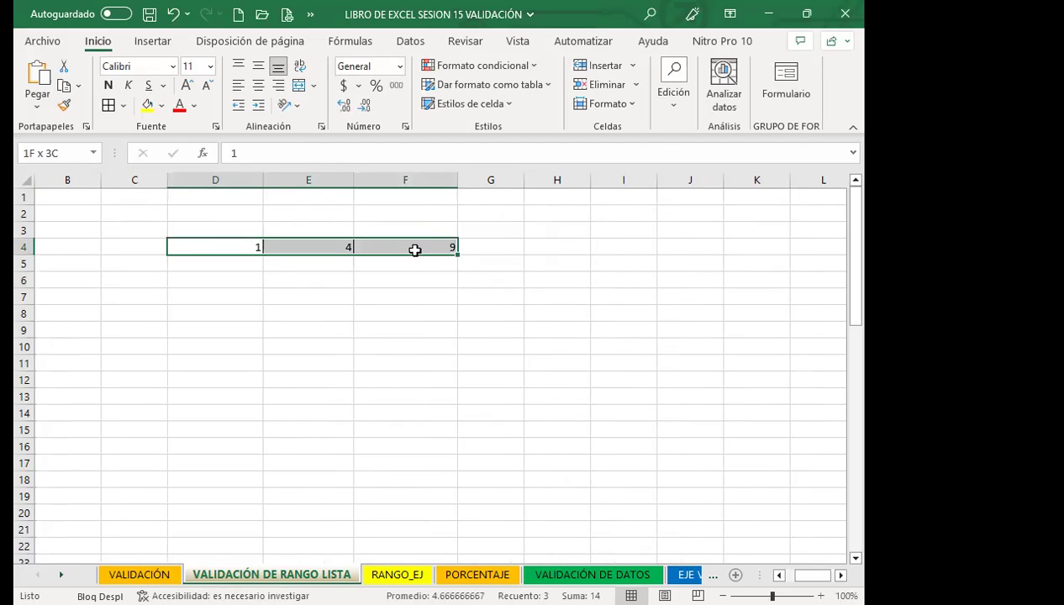
left_click(778, 575)
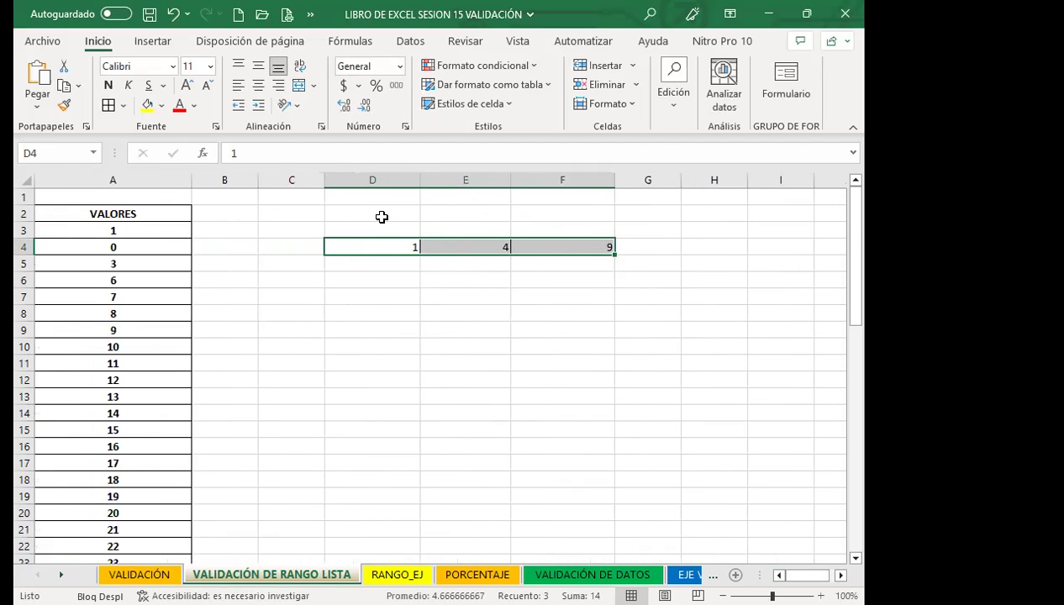
left_click(373, 270)
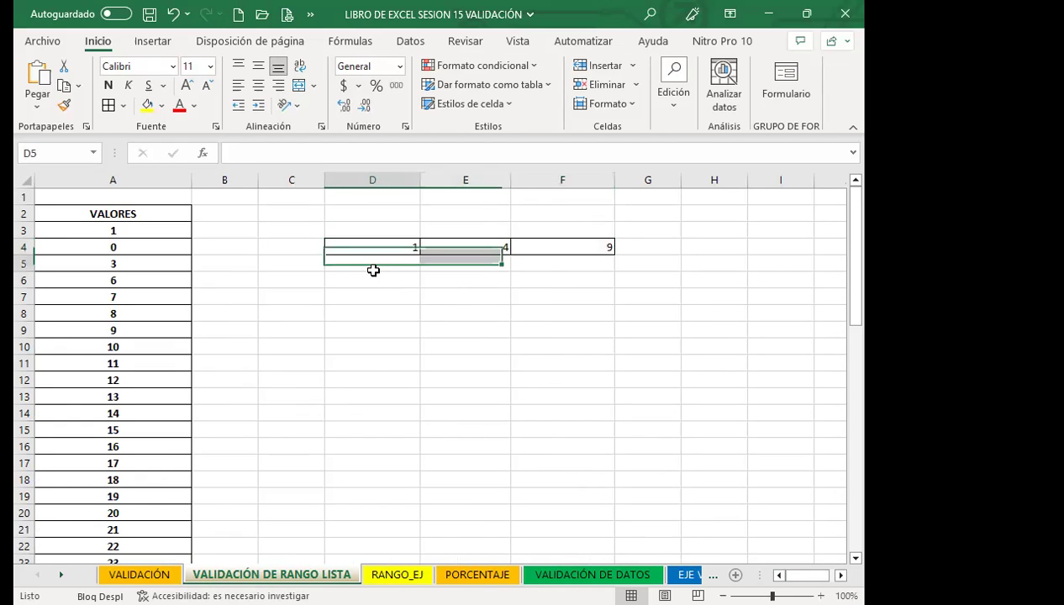
left_click_drag(373, 270, 563, 344)
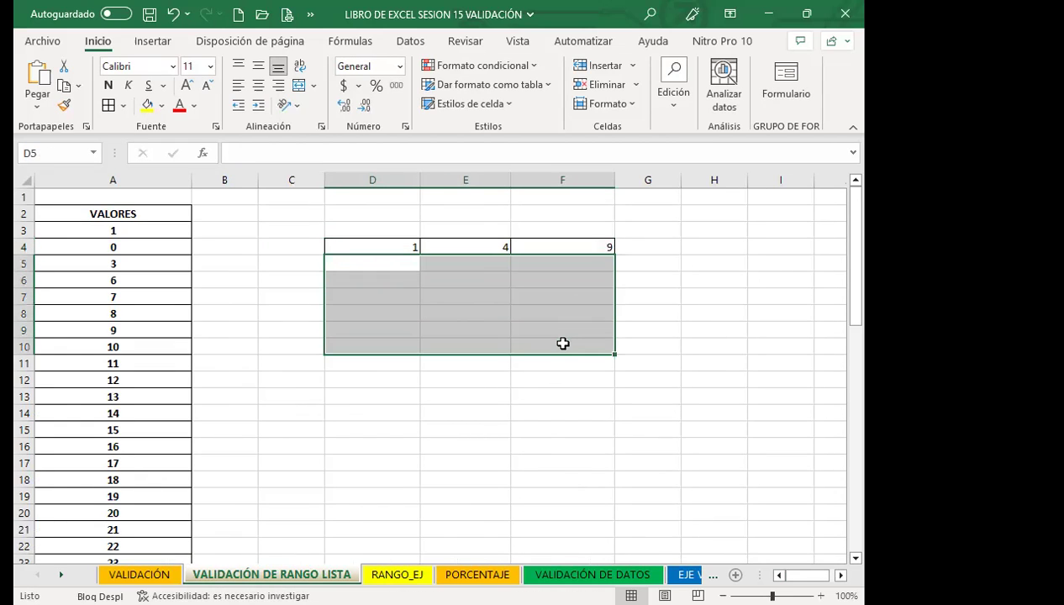
left_click(457, 304)
left_click(375, 249)
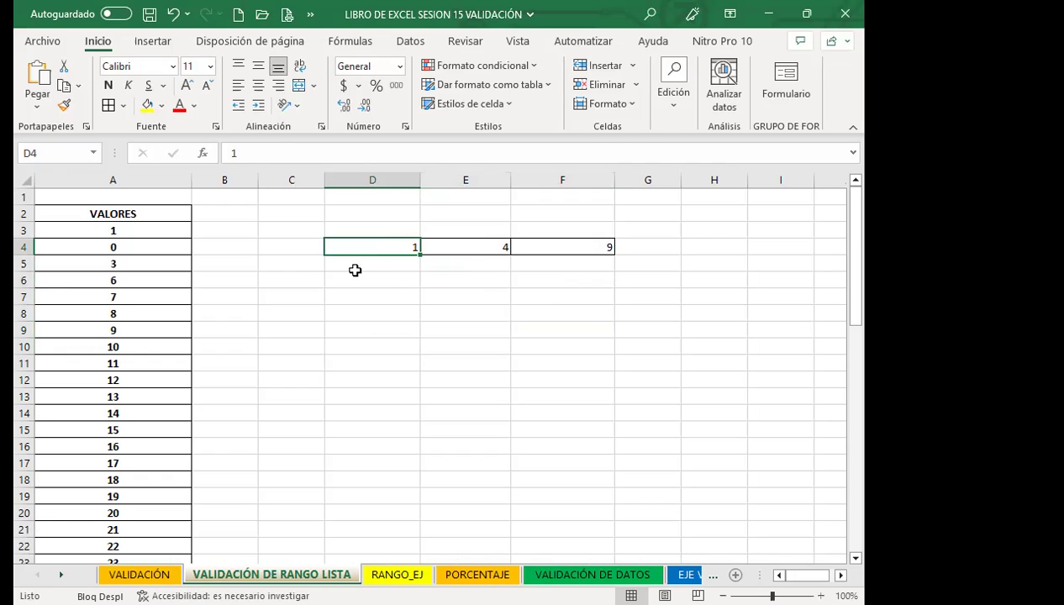
left_click(357, 264)
left_click(355, 327)
left_click(356, 373)
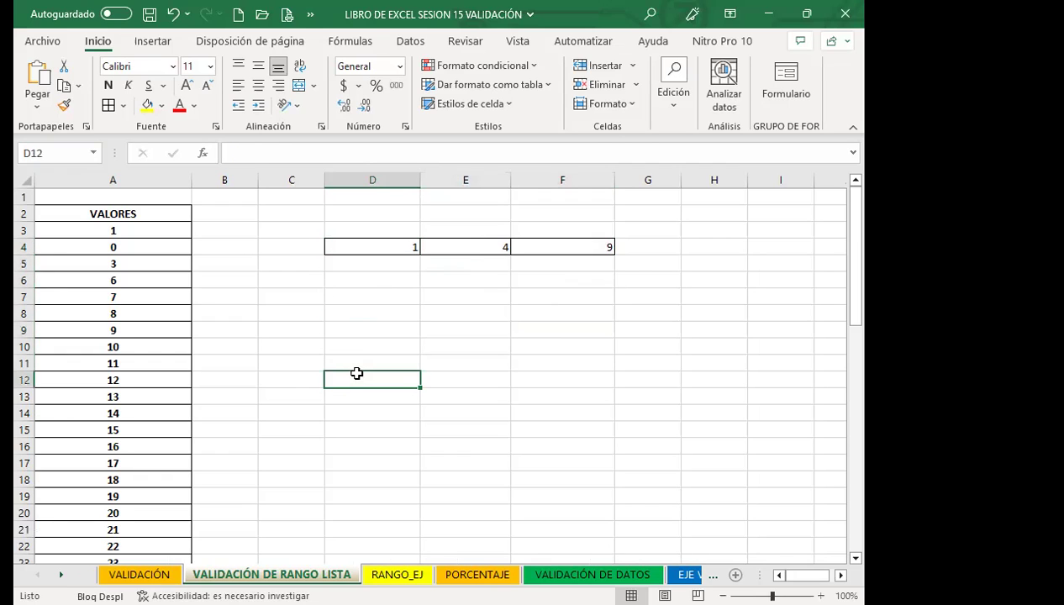
left_click(388, 248)
left_click(378, 265)
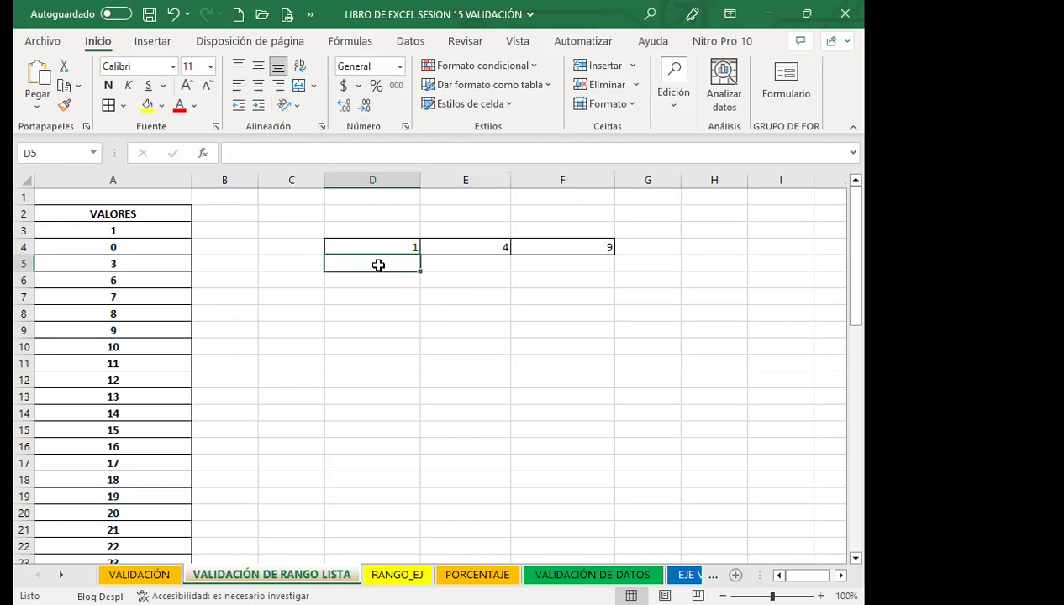
left_click(381, 281)
left_click(379, 265)
left_click(380, 280)
left_click(376, 311)
left_click(377, 293)
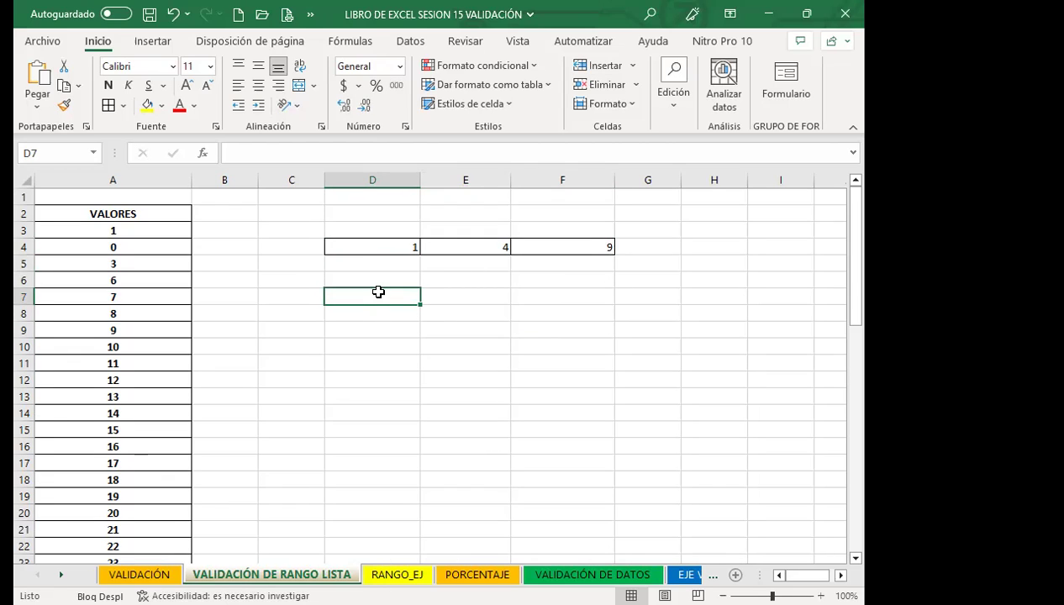
left_click_drag(394, 246, 592, 241)
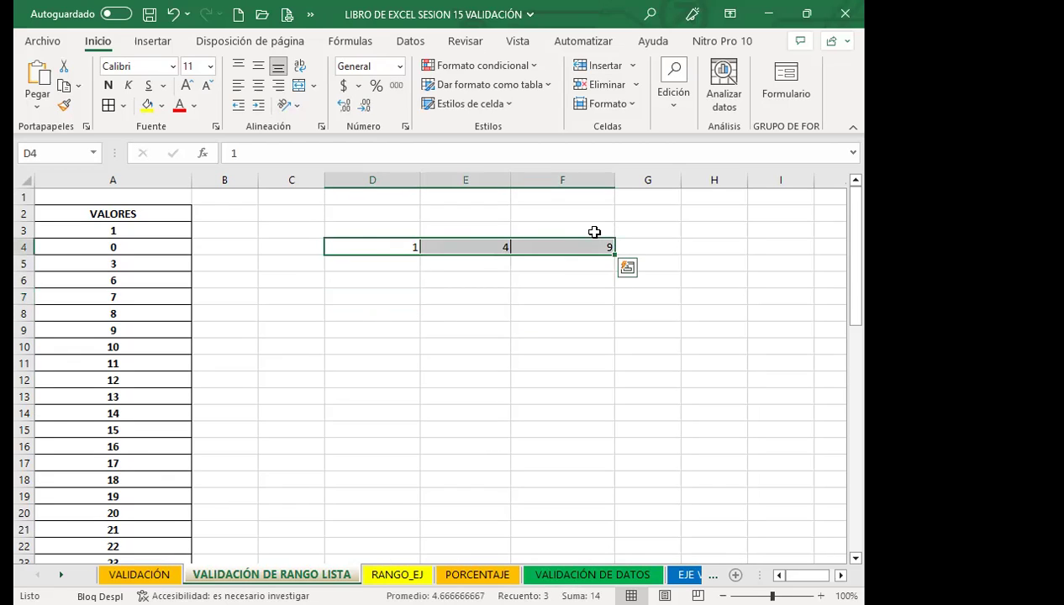
key("Delete")
left_click(428, 284)
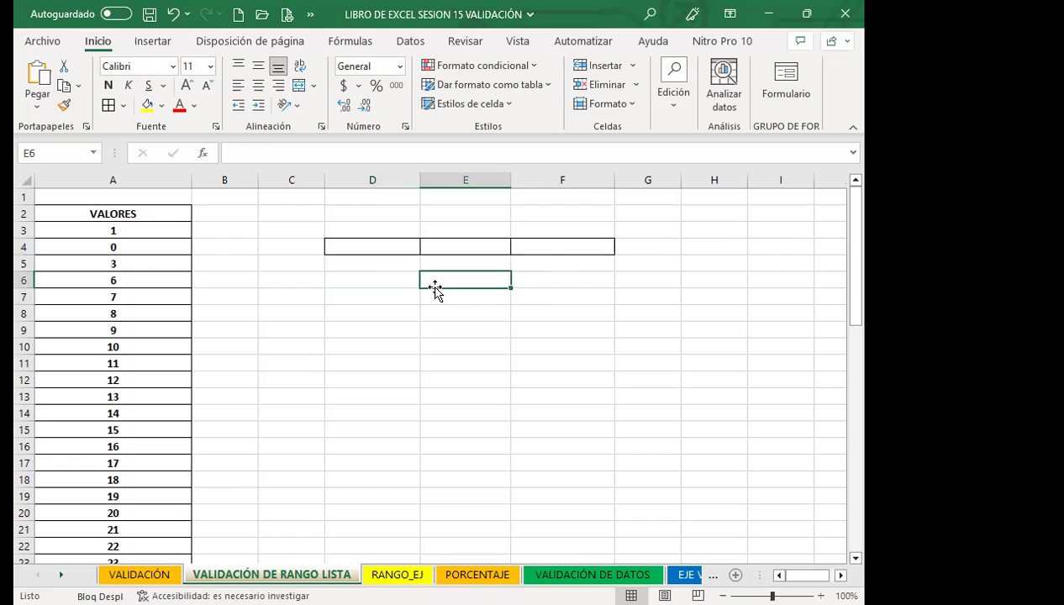
left_click(372, 243)
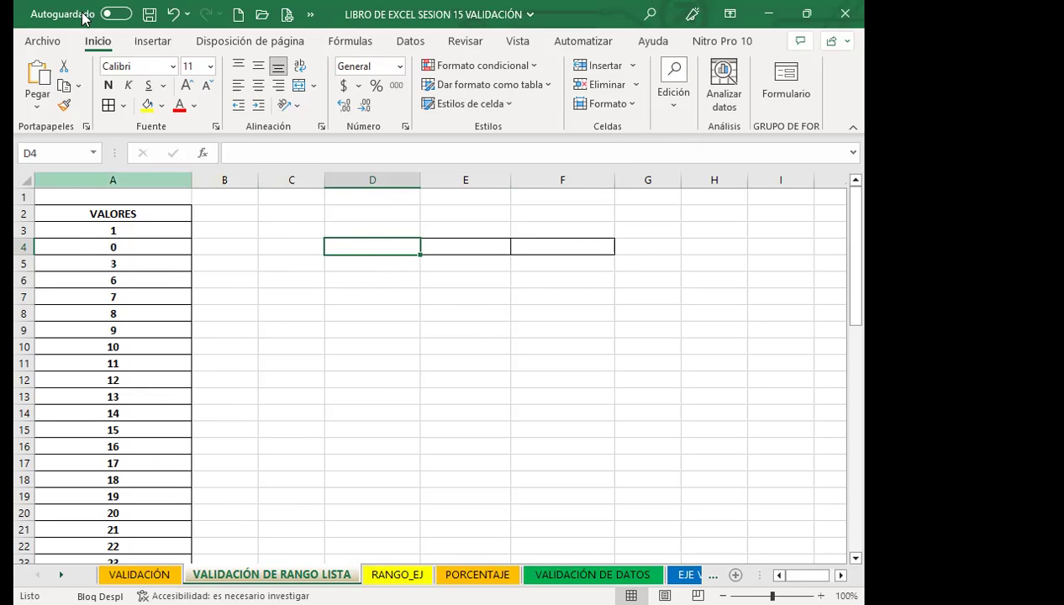
Step: Open Data Validation for D4 and set the allowed type to List
left_click(404, 45)
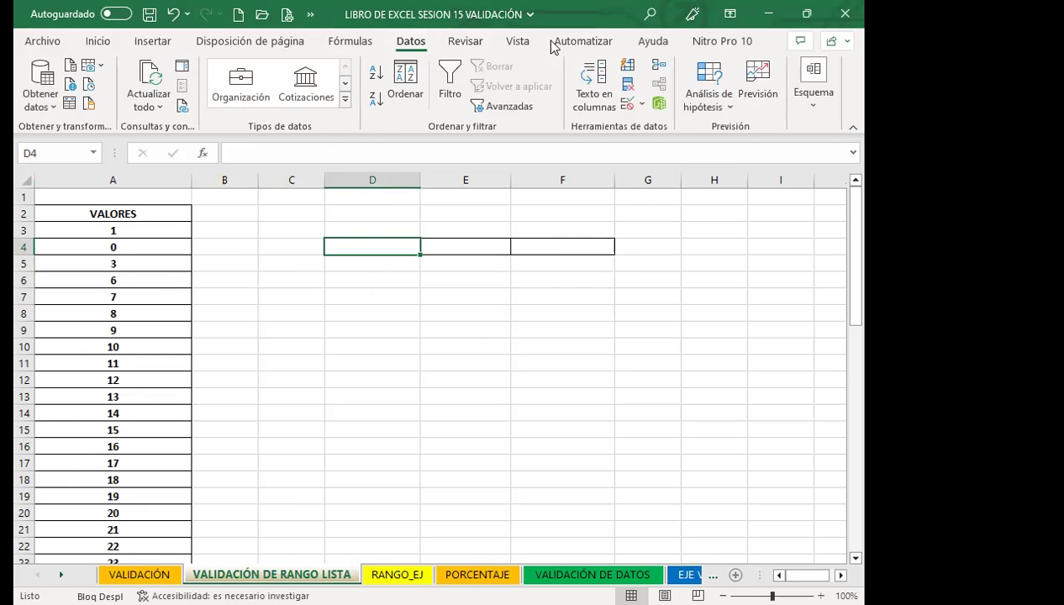
left_click(641, 103)
left_click(672, 127)
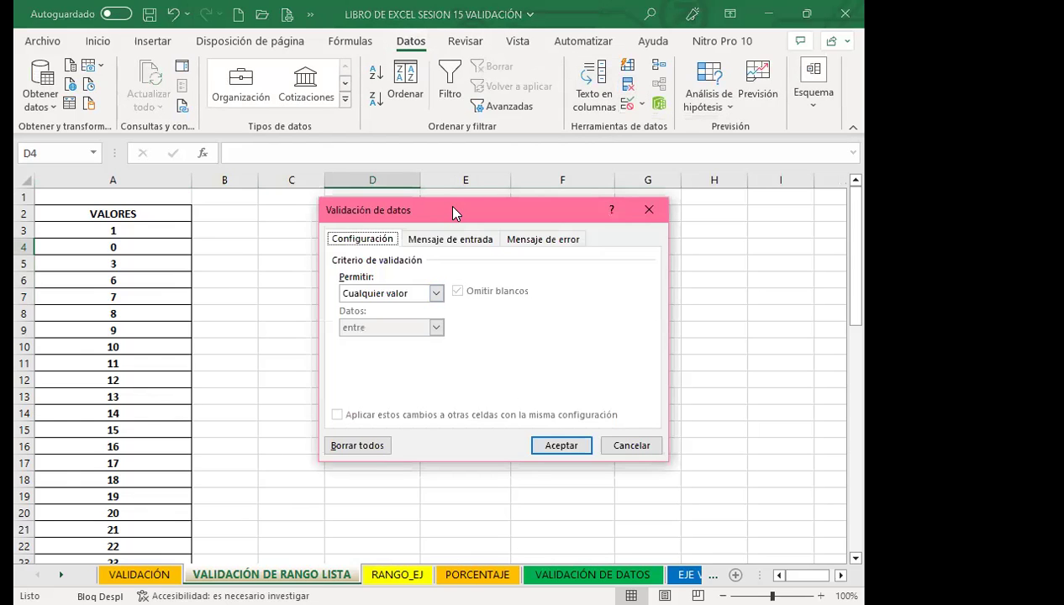
left_click_drag(454, 213, 473, 293)
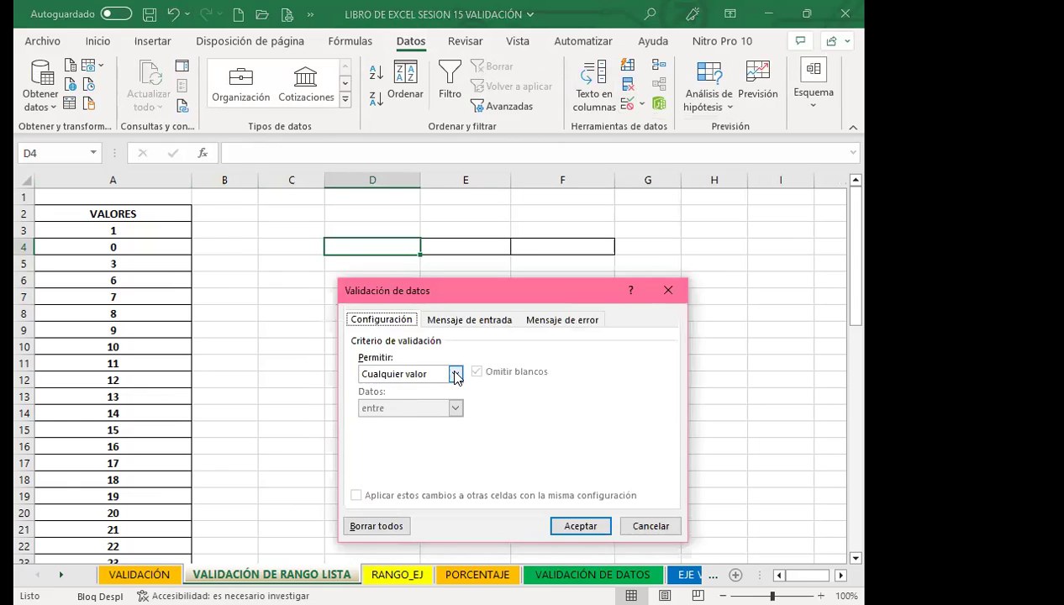
left_click(456, 374)
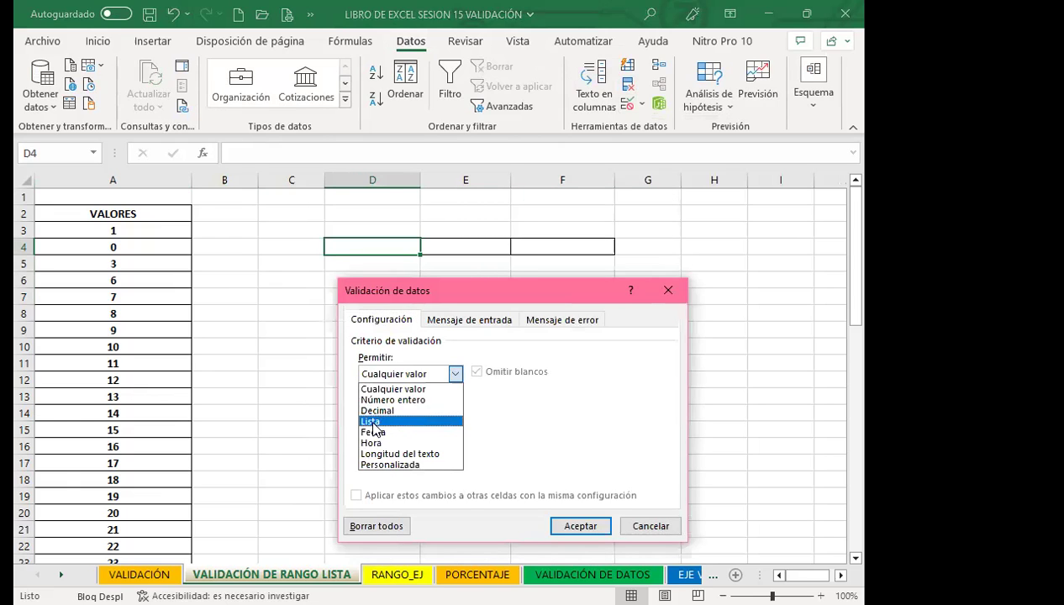
left_click(374, 422)
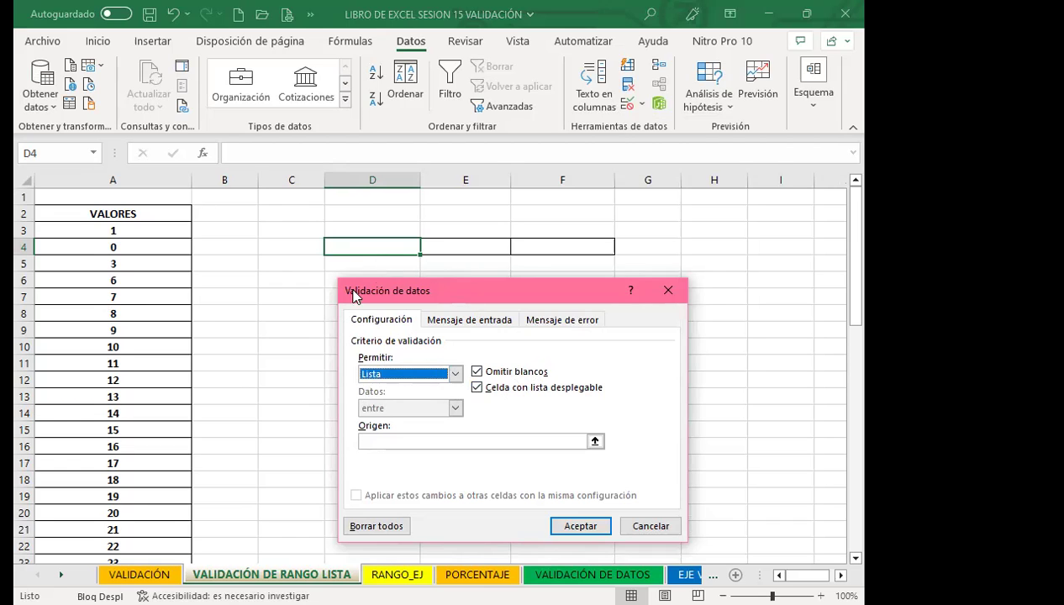
Step: Enter =A3:A25 as the list source and accept the validation
left_click(375, 442)
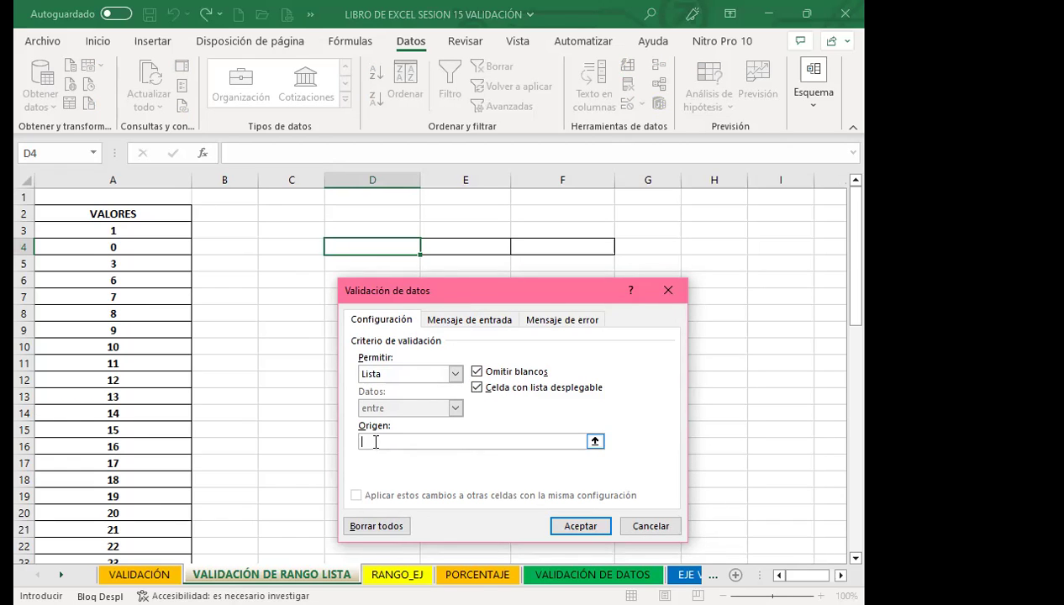
type("=")
left_click(156, 230)
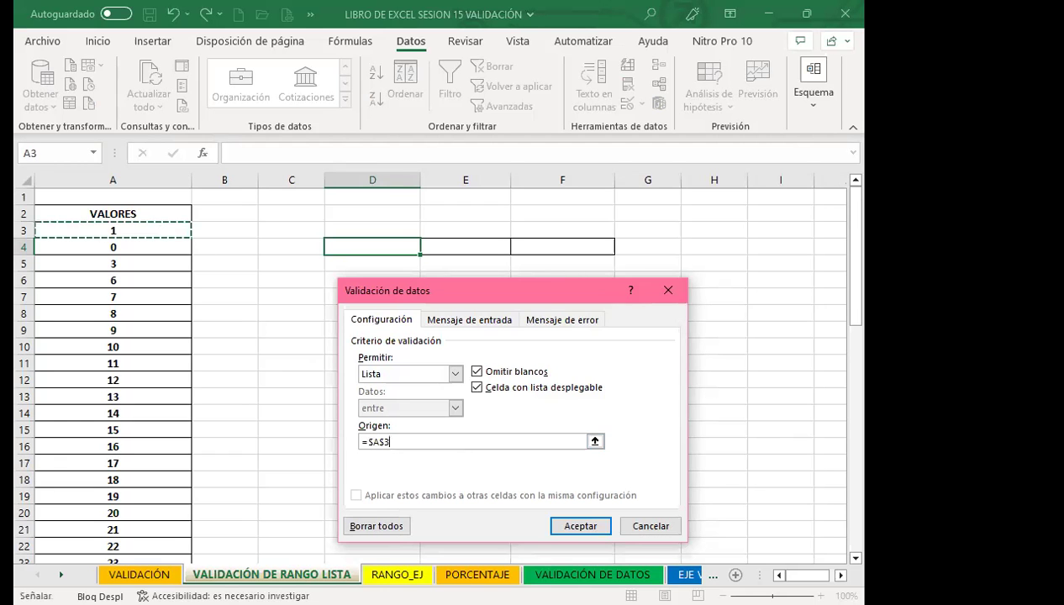
left_click_drag(155, 229, 167, 443)
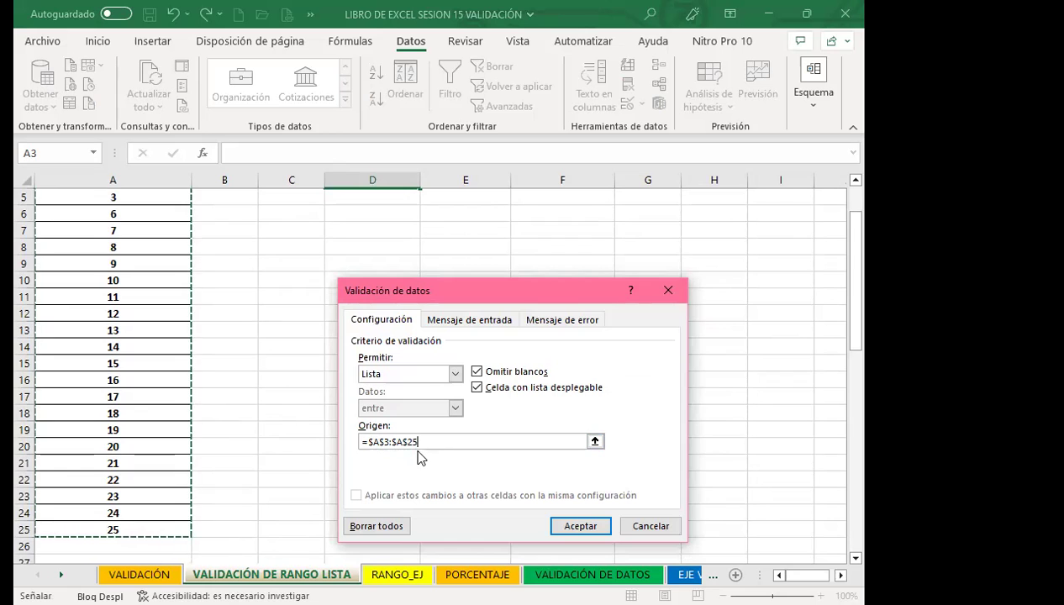
left_click(580, 525)
left_click(374, 361)
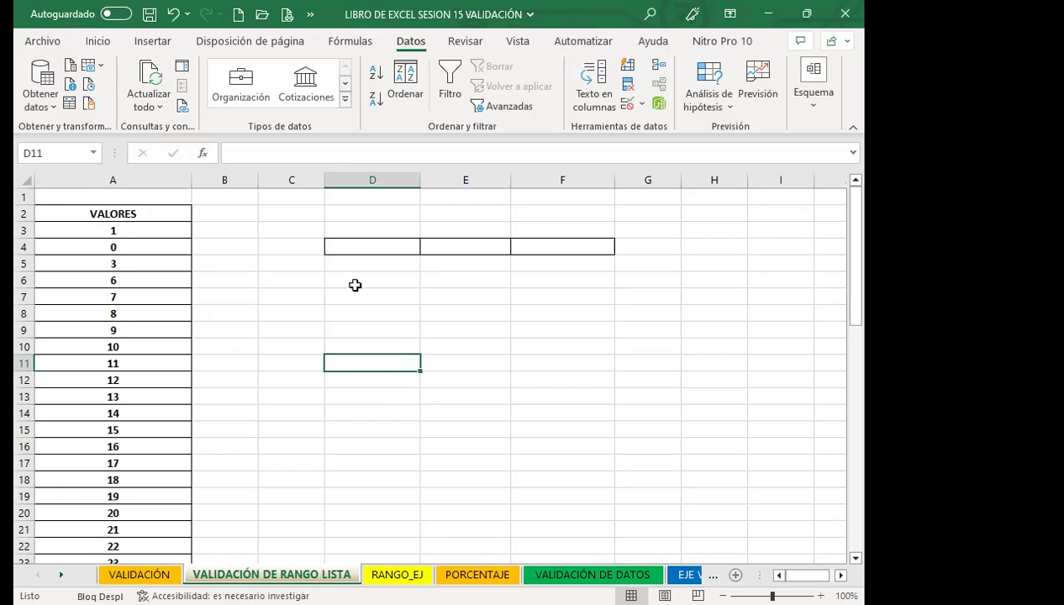
Step: Pick 20 from D4's drop-down and compare it with the VALORES column
left_click(364, 251)
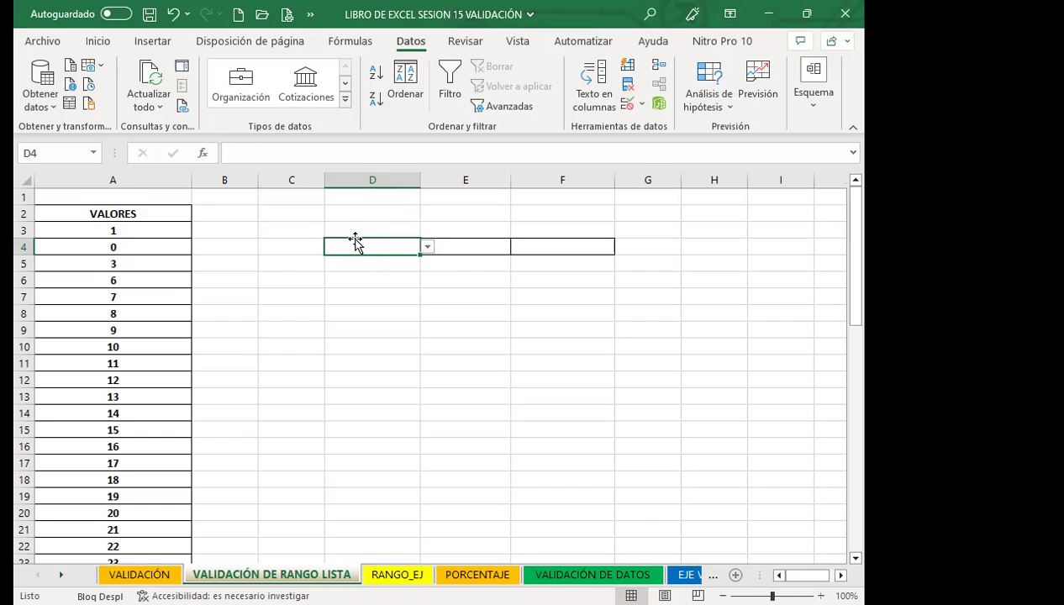
left_click(427, 248)
mouse_move(425, 280)
left_mouse_down()
mouse_move(426, 332)
mouse_move(428, 273)
left_mouse_up()
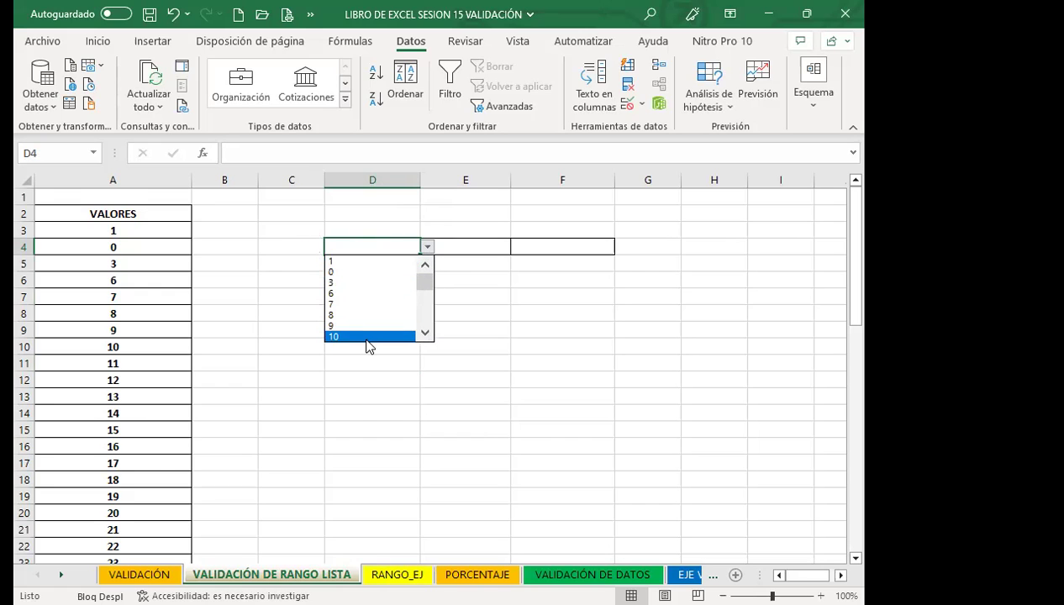
left_click_drag(425, 283, 428, 338)
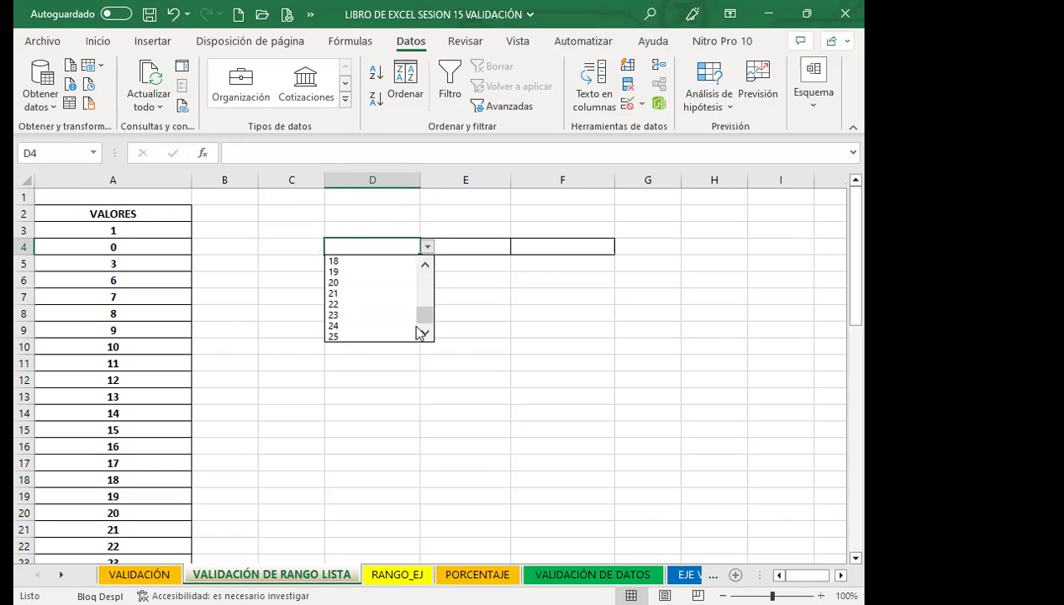
left_click(344, 283)
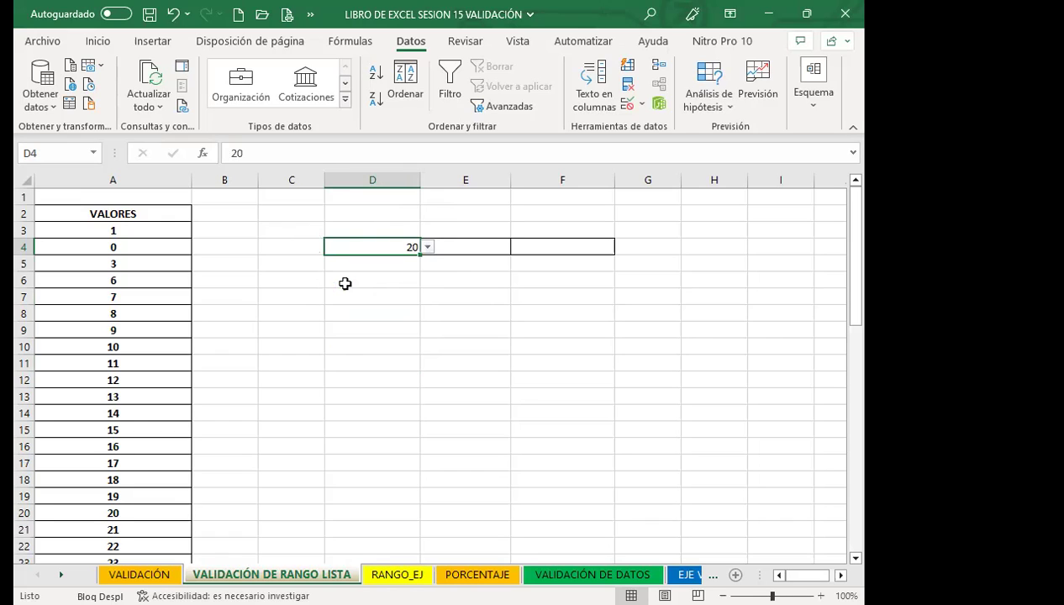
scroll(83, 294, "down", 2)
scroll(85, 418, "down", 4)
scroll(74, 482, "up", 2)
scroll(109, 354, "up", 2)
scroll(147, 357, "up", 2)
scroll(147, 451, "down", 3)
scroll(147, 411, "up", 1)
scroll(145, 409, "up", 1)
left_click(145, 410)
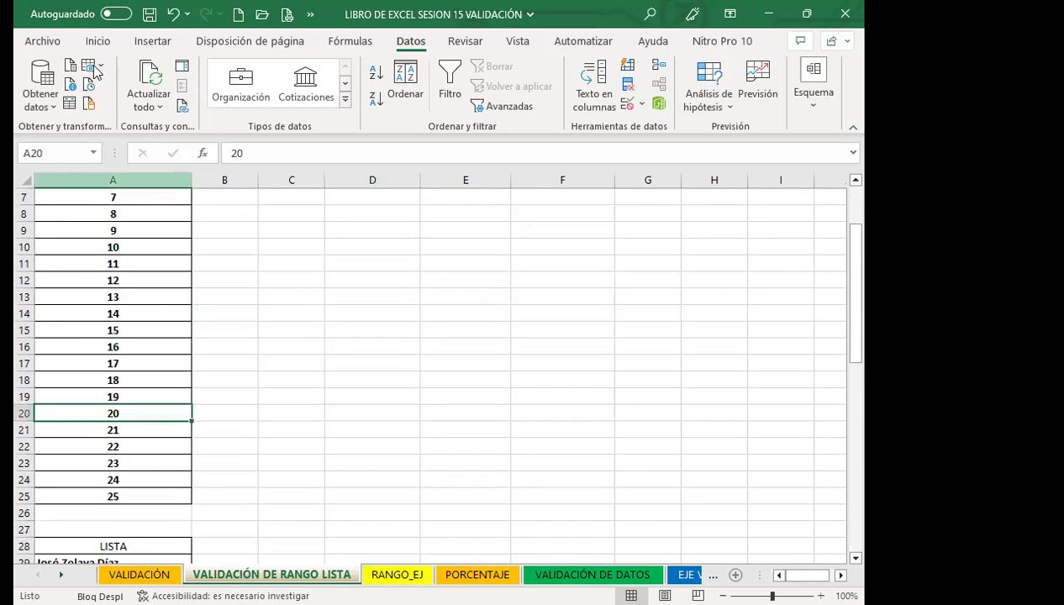
scroll(295, 372, "up", 2)
left_click(370, 243)
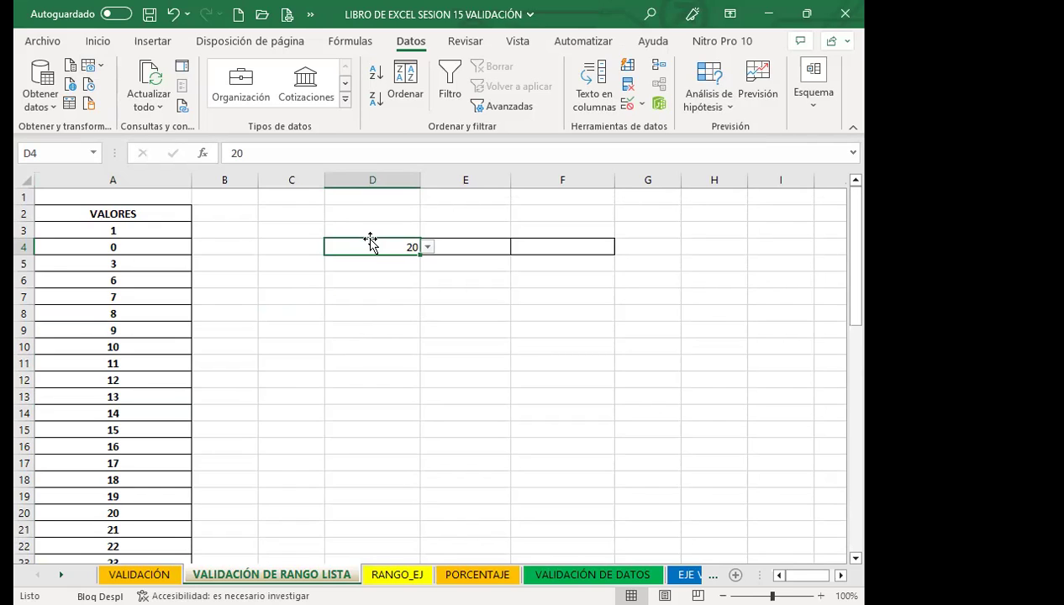
Step: Change D4 to 24, then to 0, using its drop-down list
left_click(427, 247)
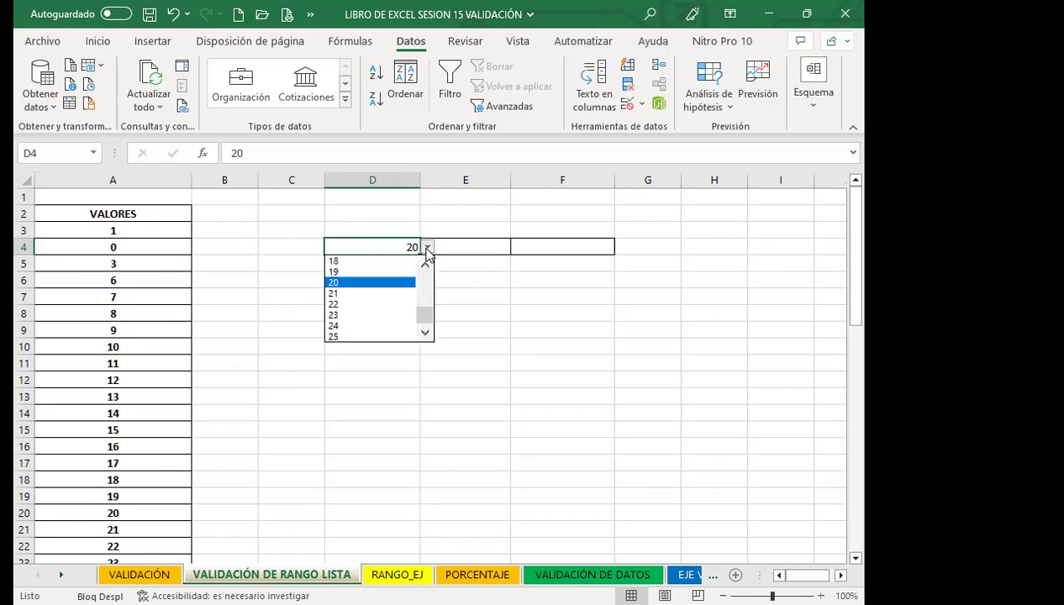
left_click(341, 325)
left_click(433, 246)
left_click(387, 246)
left_click(427, 247)
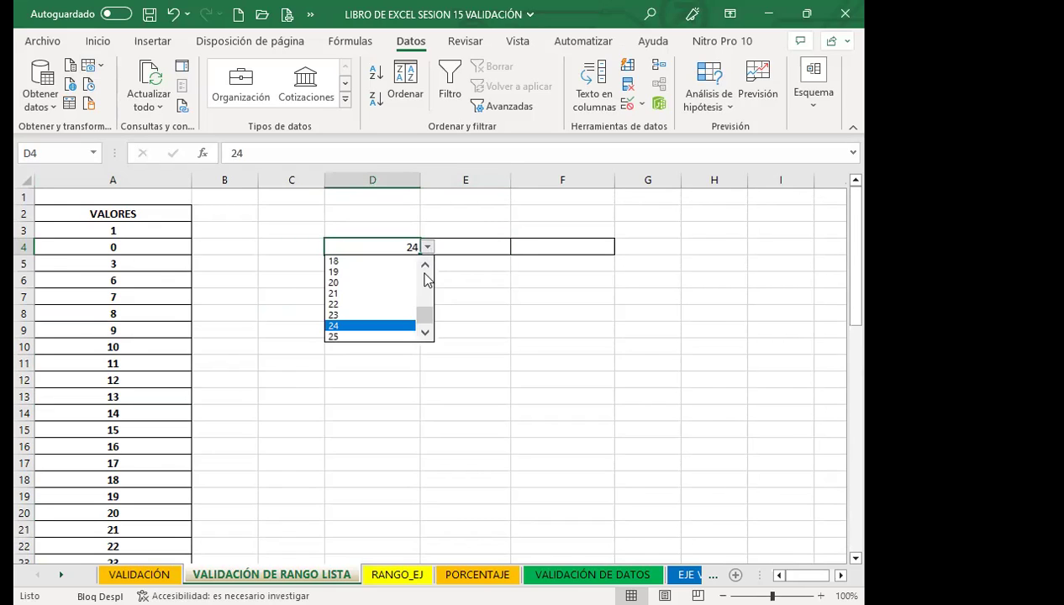
left_click_drag(425, 326, 426, 281)
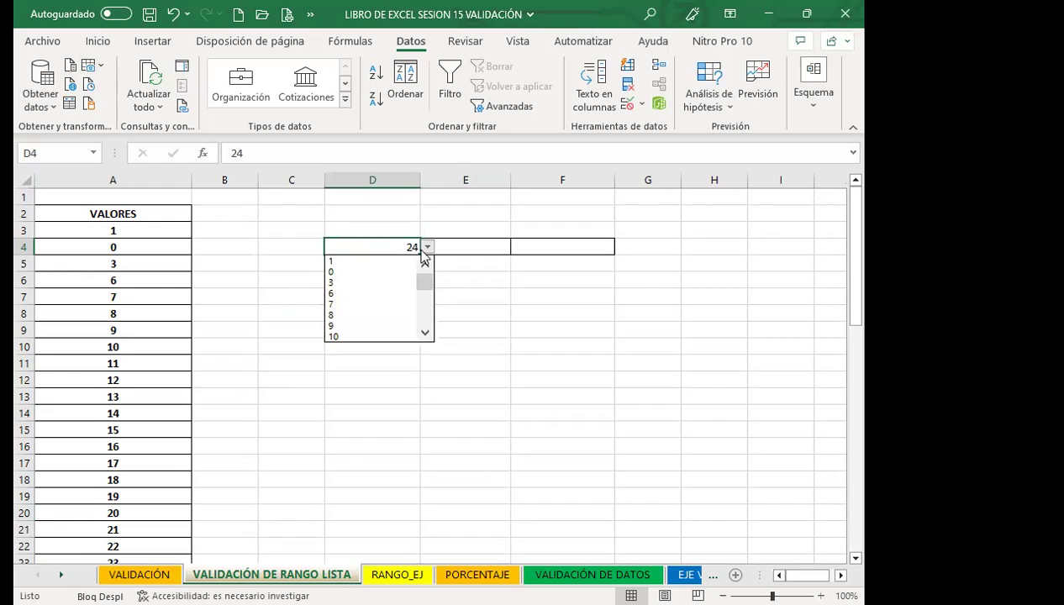
left_click(330, 271)
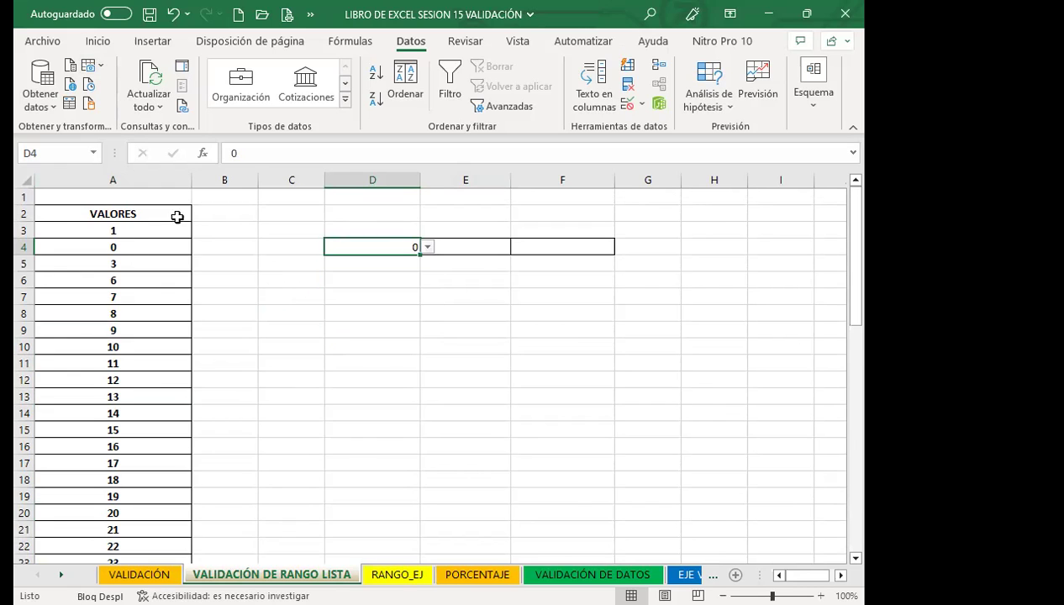
Step: Finally set D4 to 25 from its drop-down list
scroll(115, 311, "down", 4)
scroll(157, 376, "down", 4)
scroll(159, 363, "up", 5)
scroll(159, 363, "up", 3)
scroll(153, 328, "down", 5)
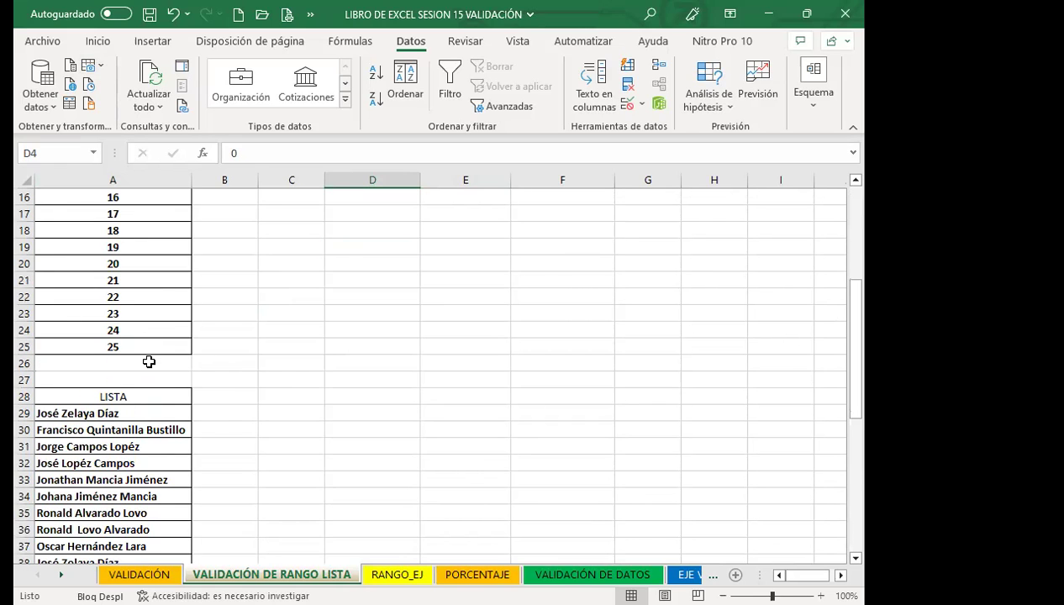
scroll(401, 353, "up", 5)
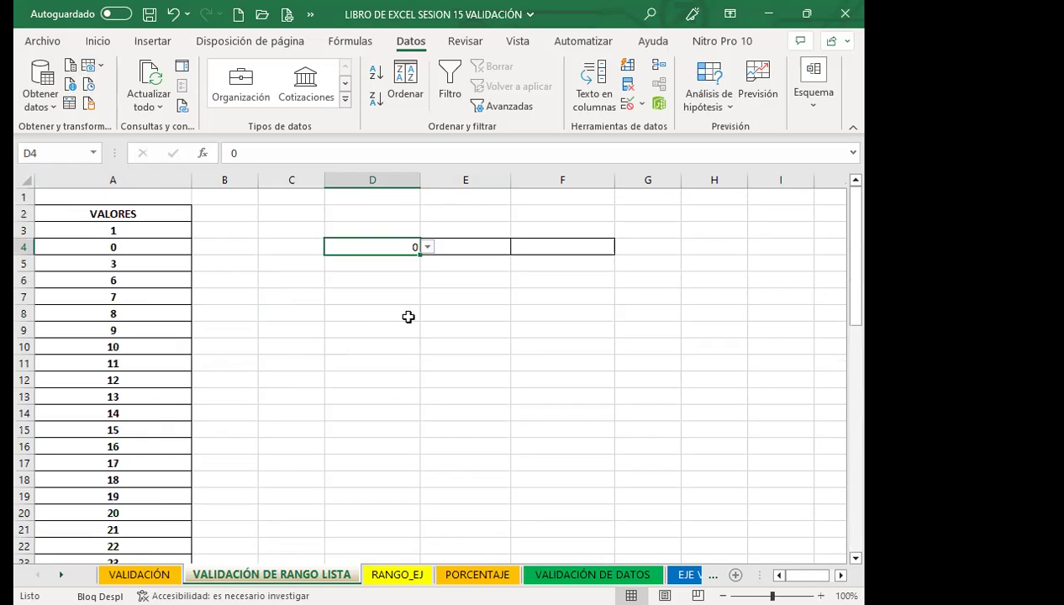
left_click(426, 247)
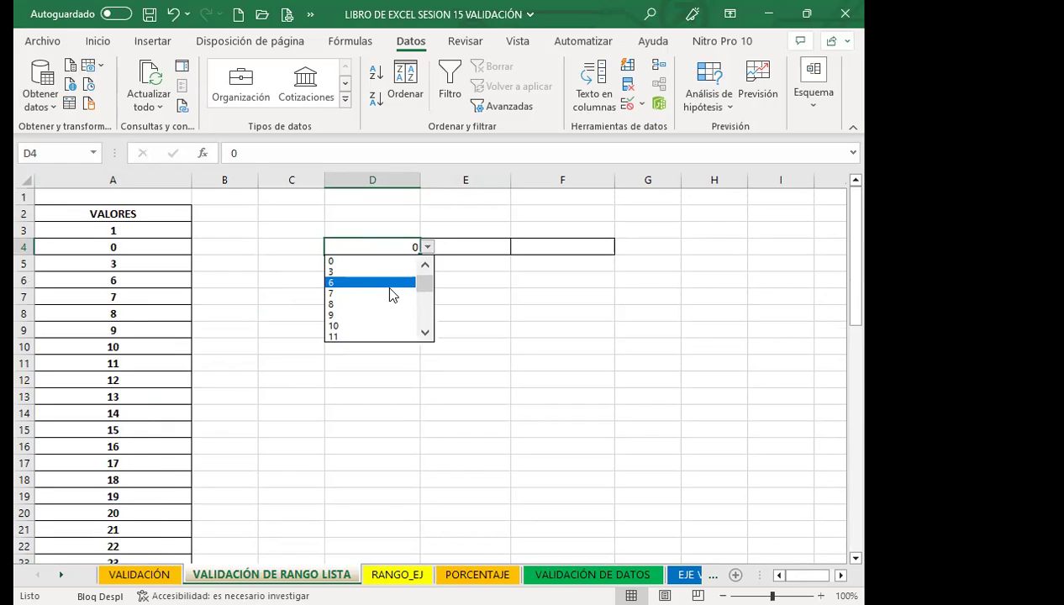
left_click_drag(425, 283, 426, 316)
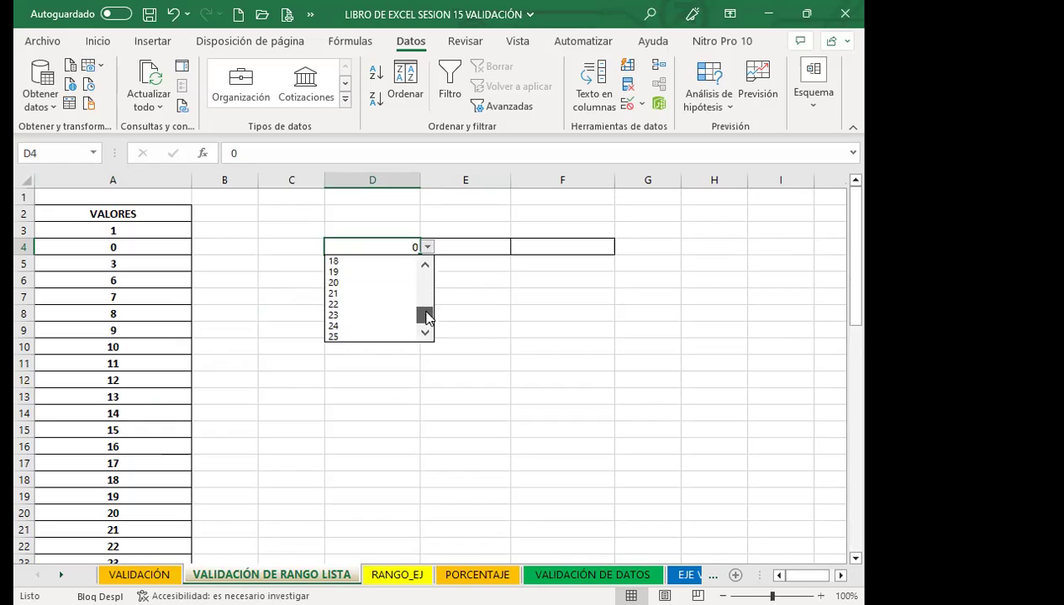
left_click(336, 336)
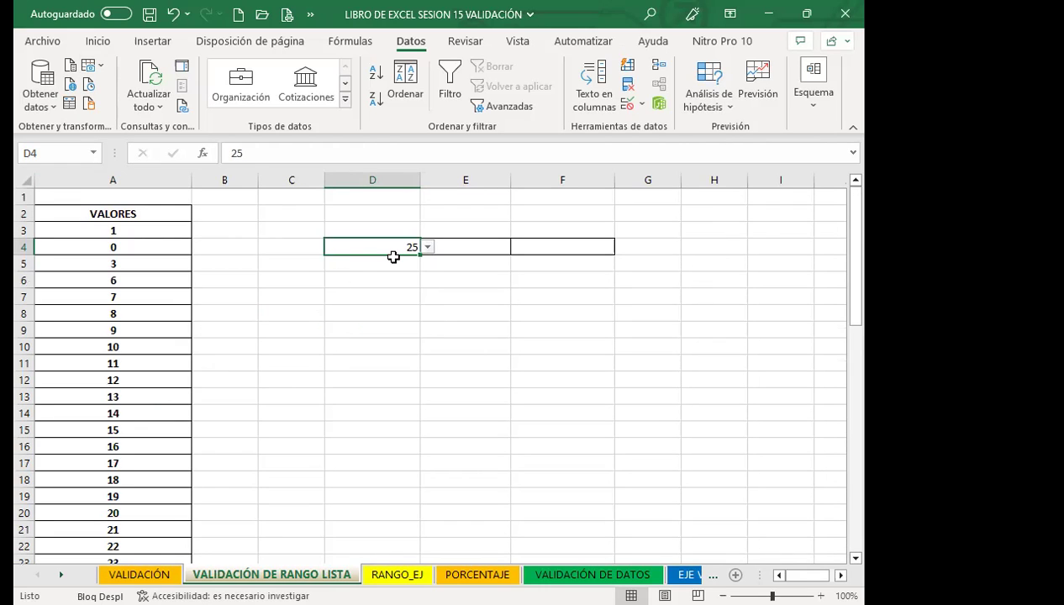
left_click(91, 280)
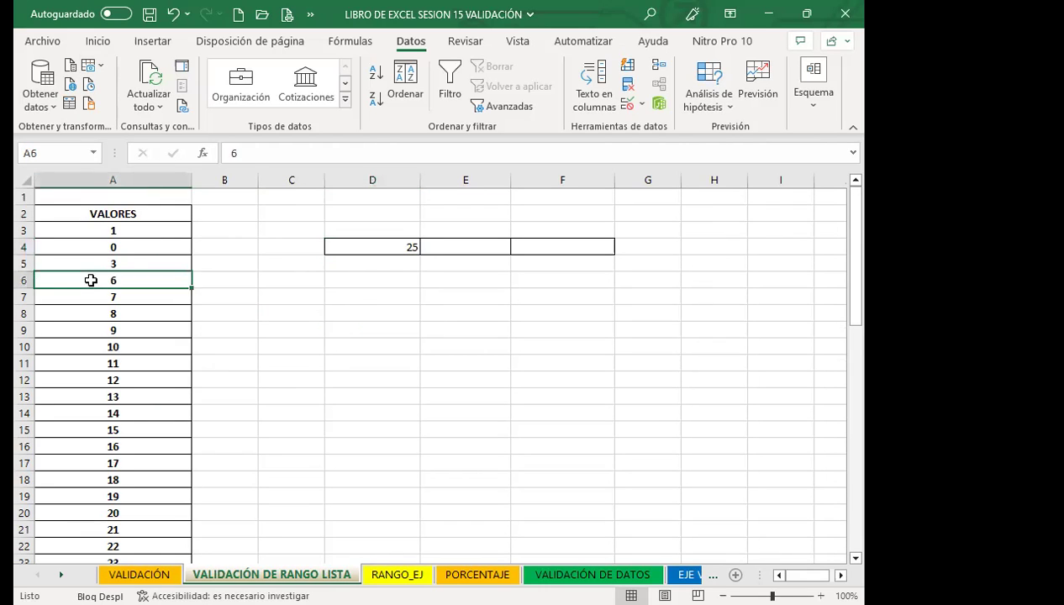
left_click(353, 243)
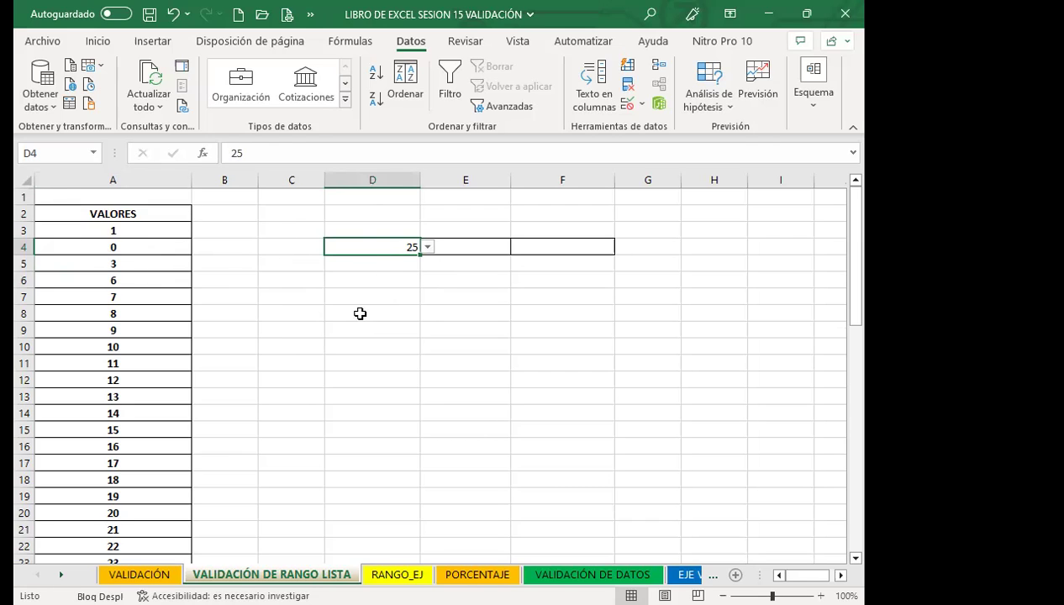
Step: Select D5:D18 and give it List validation with source A3:A25
left_click_drag(371, 266, 356, 476)
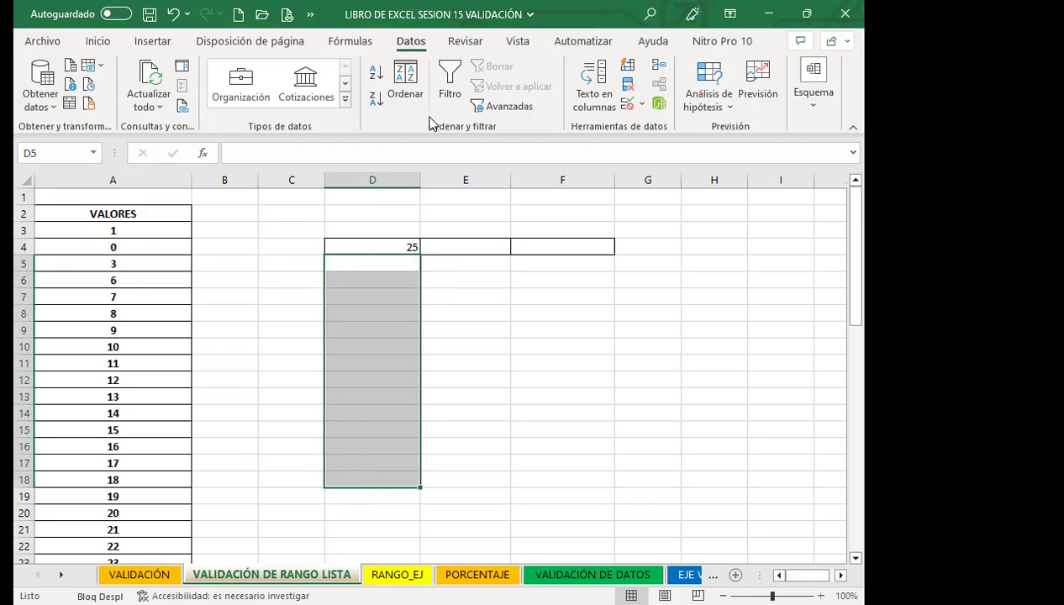
left_click(635, 108)
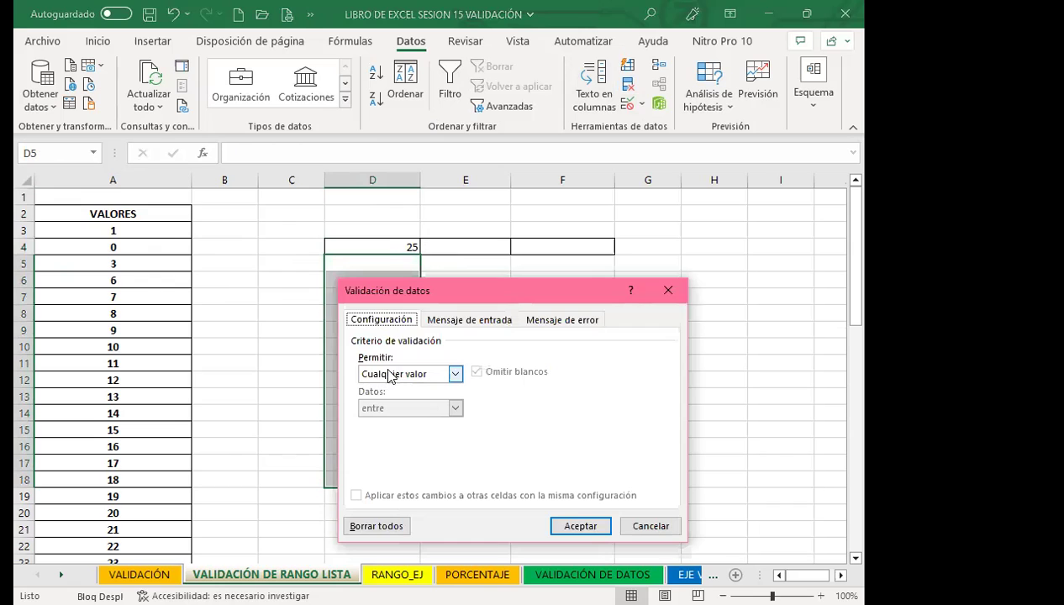
left_click(445, 376)
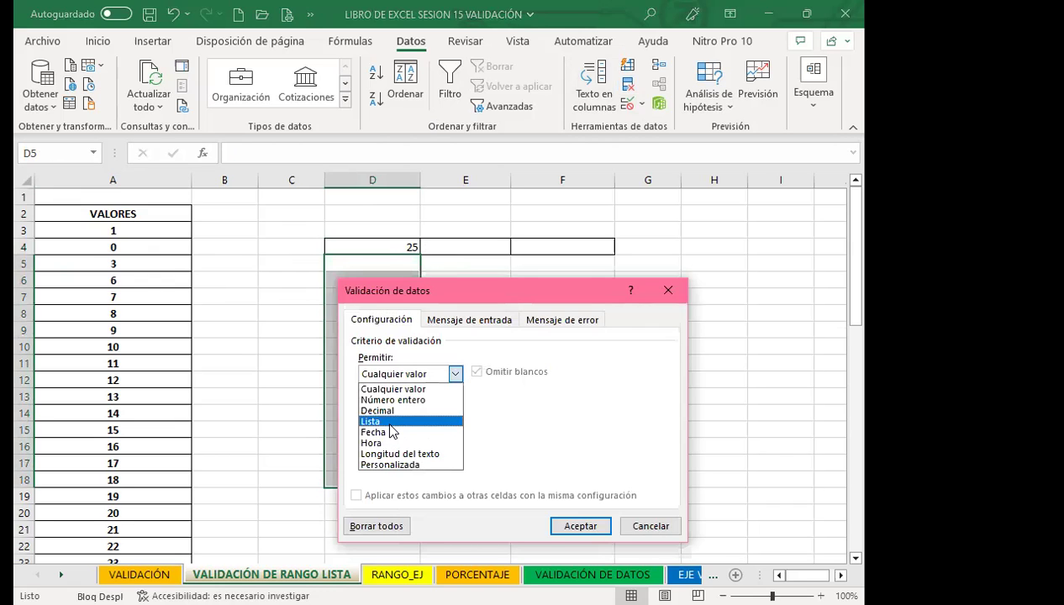
left_click(371, 422)
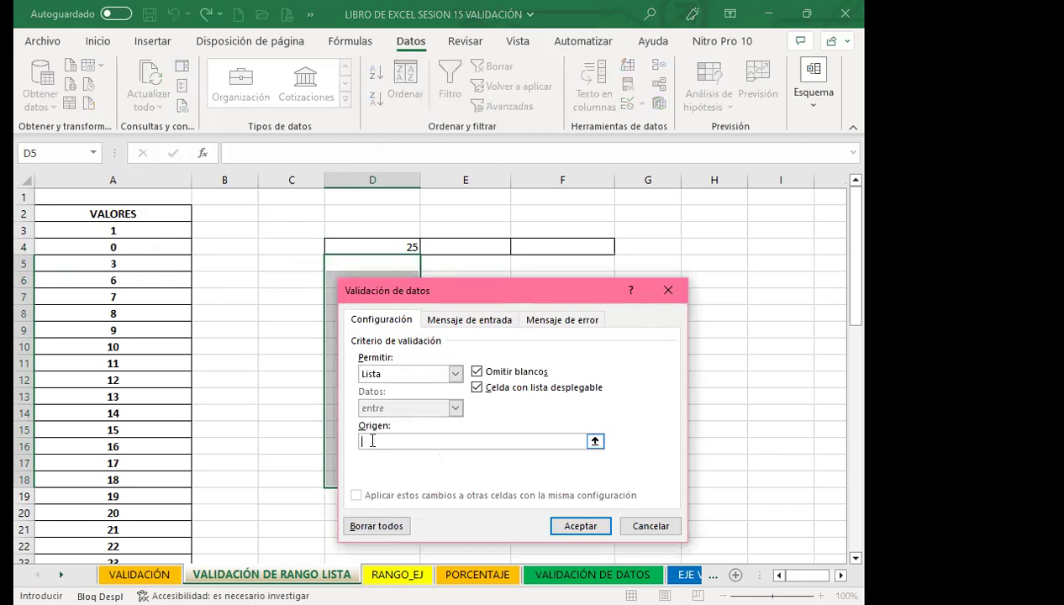
type("=")
left_click(147, 229)
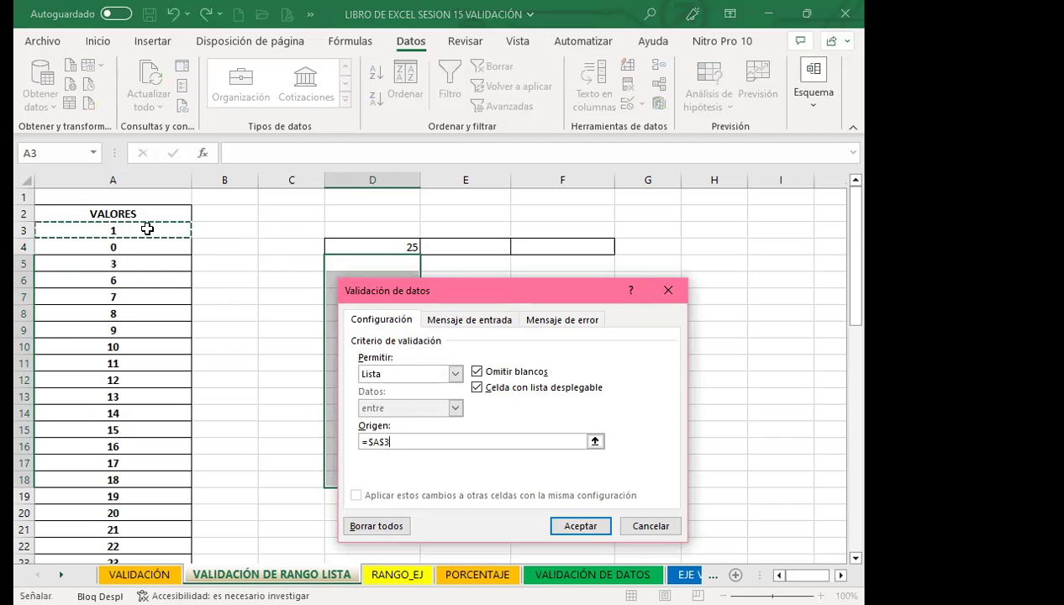
left_click_drag(147, 229, 138, 517)
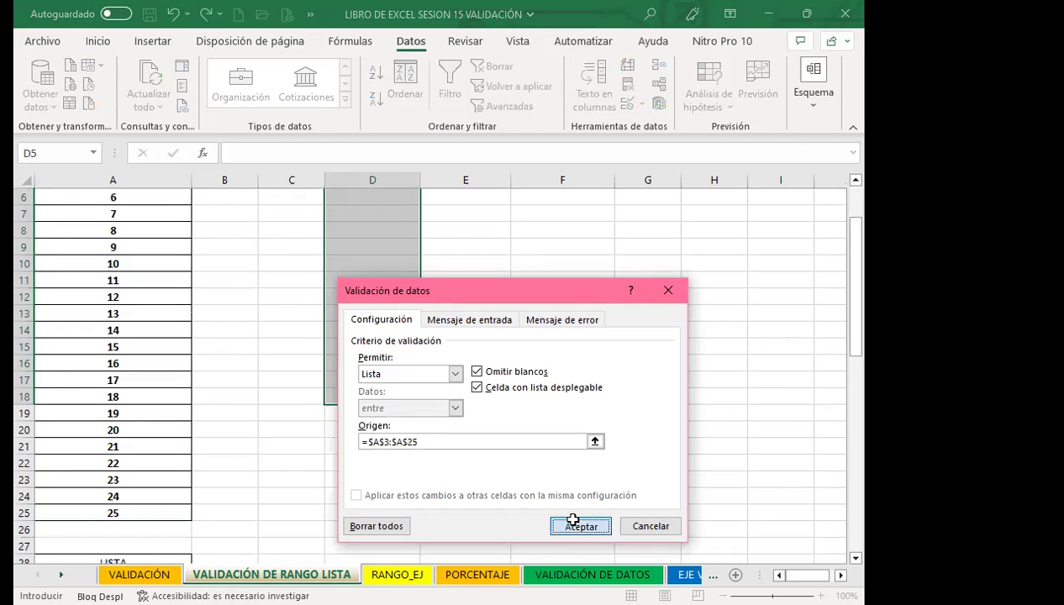
left_click(580, 525)
Step: Pick 7 in D8, 8 in D11, 8 in D15 and 3 in D6 from their drop-downs
left_click(356, 290)
left_click(363, 313)
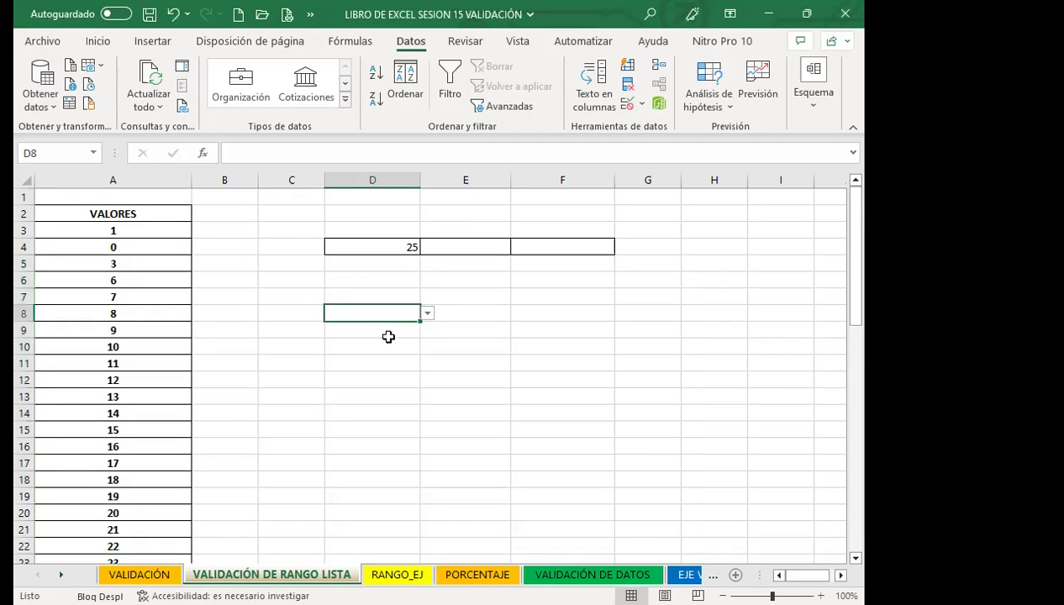
left_click(427, 313)
left_click(364, 371)
left_click(373, 362)
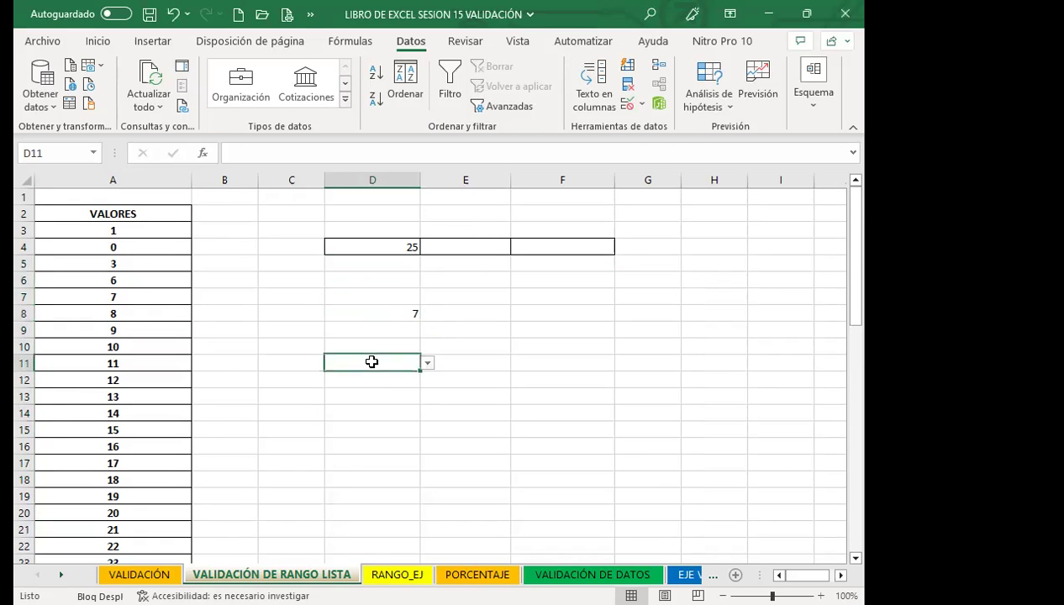
left_click(427, 362)
left_click(353, 432)
left_click(375, 430)
left_click(427, 429)
left_click(344, 498)
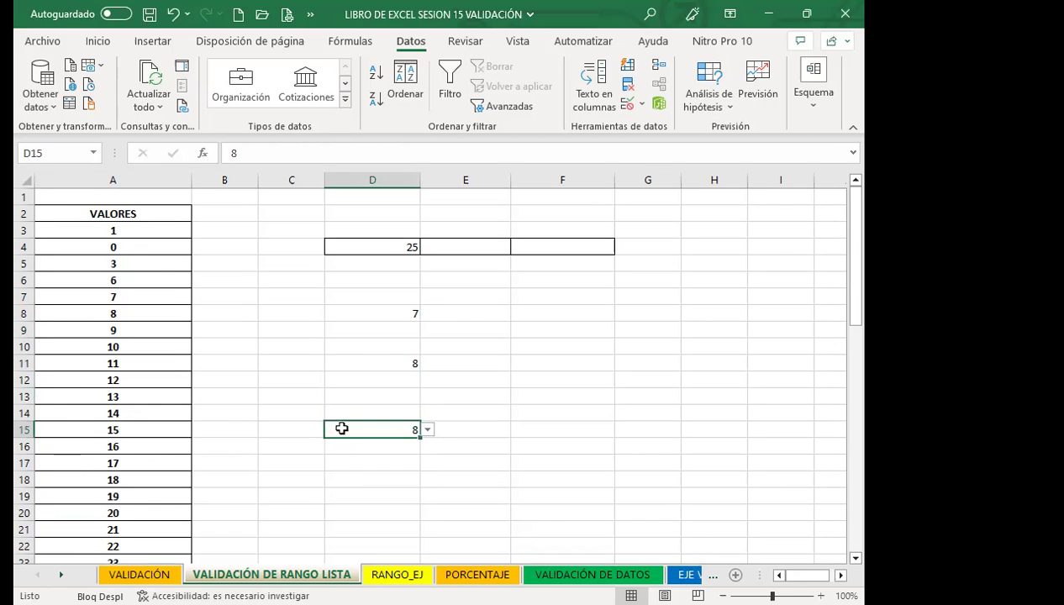
left_click(370, 281)
left_click(427, 280)
left_click(333, 306)
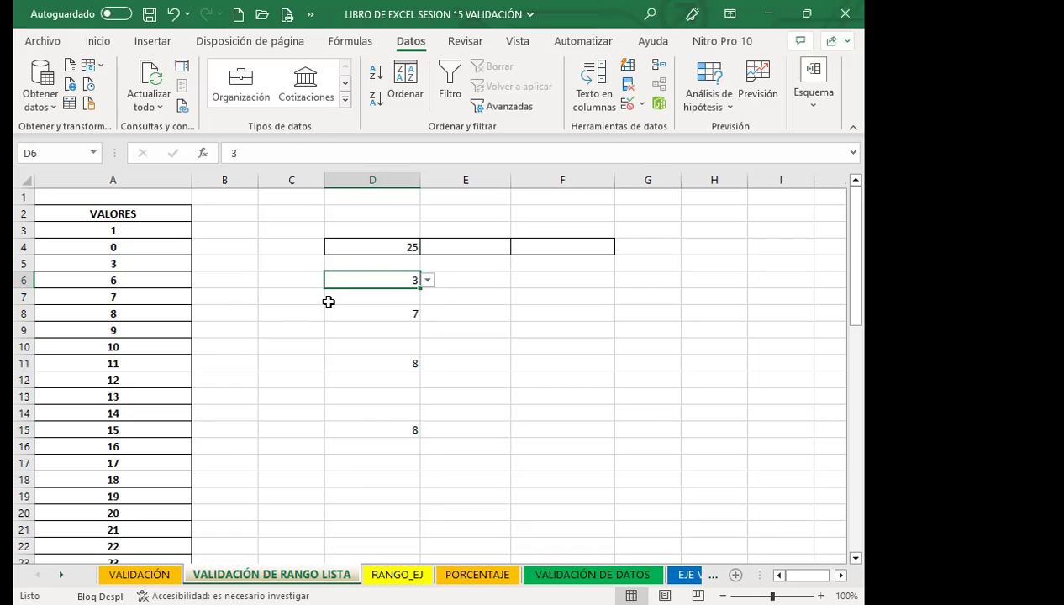
Step: Review the entered values, then switch to the empty RANGO_EJ sheet
left_click(361, 430)
left_click(133, 199)
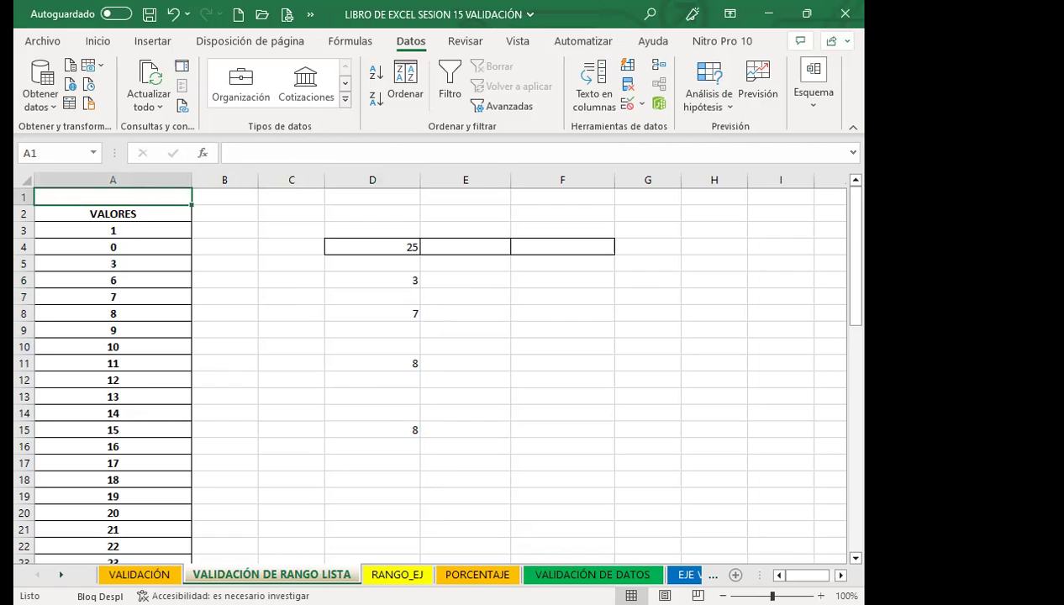
left_click(353, 311)
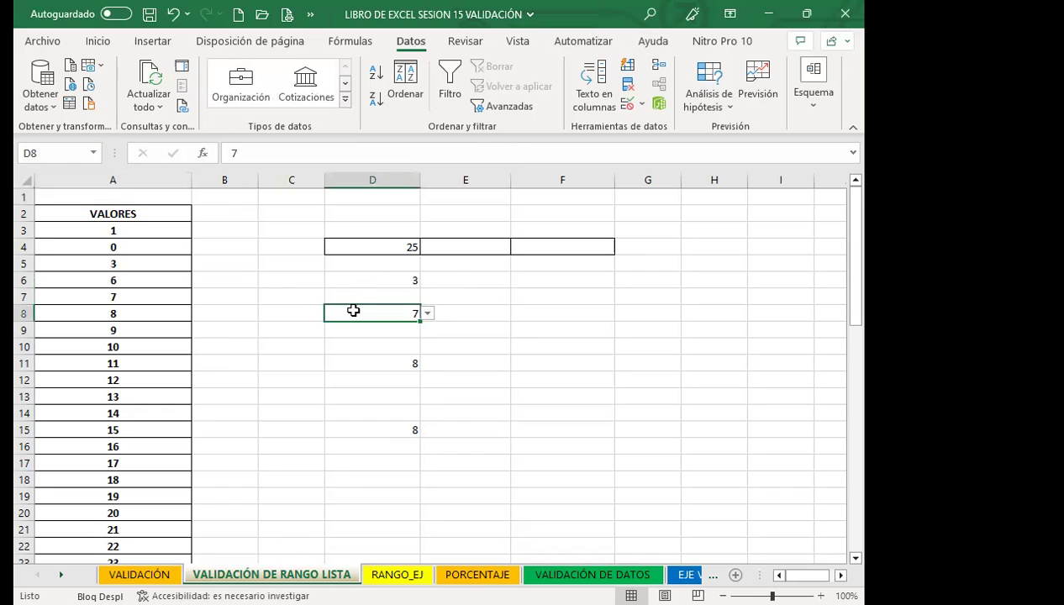
left_click(396, 574)
left_click(389, 291)
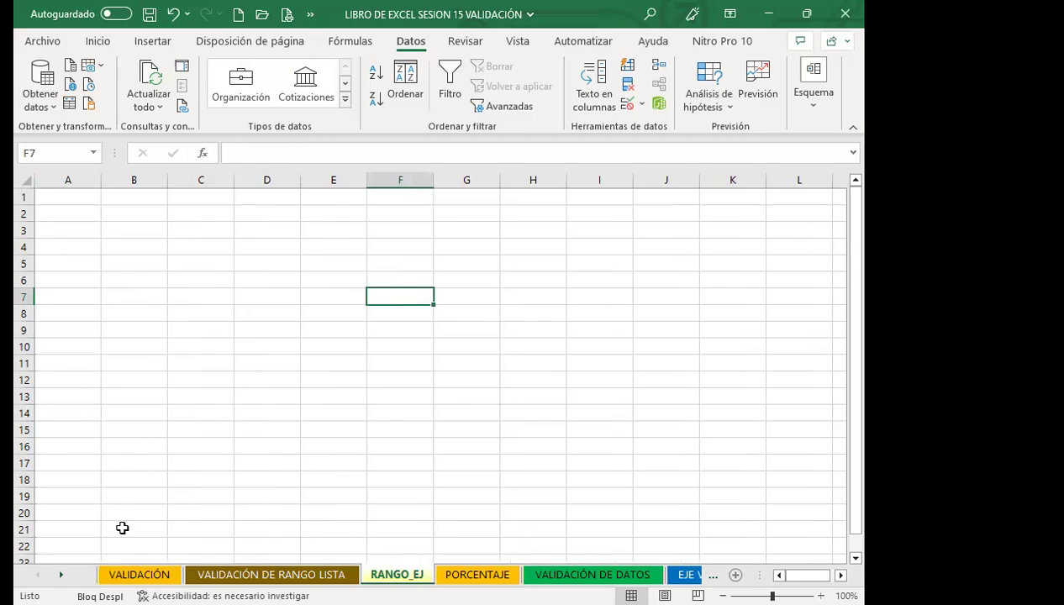
Step: Apply All Borders to D4:D12 on RANGO_EJ, then go back to VALIDACIÓN DE RANGO LISTA
left_click_drag(259, 254, 403, 363)
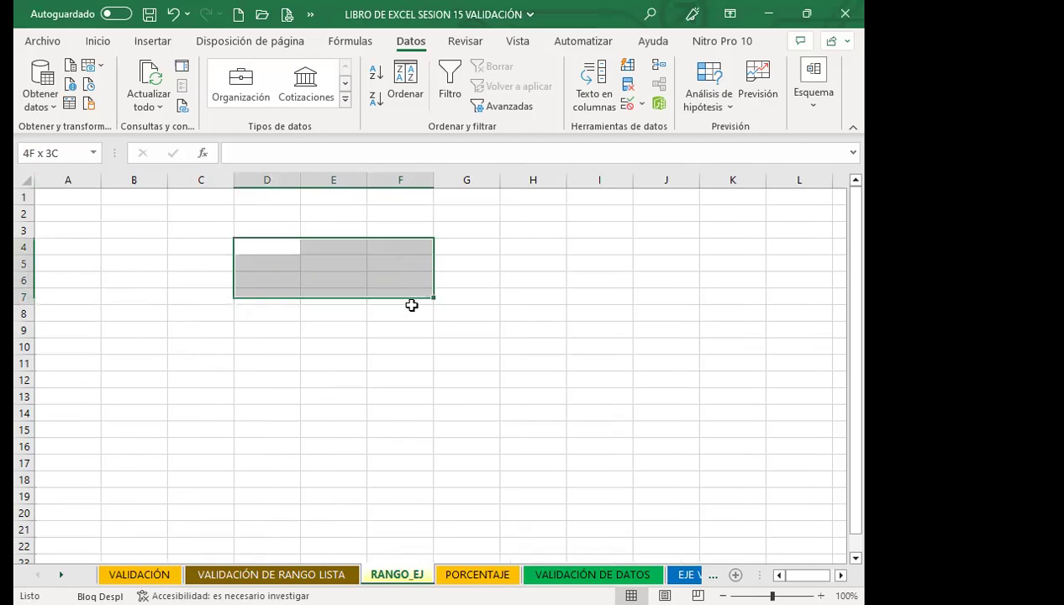
left_click_drag(278, 253, 270, 378)
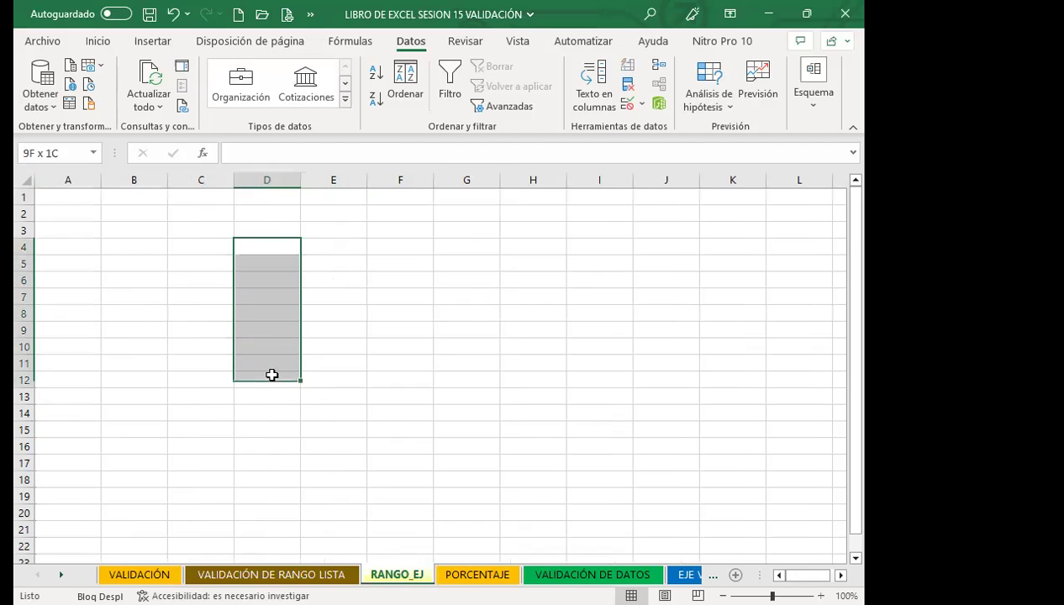
left_click(95, 41)
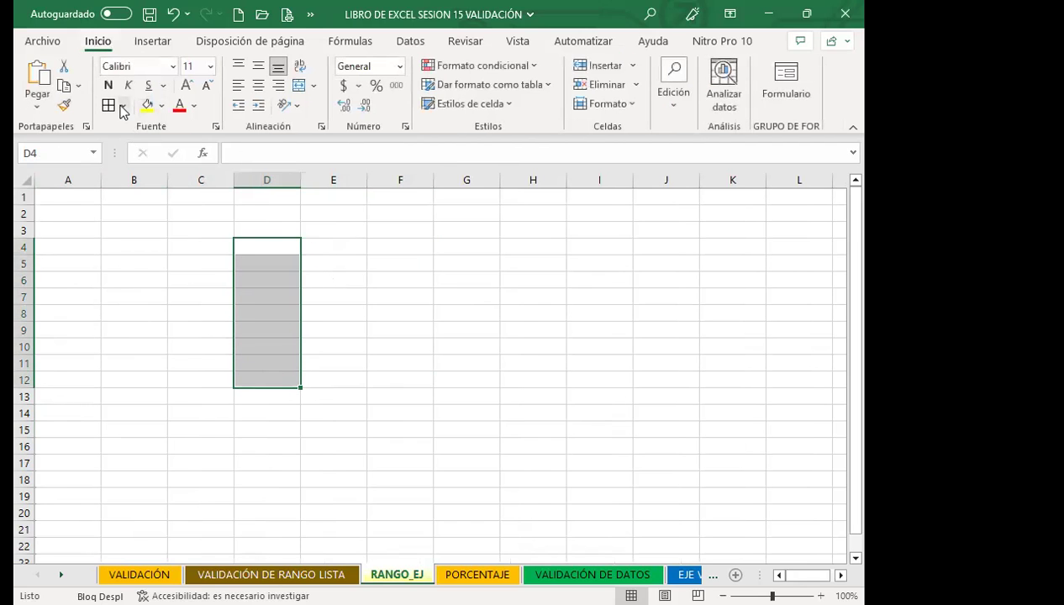
left_click(108, 105)
left_click(177, 291)
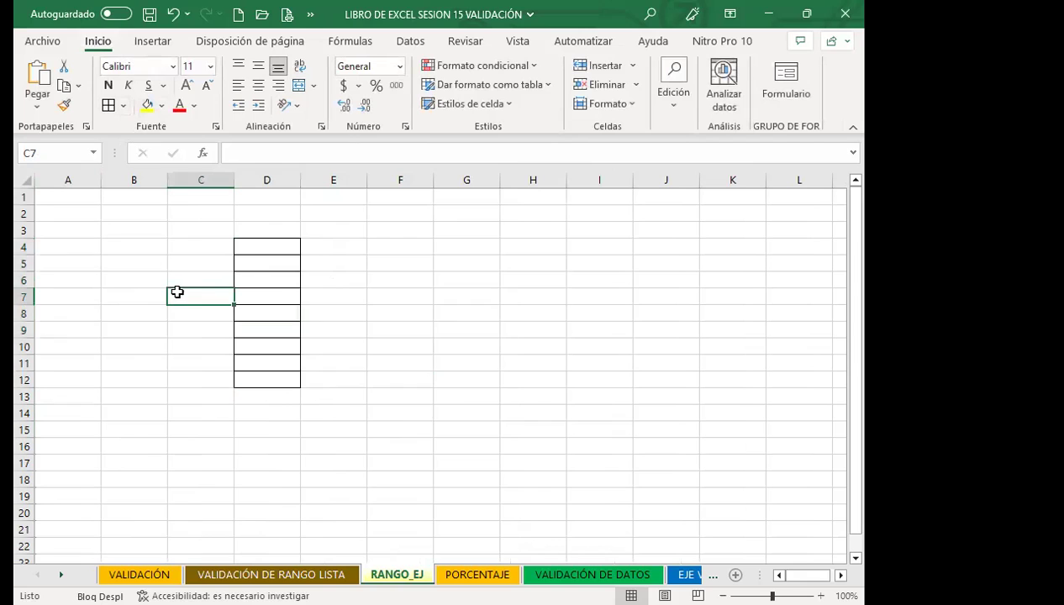
left_click(308, 571)
left_click(111, 277)
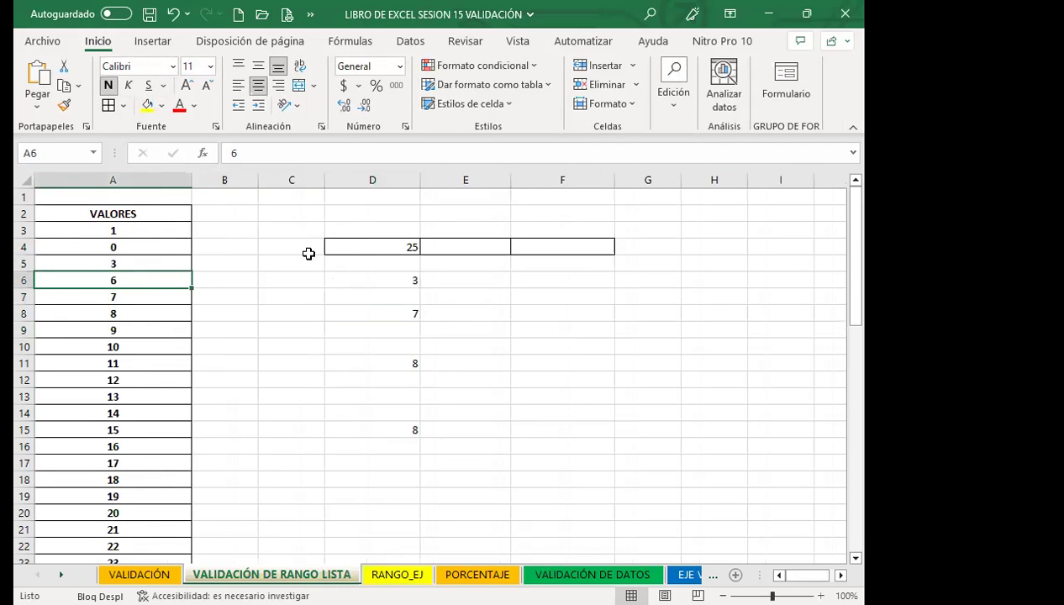
left_click(353, 248)
scroll(159, 368, "down", 2)
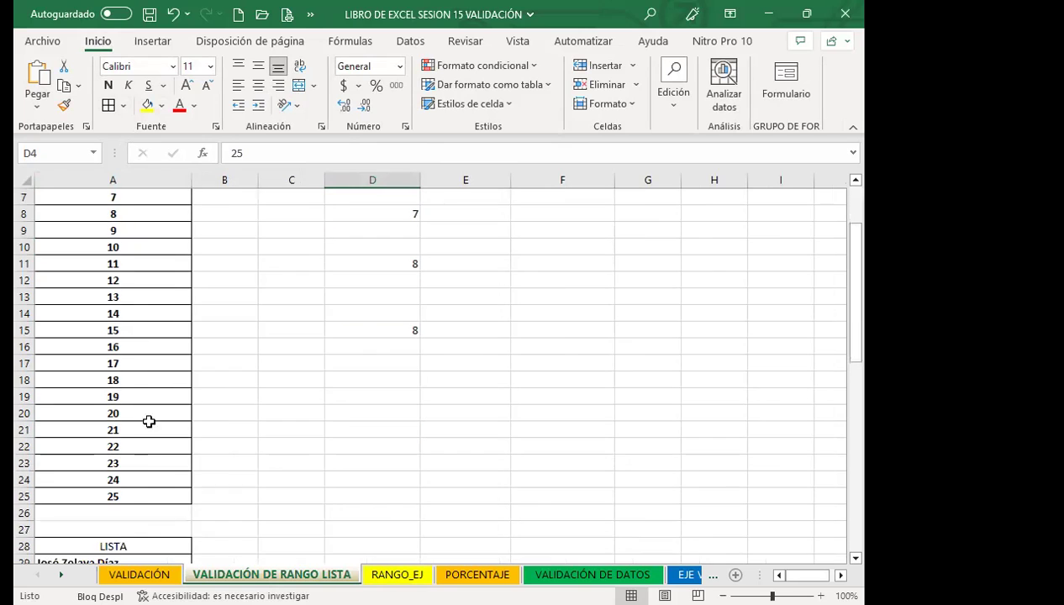
scroll(163, 491, "up", 2)
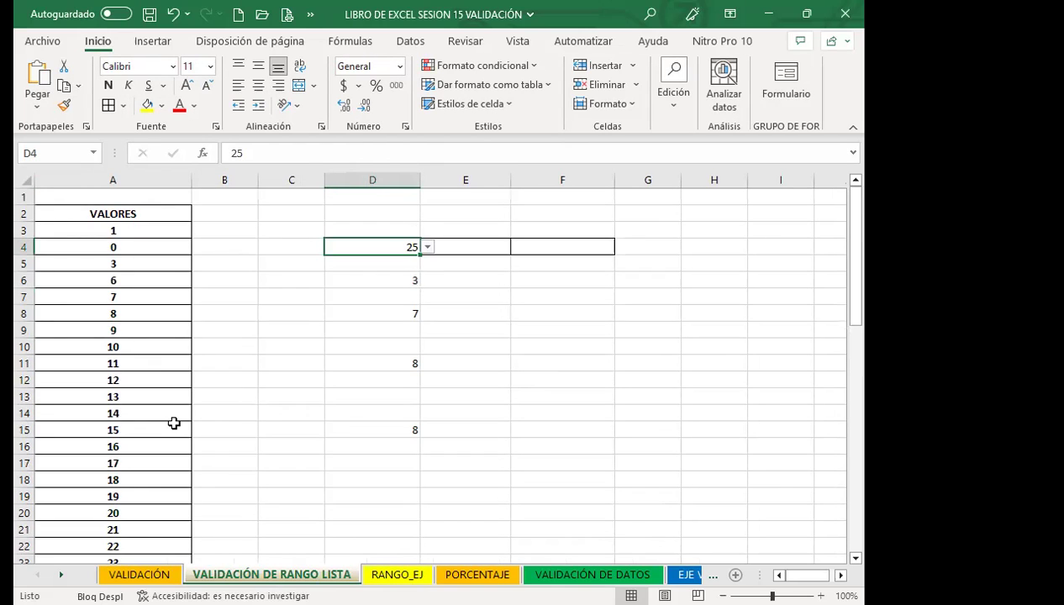
left_click(316, 379)
left_click(164, 279)
left_click(124, 295)
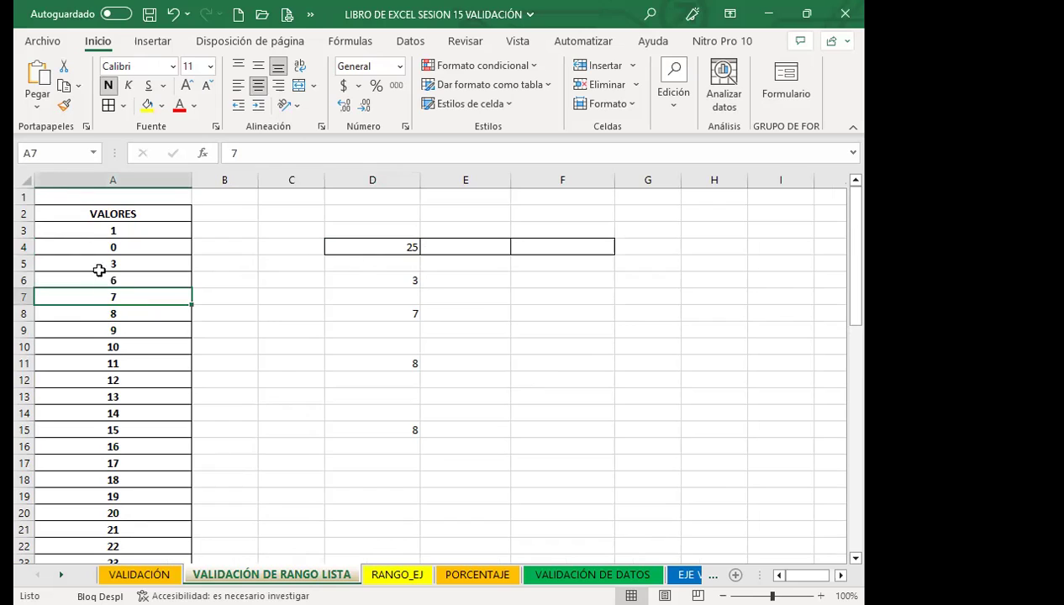
left_click(337, 248)
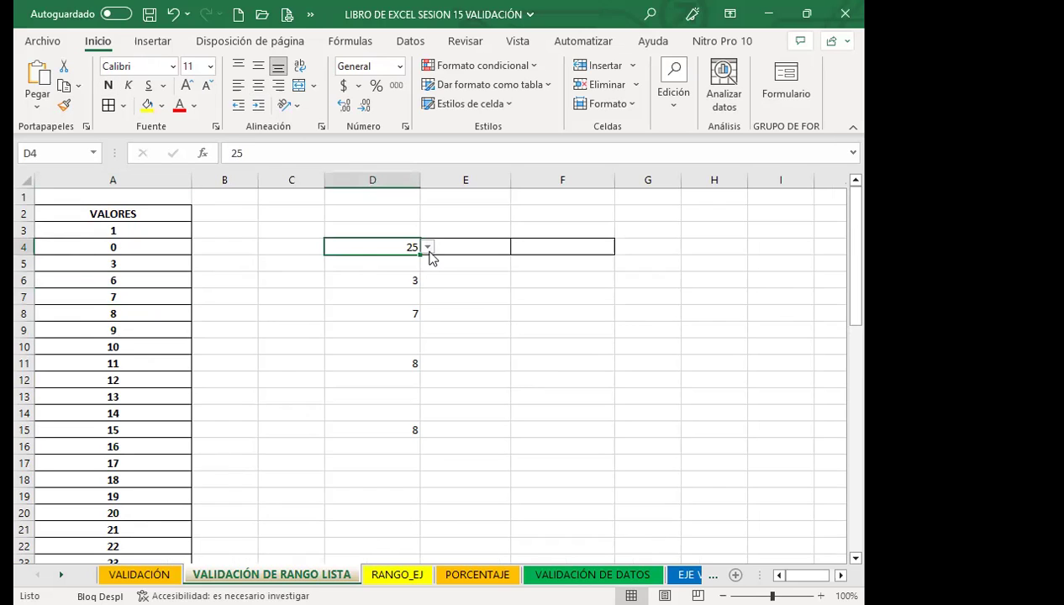
left_click(428, 247)
key("Escape")
left_click(147, 345)
left_click_drag(137, 327, 138, 552)
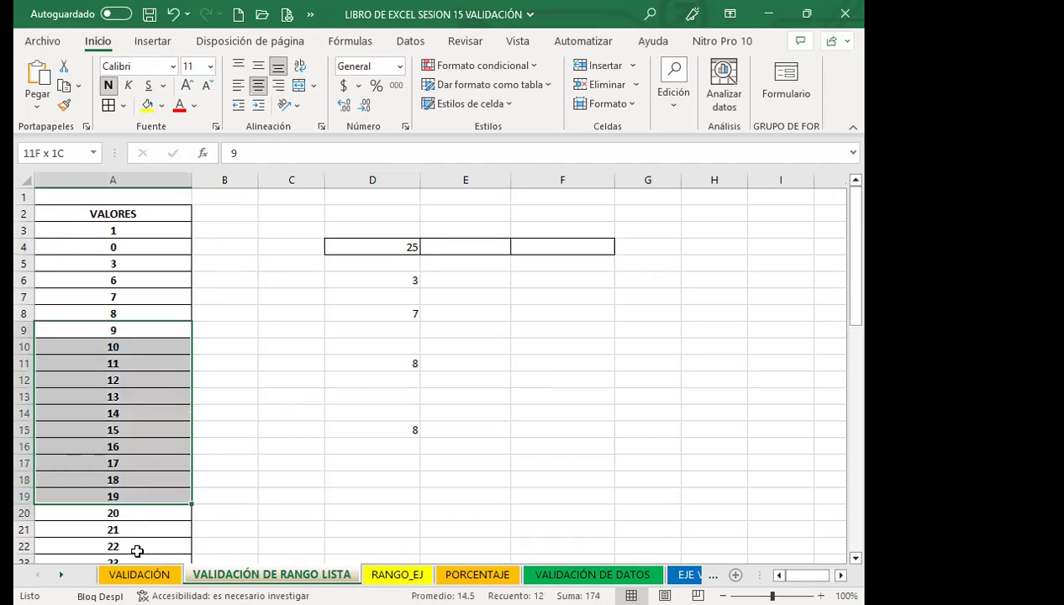
key("Delete")
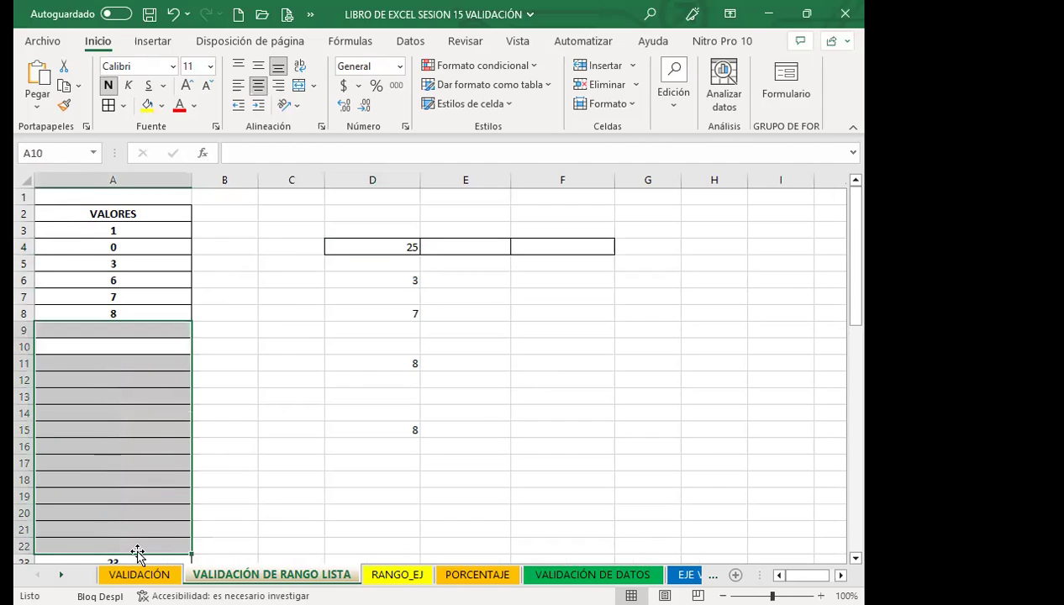
left_click(164, 296)
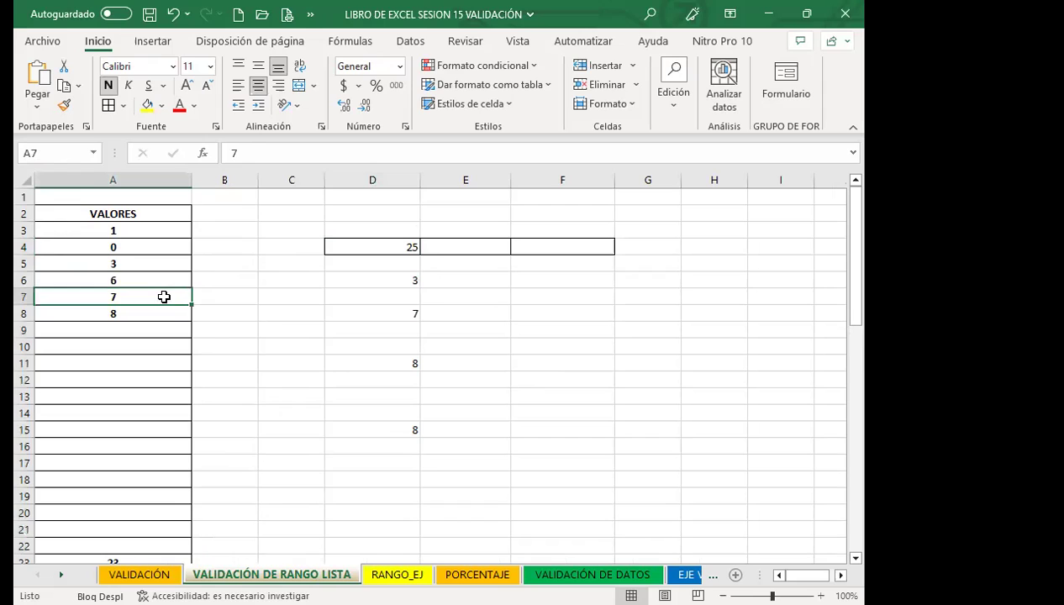
left_click(379, 264)
left_click(427, 265)
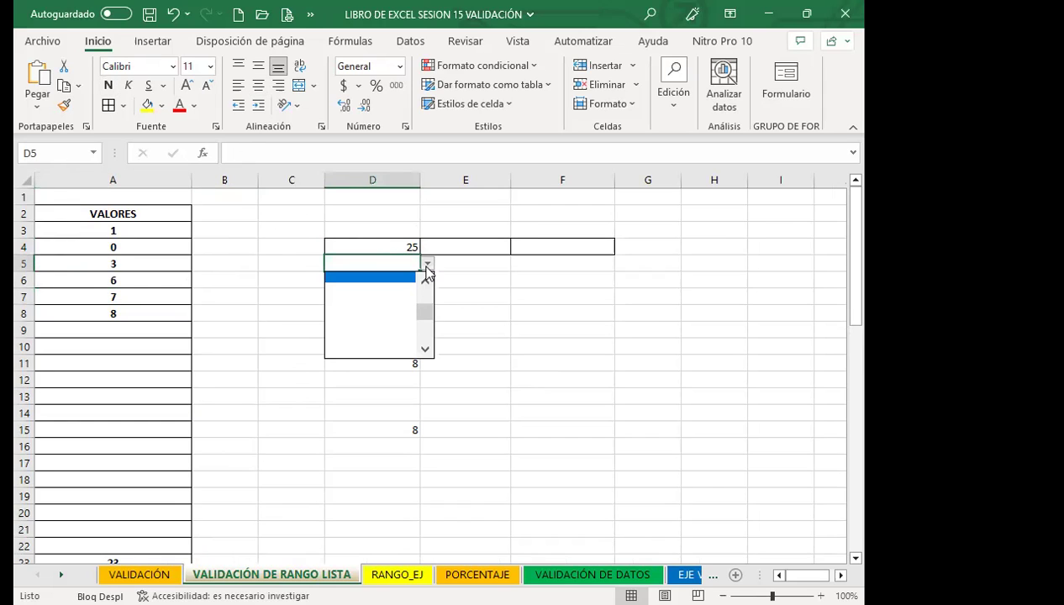
mouse_move(424, 311)
left_mouse_down()
mouse_move(424, 297)
mouse_move(428, 345)
left_mouse_up()
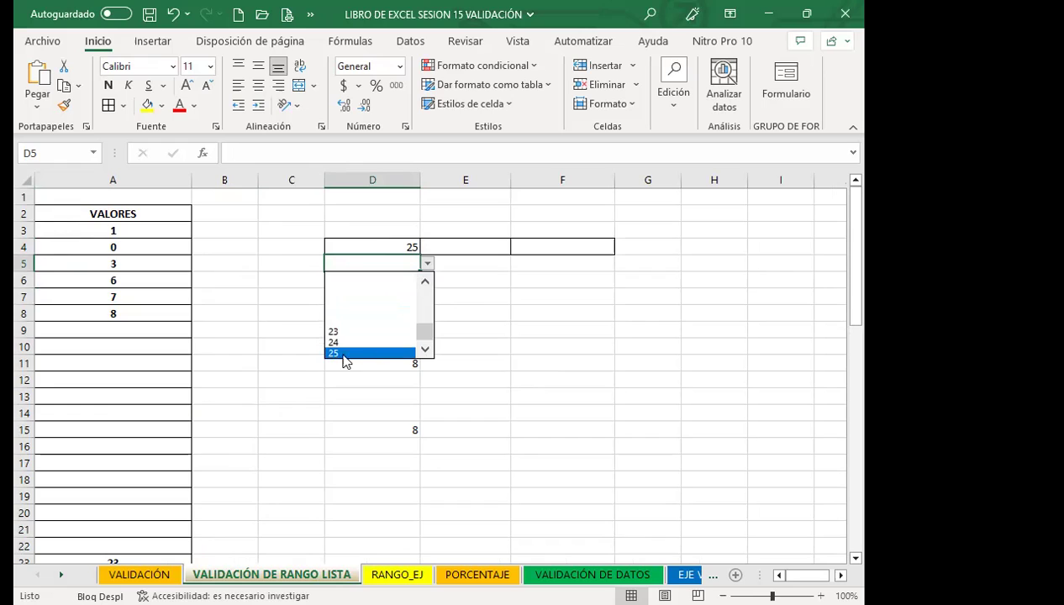
scroll(101, 470, "down", 2)
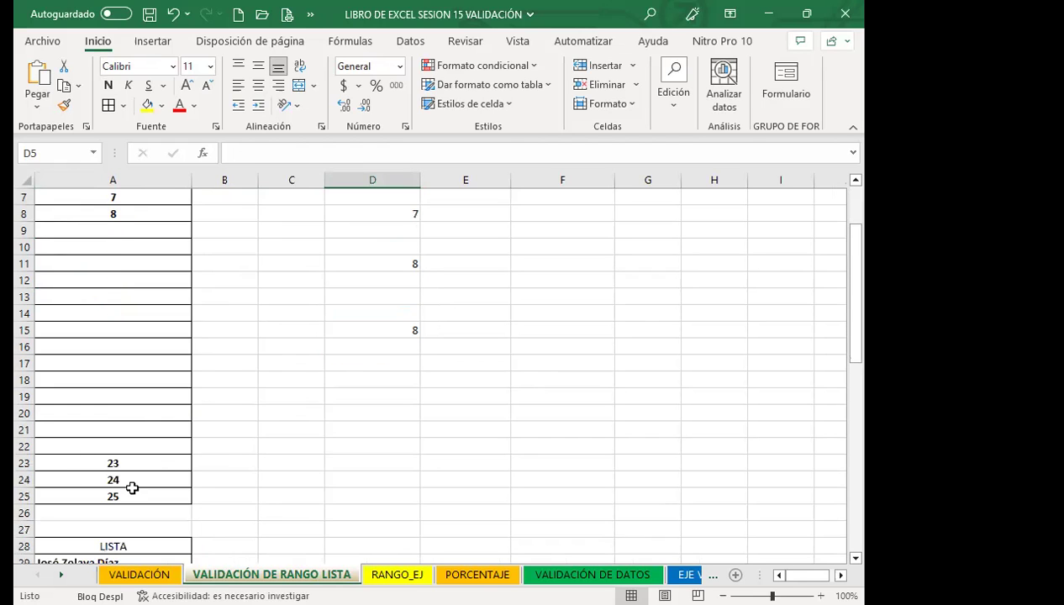
scroll(146, 478, "up", 2)
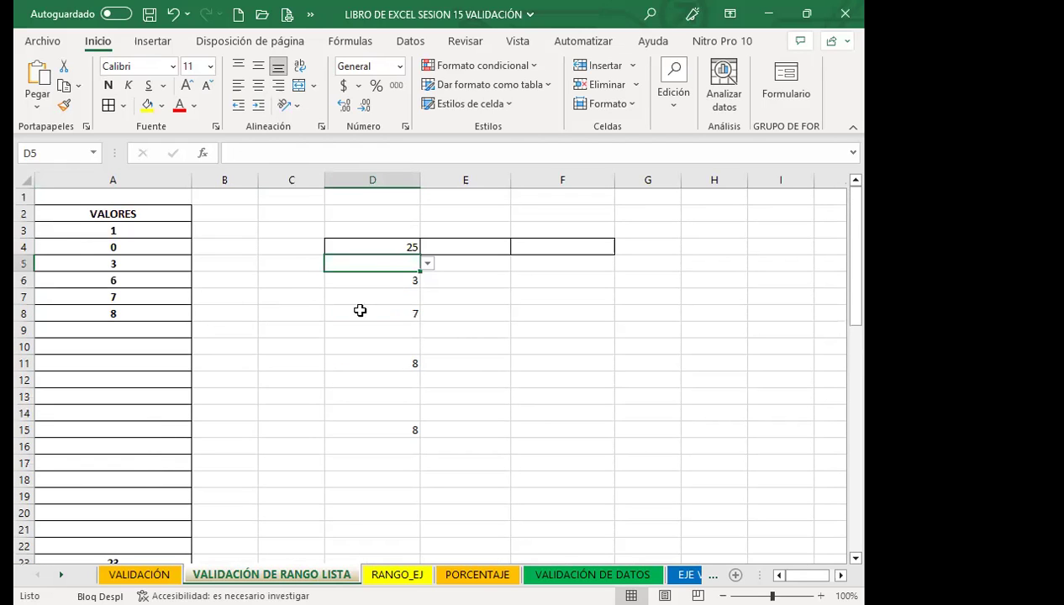
Step: Clear A3:A9 and confirm D5's drop-down now shows blanks for those rows
left_click_drag(149, 237, 138, 325)
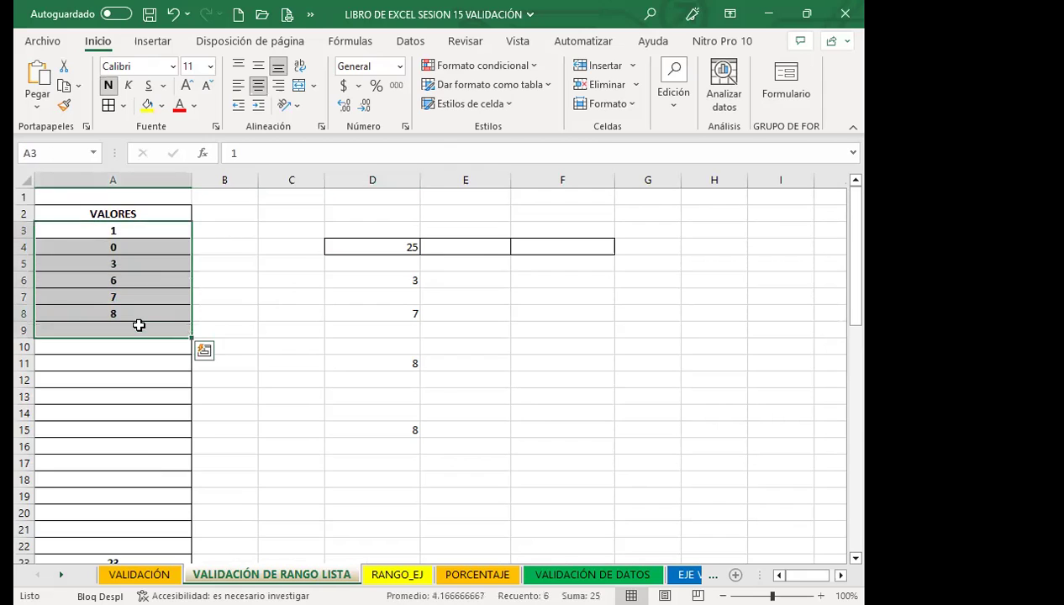
left_click(370, 263)
left_click(427, 264)
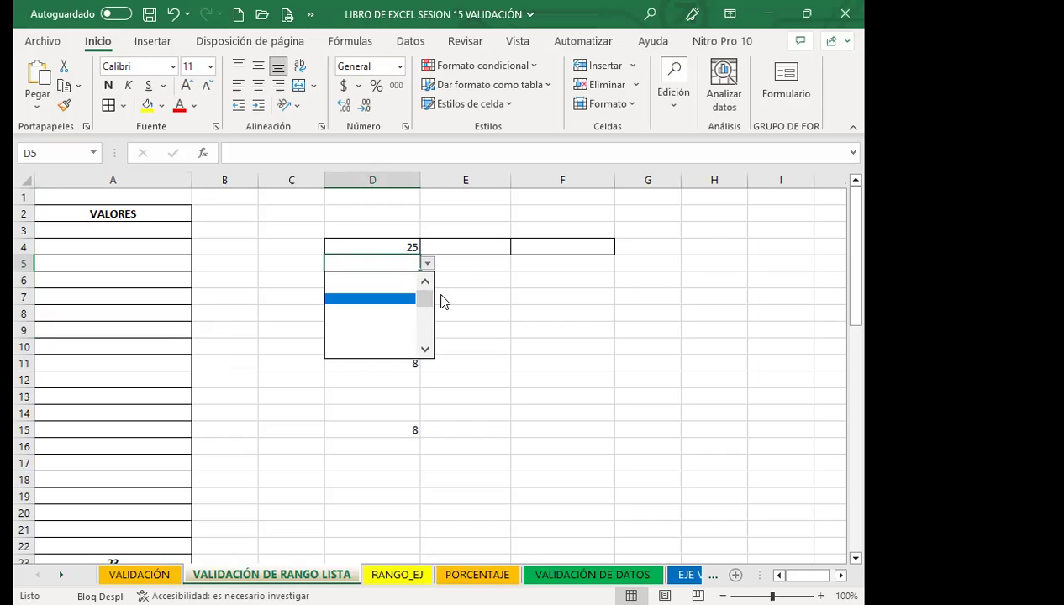
key("Escape")
left_click(428, 263)
left_click_drag(424, 301, 424, 287)
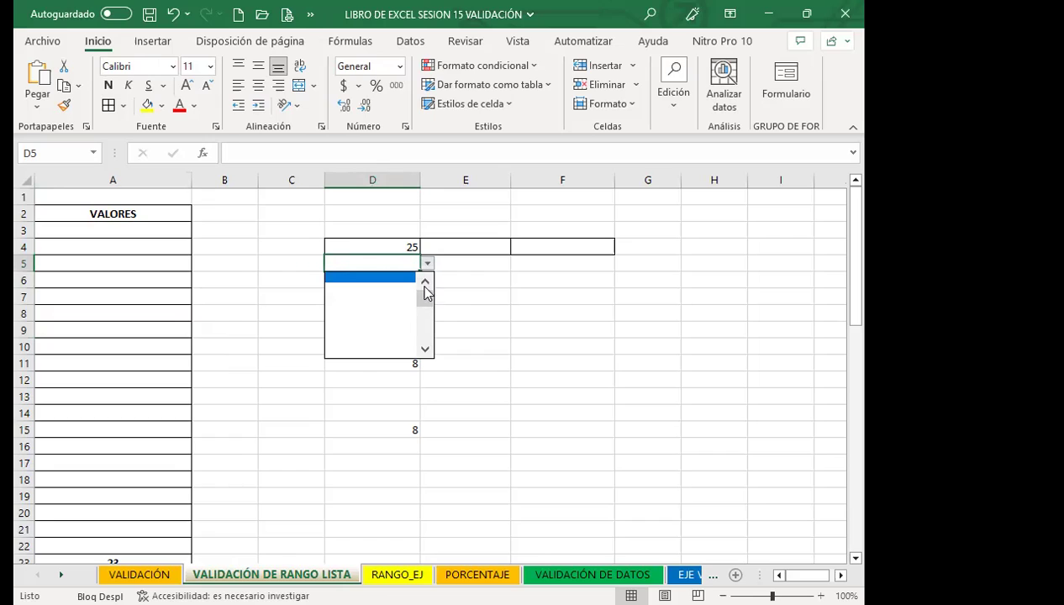
left_click_drag(425, 287, 432, 360)
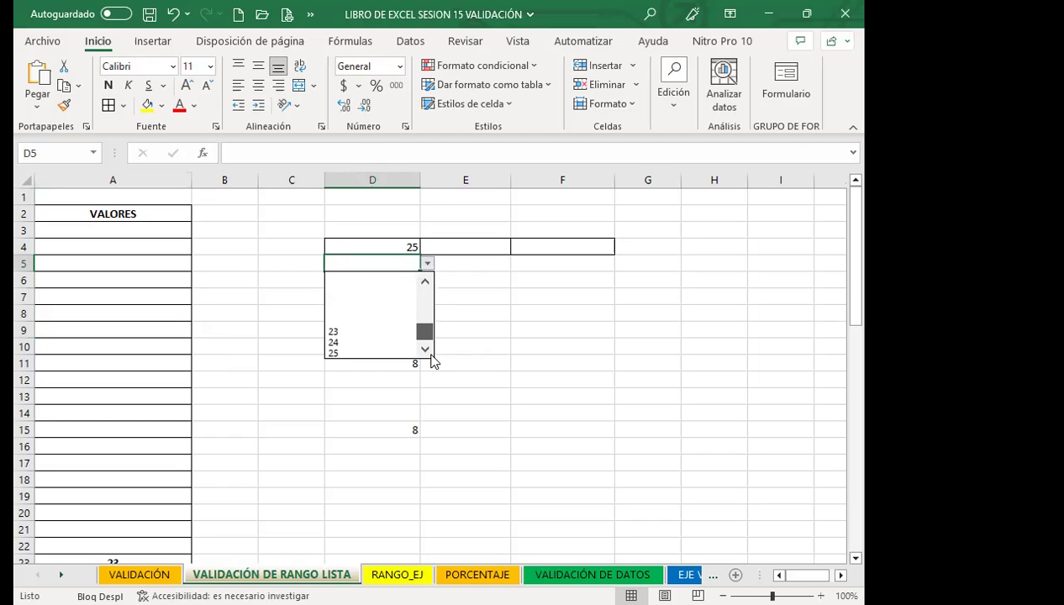
left_click(121, 286)
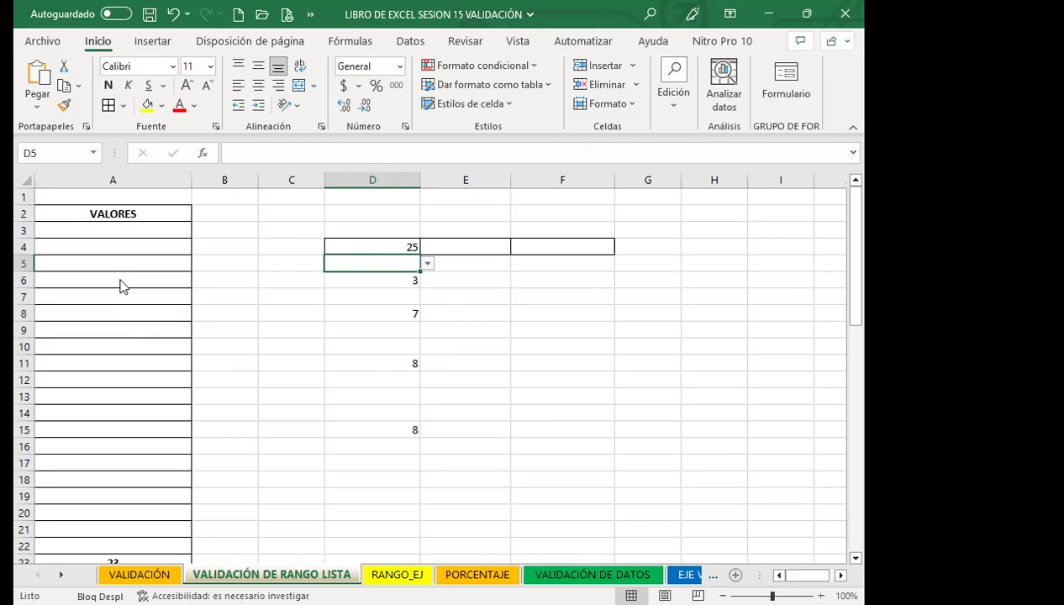
left_click(107, 233)
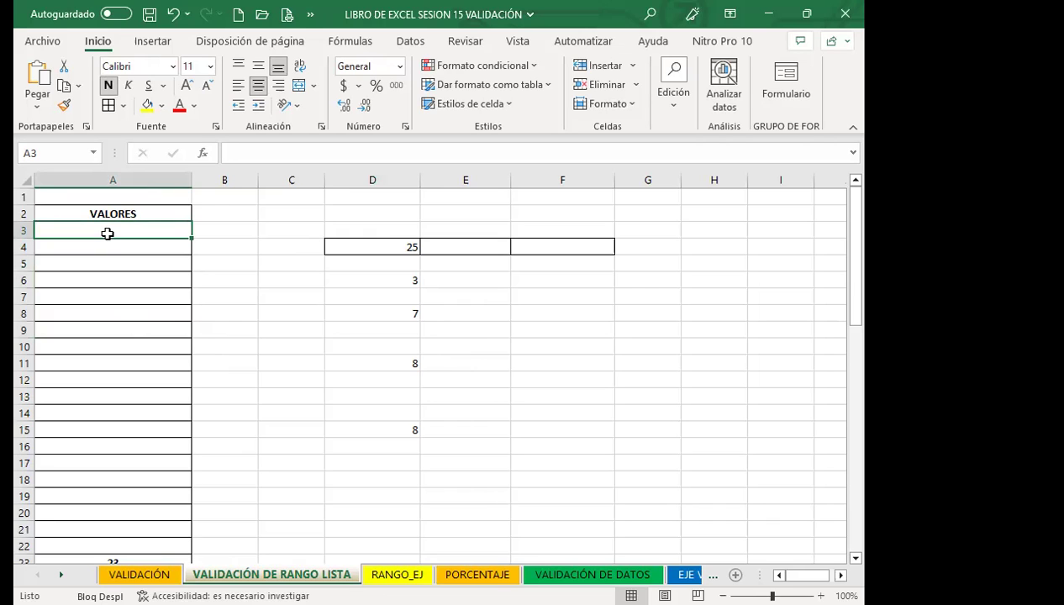
Step: Type four capitalised first names into A3, A4, A5 and A6, fixing typos along the way
type("karla")
key("BackSpace")
key("BackSpace")
key("BackSpace")
key("BackSpace")
type("KARLA")
key("Return")
type("MARIA ")
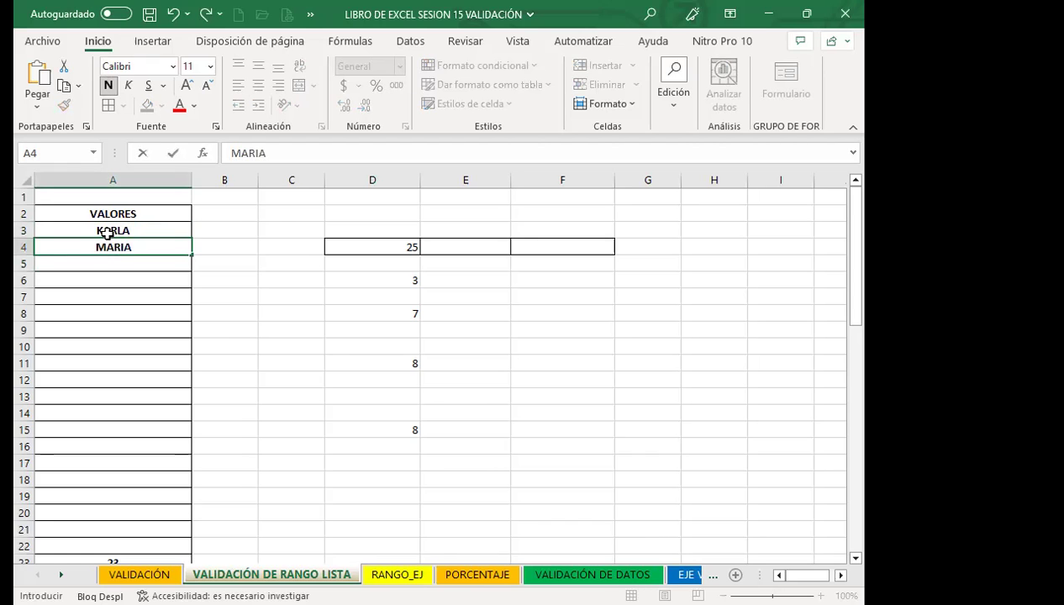
type("JA")
key("BackSpace")
key("BackSpace")
key("Return")
type("JUAN")
key("Return")
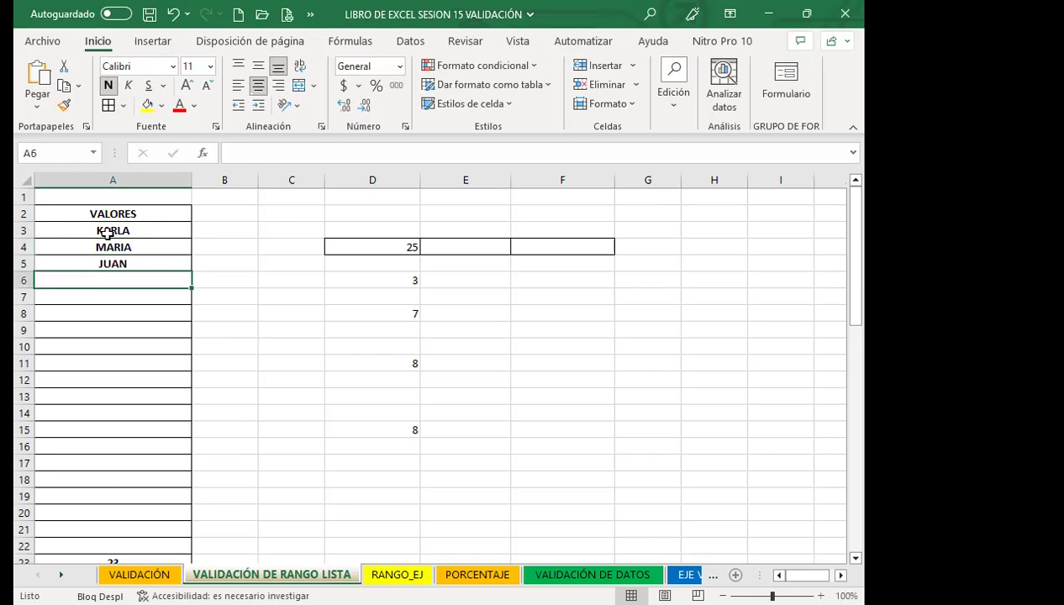
type("ANA")
key("Return")
left_click(332, 261)
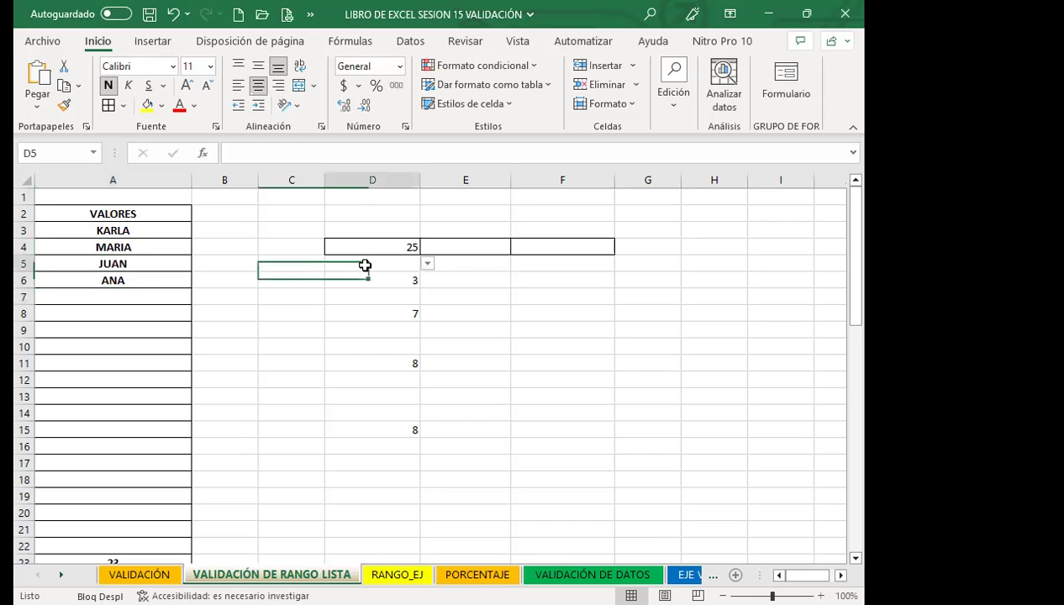
left_click(427, 264)
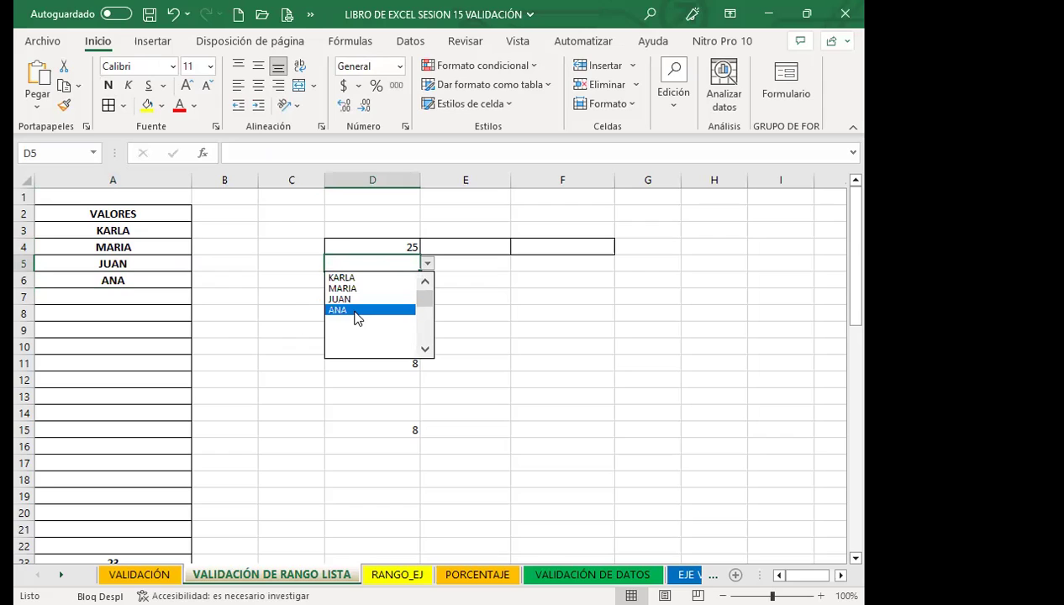
mouse_move(424, 299)
left_mouse_down()
mouse_move(425, 340)
mouse_move(422, 277)
left_mouse_up()
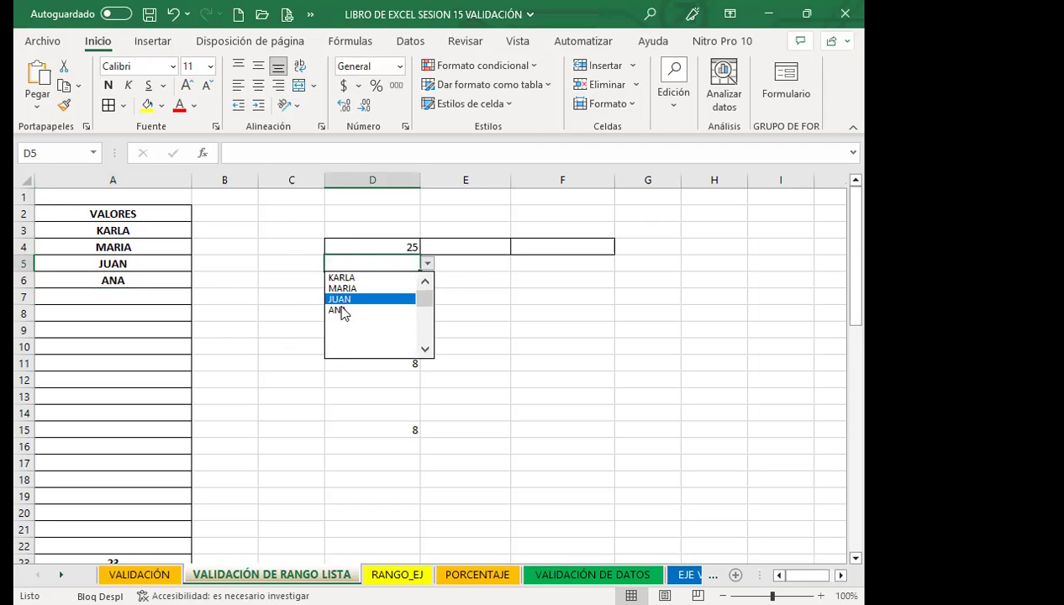
key("Escape")
left_click(364, 275)
left_click(345, 290)
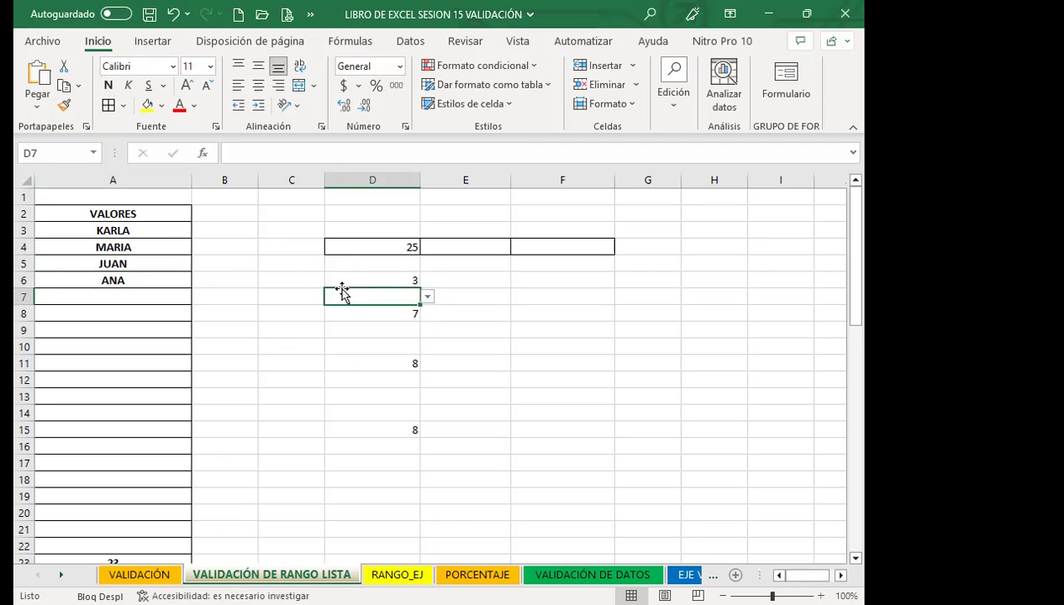
left_click(177, 263)
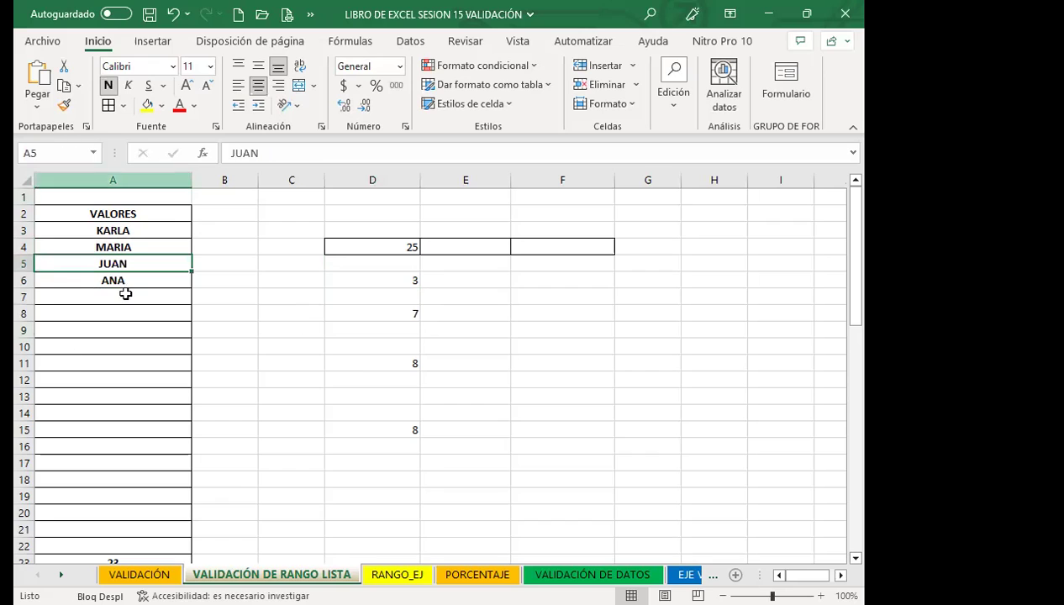
Step: Undo the name entries to restore the VALORES numbers and return to VALIDACIÓN DE RANGO LISTA
left_click(174, 14)
left_click(174, 13)
left_click(174, 13)
left_click(174, 13)
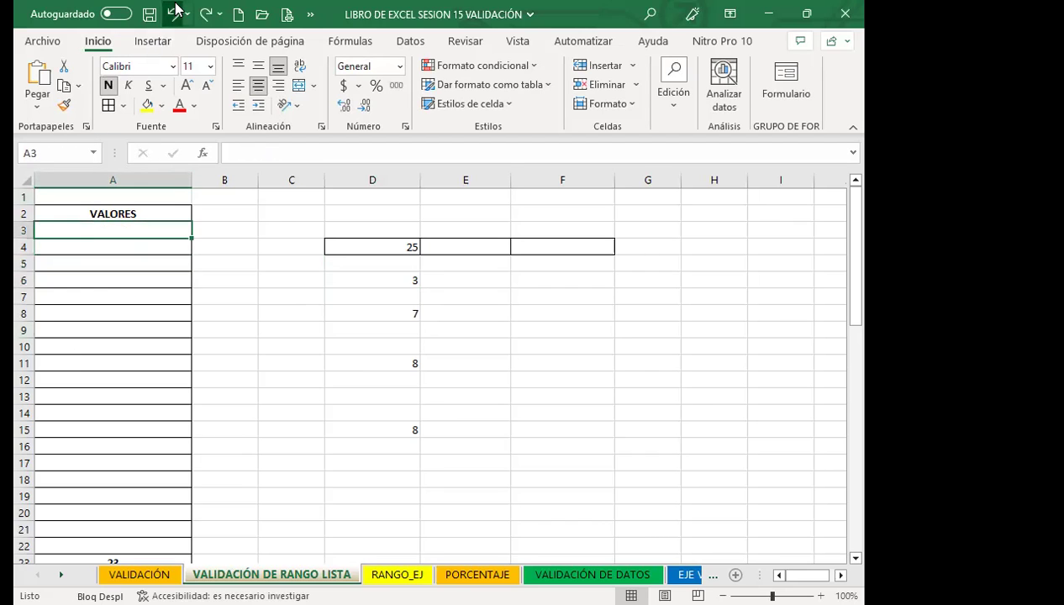
left_click(173, 13)
left_click(205, 14)
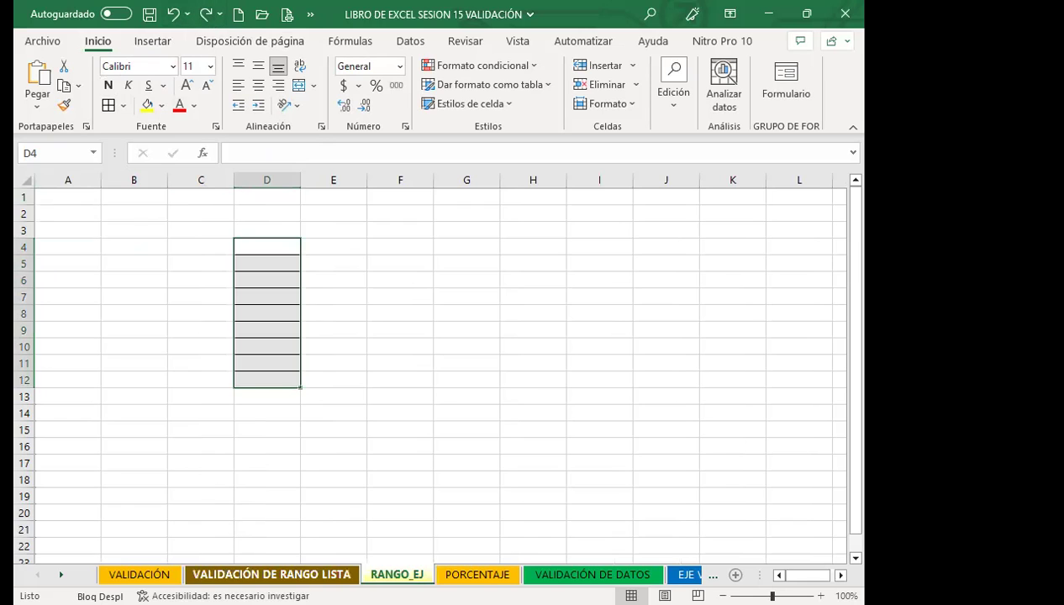
left_click(271, 574)
Step: Inspect cells D6–D9 and D8's drop-down list without changing any value
left_click(374, 274)
left_click(373, 296)
left_click(372, 330)
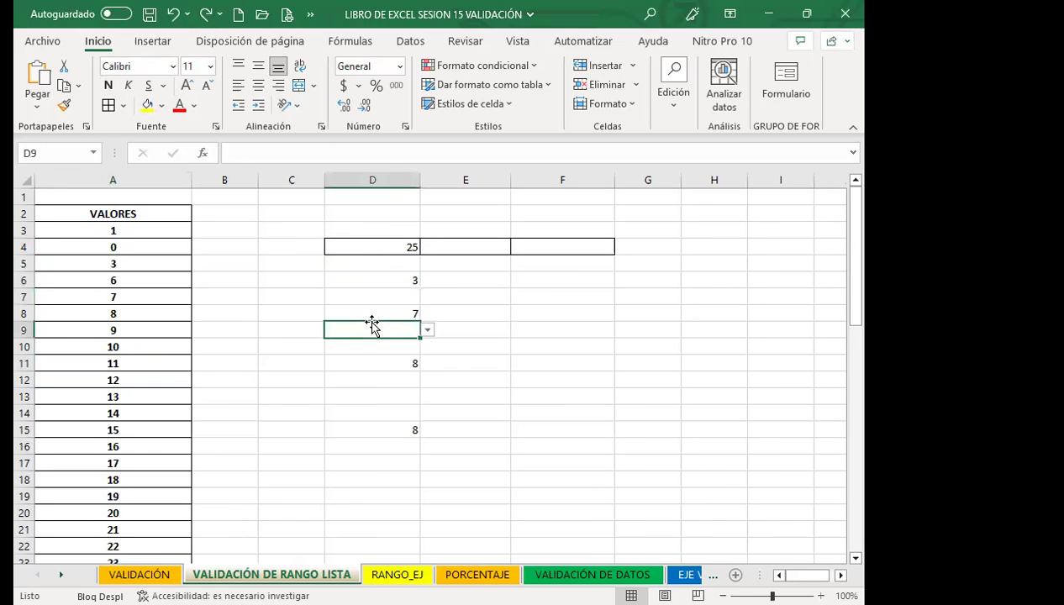
left_click(113, 284)
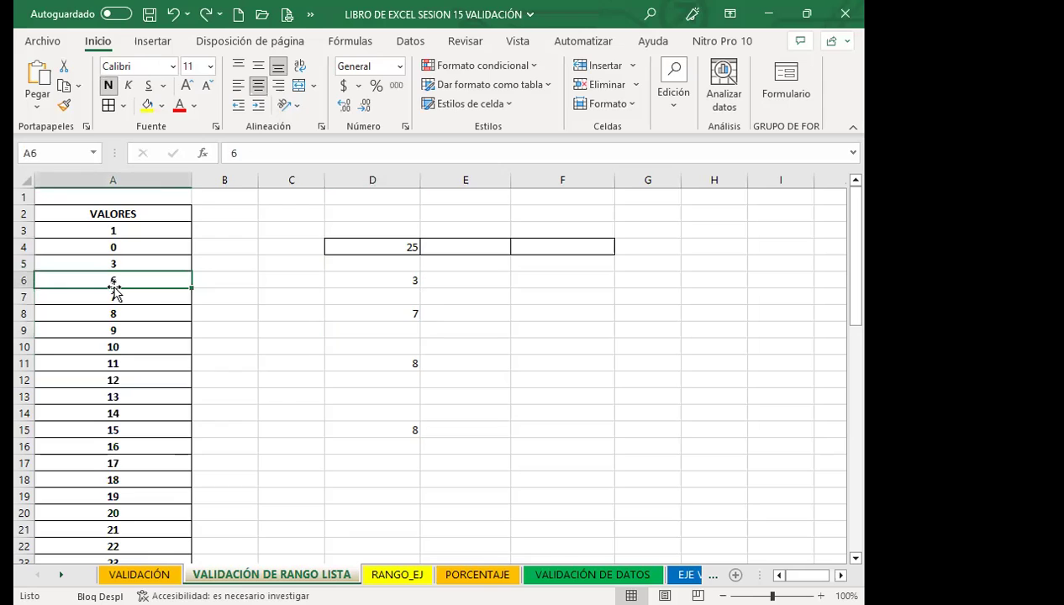
left_click(349, 311)
left_click(427, 314)
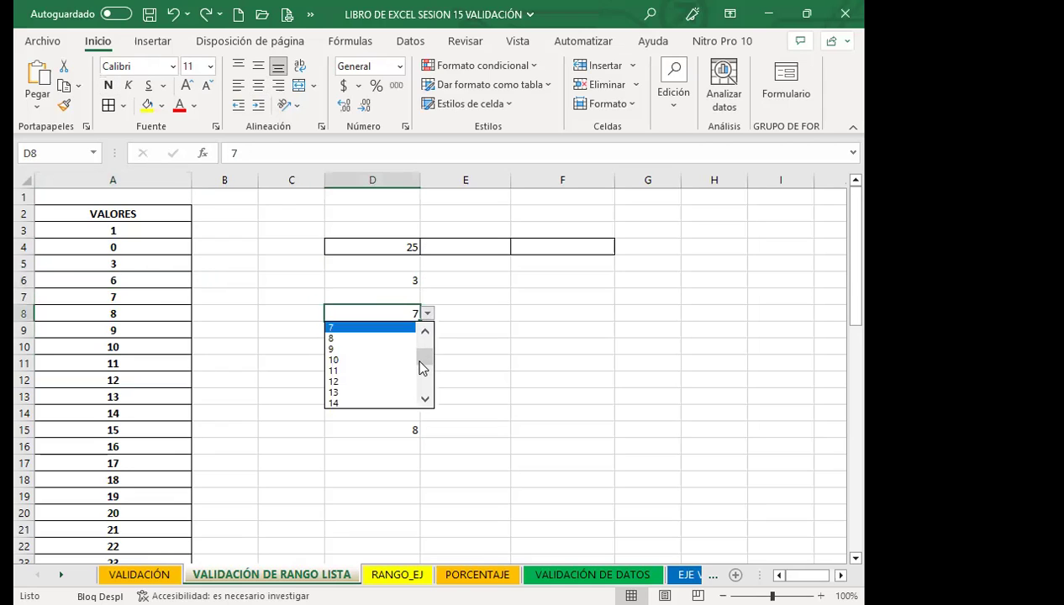
scroll(423, 345, "up", 2)
key("Escape")
Step: Set D4 to 23 from its drop-down list
left_click(414, 248)
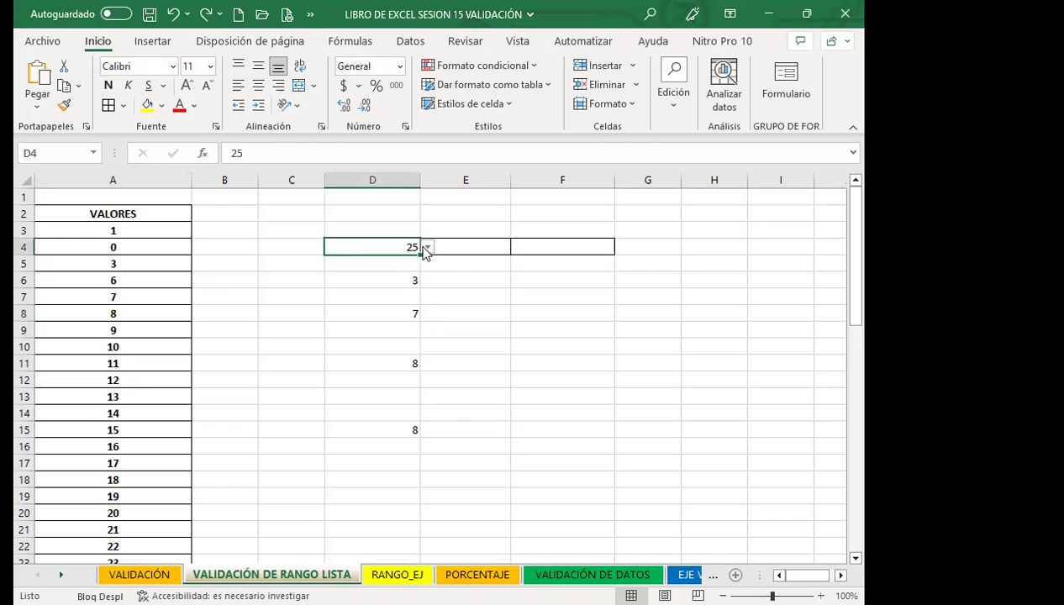
left_click(427, 247)
mouse_move(427, 324)
left_mouse_down()
mouse_move(429, 277)
mouse_move(427, 321)
left_mouse_up()
left_click(370, 314)
left_click(346, 296)
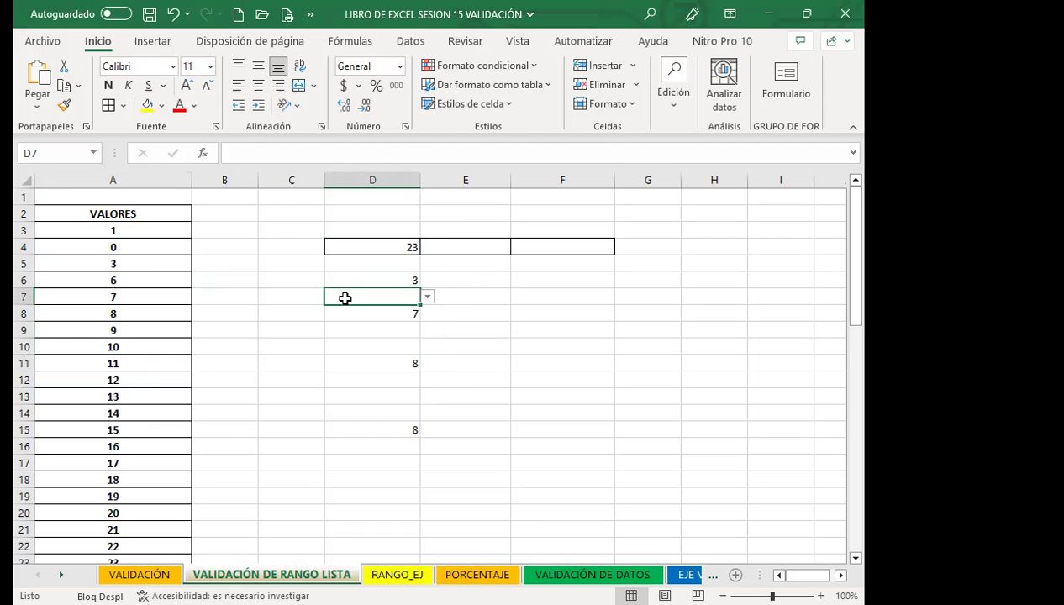
left_click(128, 278)
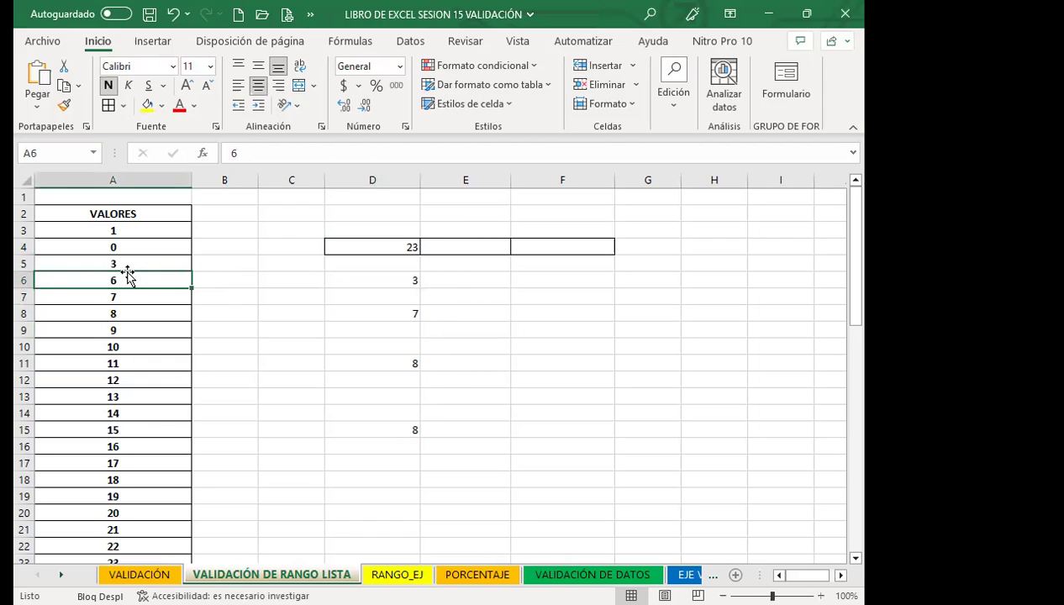
left_click(156, 391)
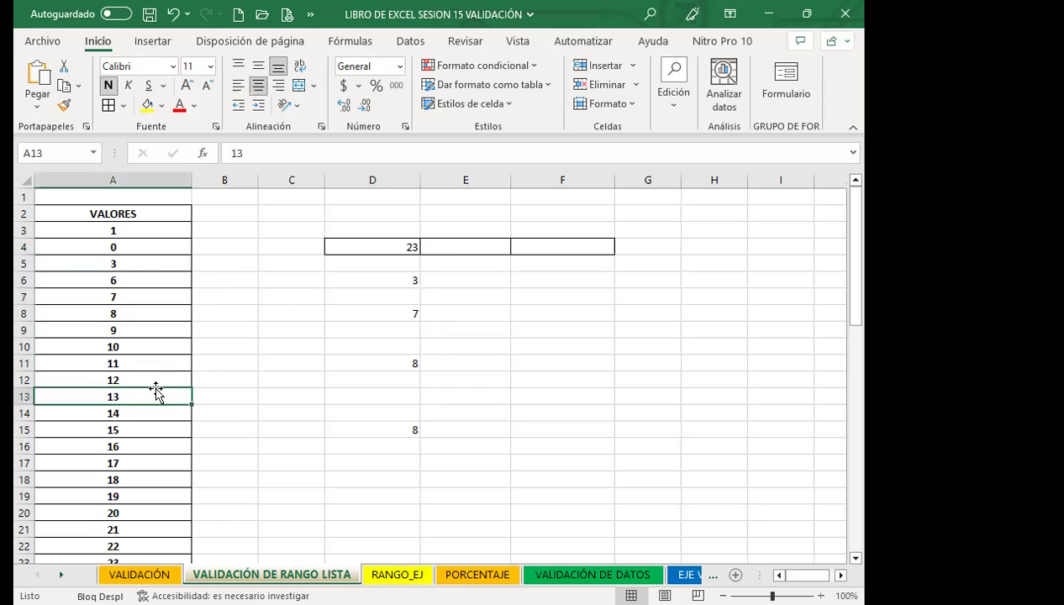
scroll(325, 414, "down", 2)
scroll(333, 437, "down", 2)
scroll(252, 424, "down", 2)
scroll(187, 411, "down", 1)
mouse_move(147, 313)
left_mouse_down()
mouse_move(124, 486)
mouse_move(142, 558)
mouse_move(148, 527)
left_mouse_up()
scroll(134, 407, "up", 4)
scroll(104, 321, "up", 5)
left_click(342, 344)
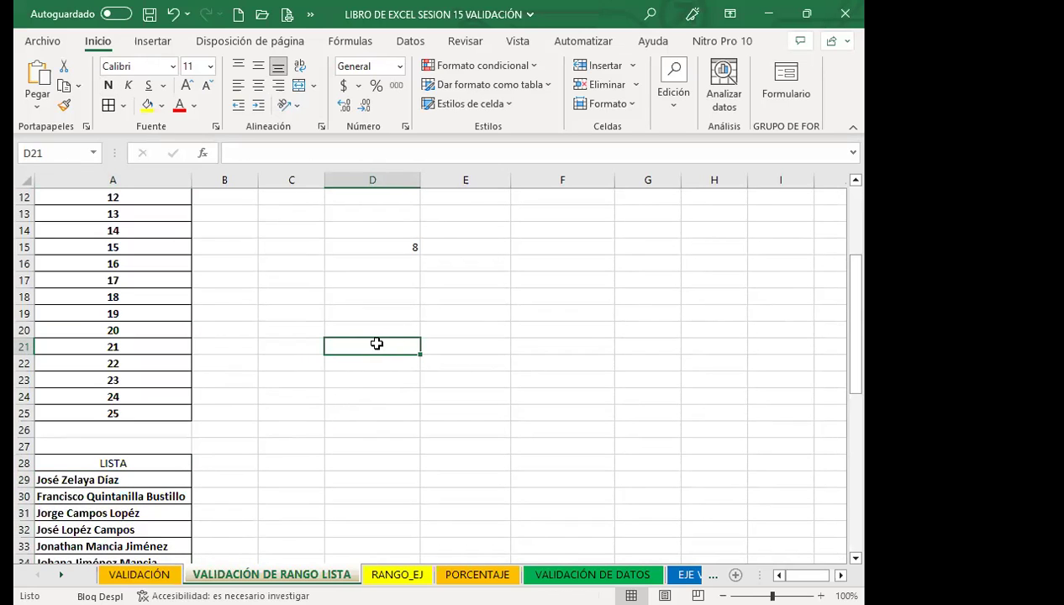
left_click(486, 356)
left_click(491, 344)
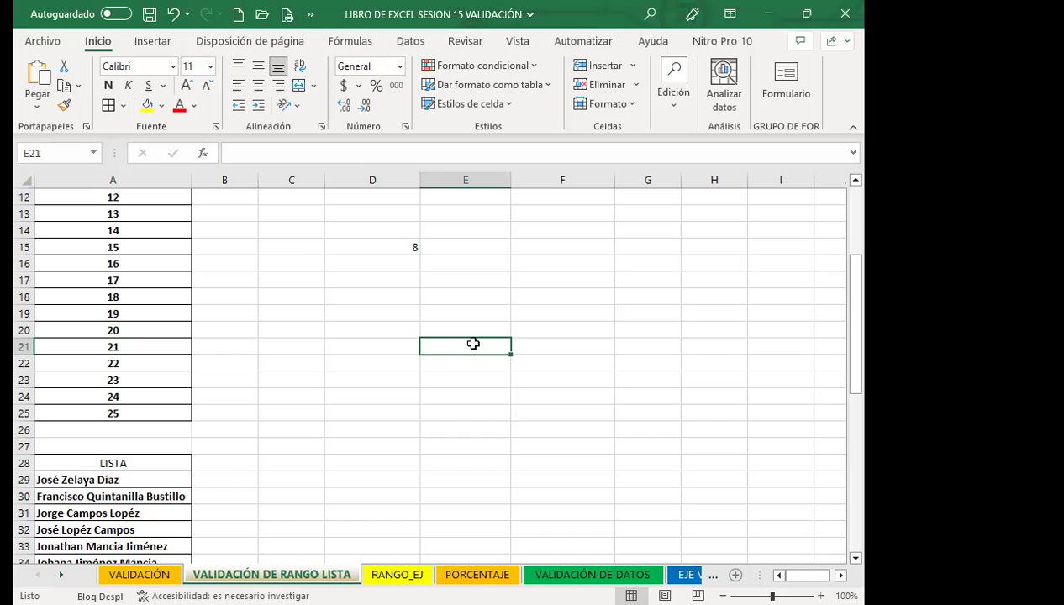
left_click(224, 431)
scroll(134, 454, "down", 2)
scroll(124, 392, "down", 2)
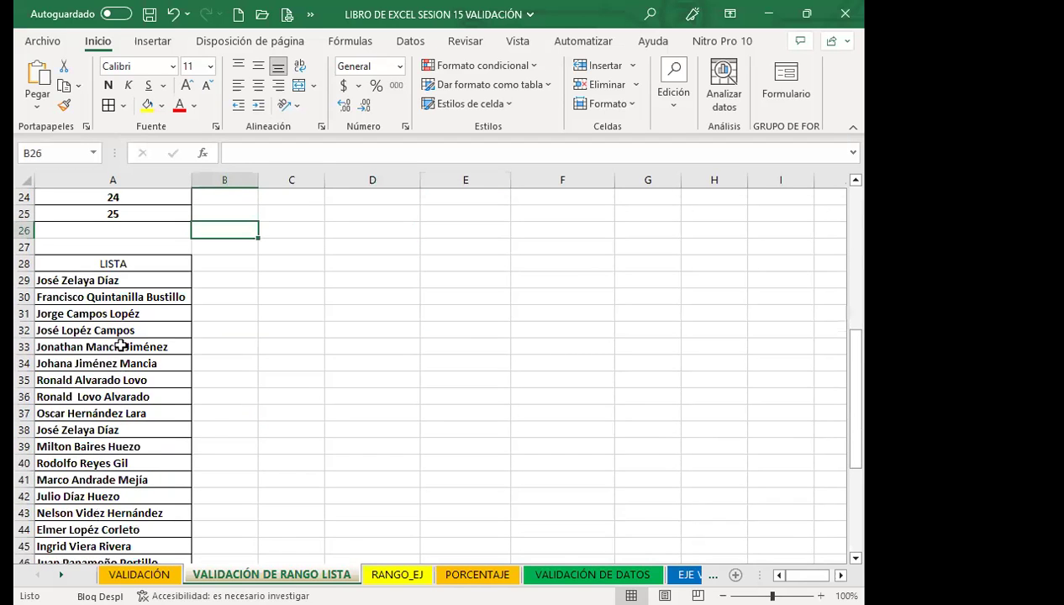
scroll(294, 368, "up", 5)
scroll(205, 406, "up", 3)
scroll(349, 406, "down", 1)
scroll(254, 423, "down", 8)
scroll(122, 269, "up", 1)
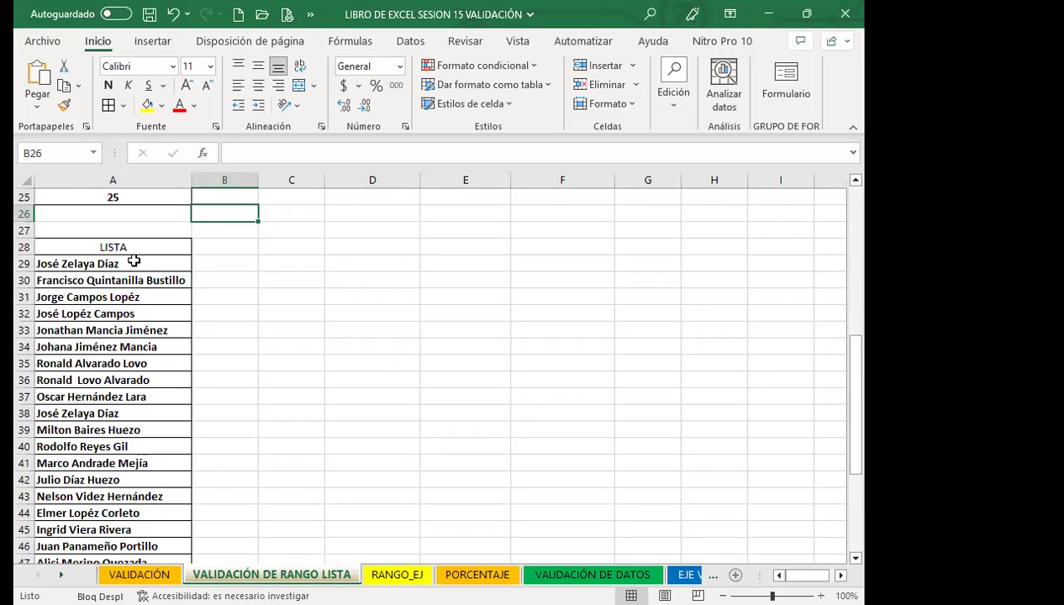
mouse_move(126, 261)
left_mouse_down()
mouse_move(118, 543)
mouse_move(127, 529)
left_mouse_up()
scroll(118, 542, "down", 1)
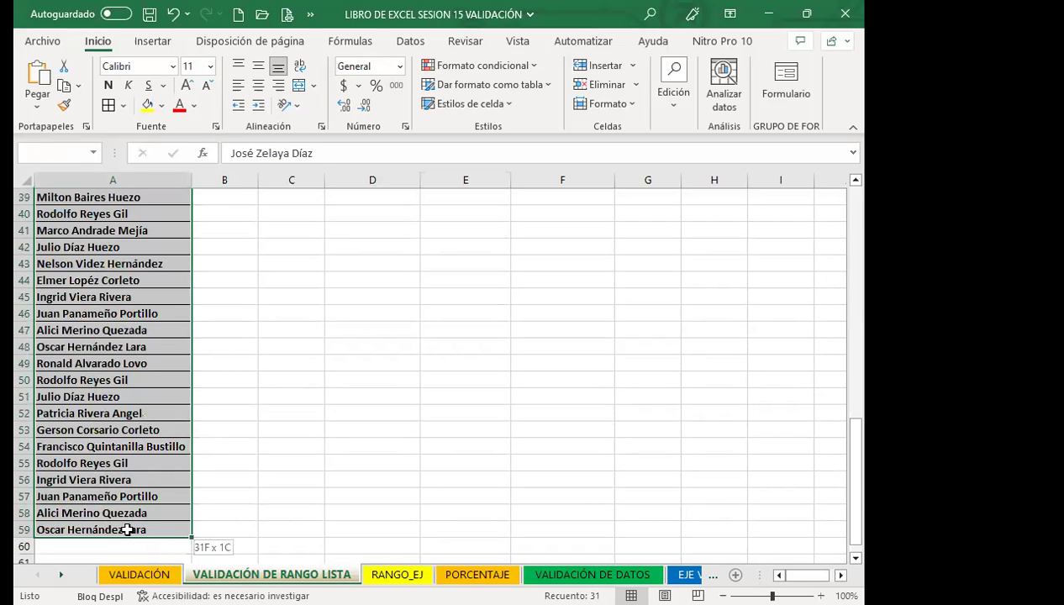
scroll(126, 301, "up", 7)
left_click(64, 153)
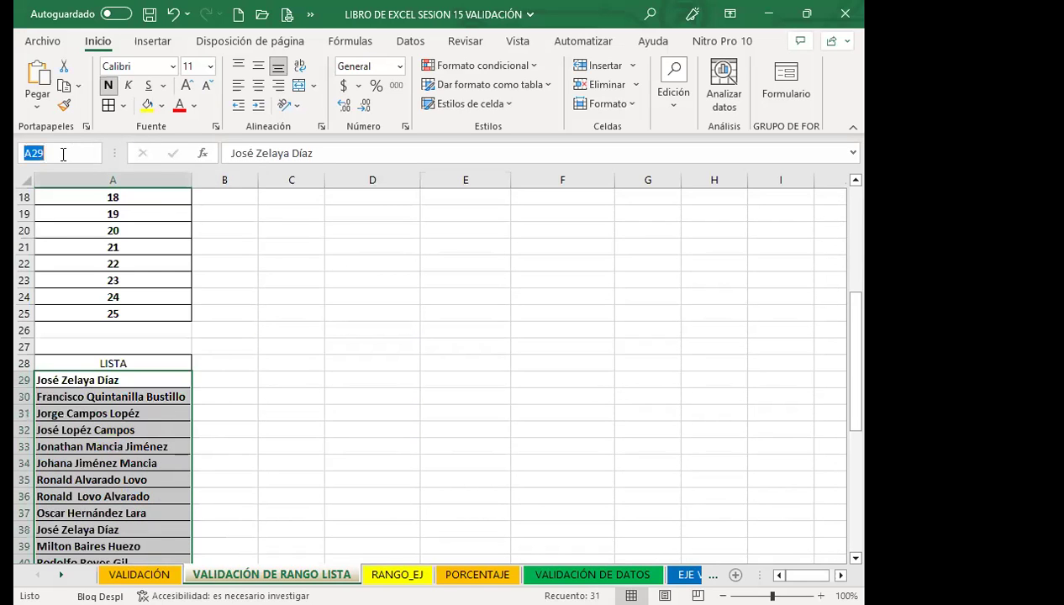
type("L")
left_click(201, 462)
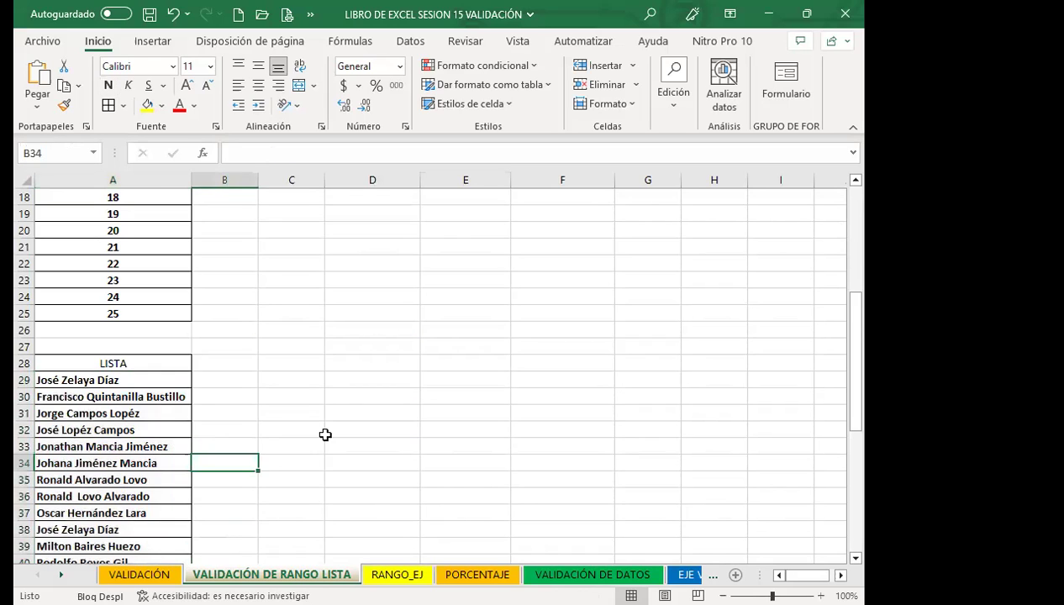
scroll(399, 425, "up", 6)
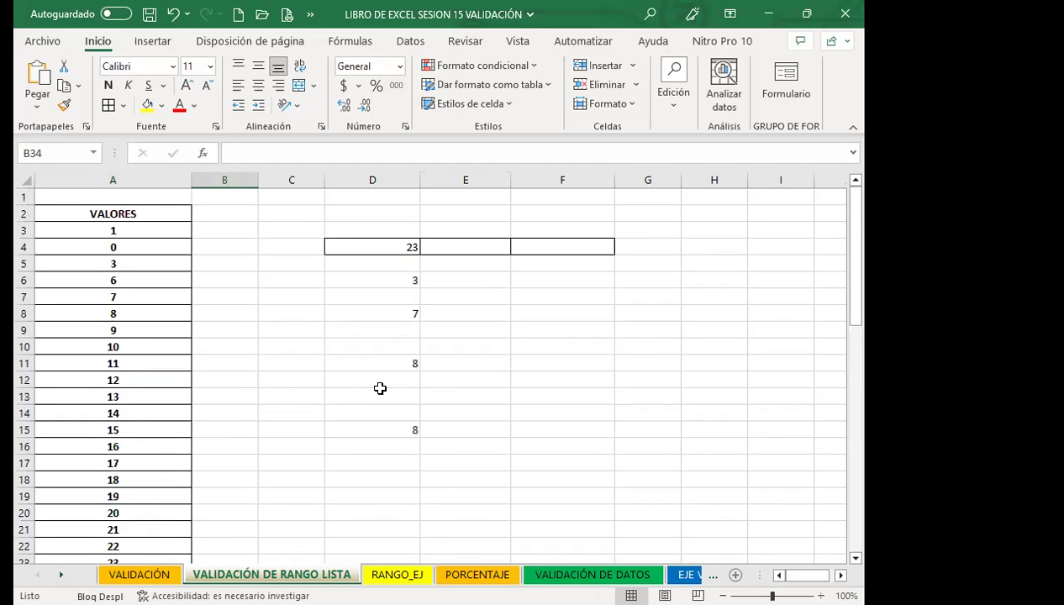
scroll(380, 388, "down", 1)
scroll(382, 382, "down", 1)
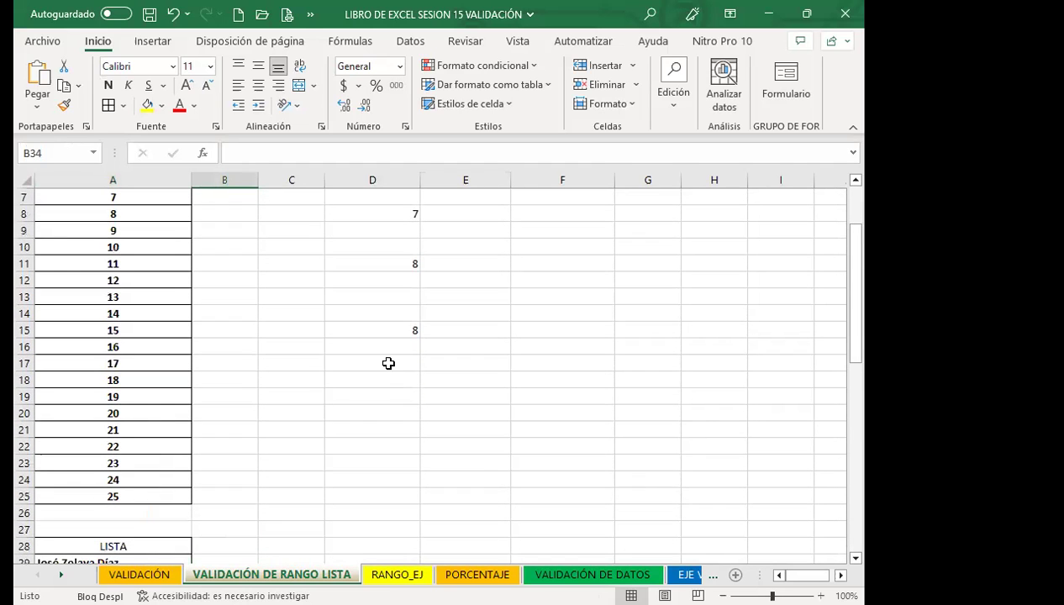
Step: Apply All Borders to cells F4:F19 and reselect the range
left_click_drag(388, 363, 409, 446)
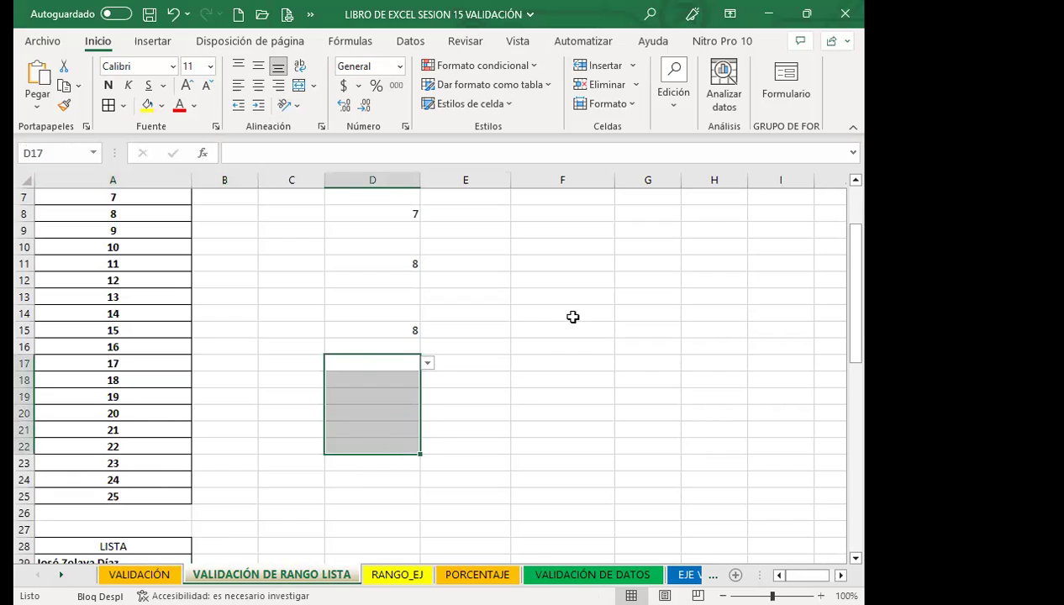
scroll(572, 317, "up", 2)
left_click_drag(562, 248, 546, 498)
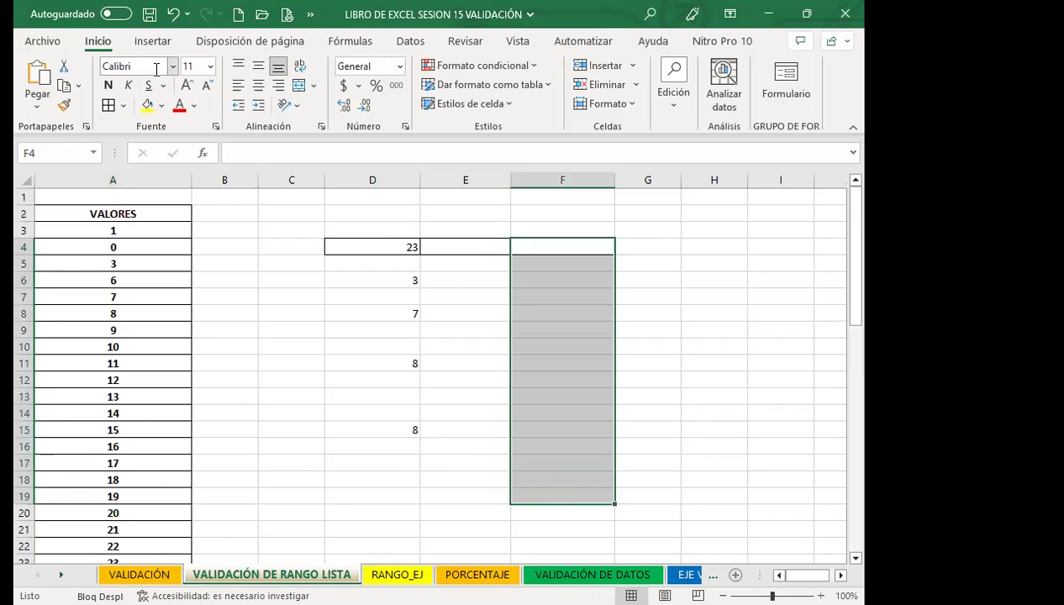
left_click(108, 105)
left_click(585, 382)
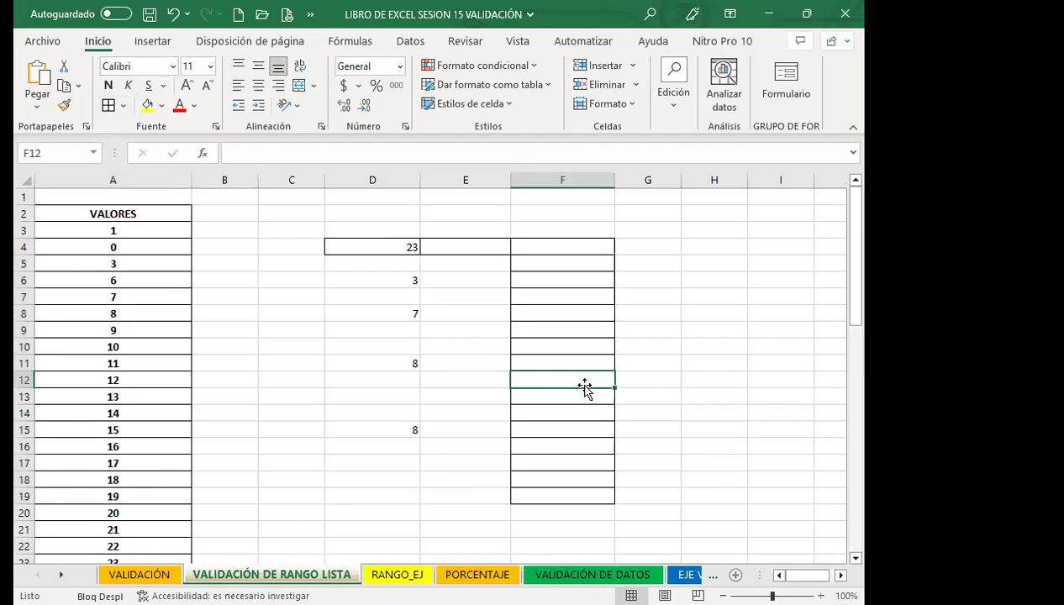
left_click_drag(557, 247, 563, 498)
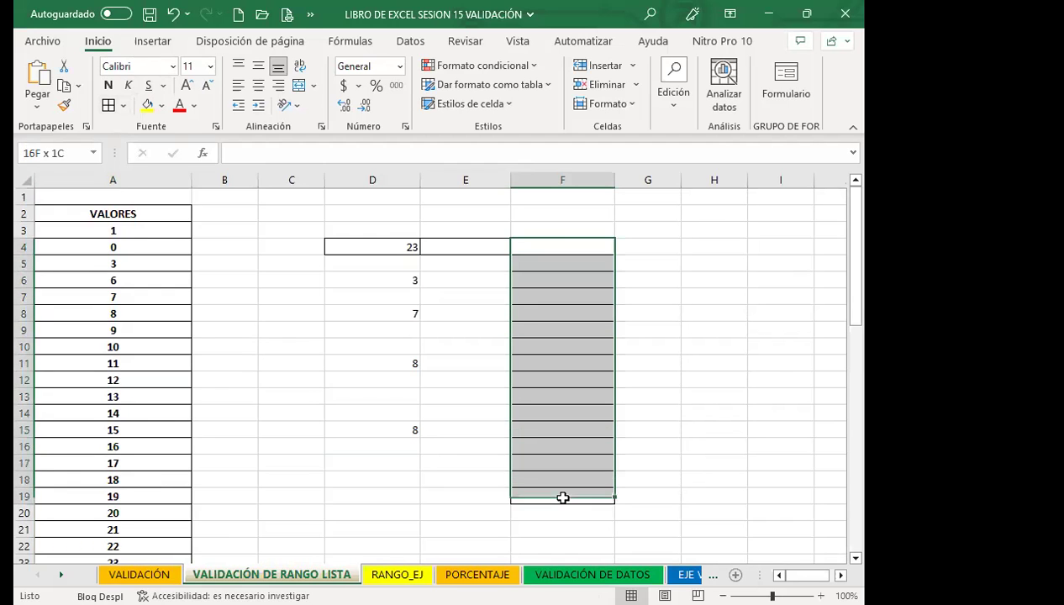
left_click(411, 41)
Step: Apply List validation with source =LISTA to F4:F19, then open F4's drop-down to check it
left_click(629, 106)
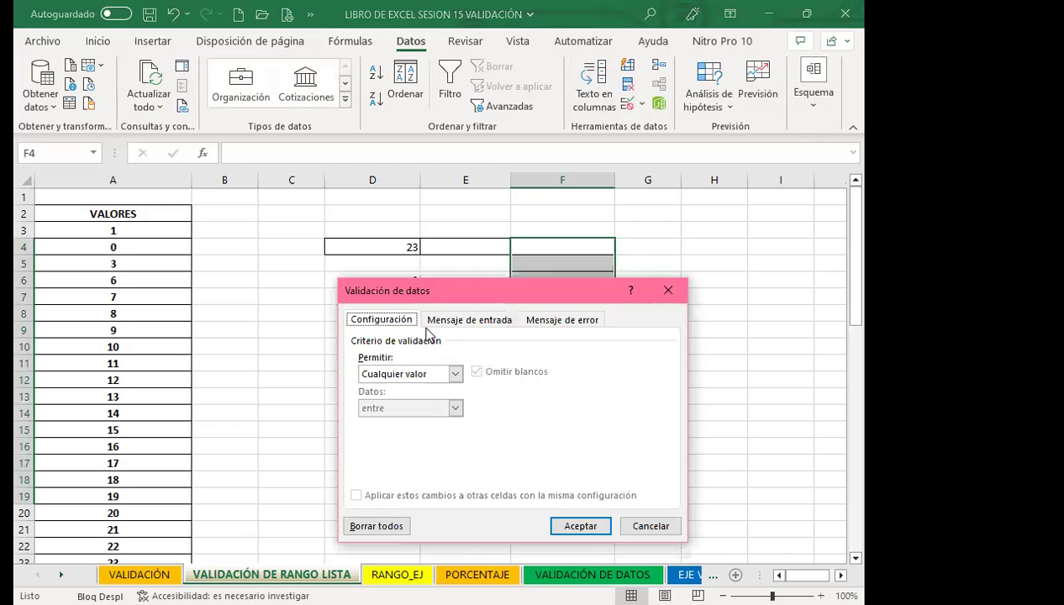
left_click(455, 373)
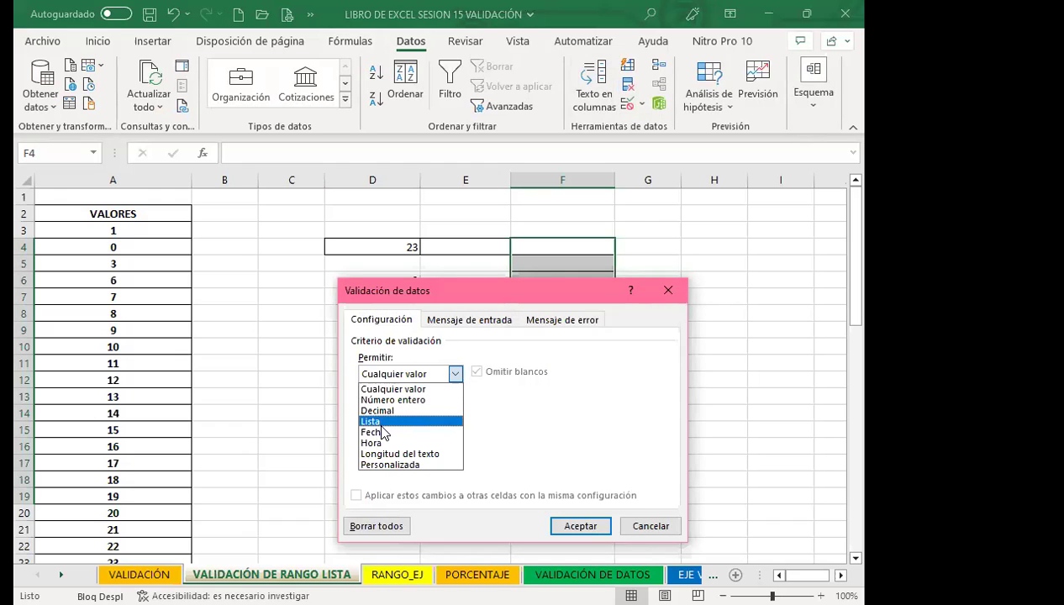
left_click(383, 423)
left_click(384, 440)
type("=LISTA")
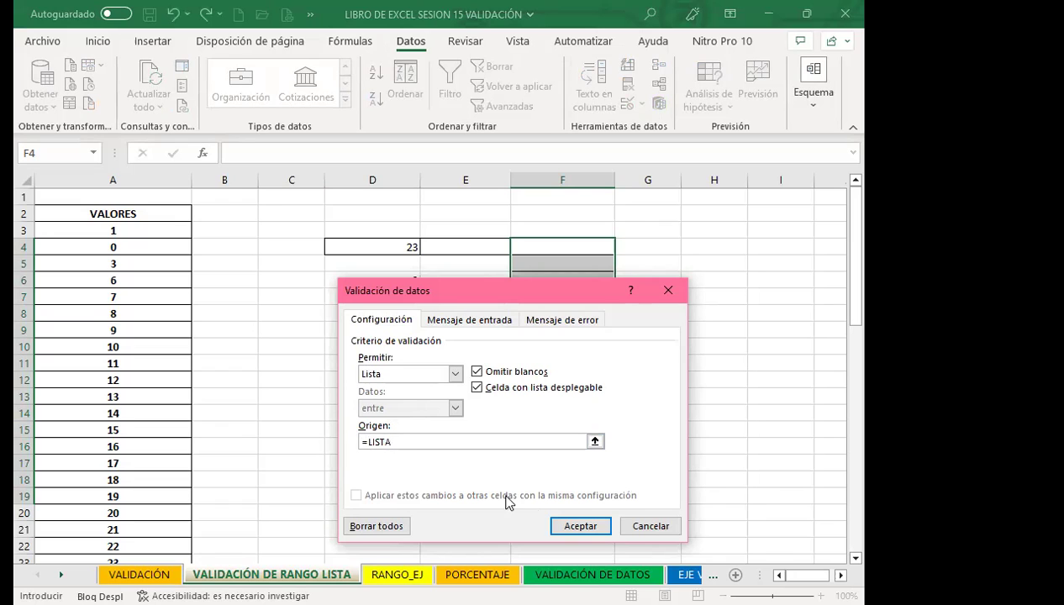
left_click(581, 526)
left_click(562, 329)
left_click(595, 249)
left_click(621, 247)
Step: Pick the third listed name for F4, widen column F, and pick the fourth name for F9
mouse_move(623, 276)
left_mouse_down()
mouse_move(624, 335)
mouse_move(623, 278)
left_mouse_up()
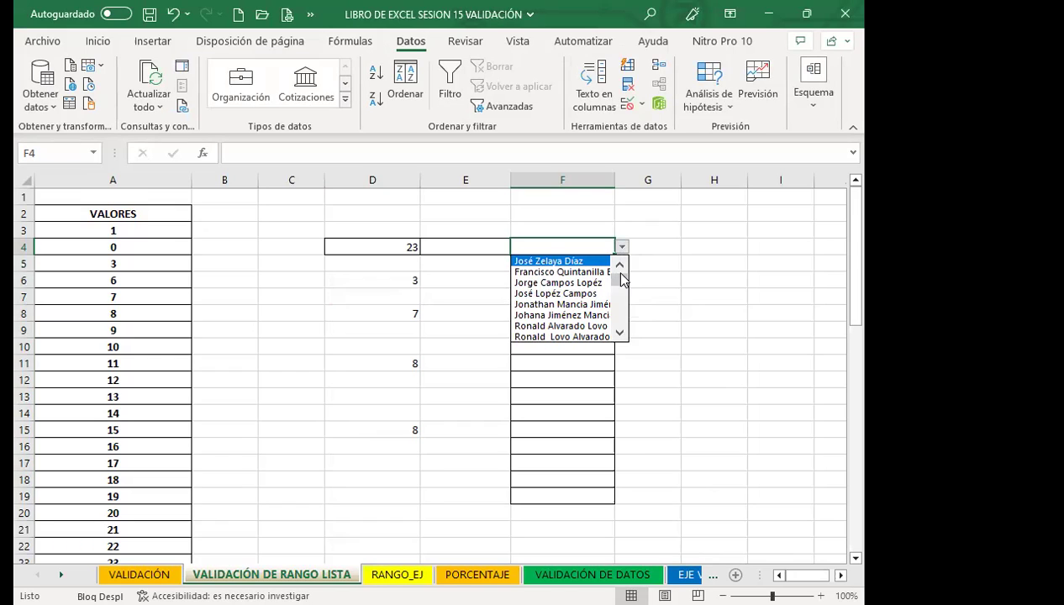
mouse_move(623, 280)
left_mouse_down()
mouse_move(618, 316)
mouse_move(620, 267)
left_mouse_up()
left_click(531, 282)
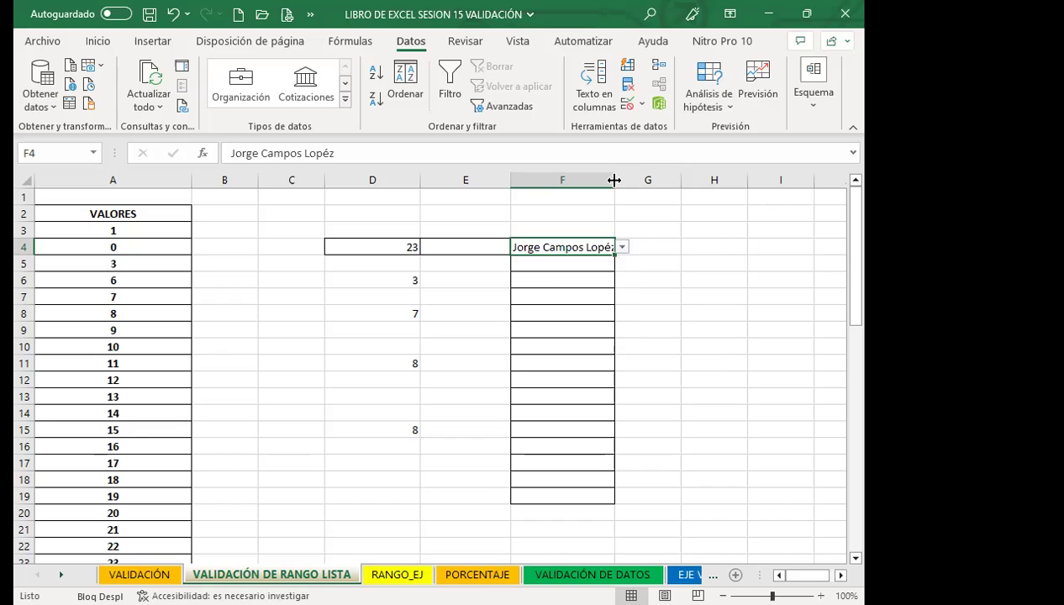
left_click_drag(614, 180, 660, 179)
left_click(588, 313)
left_click(589, 330)
left_click(668, 329)
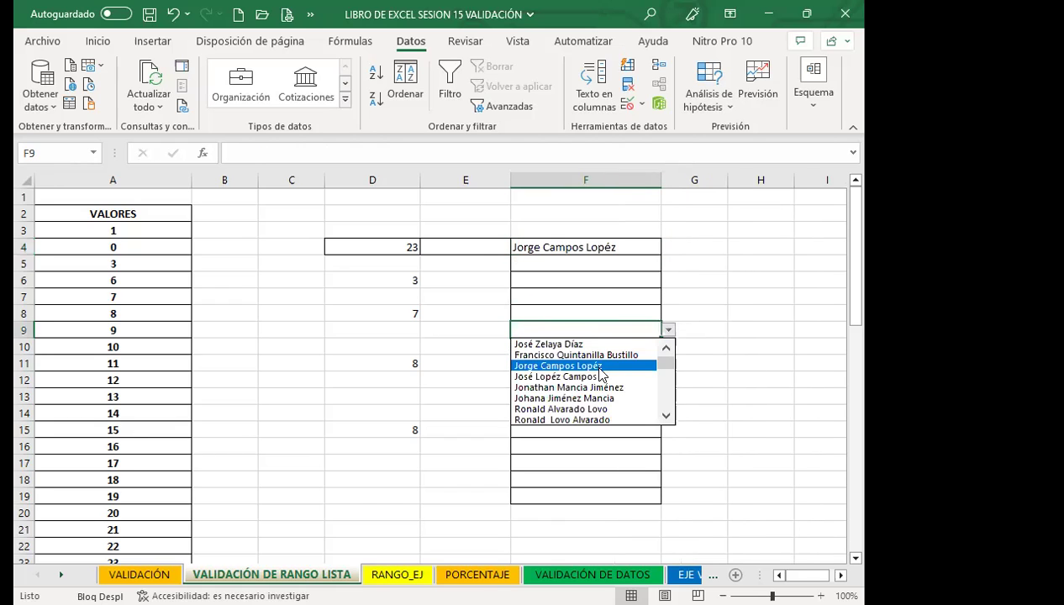
left_click(555, 376)
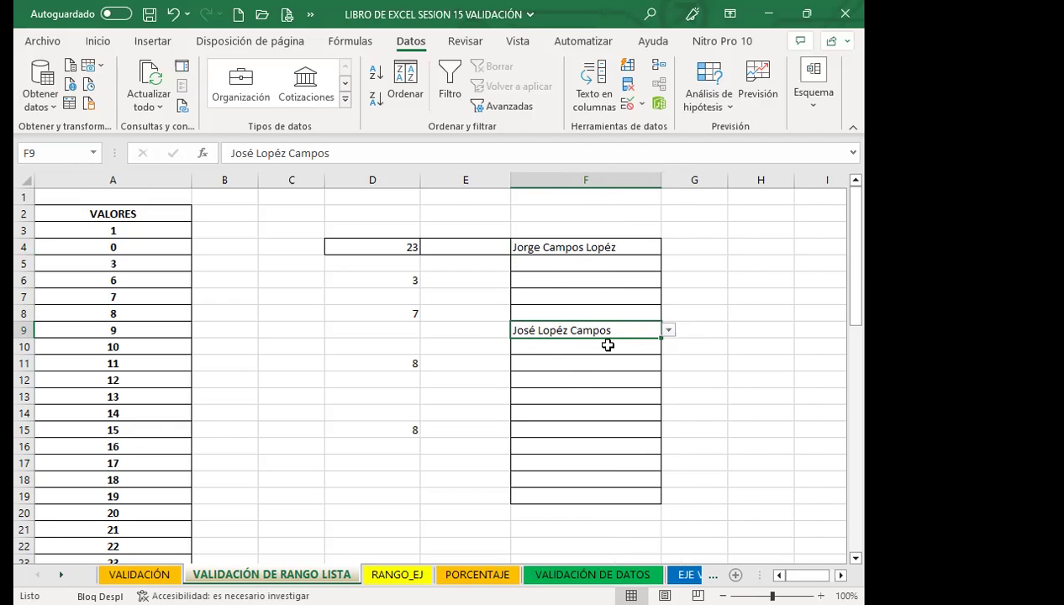
Step: Fill F12 with the sixth listed name and F6 with the third from their drop-downs
left_click(564, 378)
left_click(669, 381)
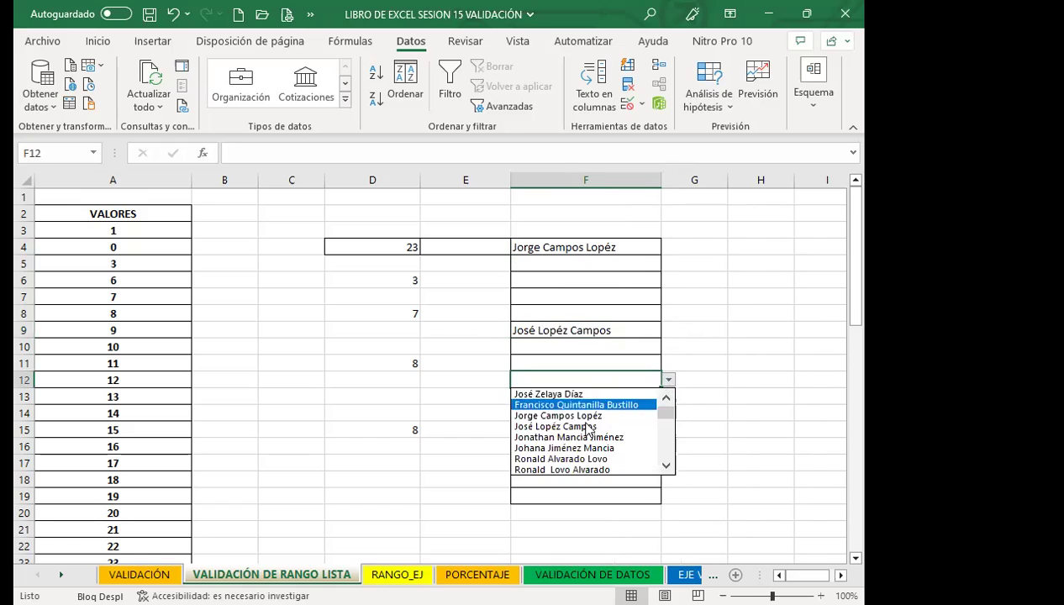
left_click(542, 449)
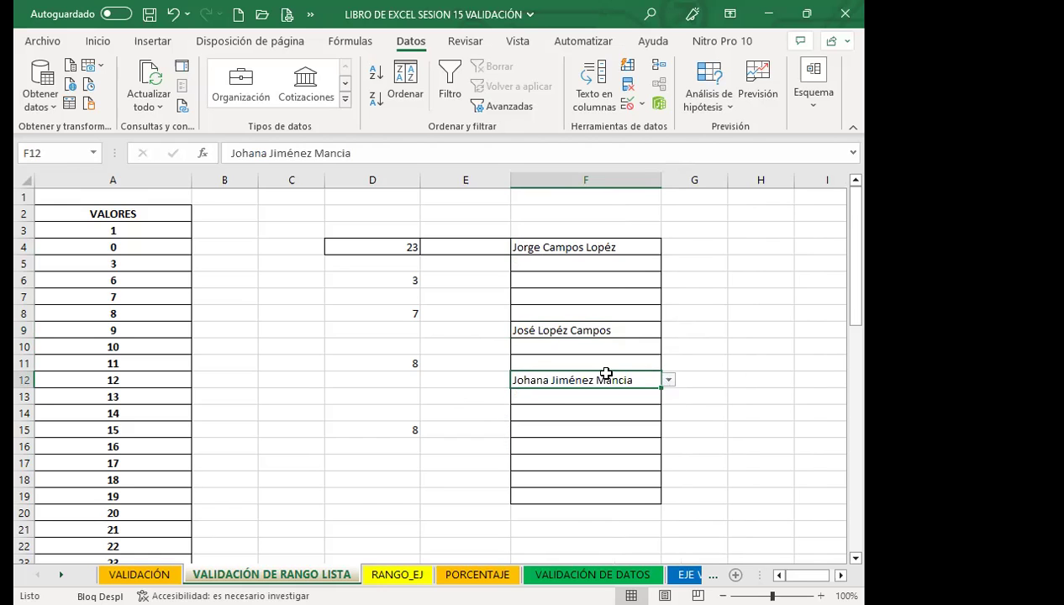
left_click(587, 410)
left_click(603, 284)
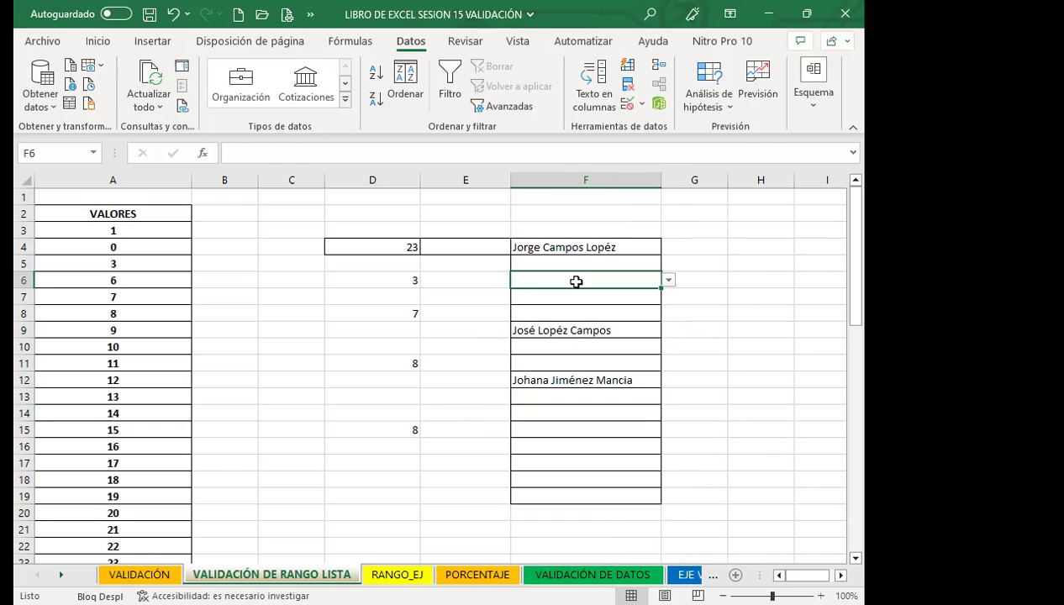
left_click(669, 281)
left_click(538, 319)
Step: Choose the same listed name for both F7 and F14 from their drop-downs
left_click(660, 296)
left_click(669, 297)
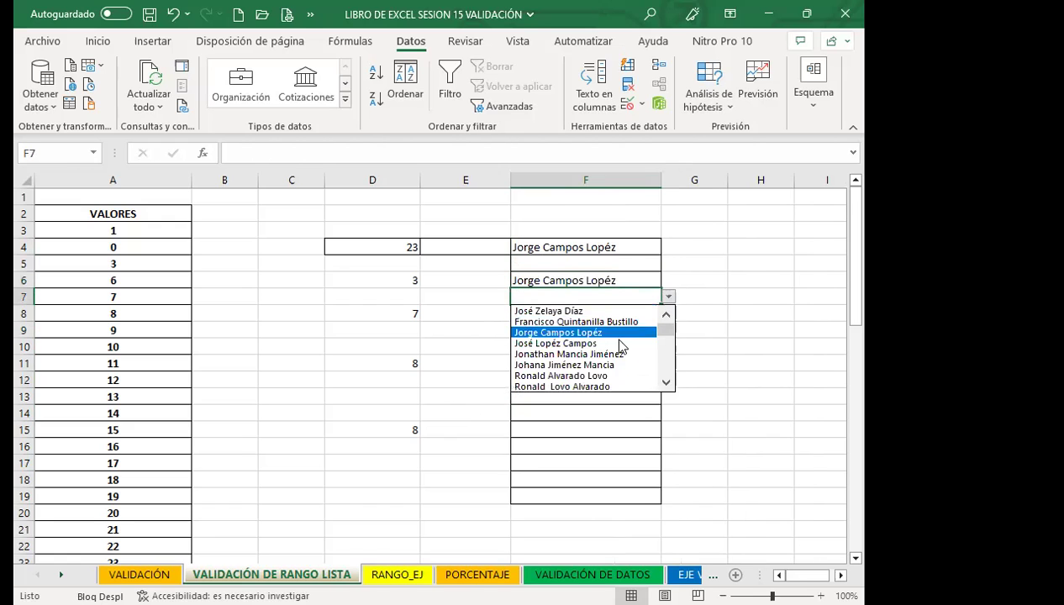
left_click(567, 365)
left_click(574, 410)
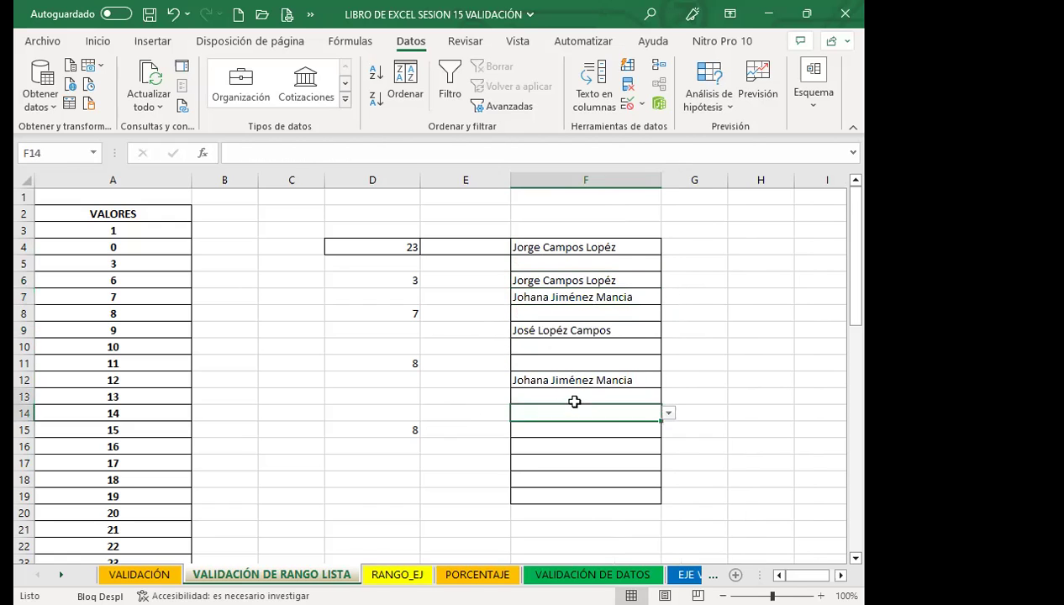
left_click(668, 413)
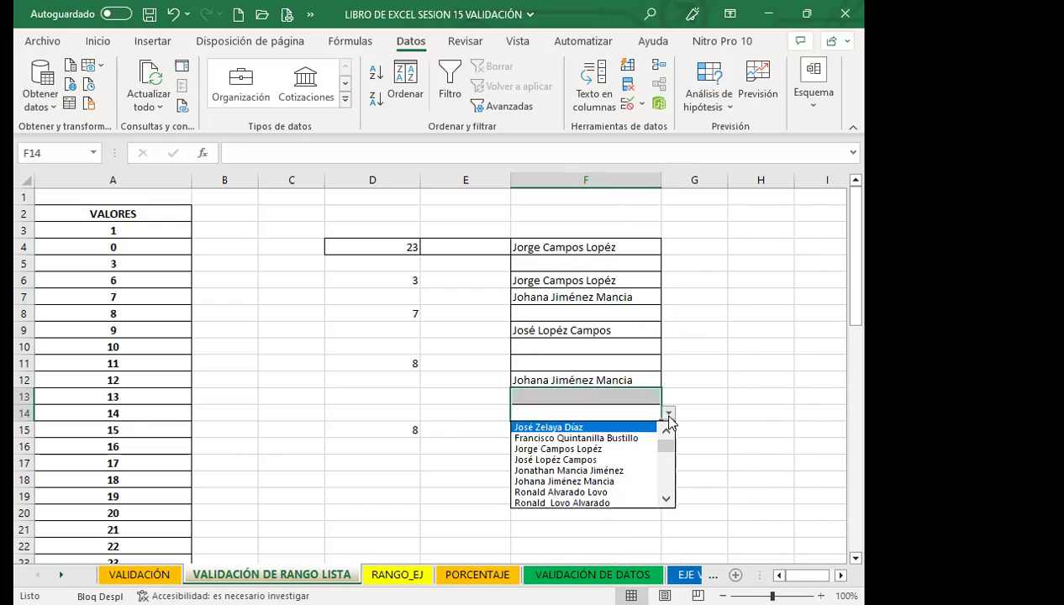
left_click(586, 483)
left_click(596, 357)
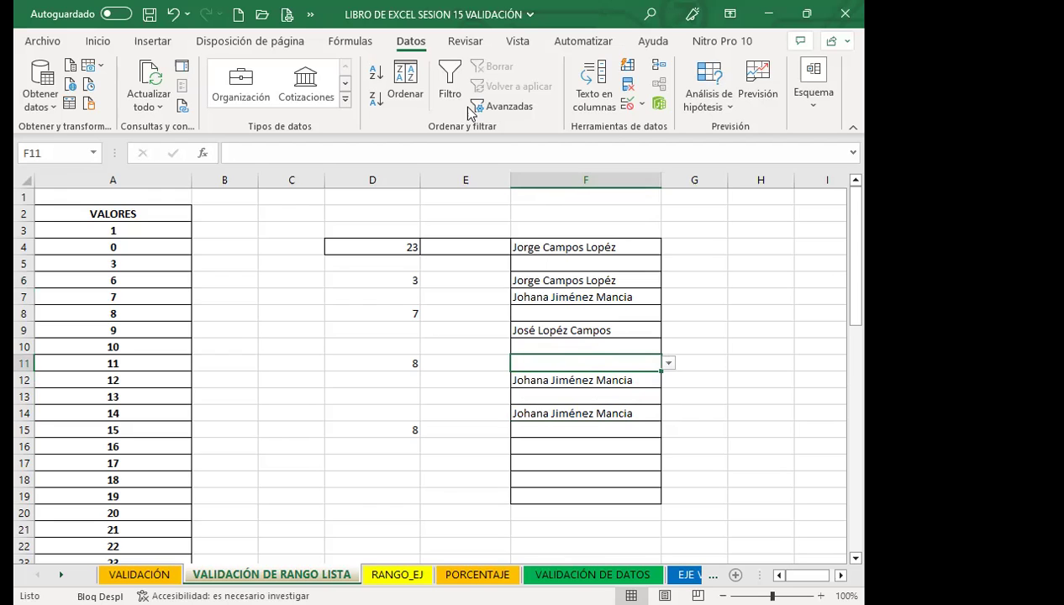
left_click(385, 265)
scroll(140, 496, "down", 3)
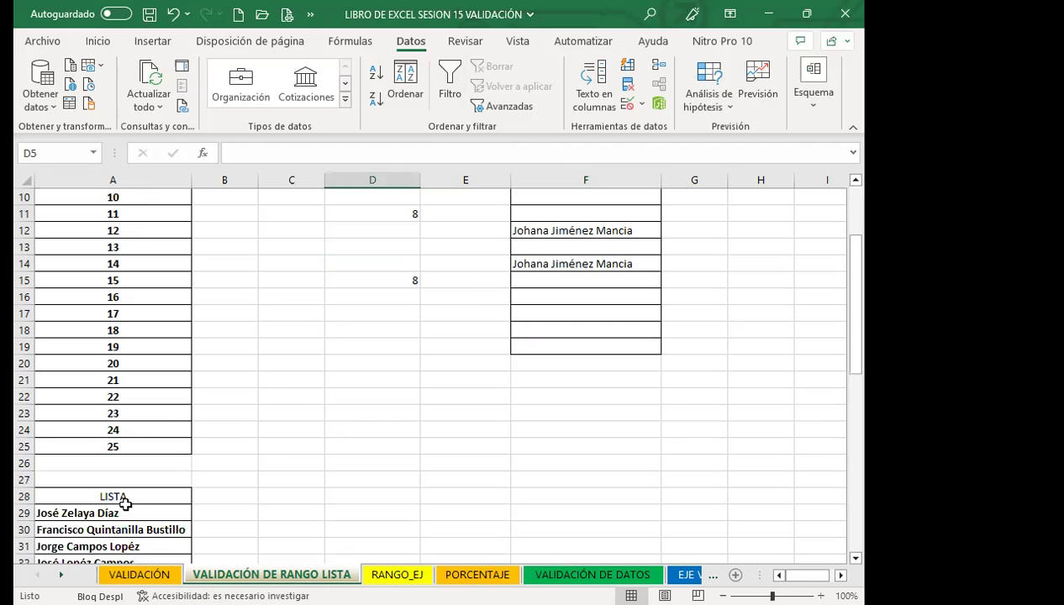
scroll(168, 435, "up", 3)
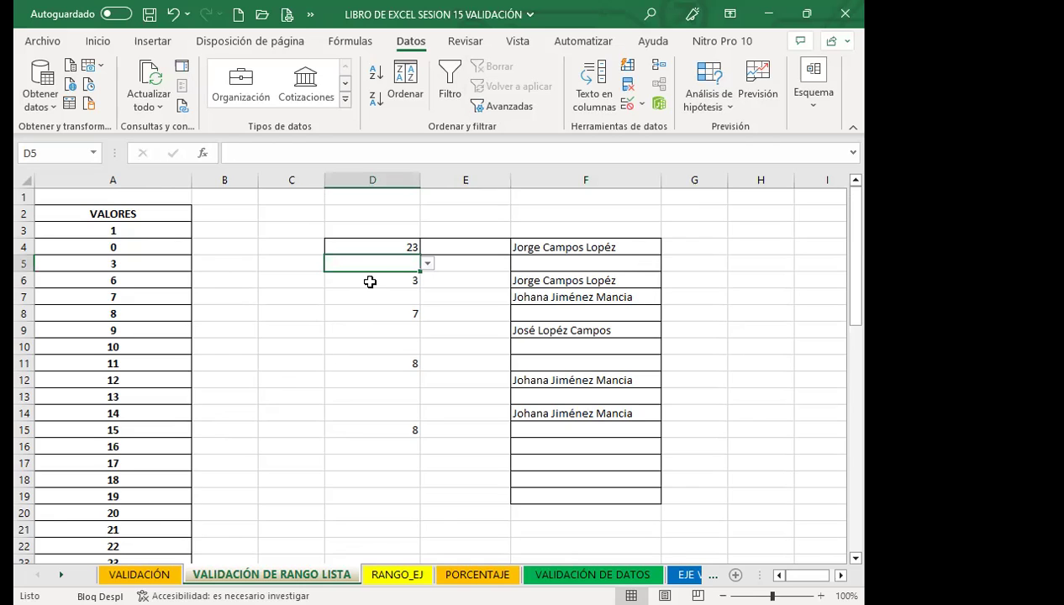
type("28")
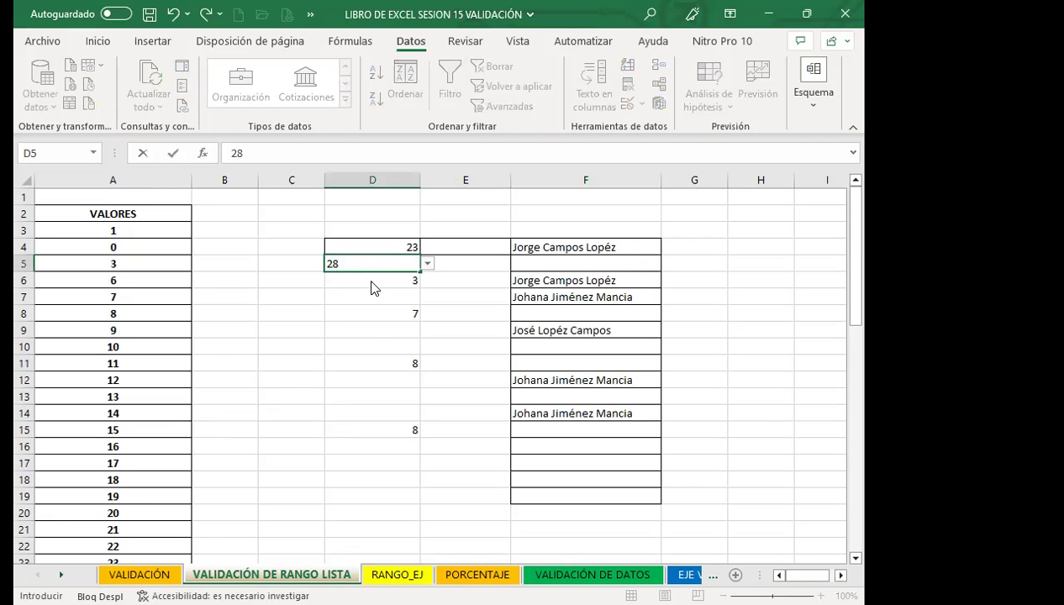
key("Return")
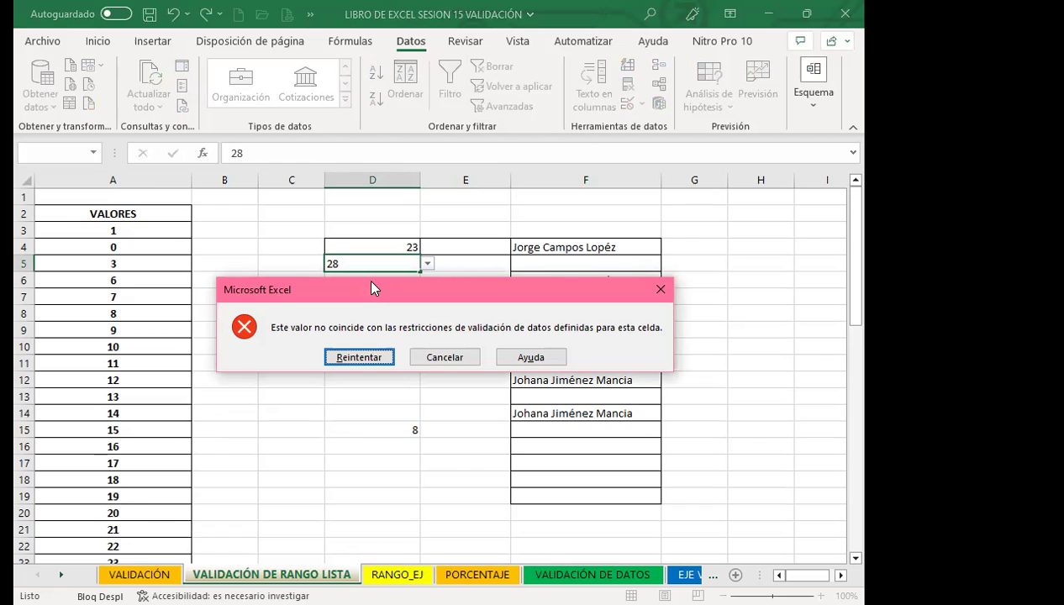
left_click(659, 287)
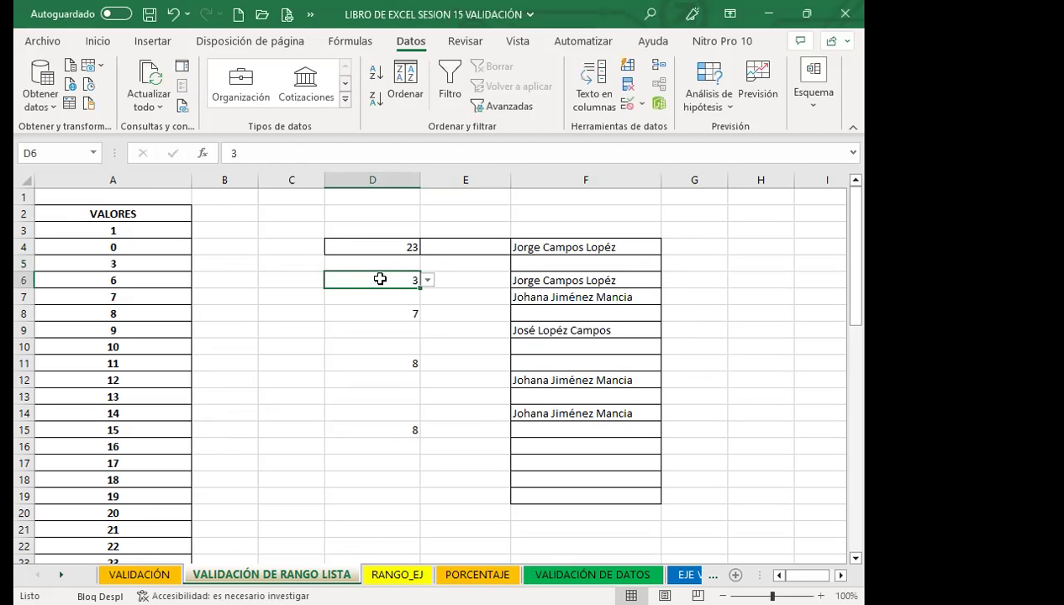
scroll(113, 486, "down", 4)
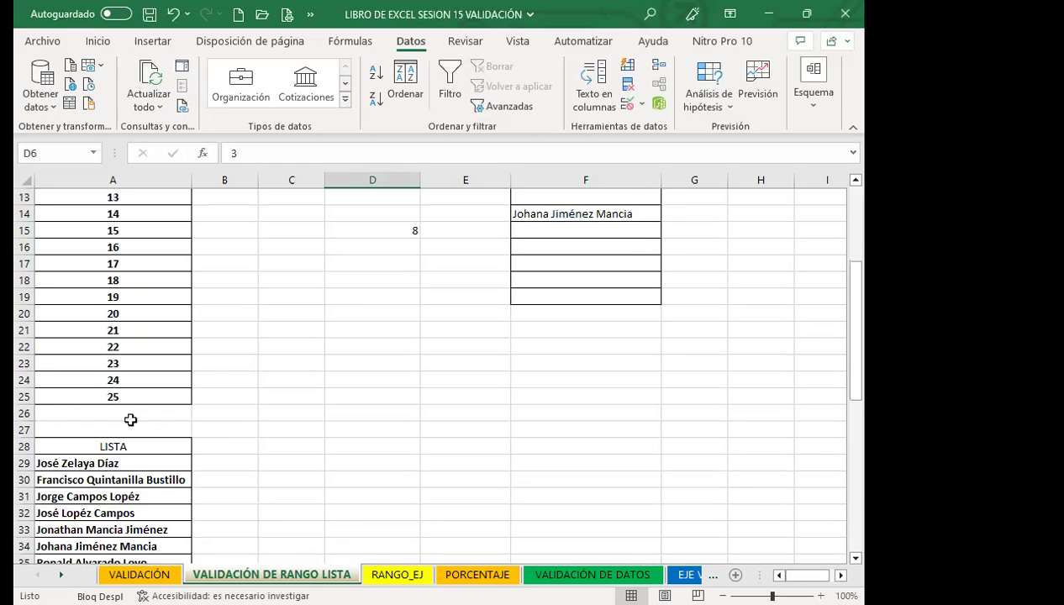
scroll(130, 418, "up", 3)
scroll(135, 418, "up", 1)
Step: Give D4:D15's error alert the title DETENER and message 'DEBEN DE SER VALORES DE 0 AL 25'
left_click_drag(366, 244, 373, 423)
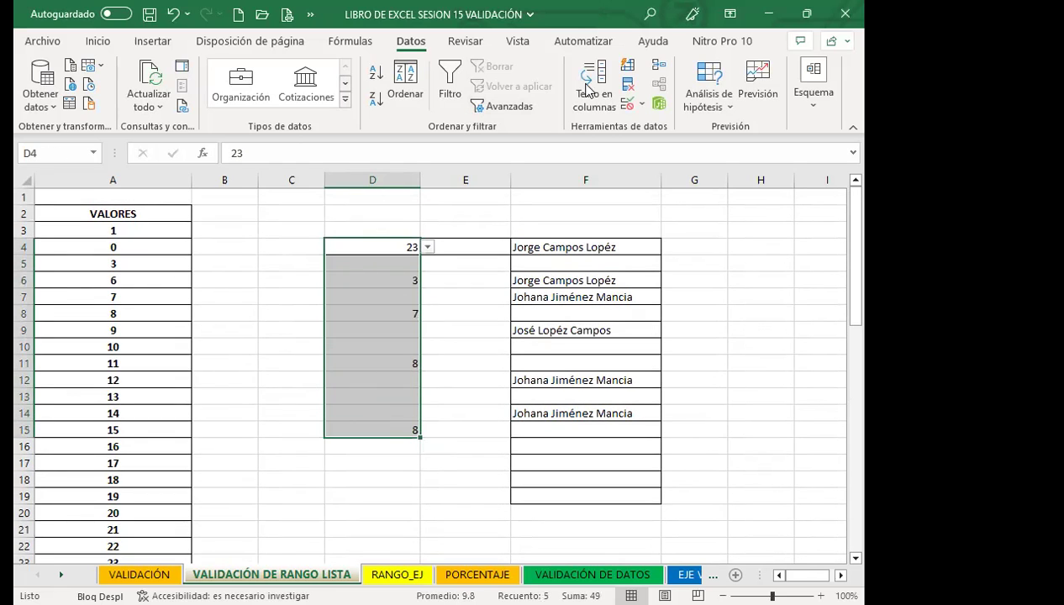
left_click(629, 103)
left_click(545, 320)
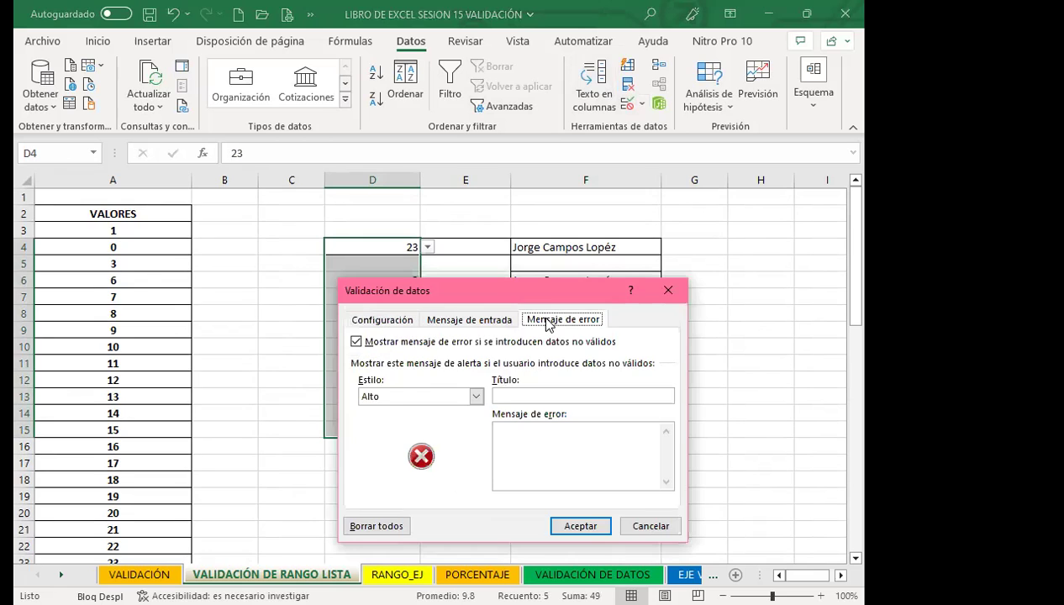
left_click(512, 395)
type("DETENERT")
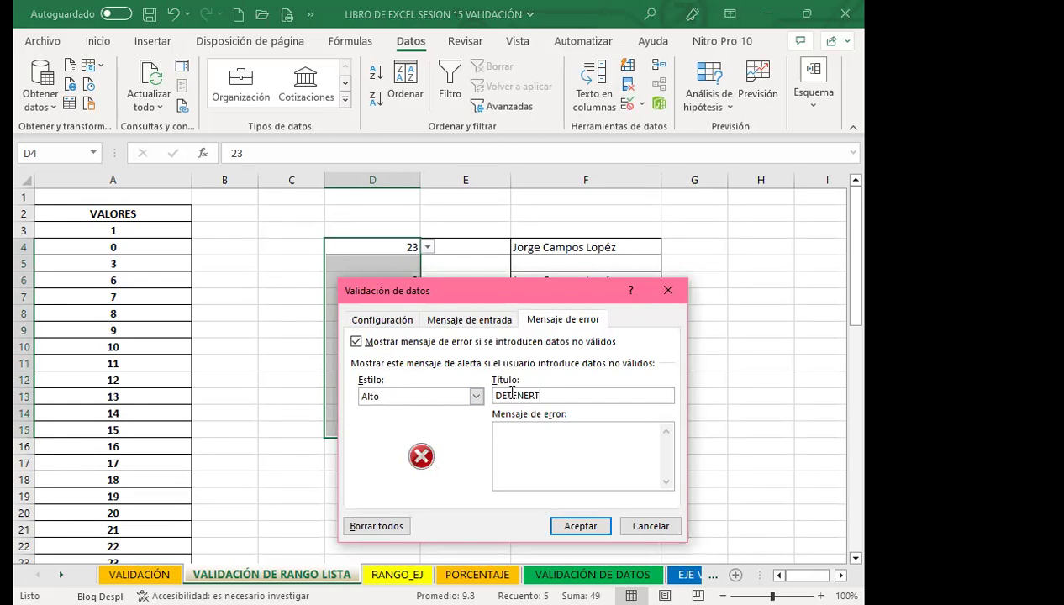
left_click(522, 452)
type("DEBE D")
key("BackSpace")
key("BackSpace")
type("N DE SER VALORES DE ")
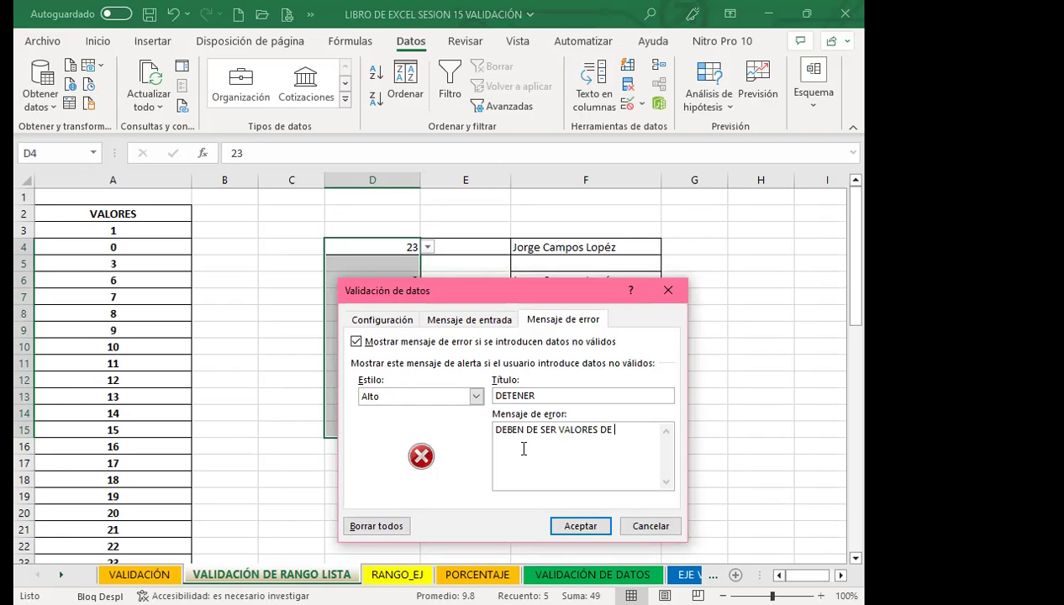
type("0 AL 25")
Step: Save the alert, check that 30 typed in D10 is rejected, then select F4:F19
left_click(562, 536)
left_click(363, 342)
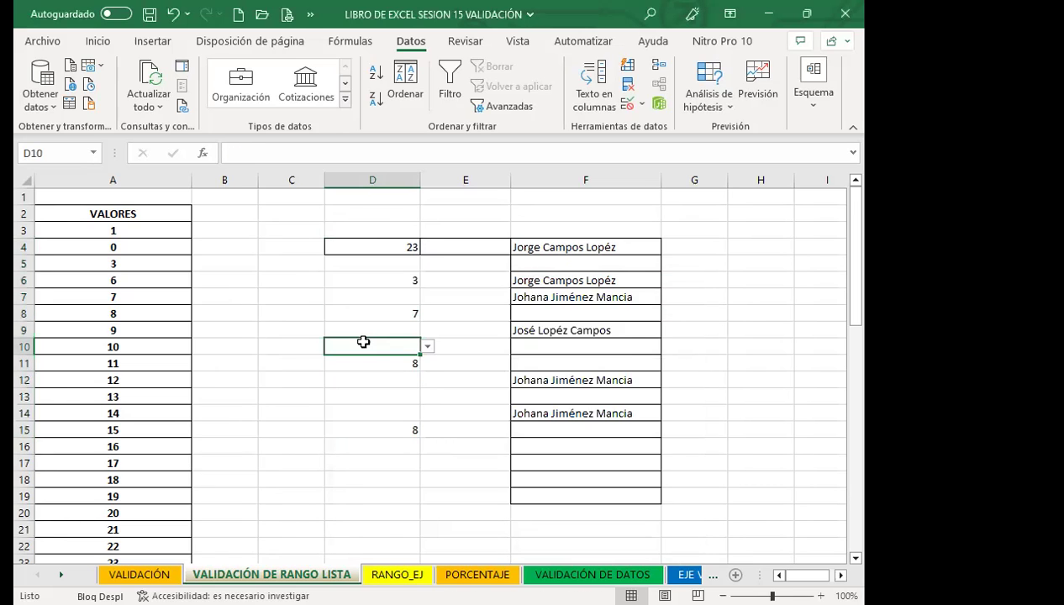
type("30")
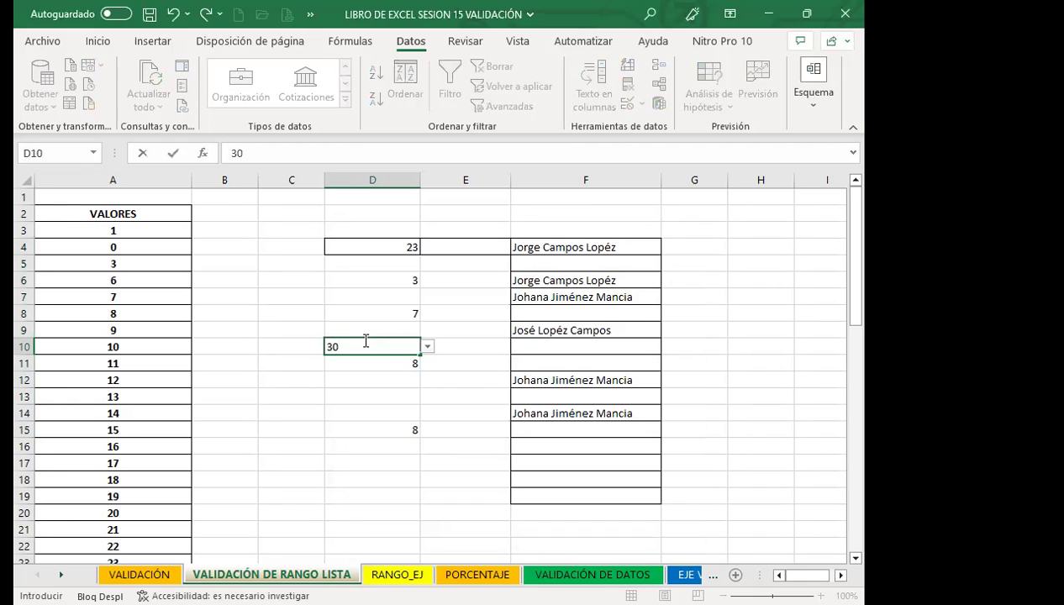
key("Return")
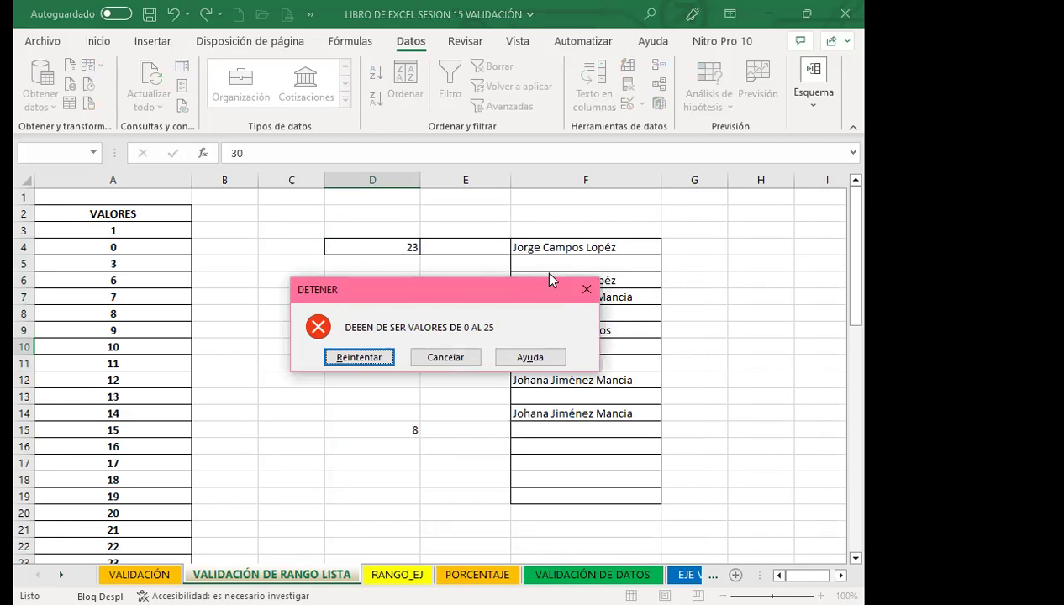
left_click(587, 291)
left_click(392, 257)
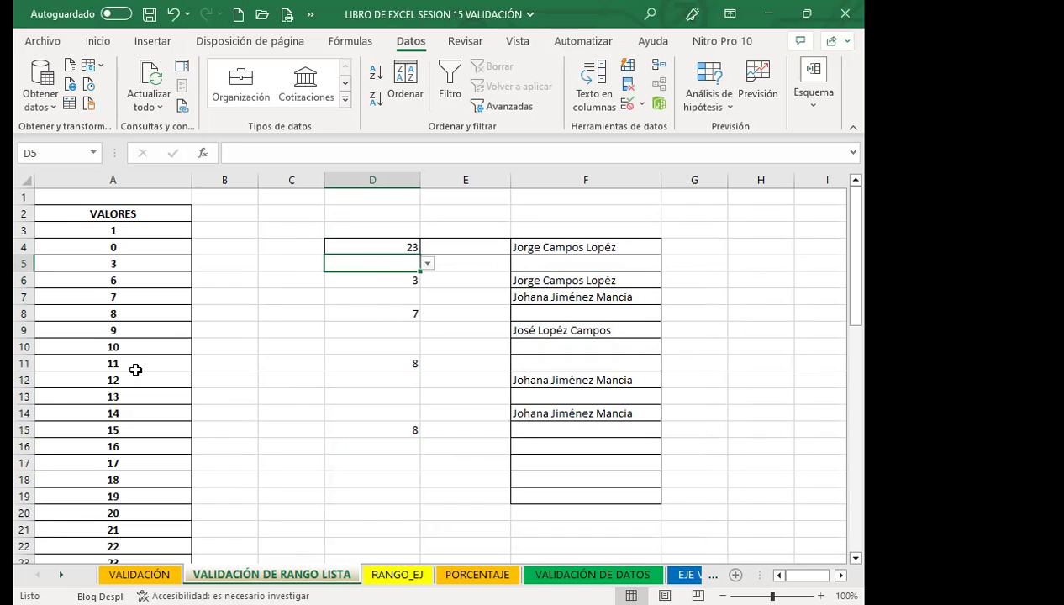
left_click_drag(535, 247, 537, 487)
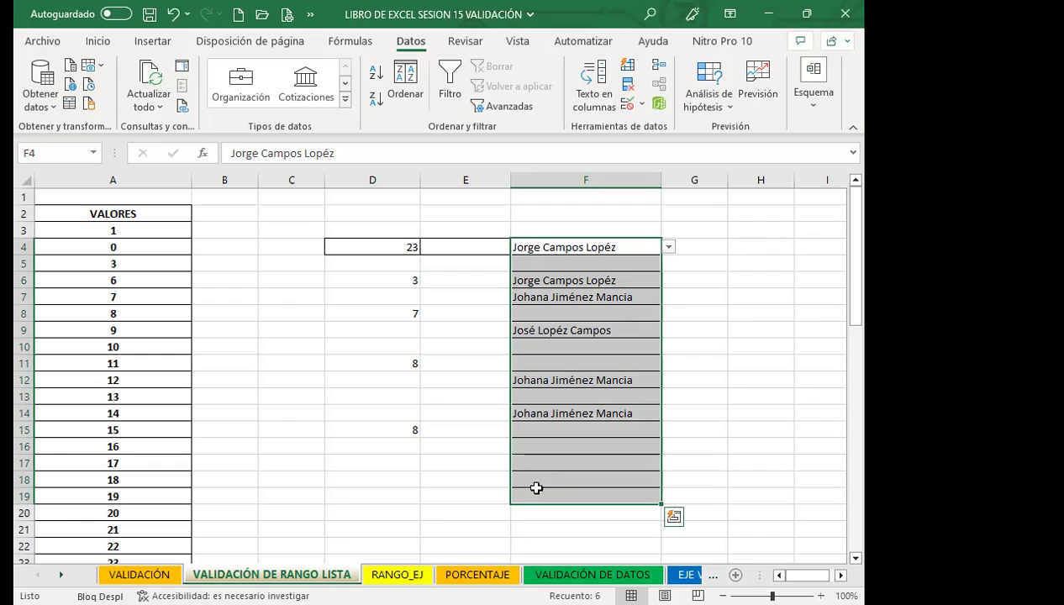
Step: Test F5's name validation by entering an off-list name, then dismiss the error
left_click(605, 346)
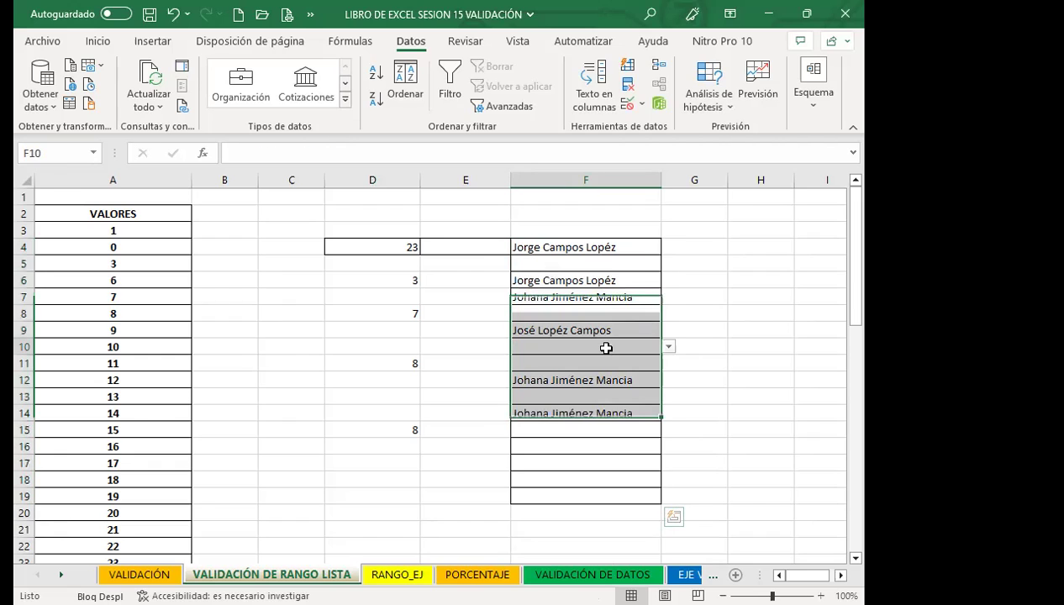
left_click(622, 262)
left_click(668, 264)
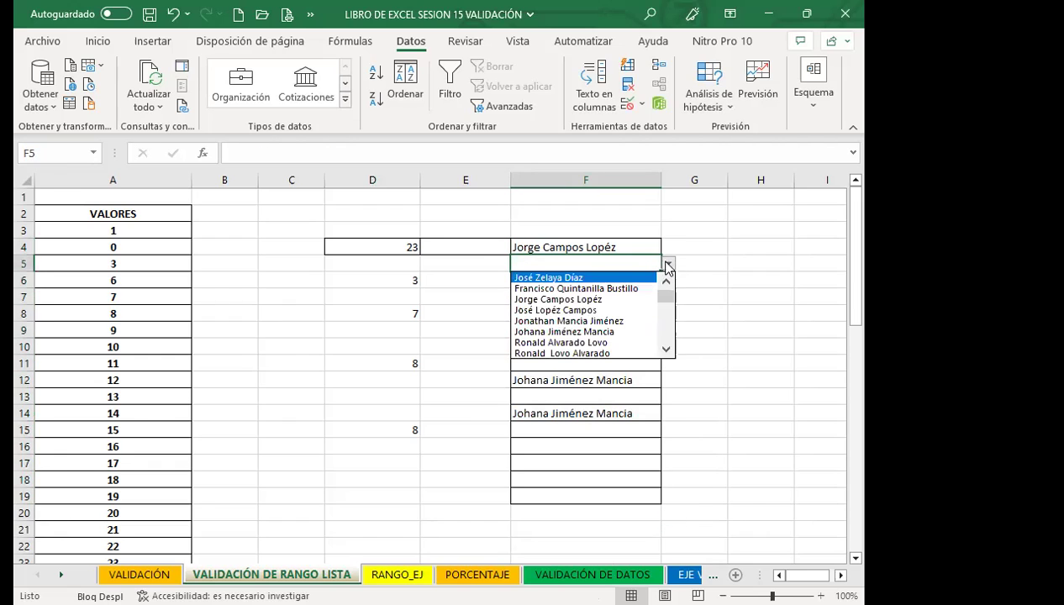
mouse_move(669, 301)
left_mouse_down()
mouse_move(667, 338)
mouse_move(666, 282)
left_mouse_up()
left_click(573, 265)
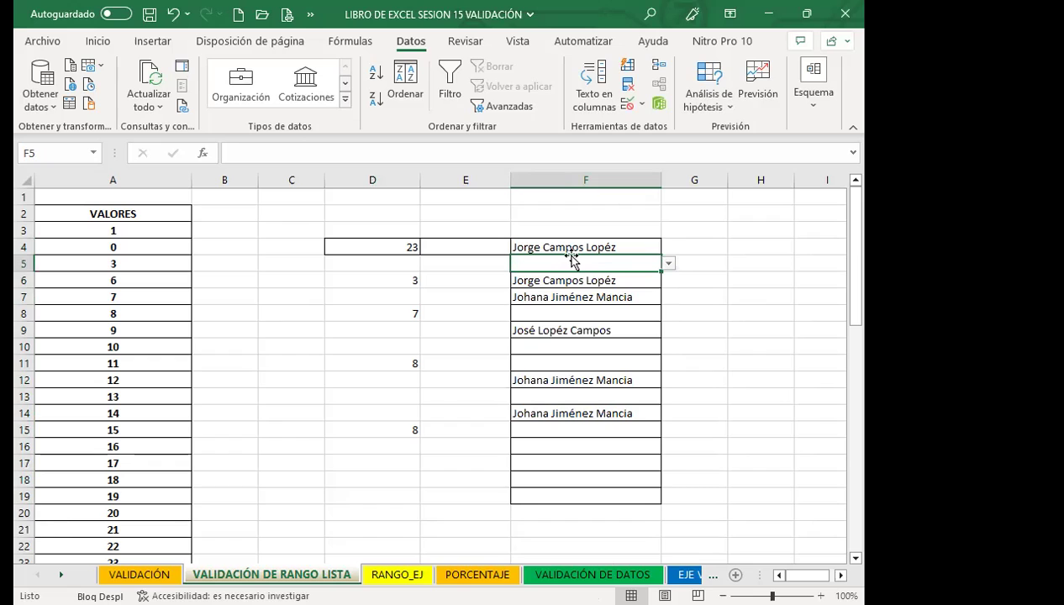
type("VANESSA ASTRID RODFRIGUEZ")
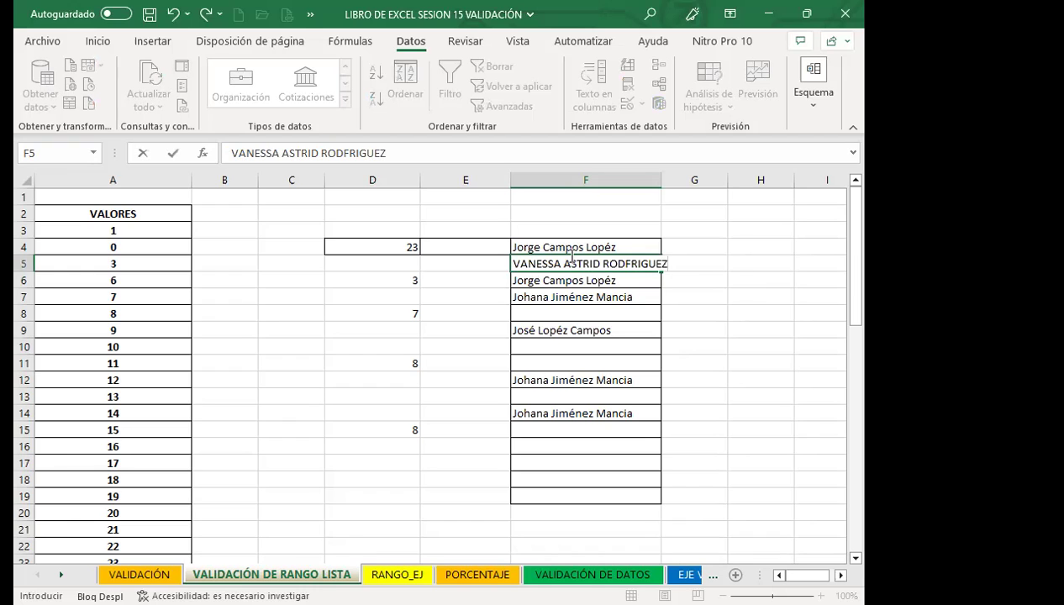
key("Return")
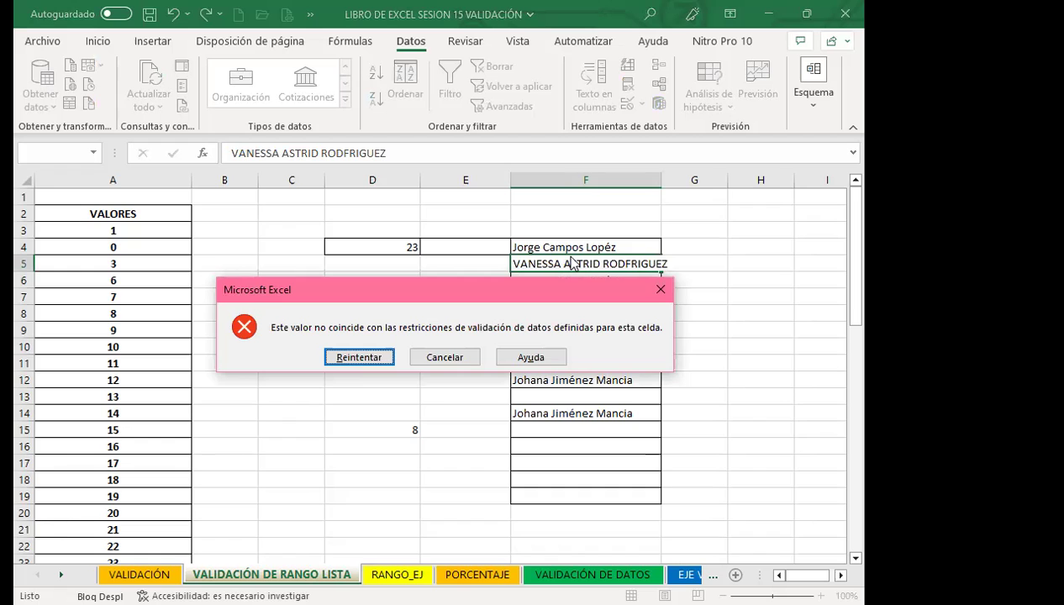
key("Escape")
Step: Give F4:F19 an error alert titled DETENER reading 'DEBE DE COLCOAR LOS NOMBRES QUE SE ENCUENTRAN EN LISTA'
left_click_drag(585, 243, 579, 500)
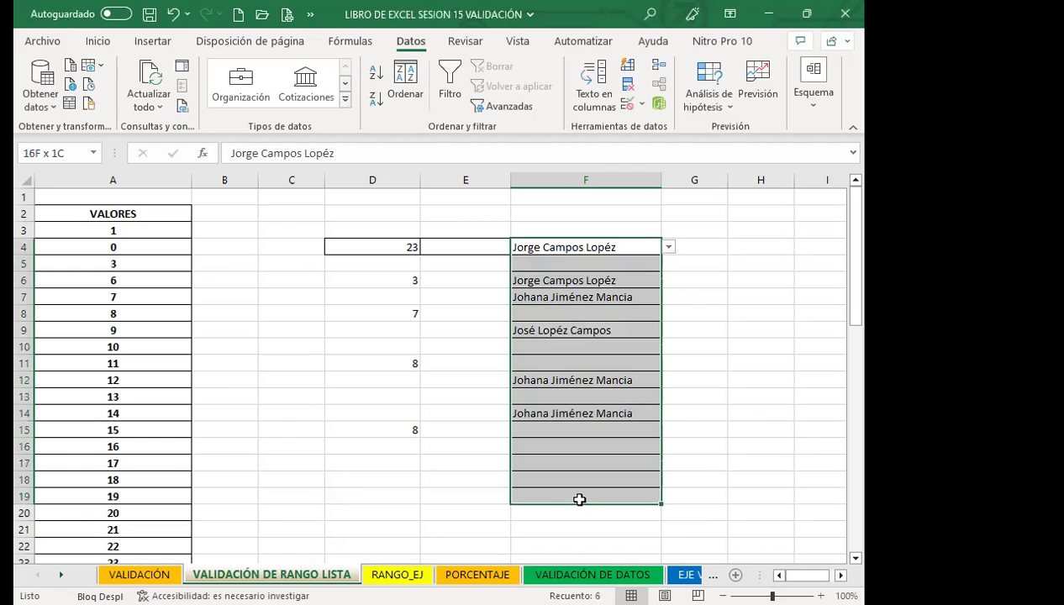
left_click(623, 104)
left_click(515, 396)
type("DETENER")
left_click(537, 449)
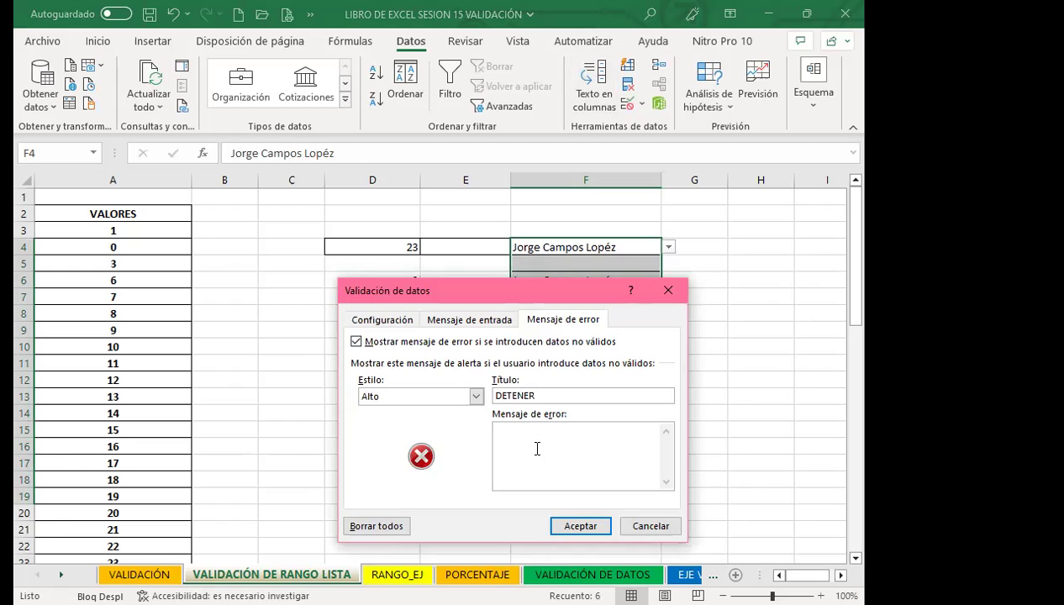
type("DEBE DE COLCOAR LOS NOMBRES QUE SE ENCUENTRAN EN LISTA")
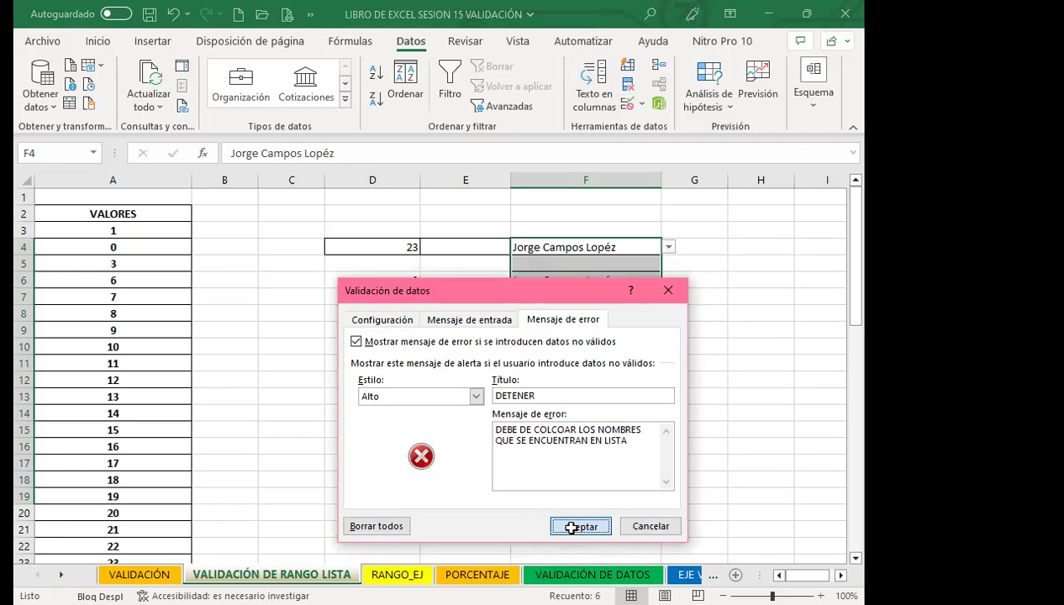
left_click(572, 525)
left_click(587, 341)
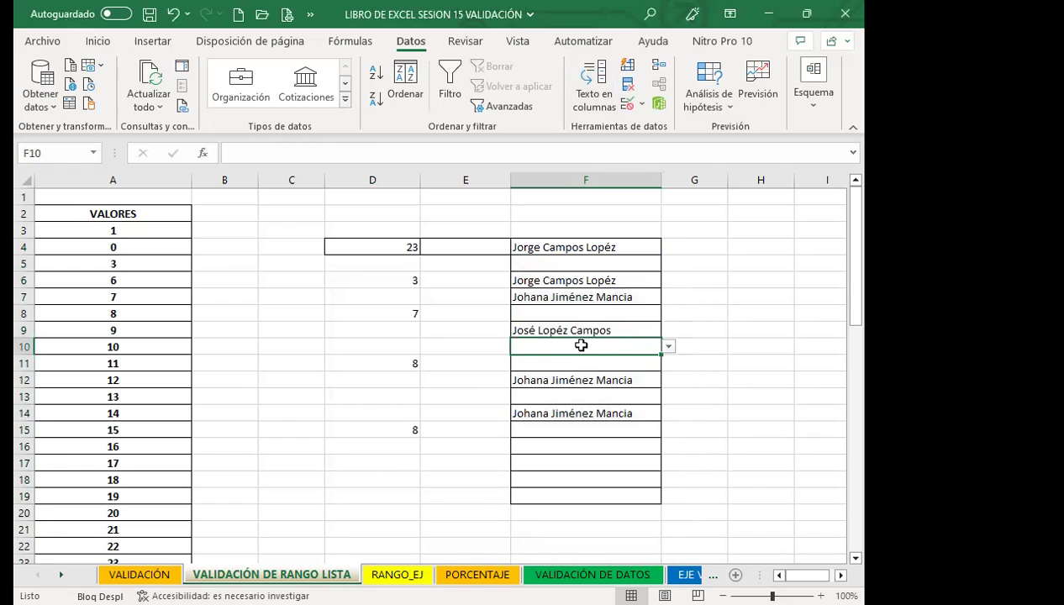
type("VANESSA")
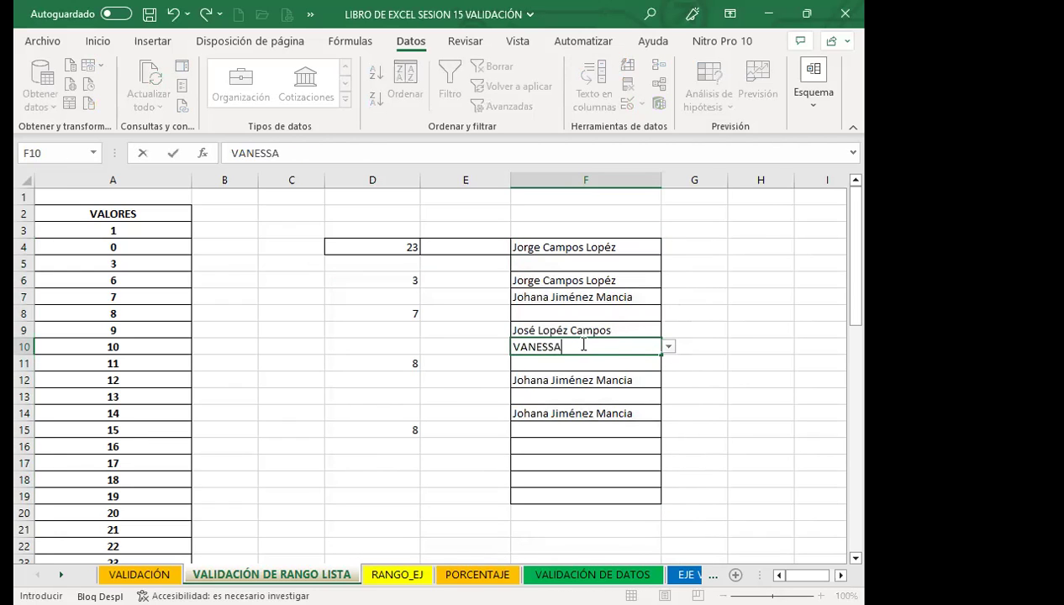
type(" ASTRID")
left_click(590, 314)
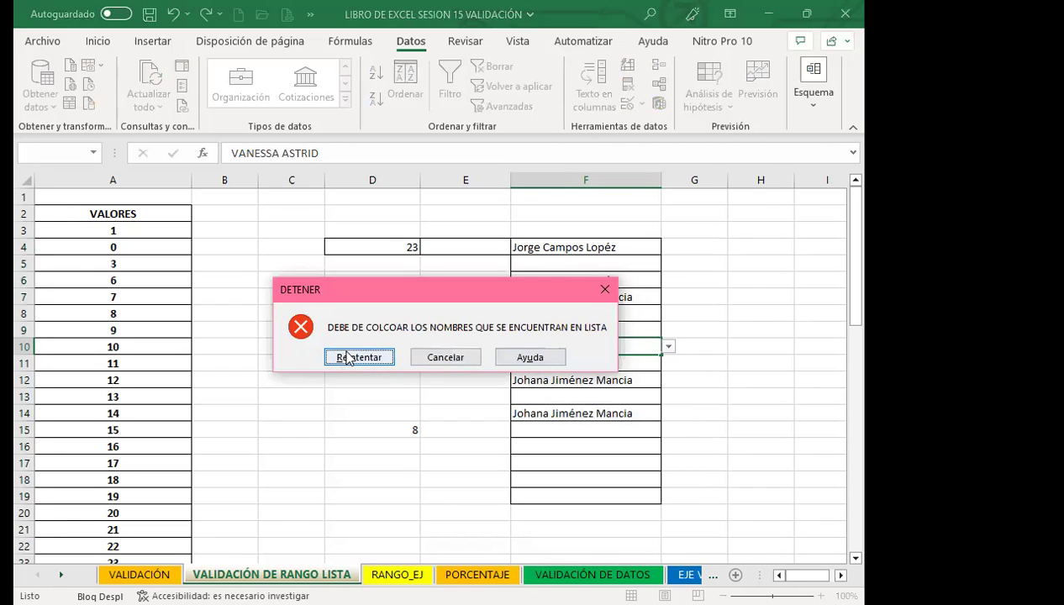
left_click(605, 289)
left_click(664, 343)
left_click(635, 348)
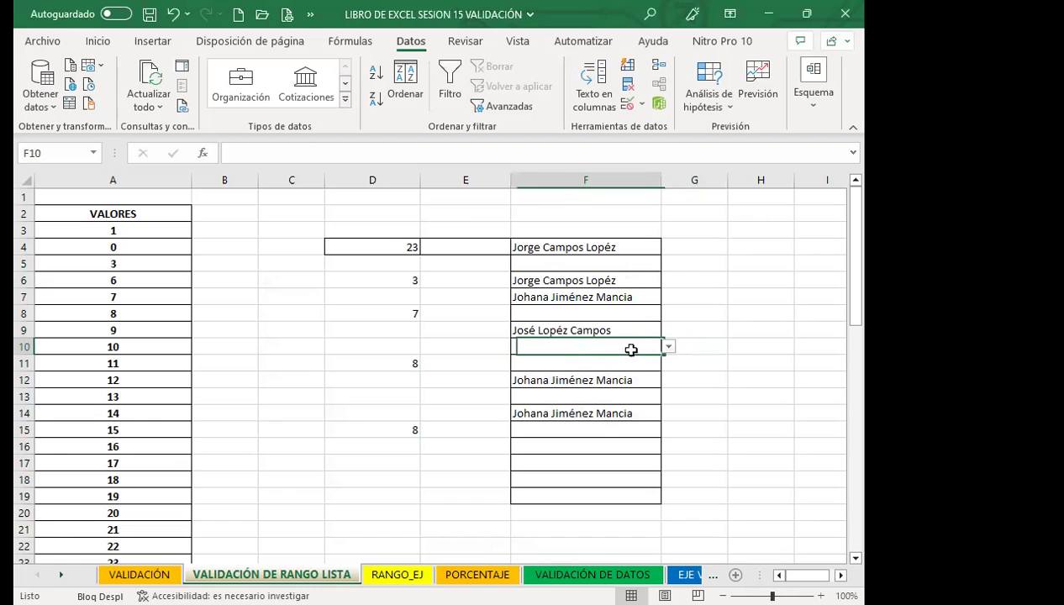
left_click(669, 347)
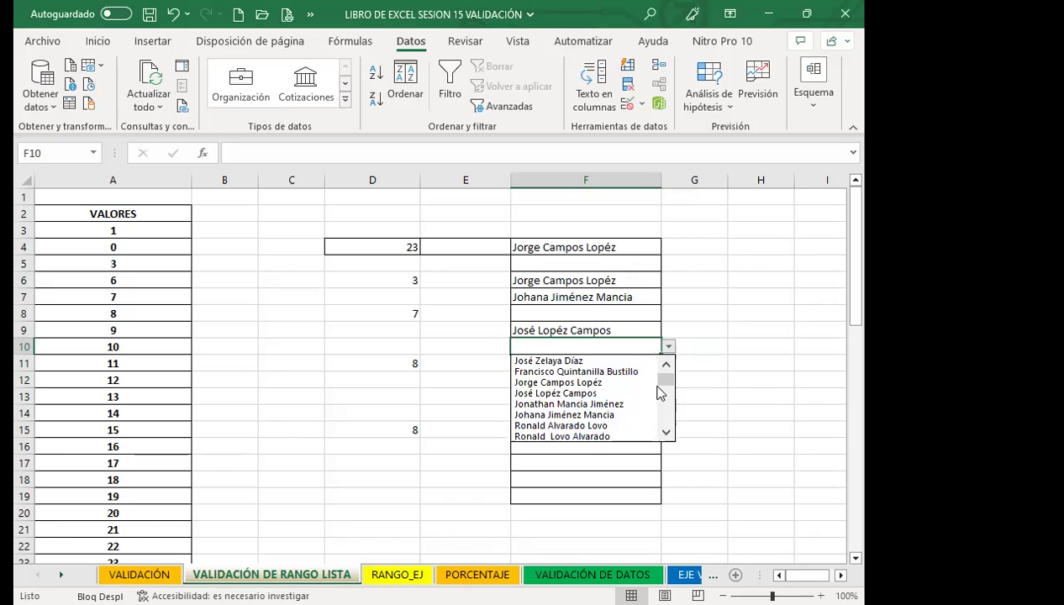
left_click_drag(664, 380, 665, 415)
left_click(577, 473)
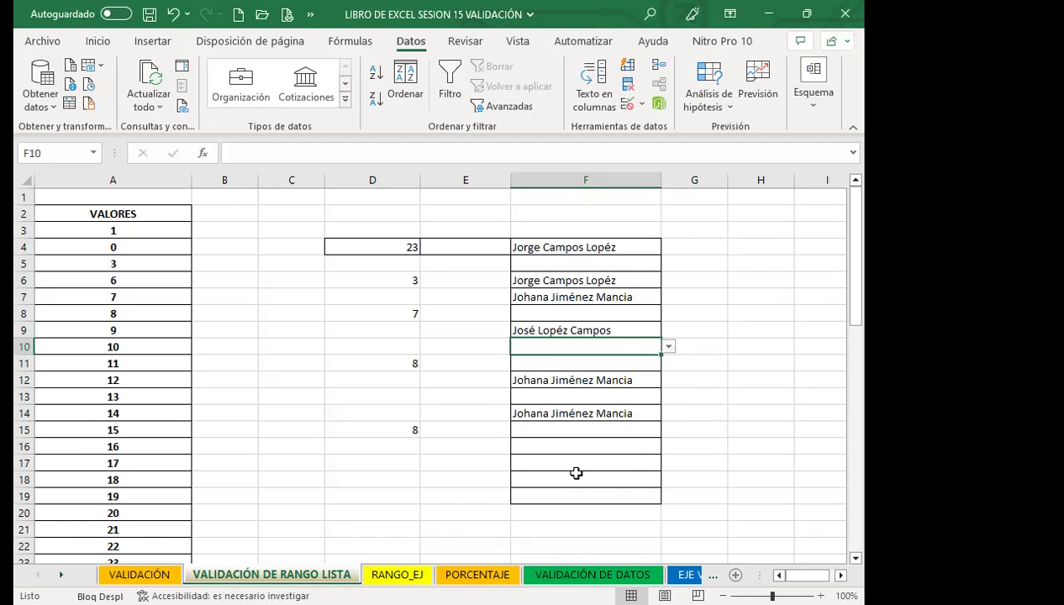
left_click(577, 472)
left_click(599, 347)
Step: Clear the names in A36:A43 and check how F10's dropdown list changes
scroll(508, 363, "down", 7)
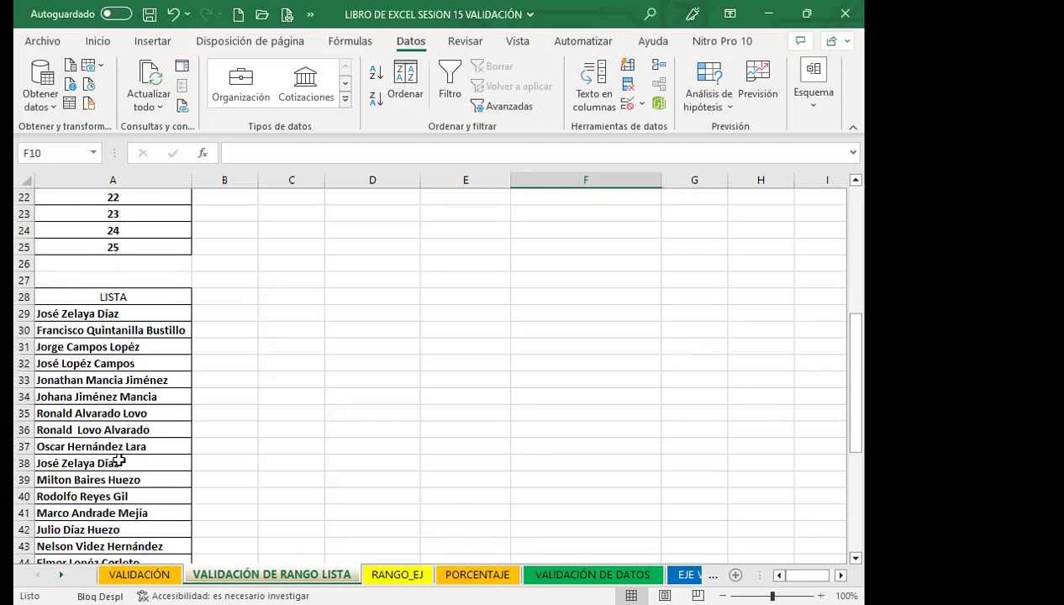
left_click_drag(113, 430, 107, 550)
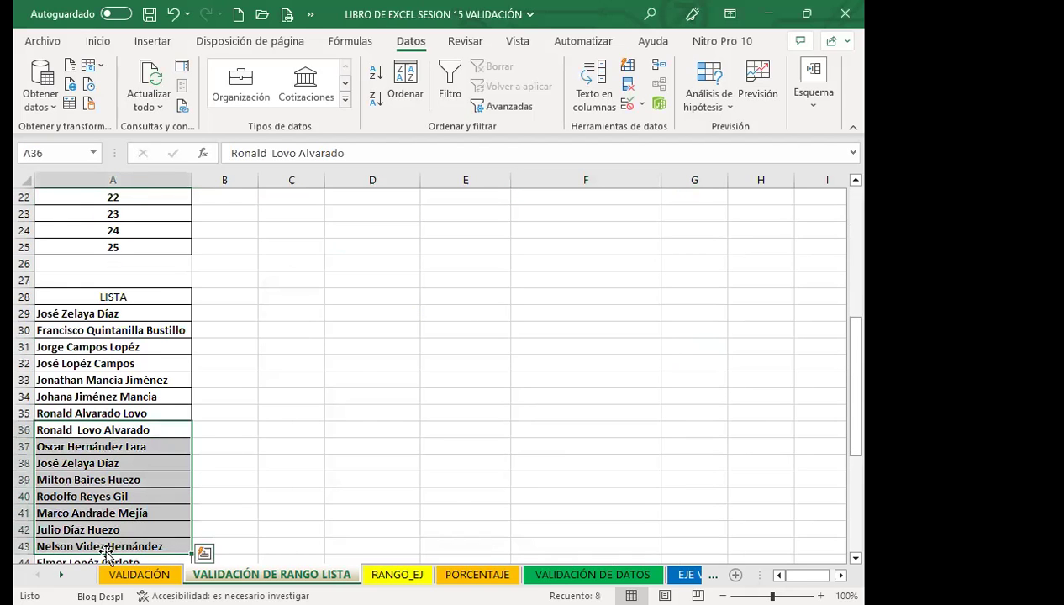
key("Delete")
scroll(696, 472, "up", 5)
scroll(587, 354, "up", 2)
left_click(640, 346)
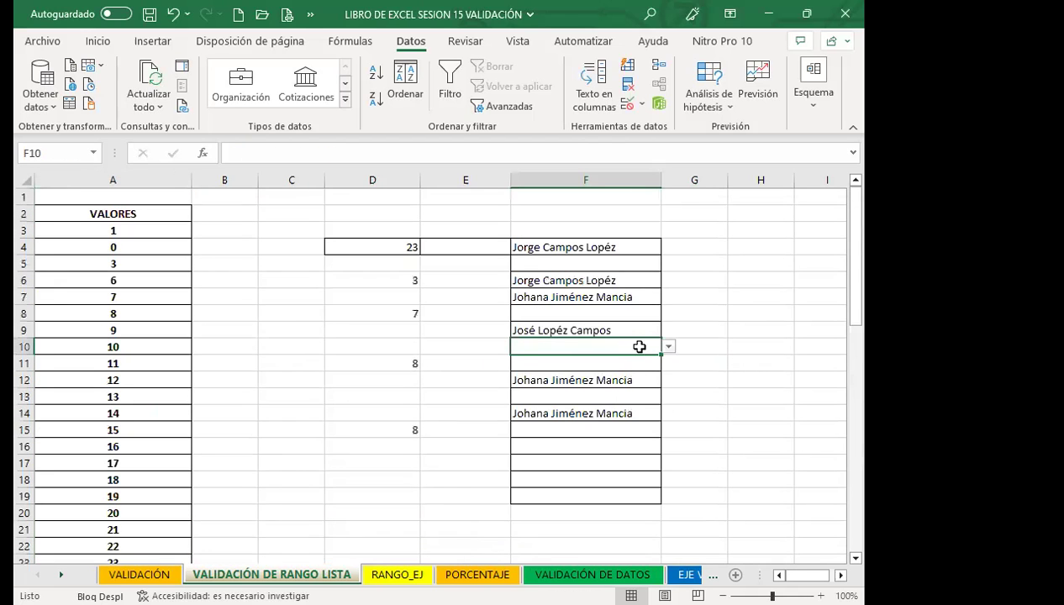
left_click(668, 346)
mouse_move(667, 392)
left_mouse_down()
mouse_move(666, 375)
mouse_move(670, 428)
left_mouse_up()
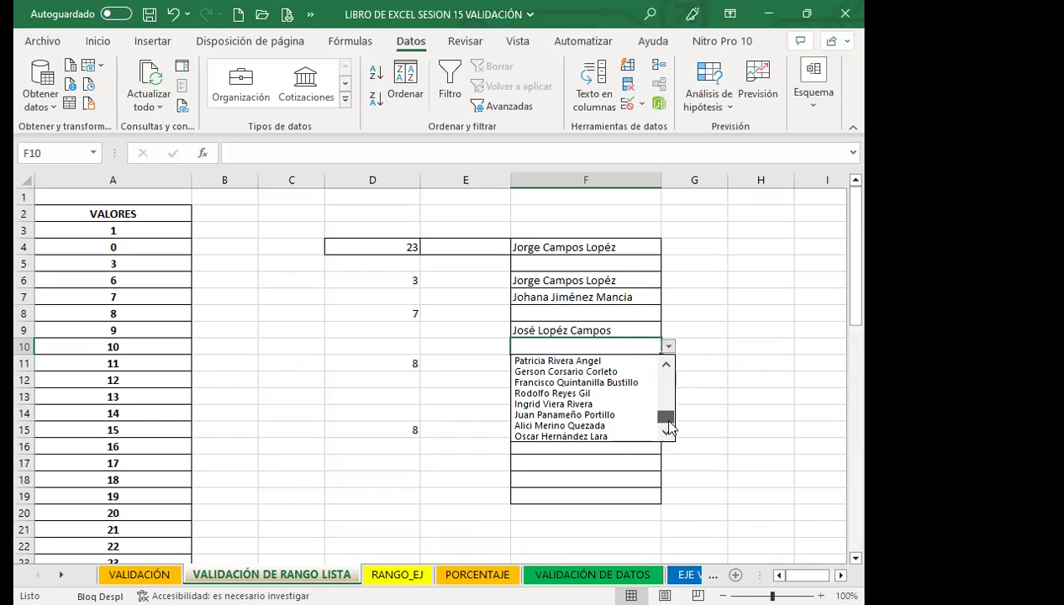
left_click_drag(670, 428, 672, 408)
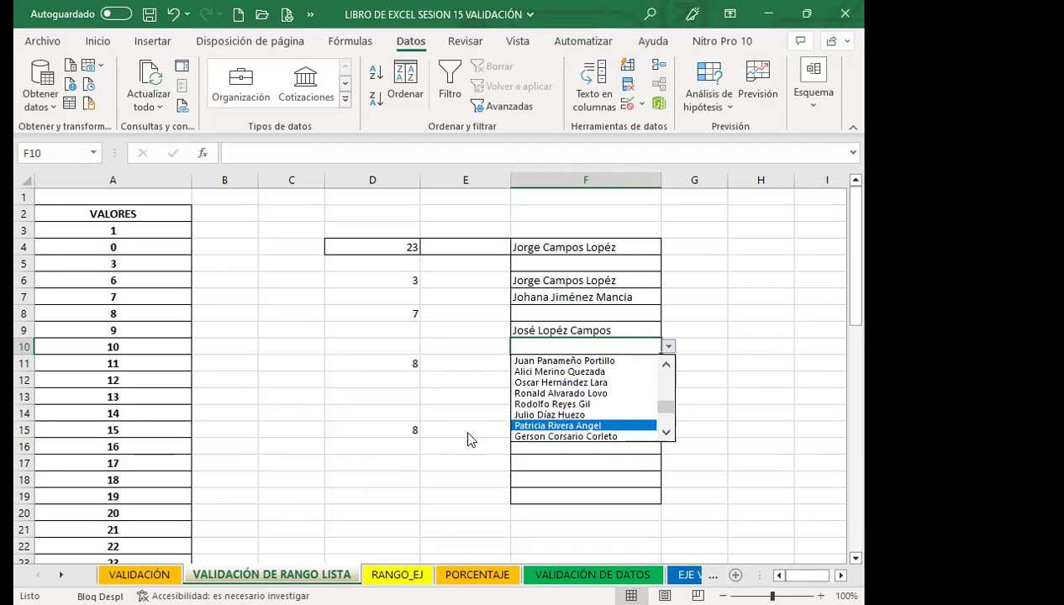
Step: Undo the clearing, recheck F10's name list, and switch to the RANGO_EJ sheet
key("Escape")
left_click(173, 13)
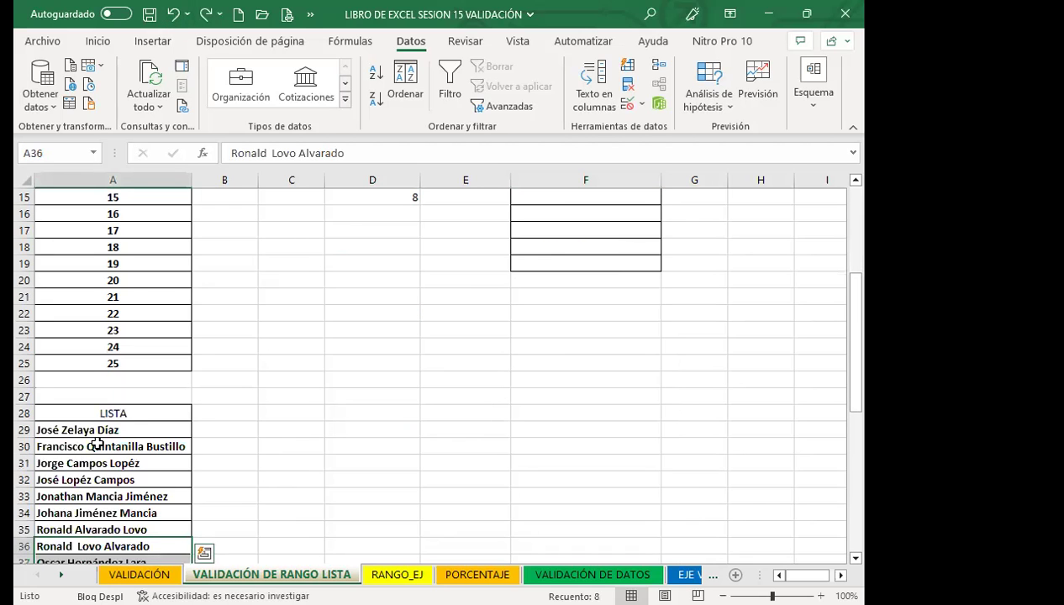
key("ctrl+z")
key("ctrl+z")
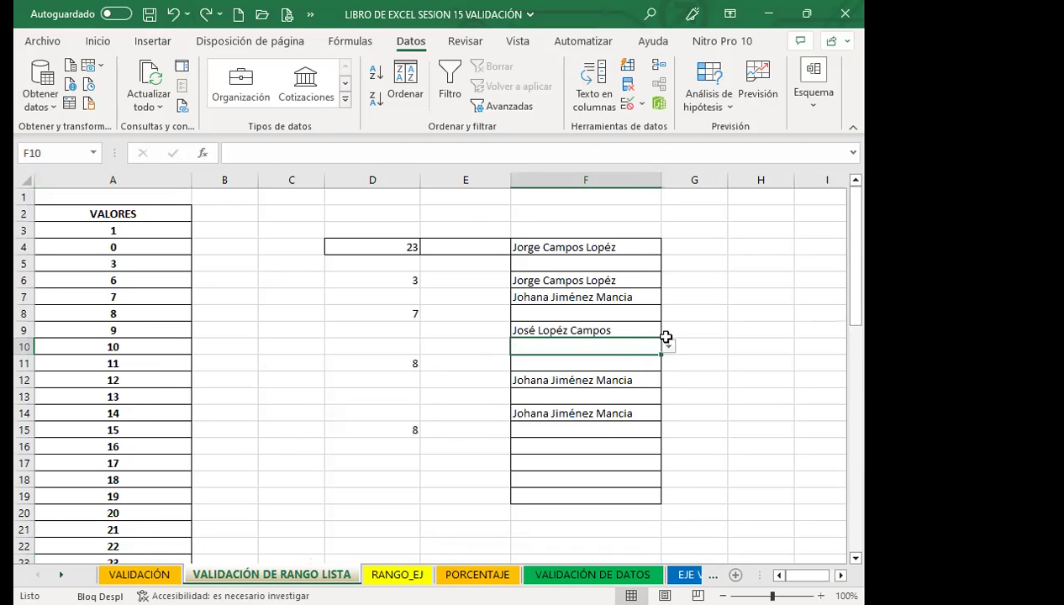
left_click(669, 347)
mouse_move(666, 389)
left_mouse_down()
mouse_move(670, 418)
mouse_move(664, 370)
left_mouse_up()
key("Escape")
left_click(391, 444)
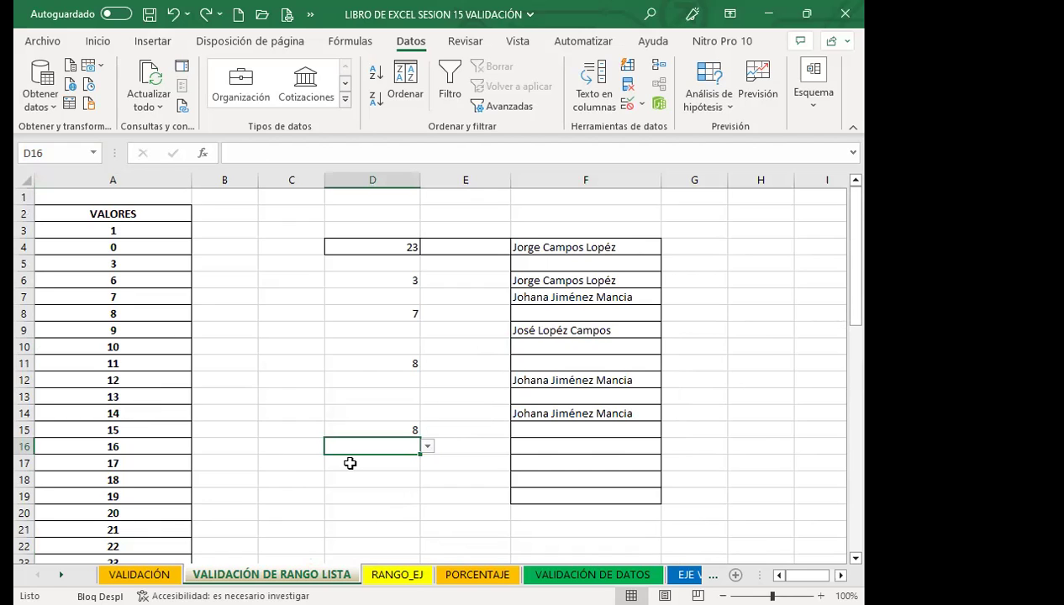
left_click(395, 574)
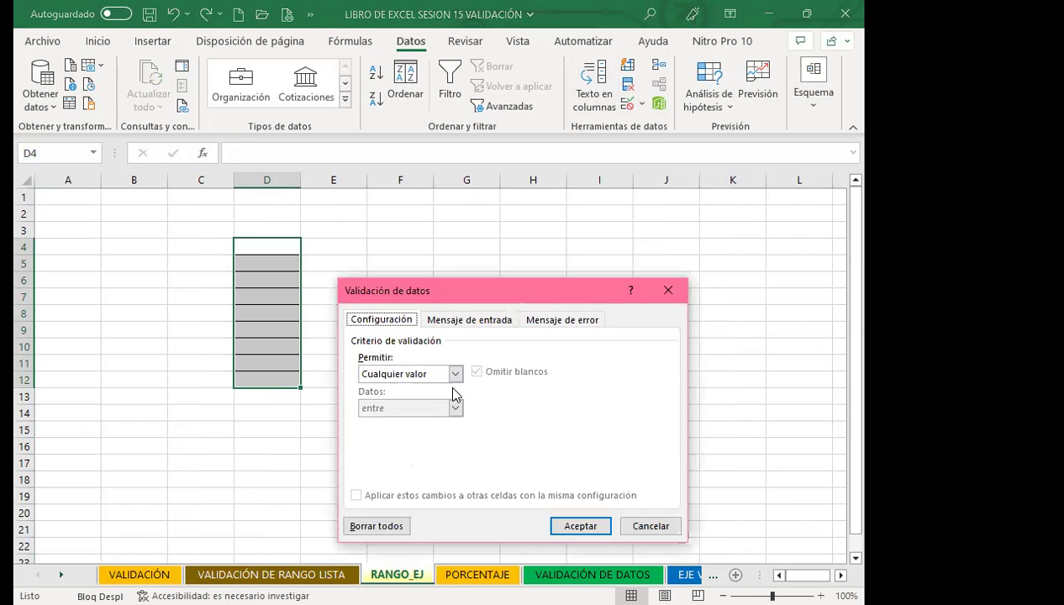
Step: Set D4:D12 to allow only a list with source =LISTA and check D4's dropdown
left_click(454, 374)
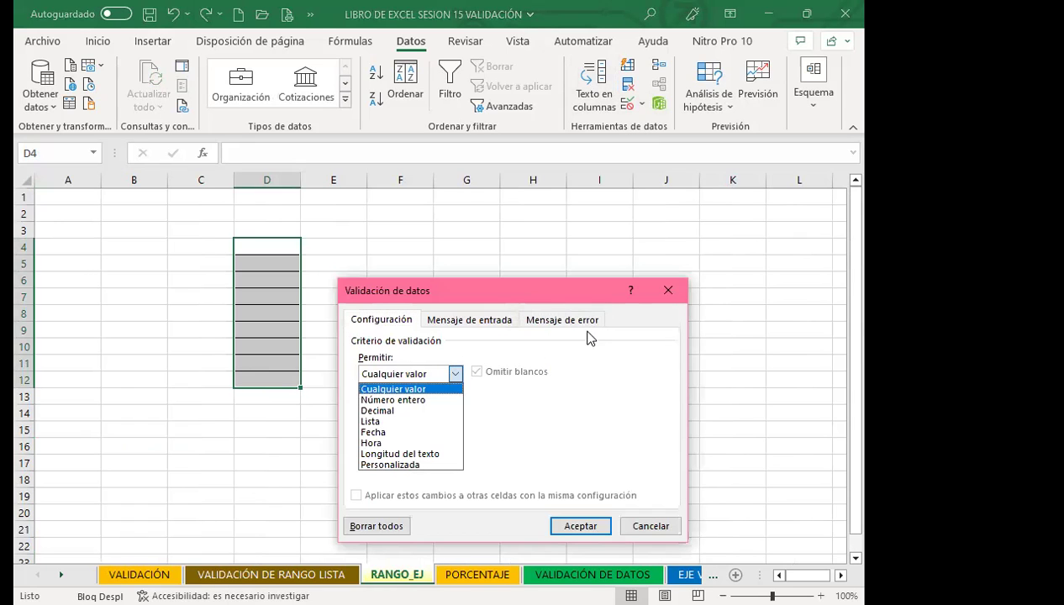
left_click(390, 421)
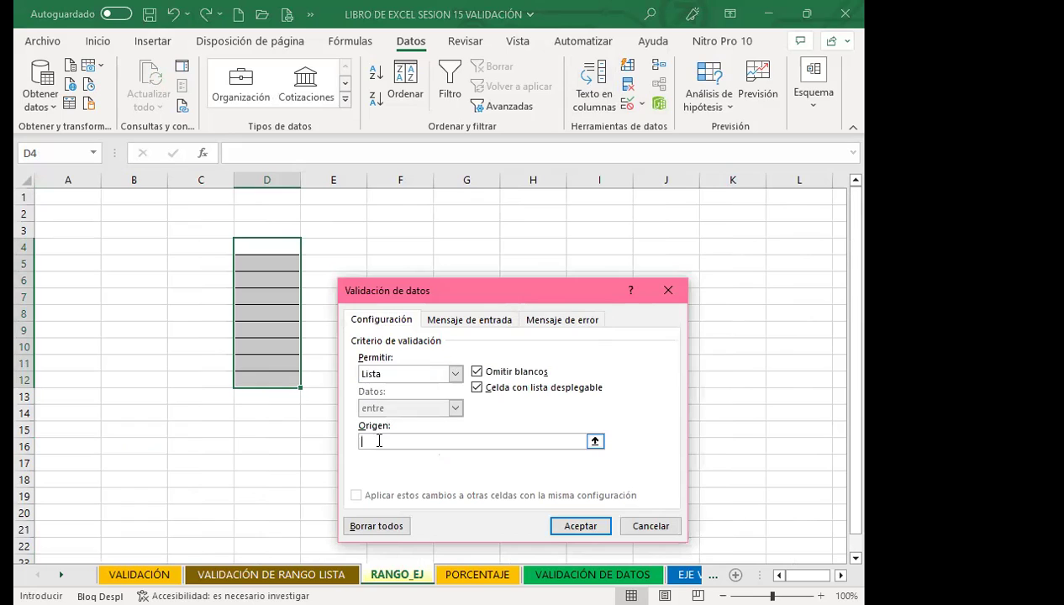
type("=LISTA")
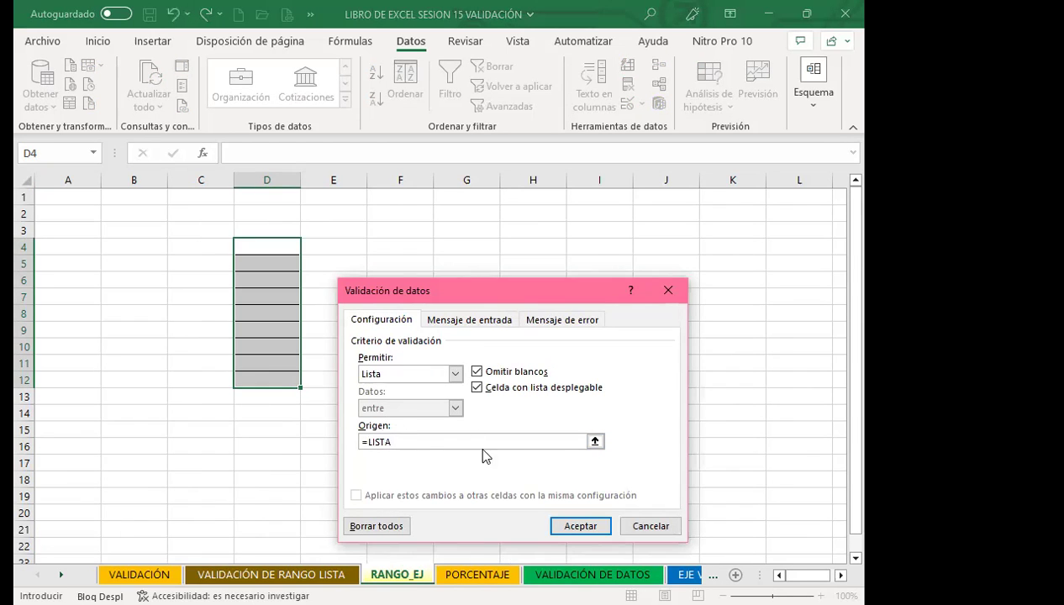
left_click(560, 526)
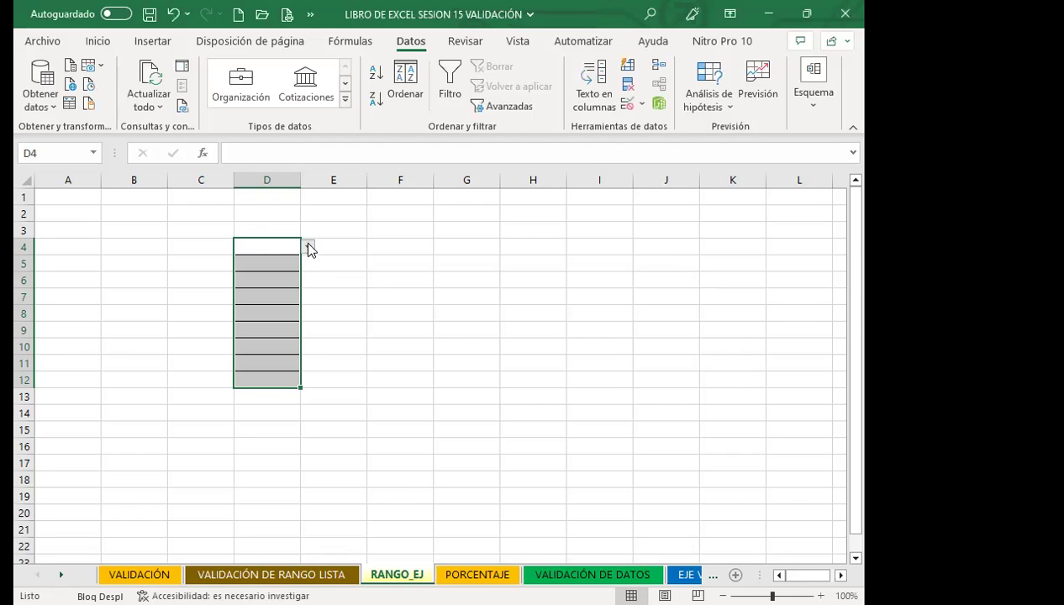
left_click(308, 246)
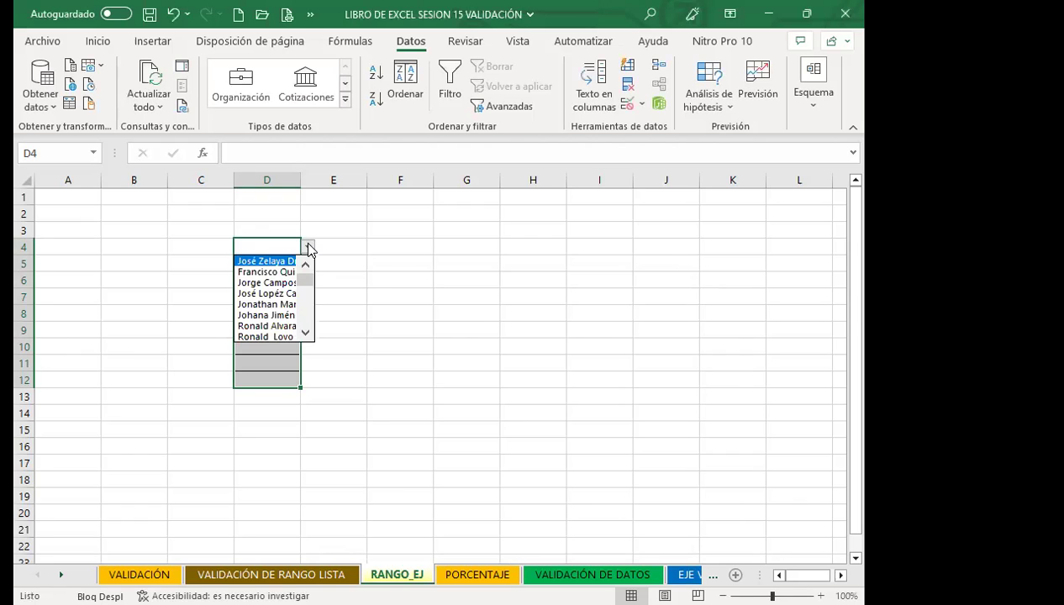
left_click(299, 182)
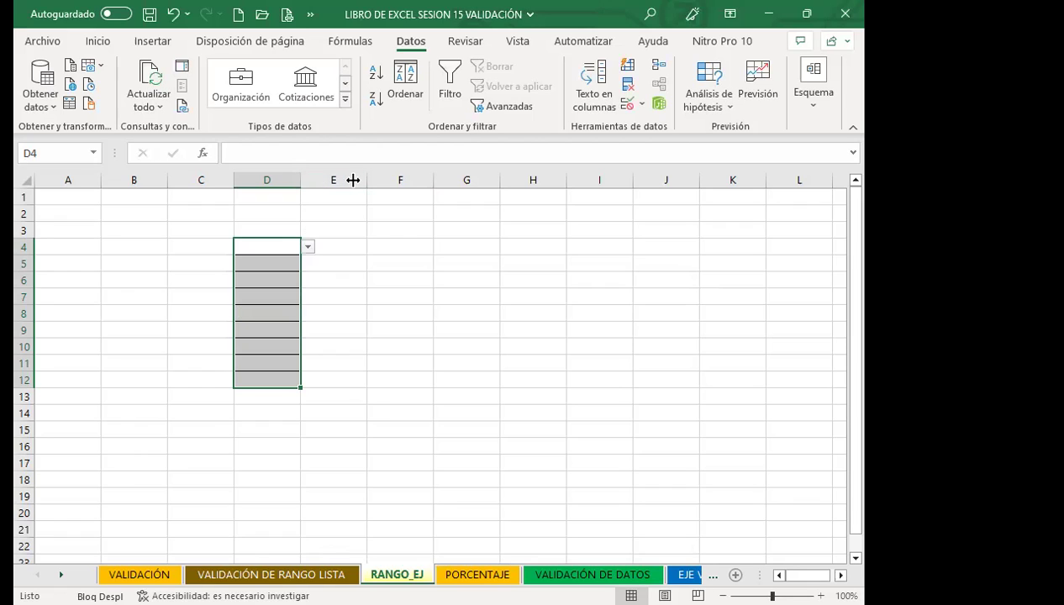
Step: Widen column D so the dropdown names fit, then recheck D4's list
left_click_drag(300, 180, 367, 180)
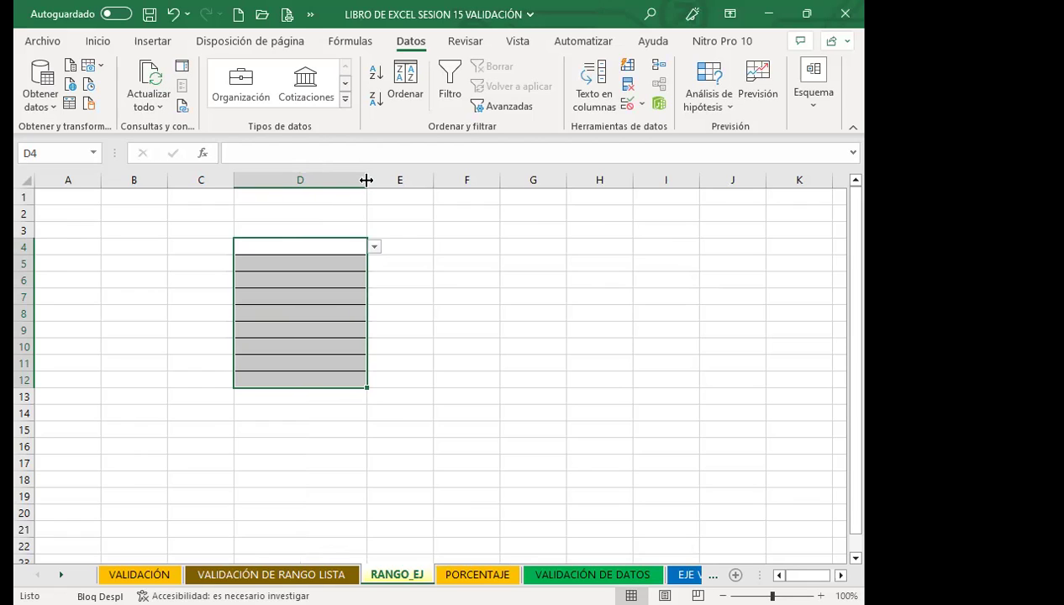
left_click(374, 247)
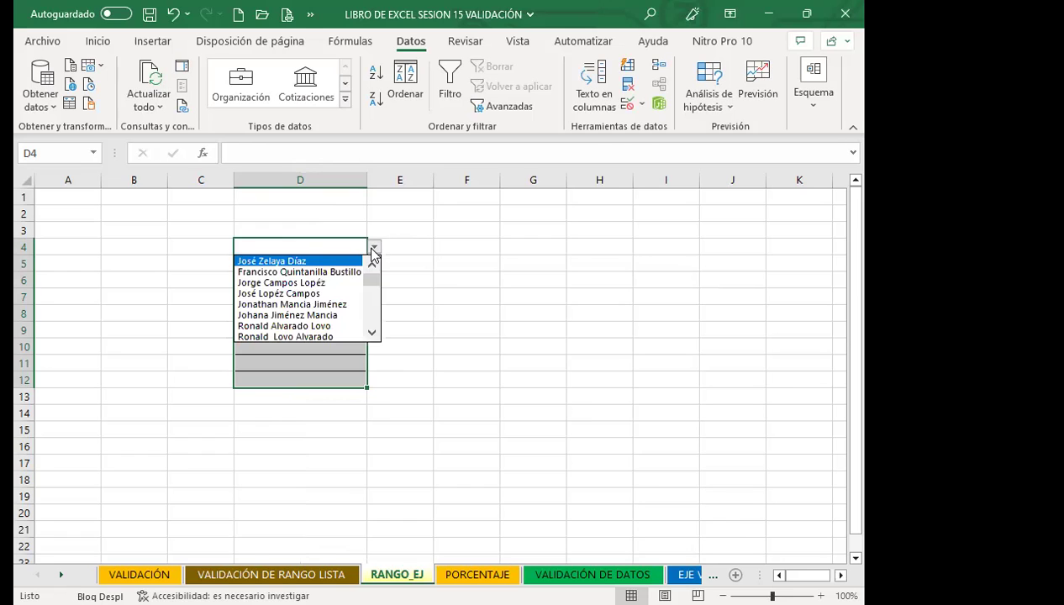
left_click(316, 247)
left_click(336, 43)
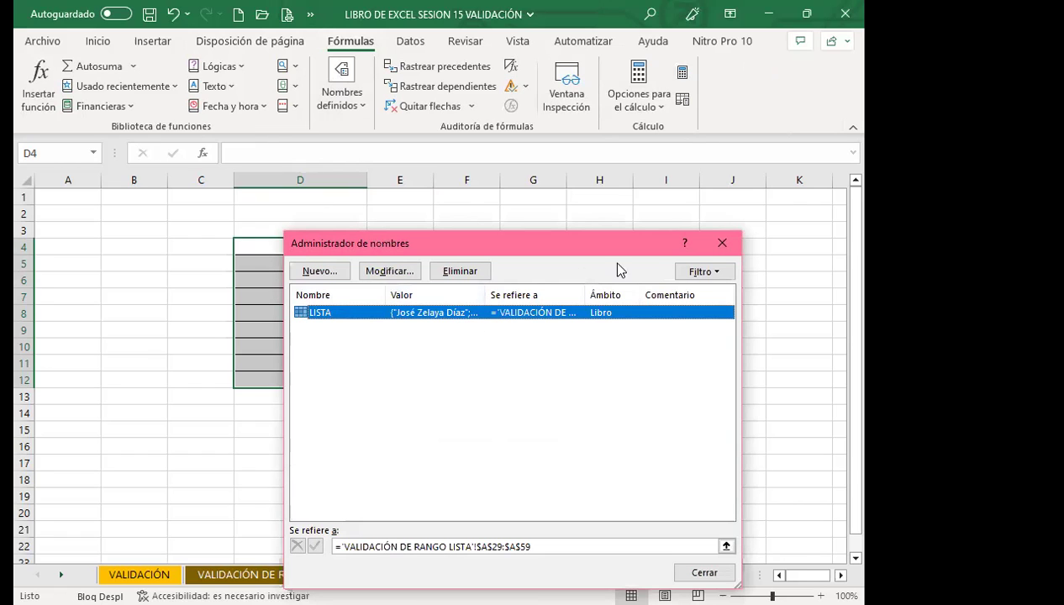
Step: Review where the LISTA name points in the Name Manager
left_click(722, 243)
left_click(334, 275)
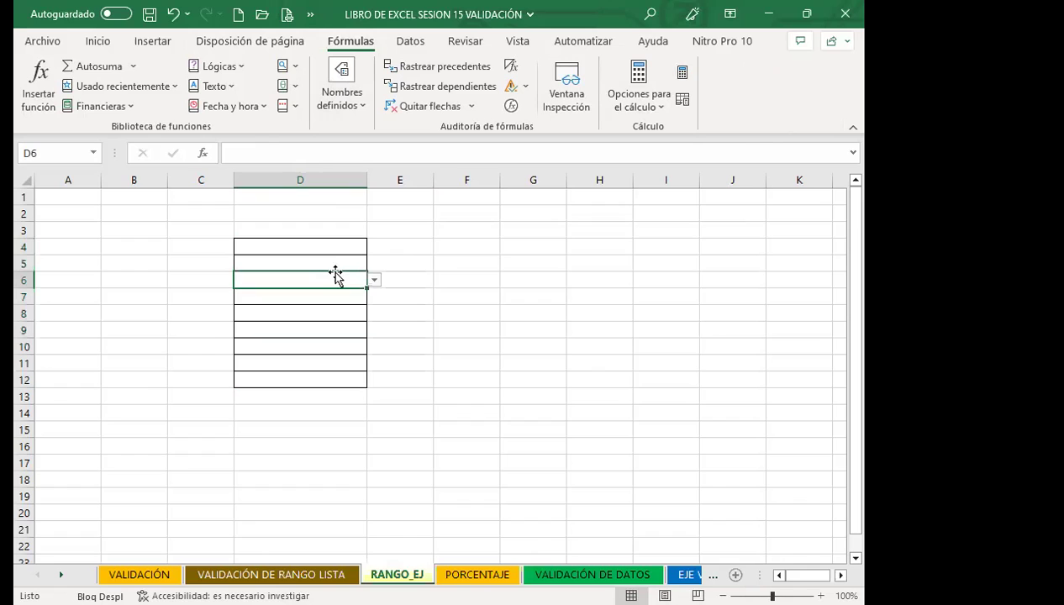
left_click(342, 99)
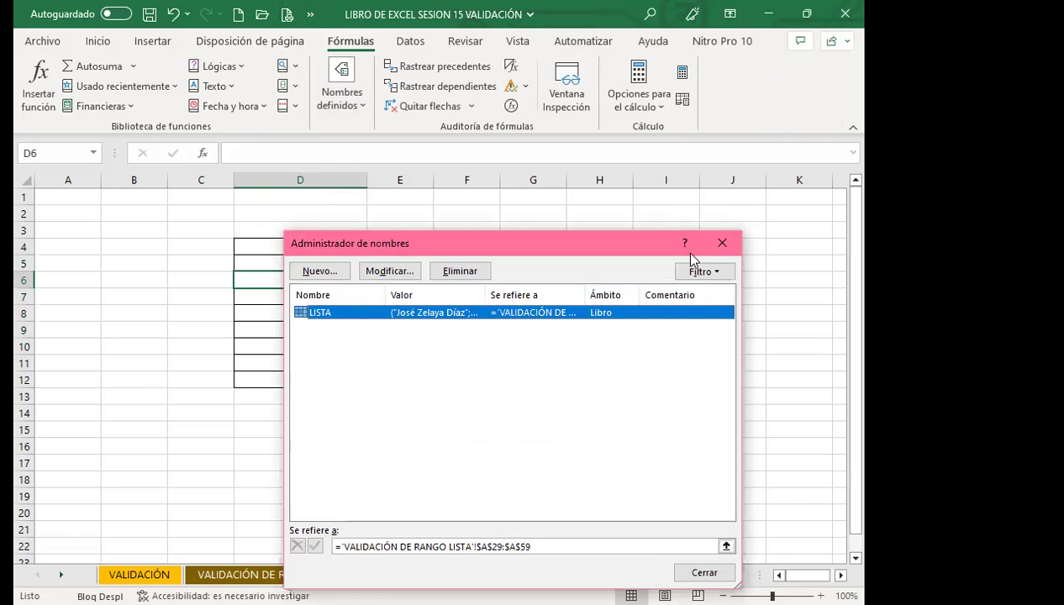
left_click(722, 243)
Step: Fill D4 with a name picked from its LISTA dropdown
left_click(331, 295)
left_click(331, 246)
left_click(376, 246)
left_click(326, 247)
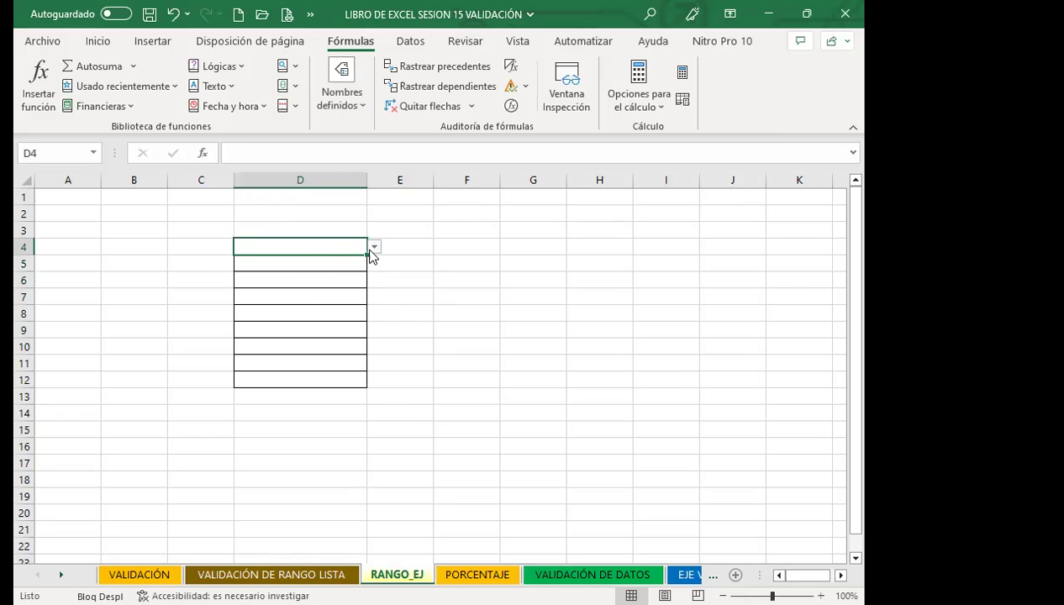
left_click(374, 246)
left_click(358, 312)
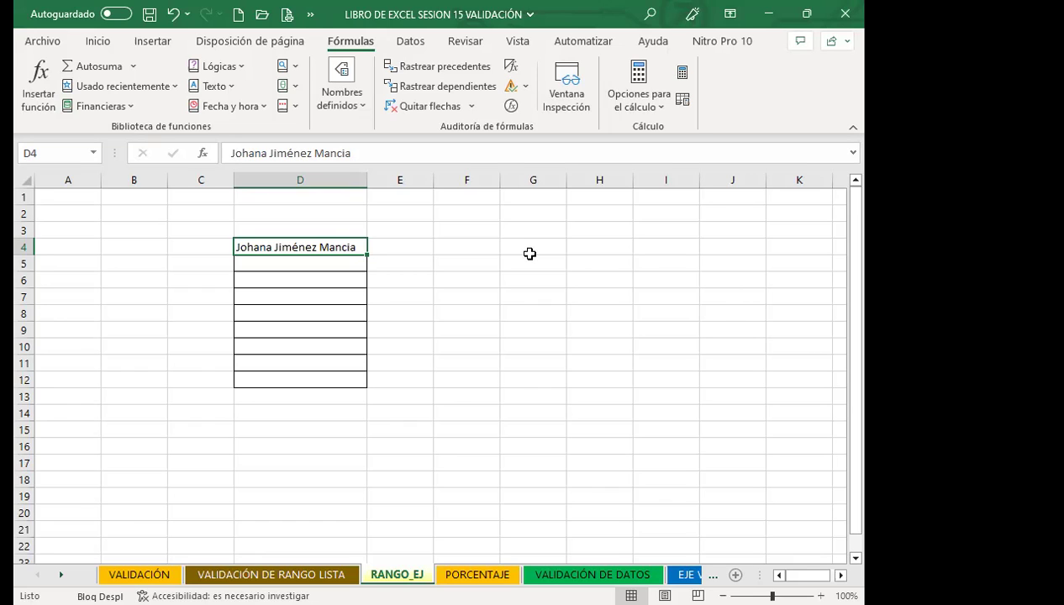
Step: Inspect the LISTA name's definition in the Name Manager without changing it
left_click(341, 101)
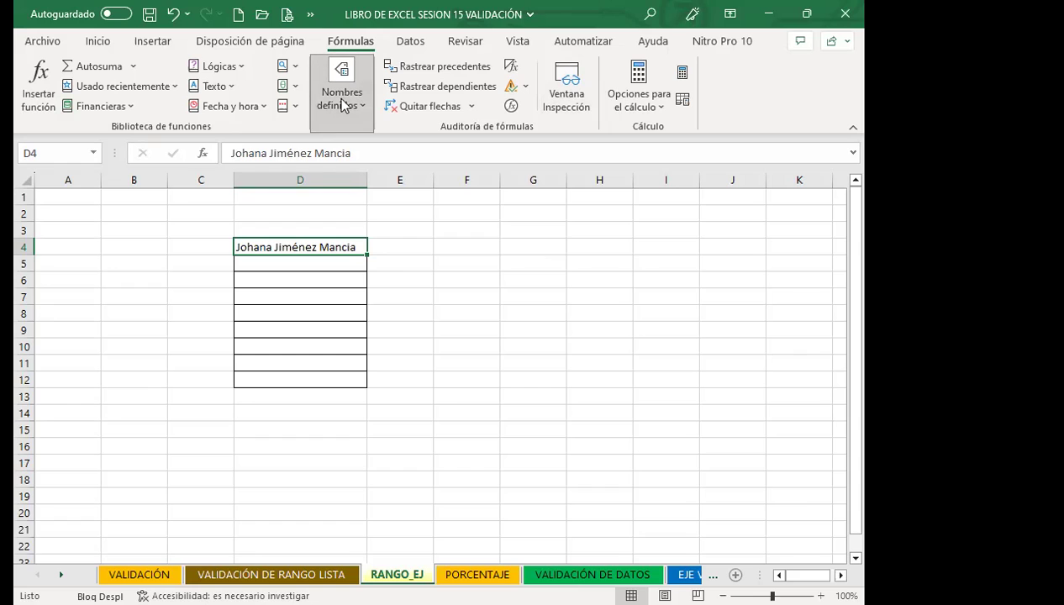
left_click(373, 271)
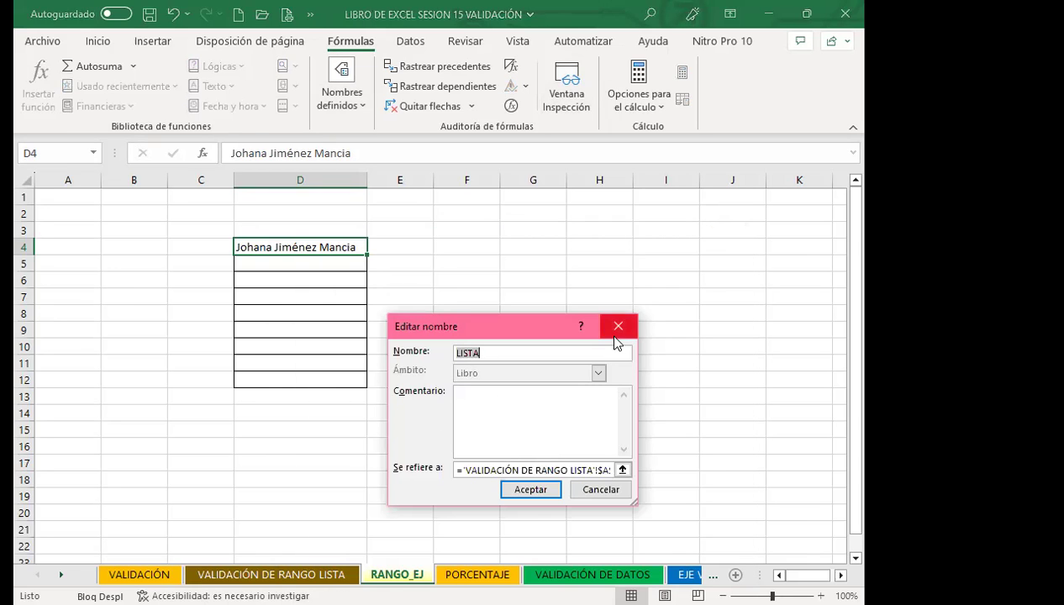
left_click(622, 318)
left_click(728, 242)
Step: Fill D5 with the last name in its validation dropdown
left_click(350, 264)
left_click(374, 263)
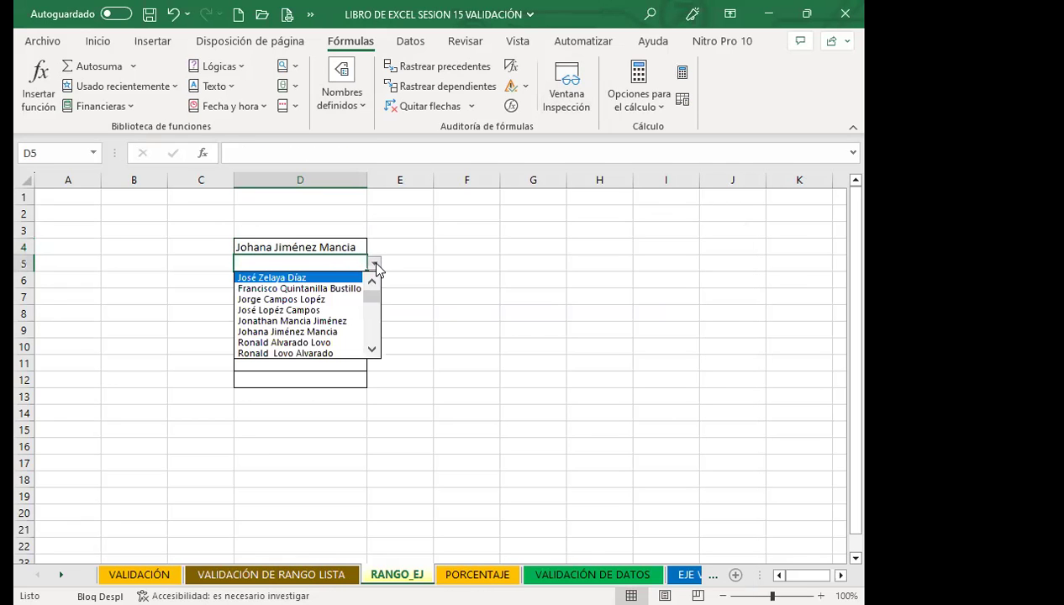
scroll(375, 326, "down", 1)
scroll(375, 326, "down", 2)
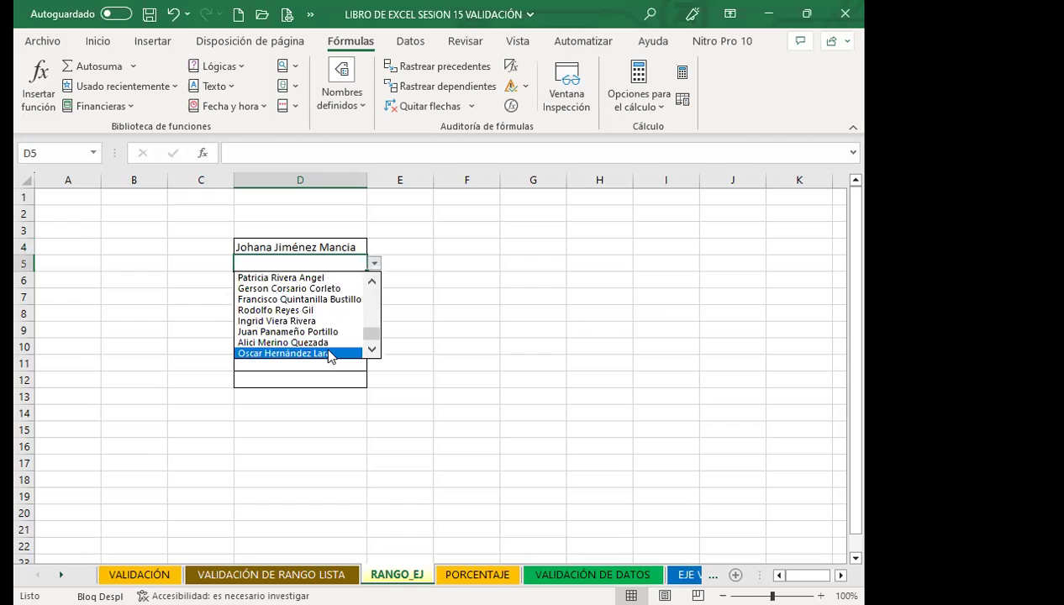
left_click(332, 354)
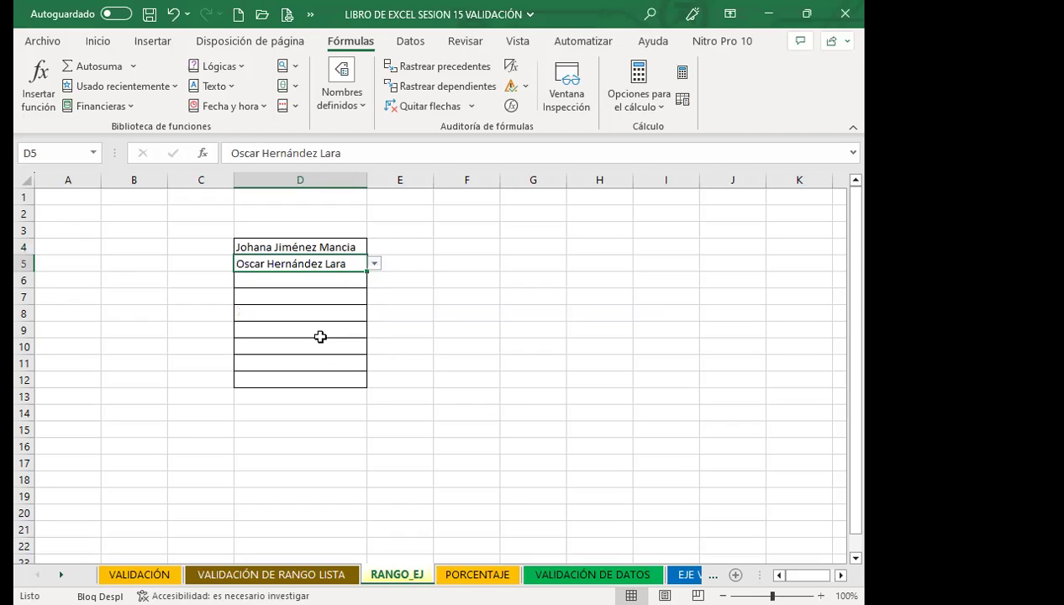
left_click(321, 332)
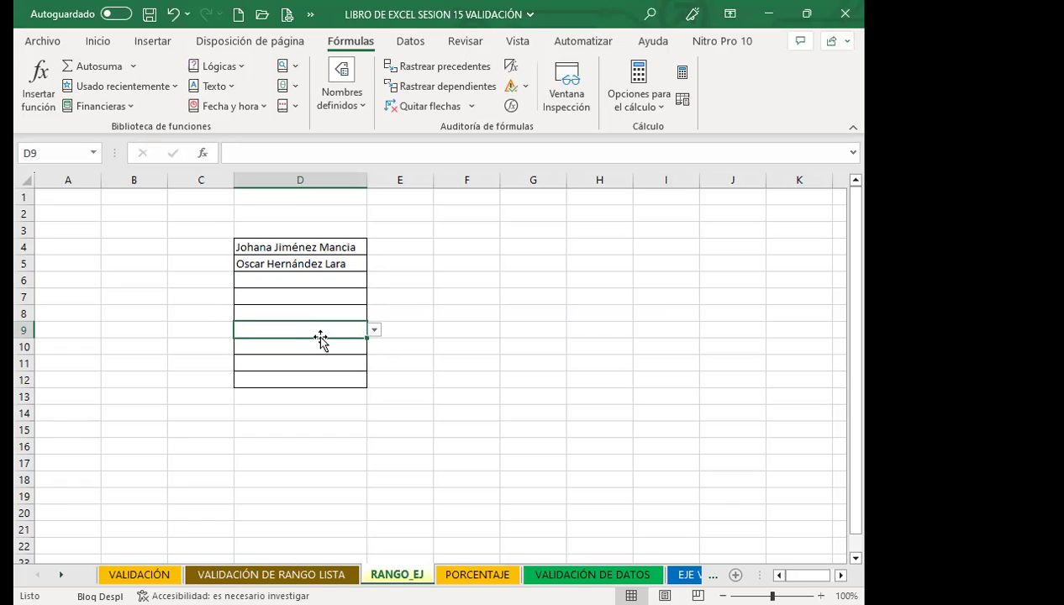
Step: Go to the VALIDACIÓN DE RANGO LISTA sheet and select the VALORES range A2:A25
left_click(151, 575)
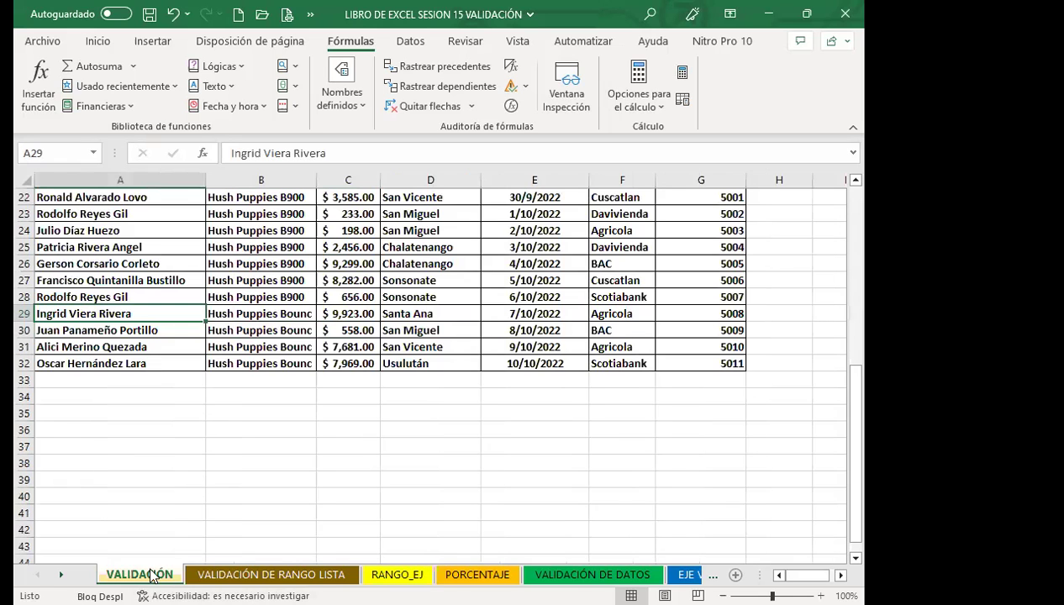
left_click(311, 568)
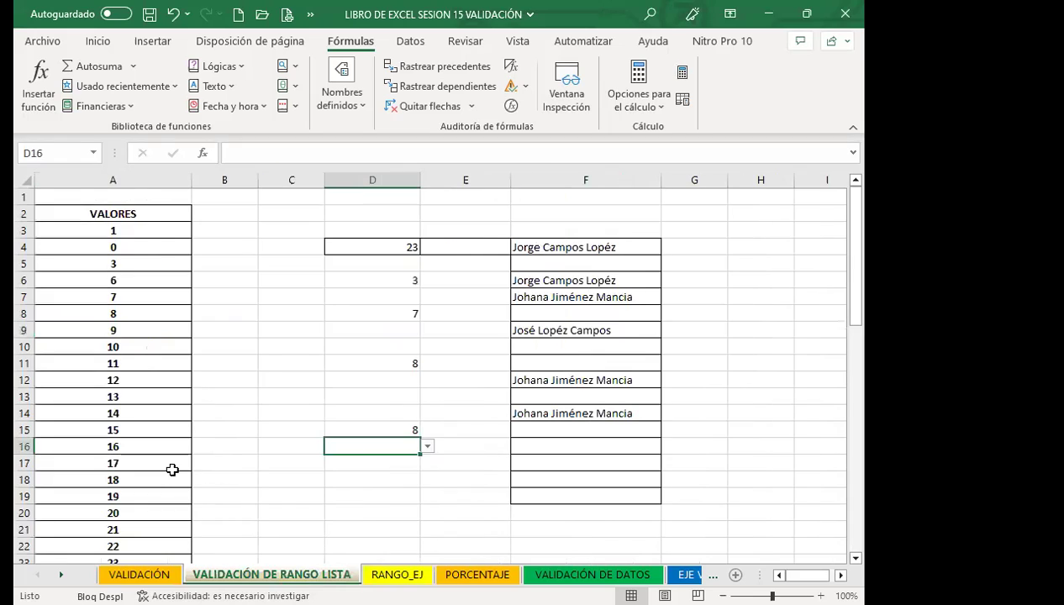
left_click(269, 334)
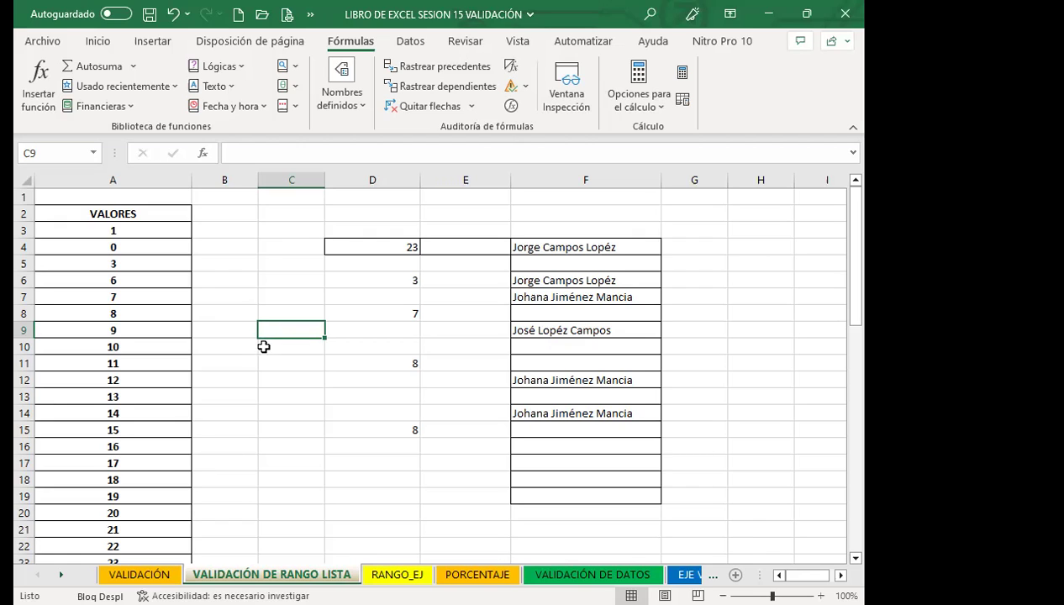
mouse_move(128, 212)
left_mouse_down()
mouse_move(150, 385)
mouse_move(146, 531)
left_mouse_up()
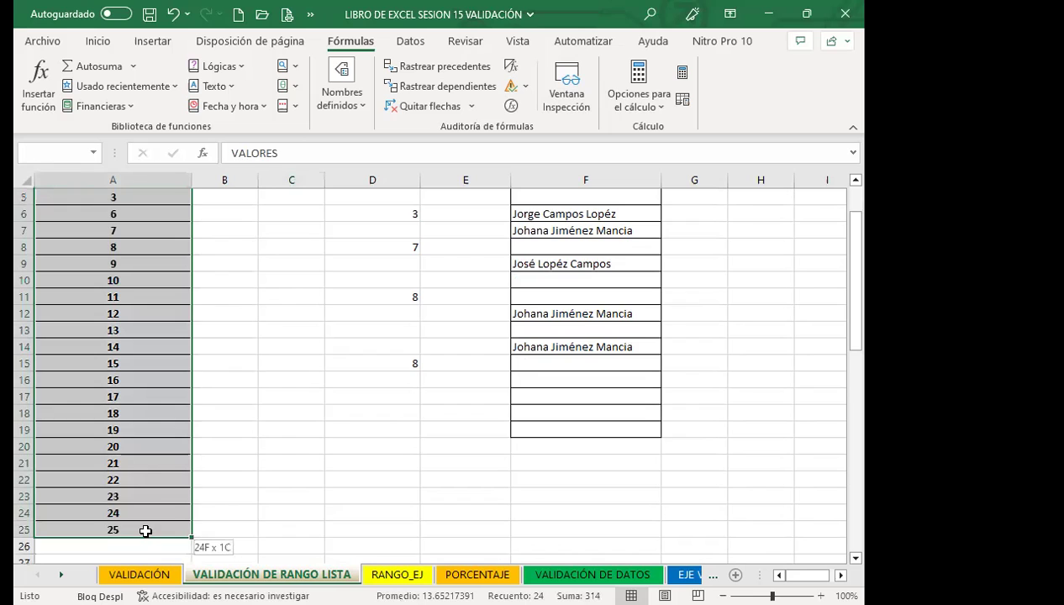
left_click_drag(145, 531, 147, 527)
scroll(290, 446, "down", 3)
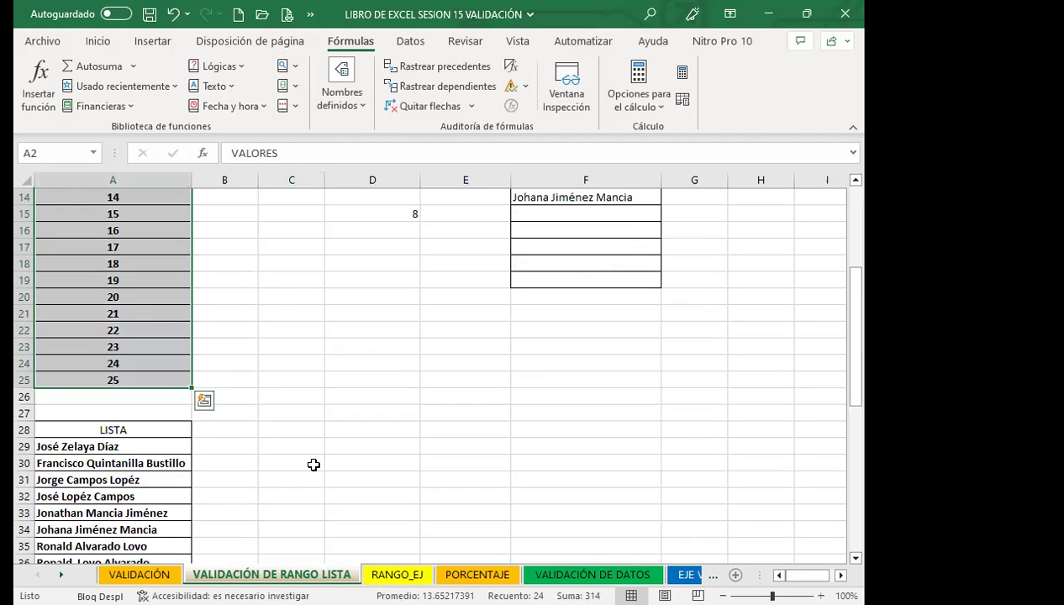
scroll(229, 379, "up", 5)
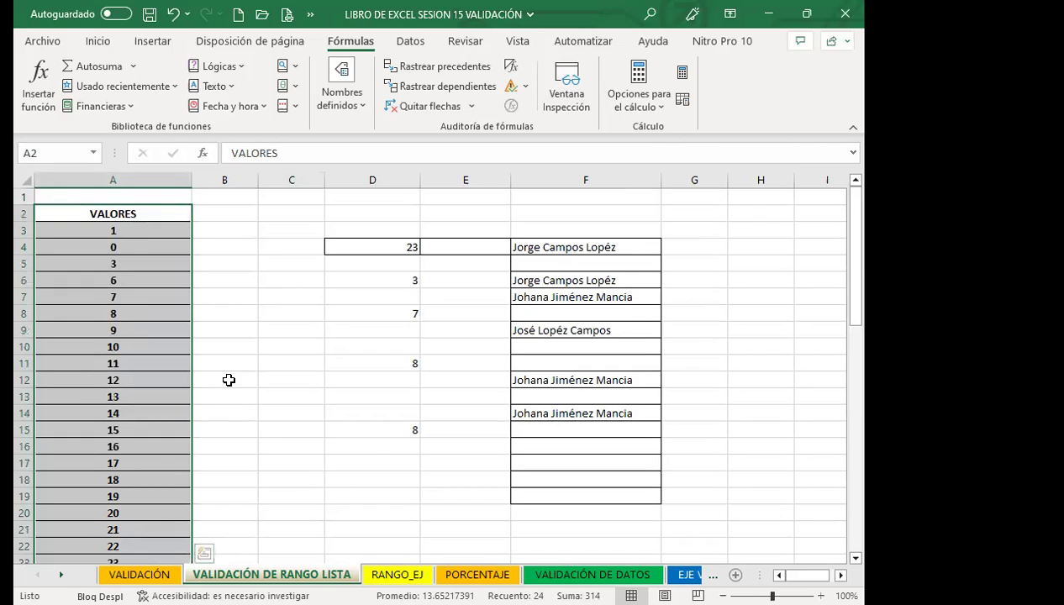
Step: Name the selected range VALOR in the Name Box and return to RANGO_EJ
left_click(62, 153)
type("VALOR")
key("Return")
left_click(397, 575)
left_click(296, 414)
Step: Apply All Borders and a yellow fill color to B34:B47 on RANGO_EJ
left_click(292, 465)
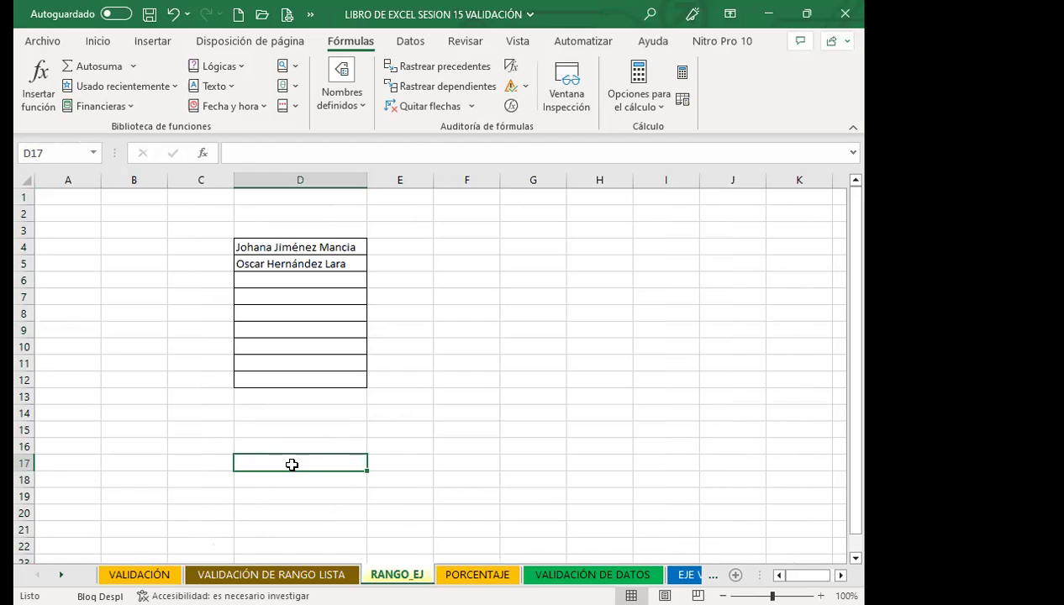
scroll(140, 446, "down", 8)
scroll(141, 447, "down", 2)
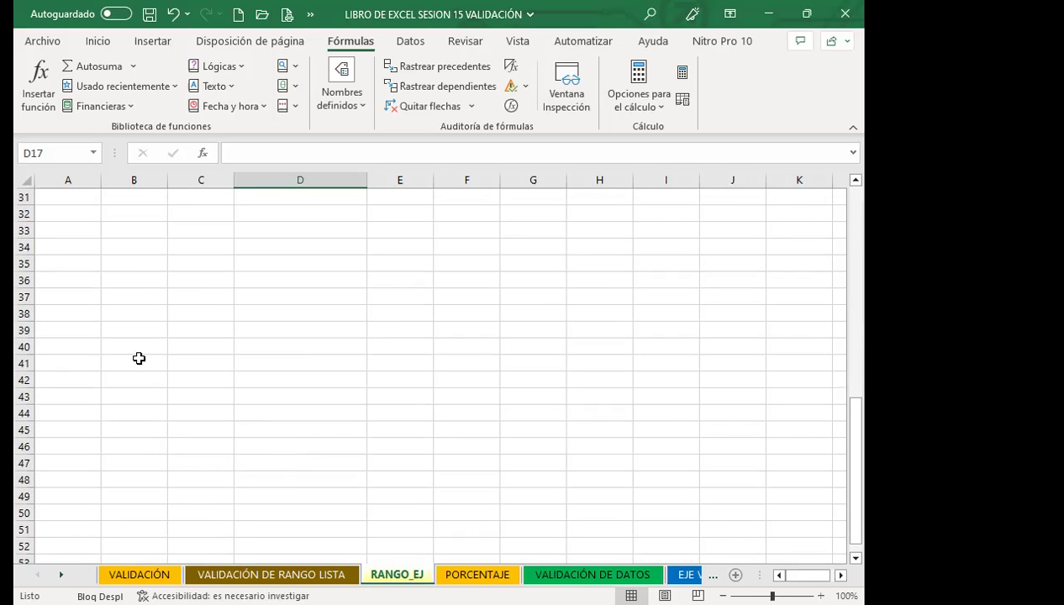
left_click_drag(135, 246, 132, 468)
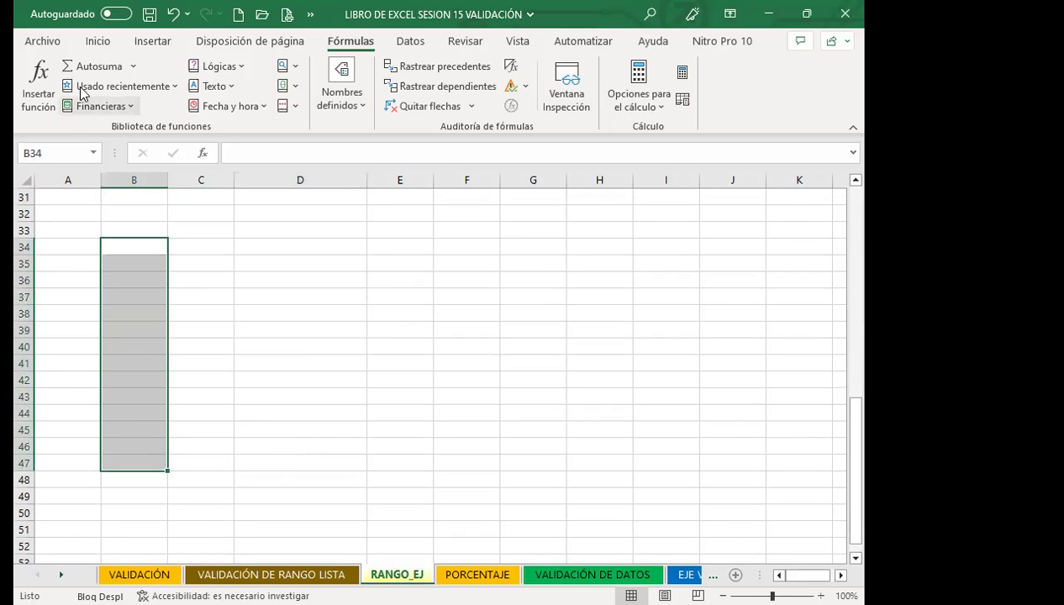
left_click(98, 40)
left_click(108, 105)
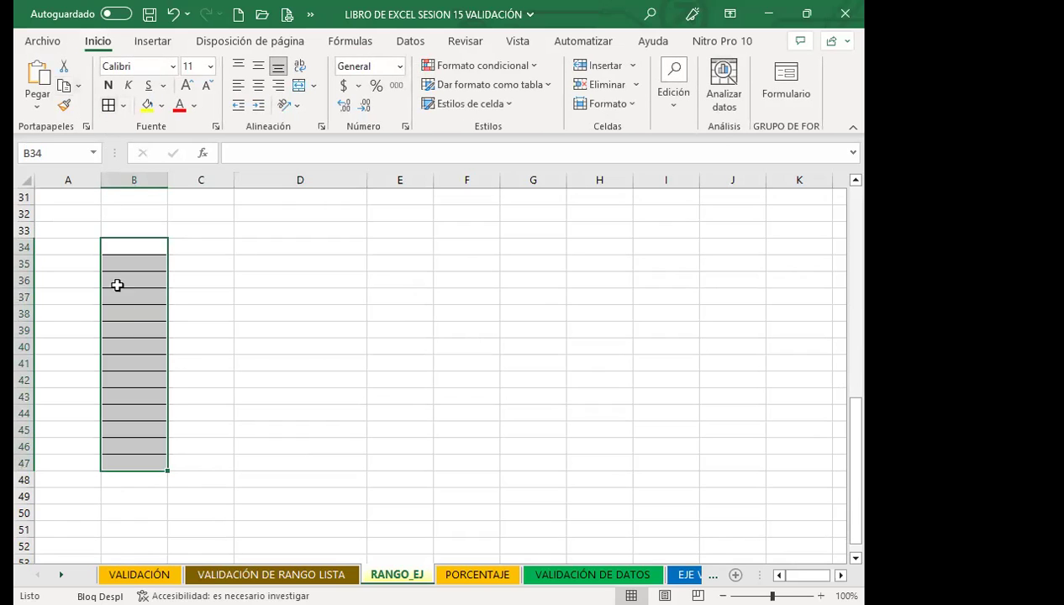
left_click(146, 106)
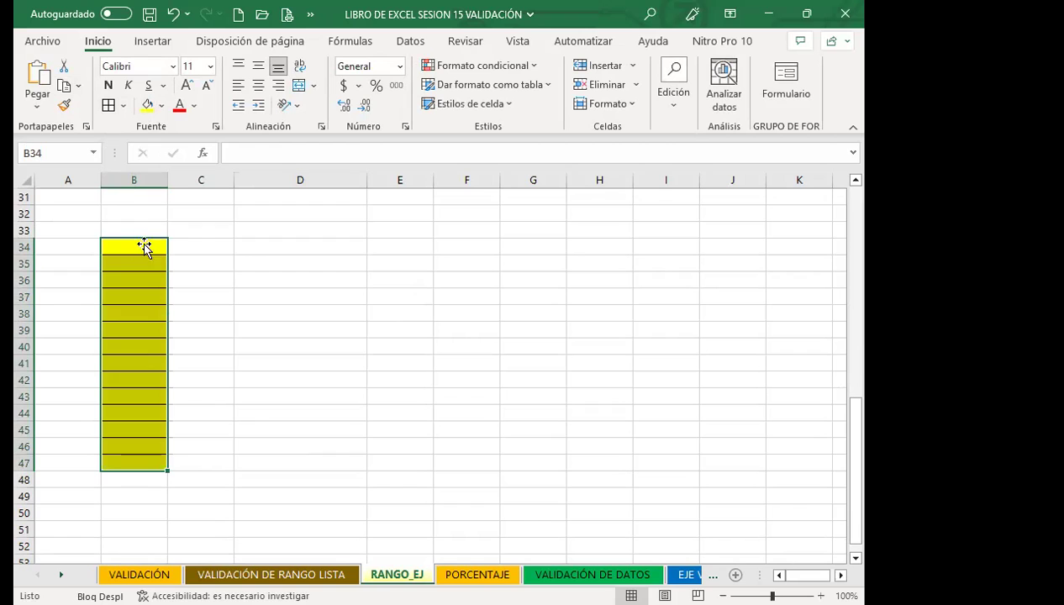
left_click(410, 40)
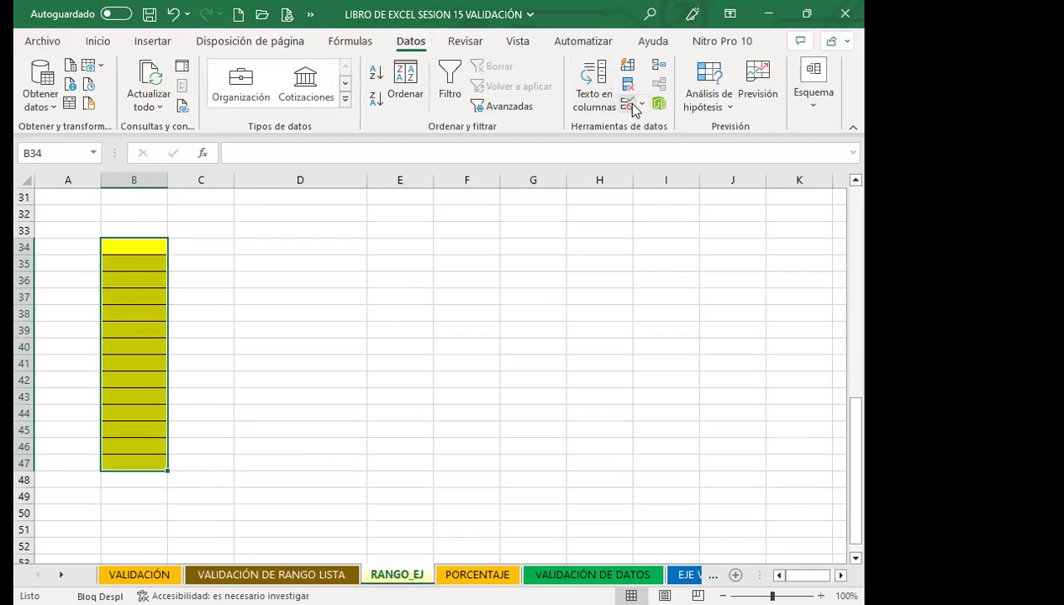
left_click(630, 105)
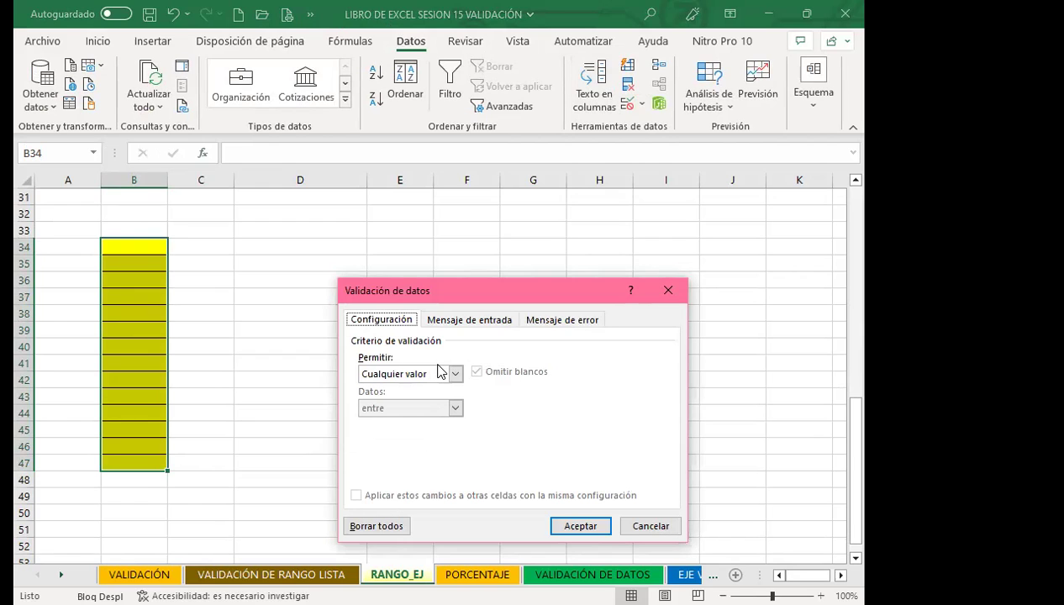
Step: Choose Lista under Permitir with Origen =VALOR for B34:B47 and confirm
left_click(455, 374)
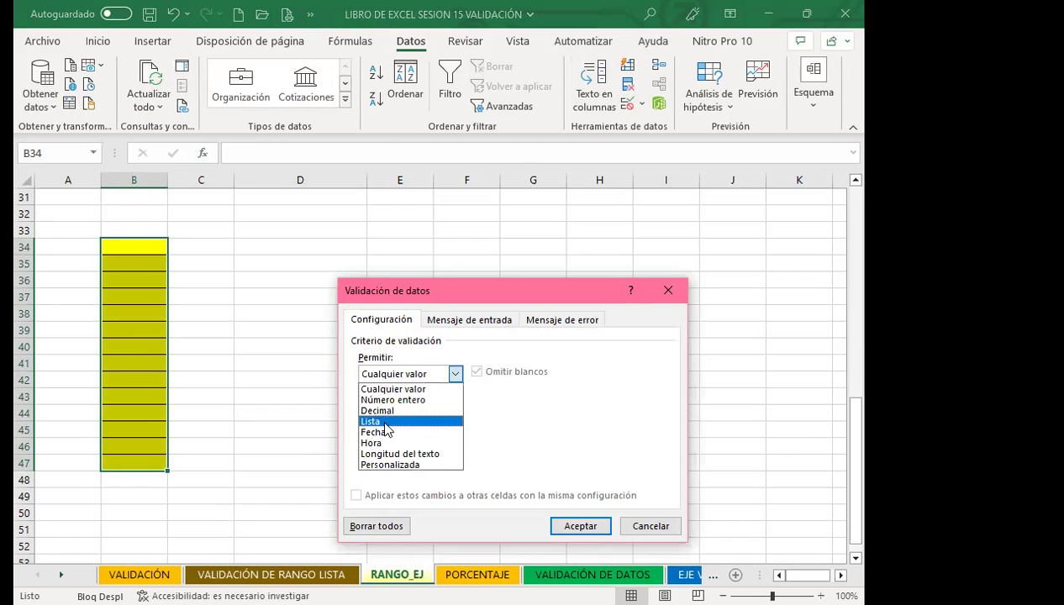
left_click(385, 426)
type("=")
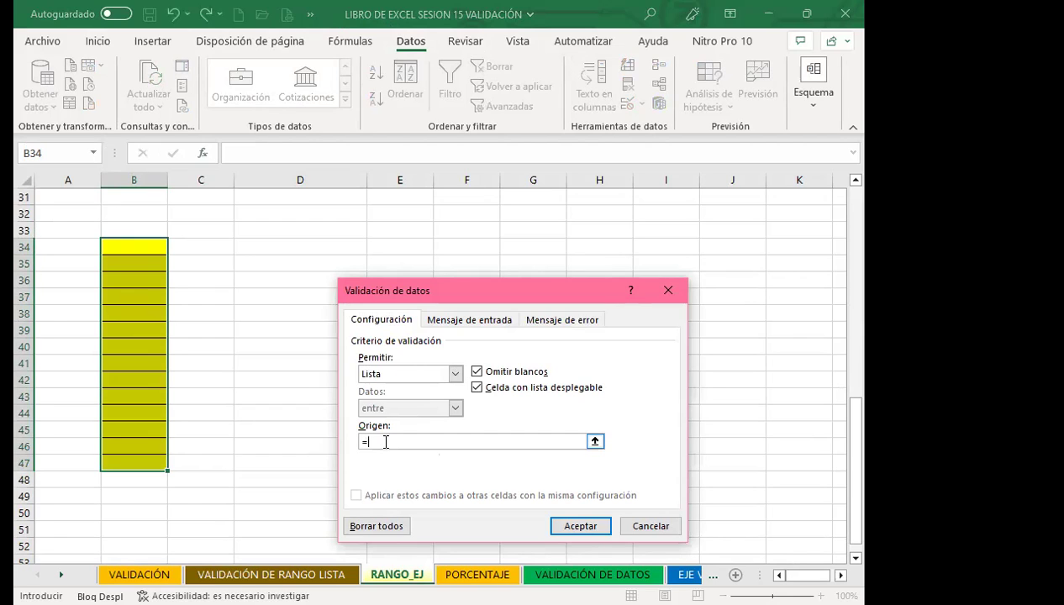
type("VALOR")
left_click(580, 526)
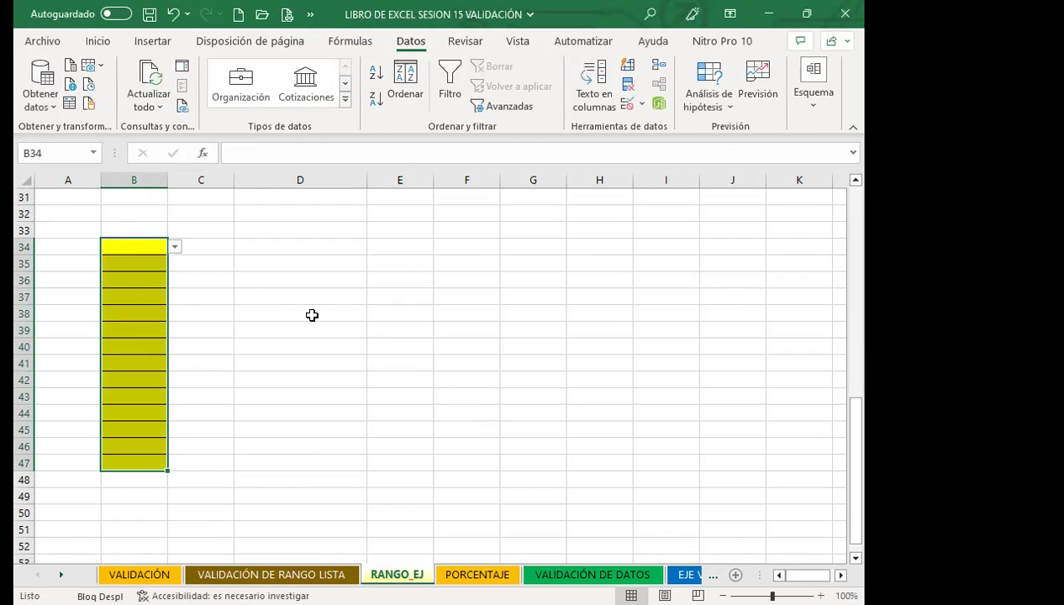
Step: Look over B36's value list, then pick 6 for B38
left_click(138, 281)
left_click(174, 280)
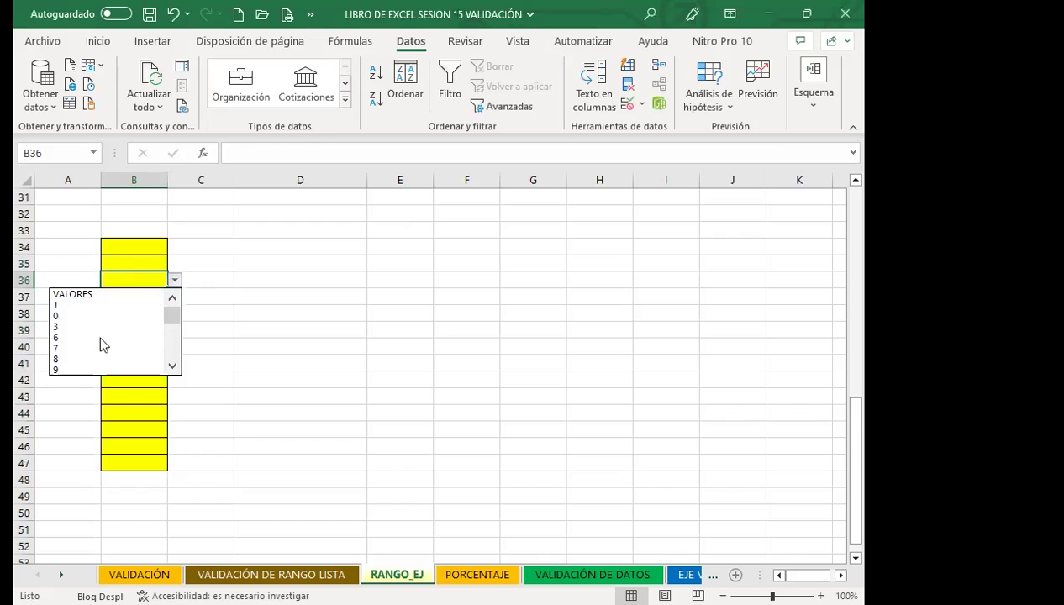
mouse_move(171, 315)
left_mouse_down()
mouse_move(171, 348)
mouse_move(174, 310)
left_mouse_up()
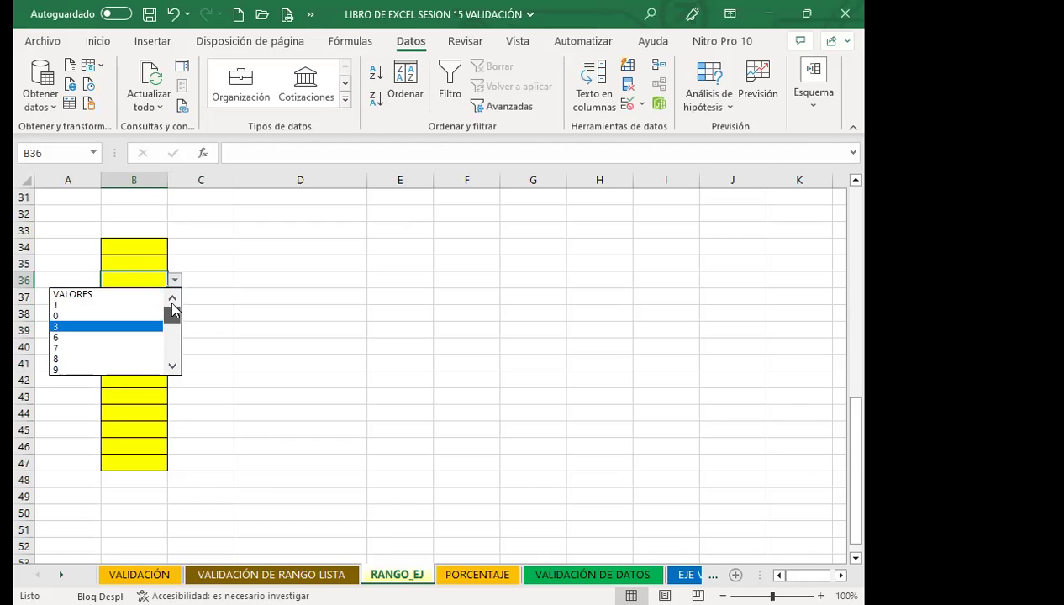
left_click(140, 245)
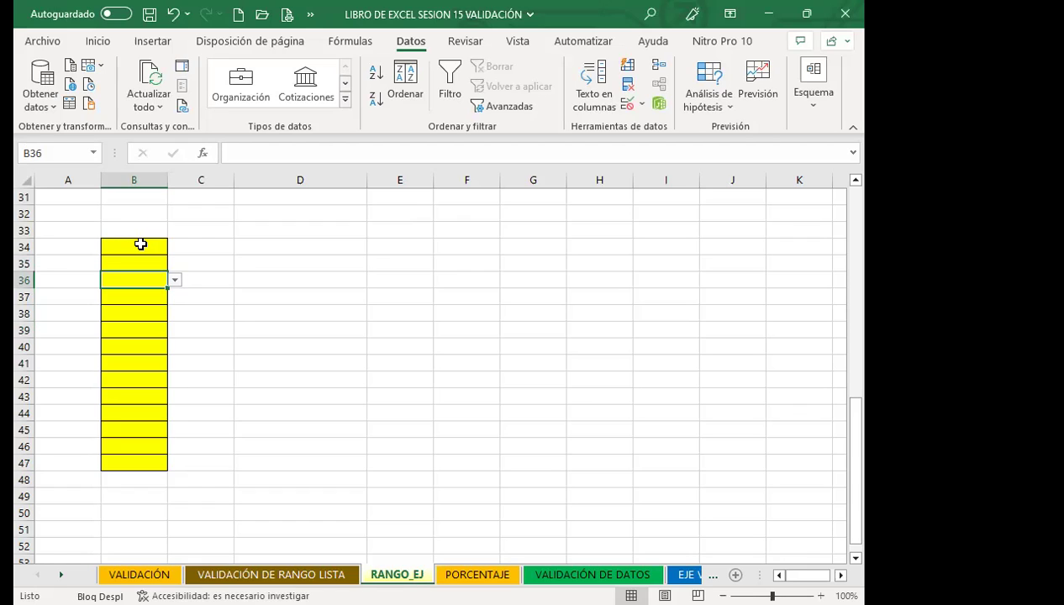
left_click(143, 313)
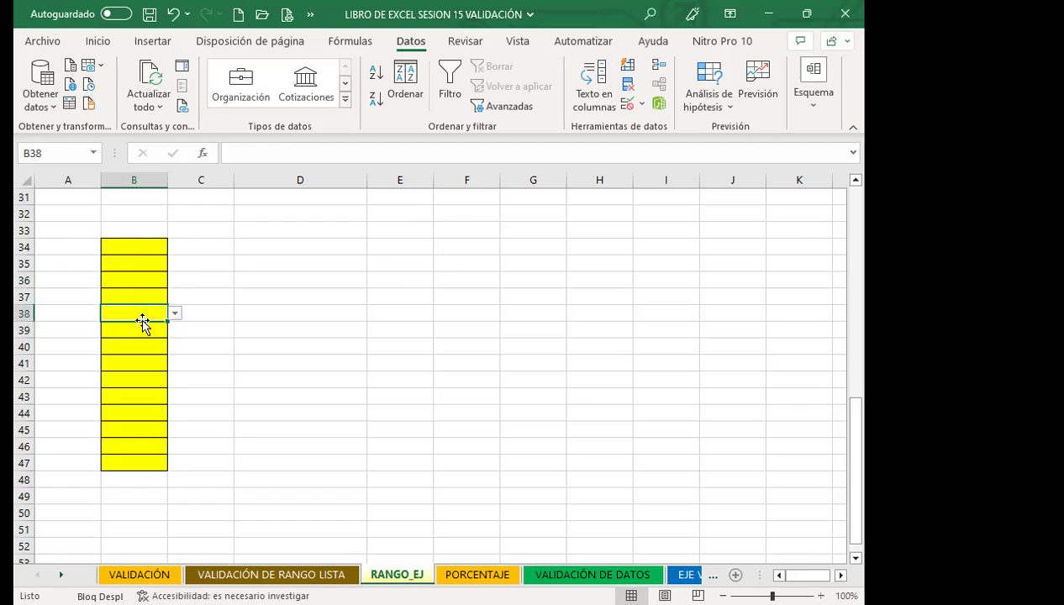
left_click(175, 313)
left_click(131, 371)
Step: Pick 3 for B34 from its list and scroll back up to the names table
left_click(148, 248)
left_click(174, 246)
left_click(109, 294)
left_click(123, 345)
scroll(496, 471, "up", 5)
scroll(496, 471, "up", 5)
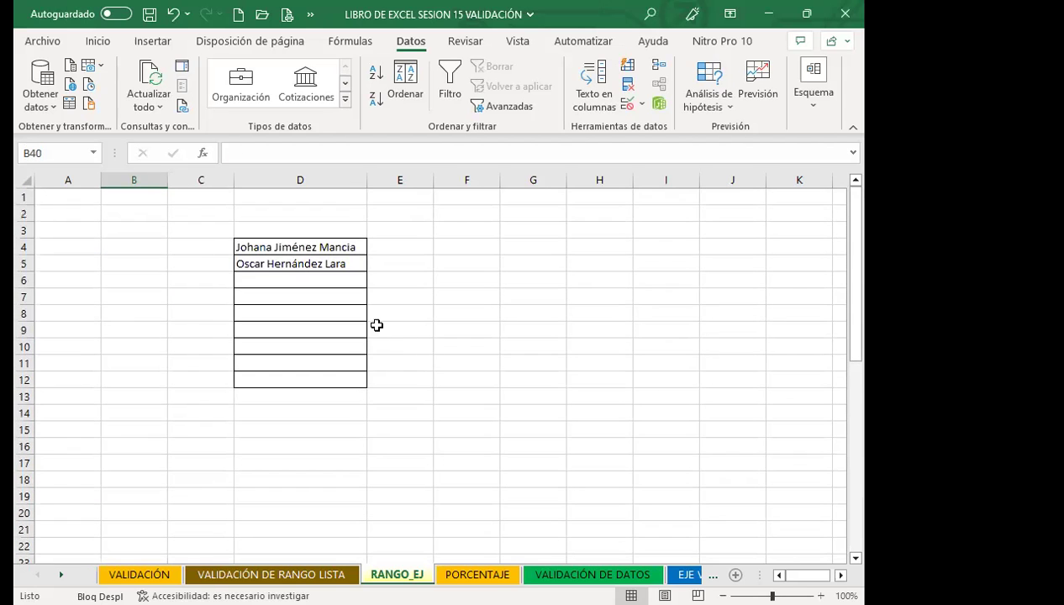
left_click(355, 316)
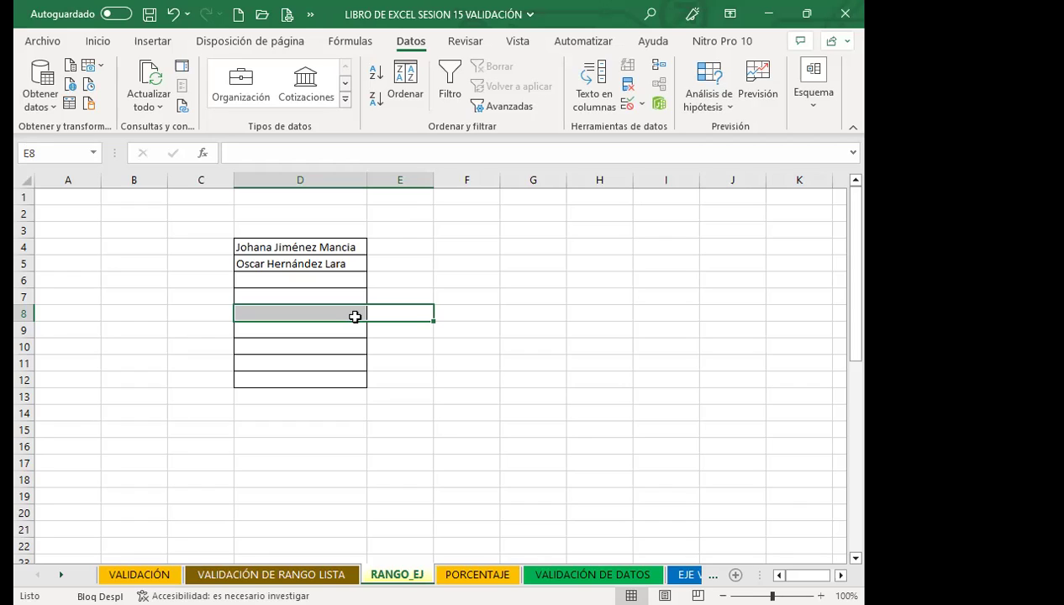
left_click(316, 284)
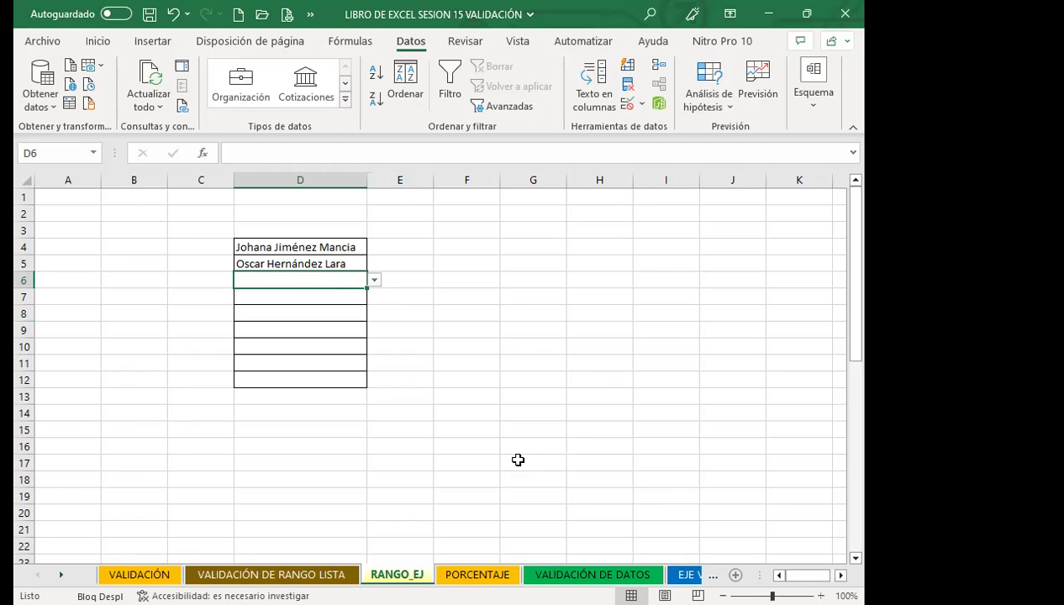
left_click(407, 413)
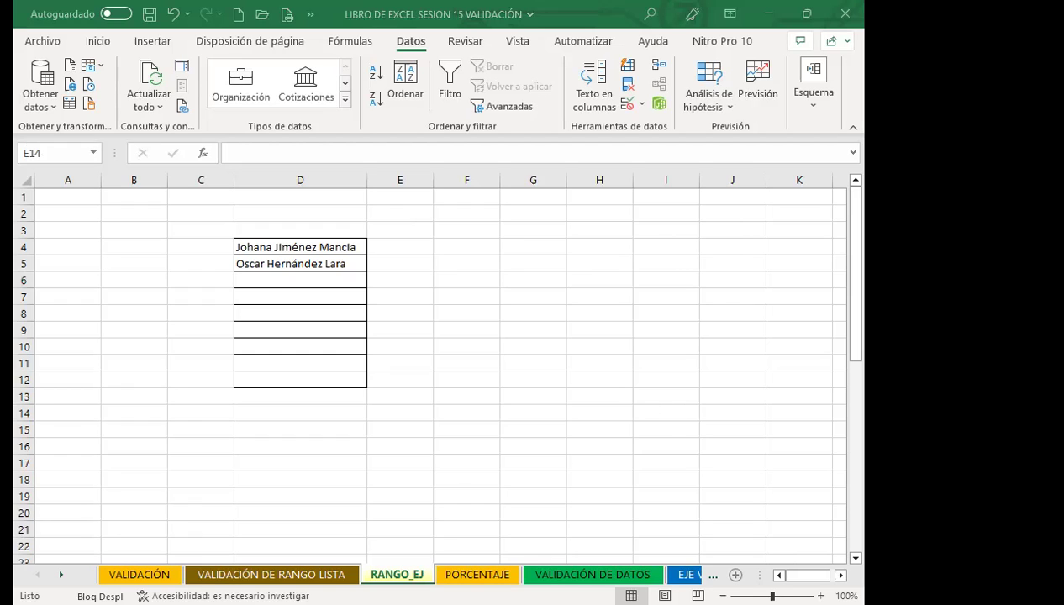
Step: Create a new folder in Música and erase its default name 'Nueva carpeta'
key("alt+Tab")
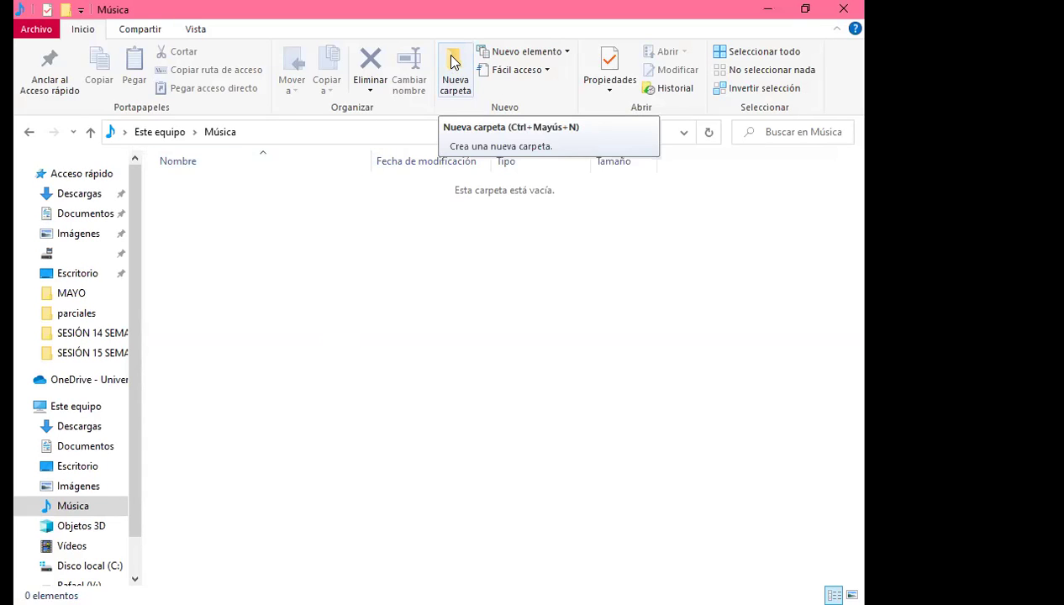
key("ctrl+shift+n")
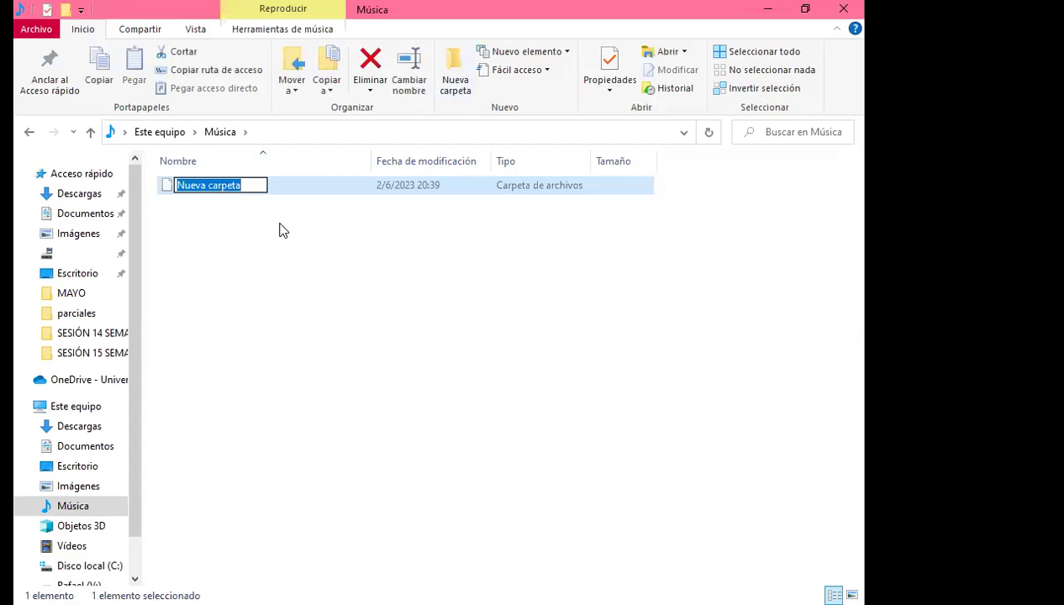
left_click(211, 230)
left_click(216, 193)
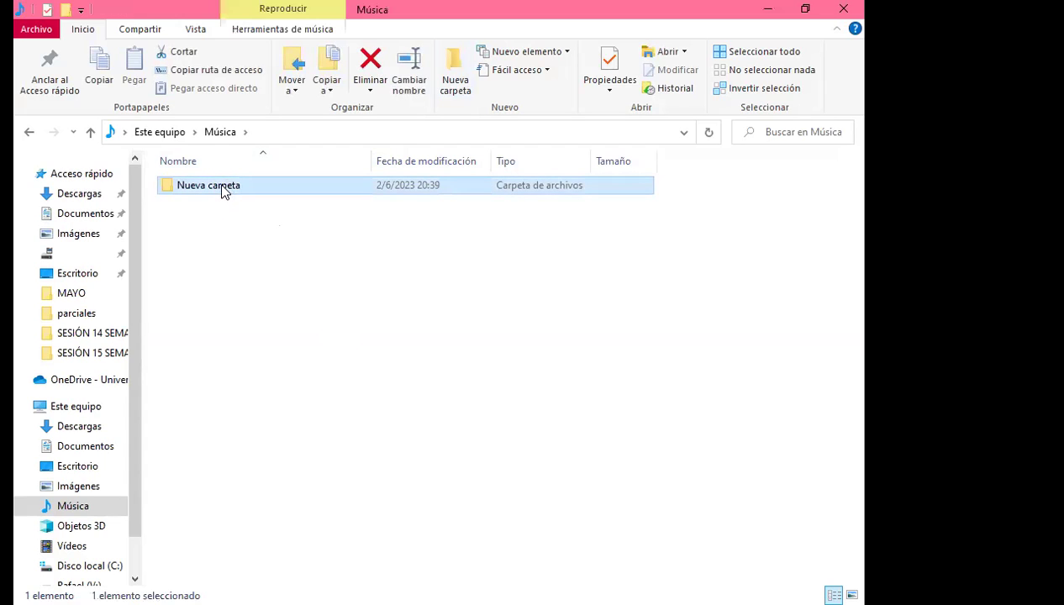
left_click(224, 190)
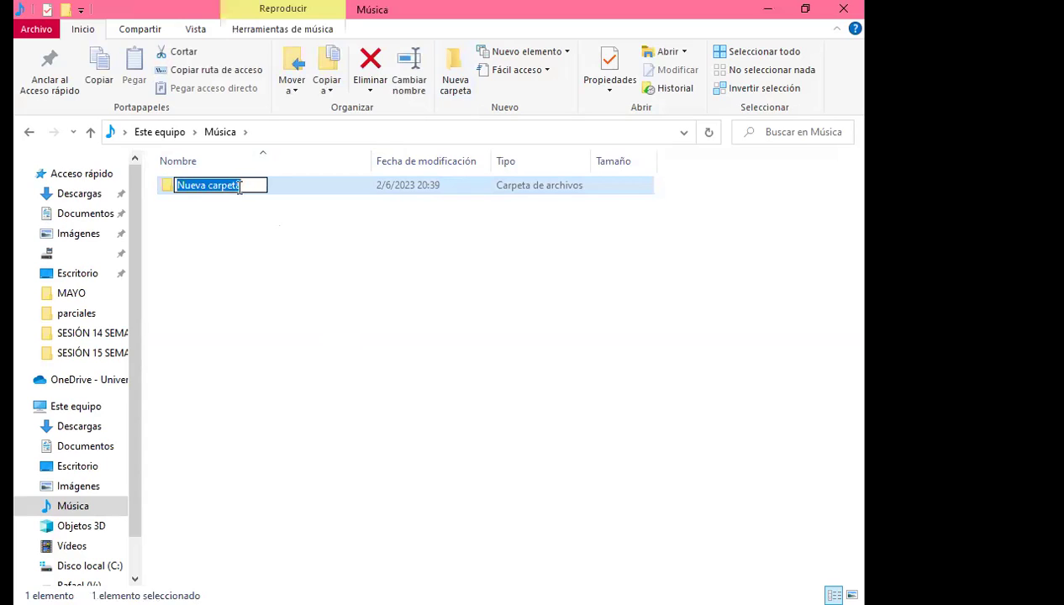
key("BackSpace")
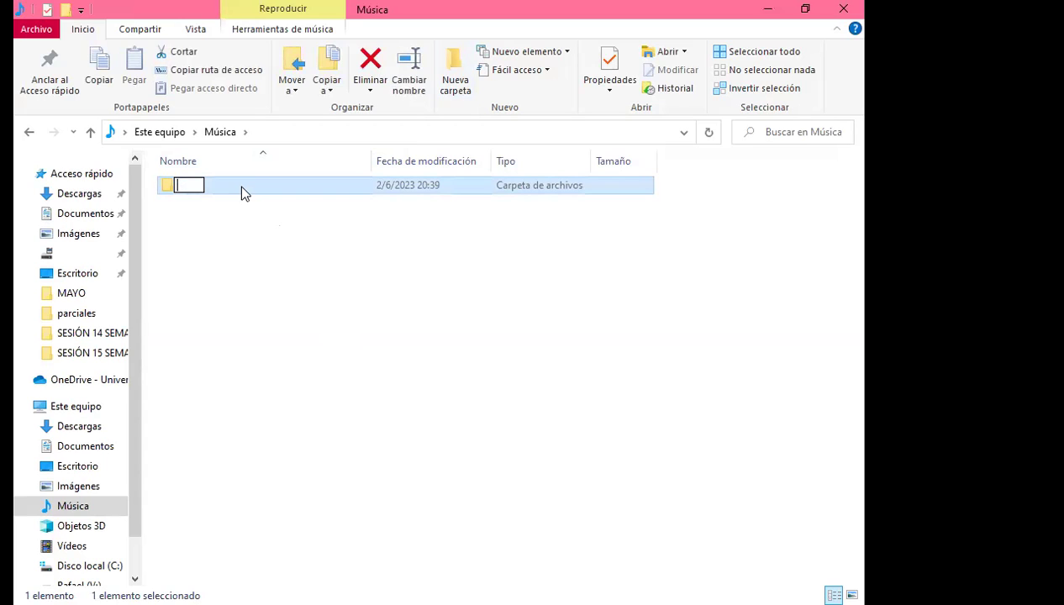
left_click(219, 242)
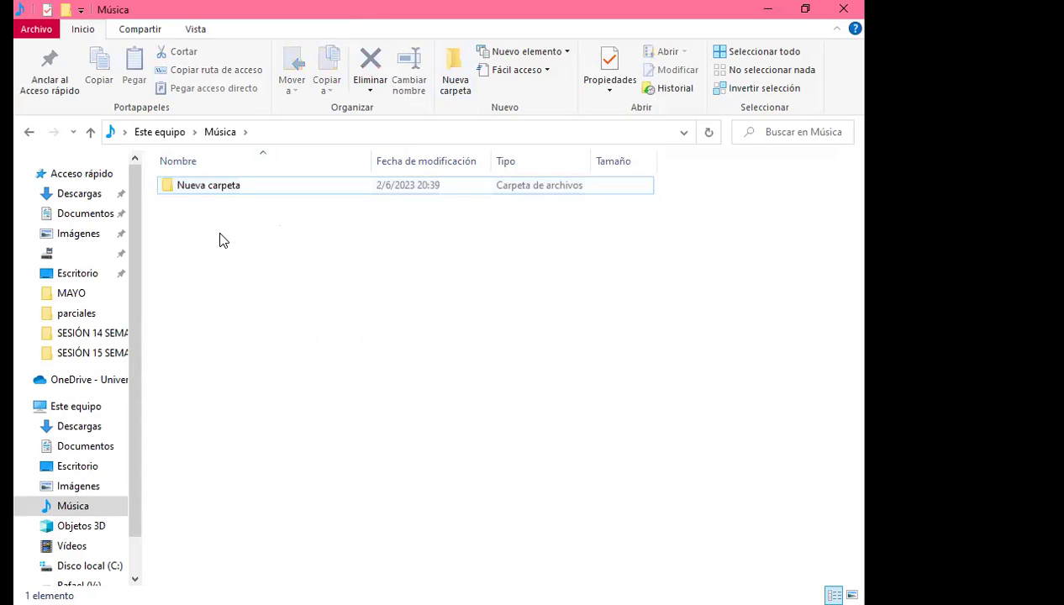
Step: Rename the new folder again, leaving its name blank
left_click(232, 192)
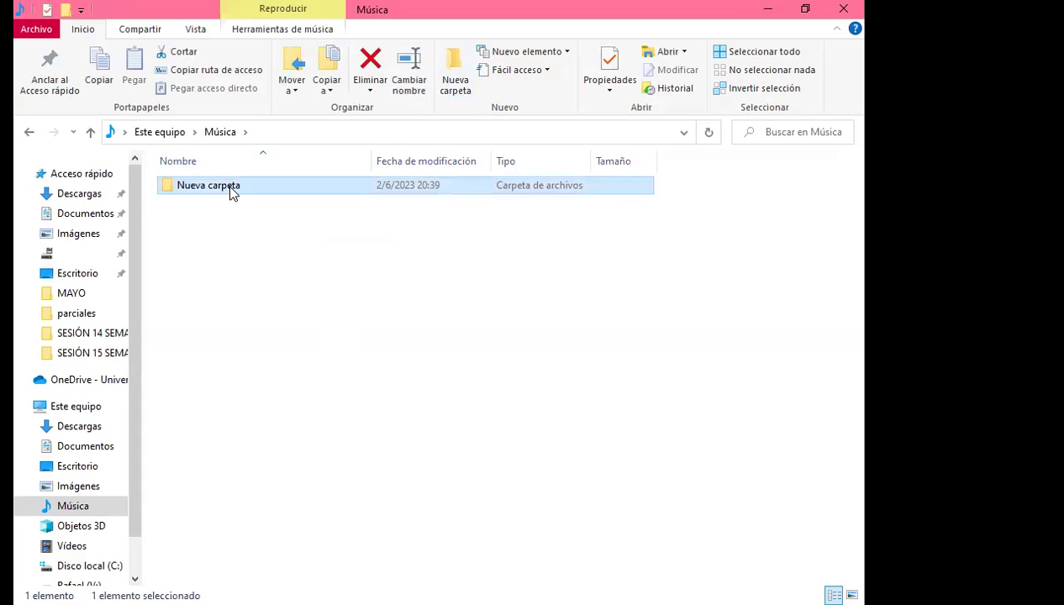
key("ctrl+e")
left_click(232, 192)
left_click(413, 59)
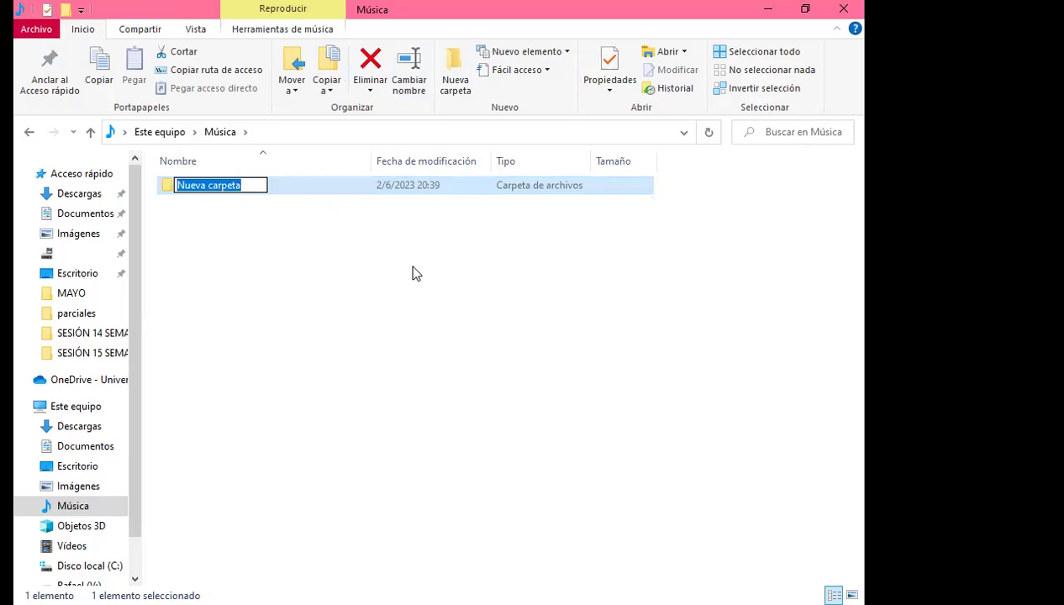
key("BackSpace")
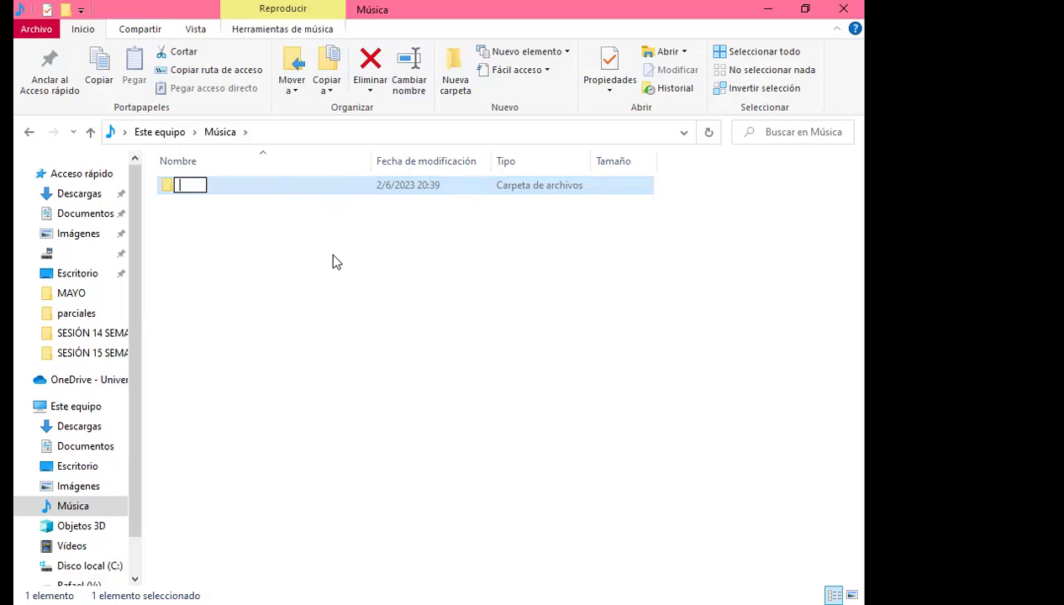
left_click(238, 225)
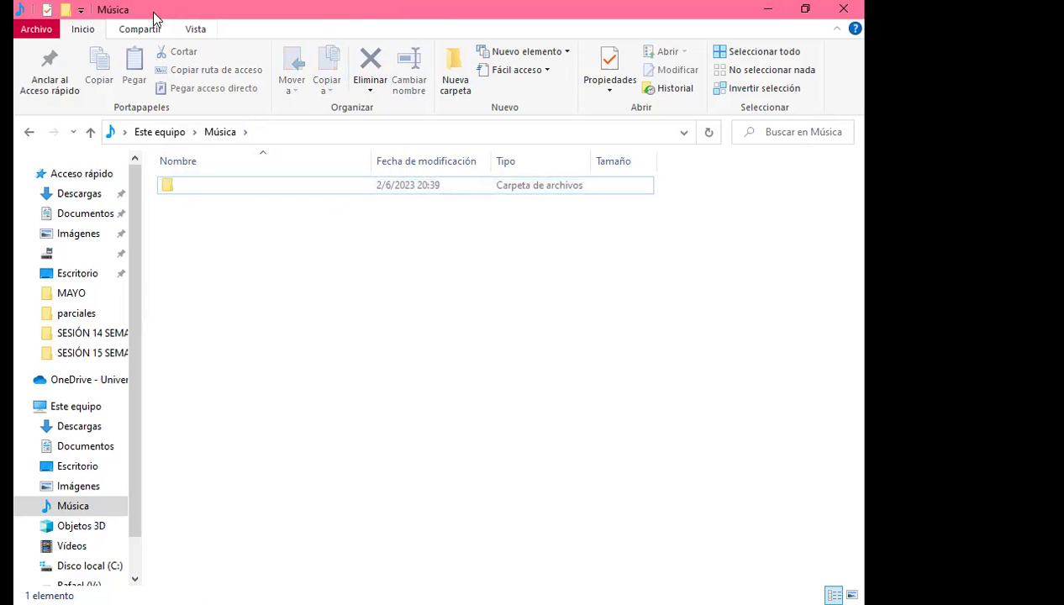
Step: Switch Música to large icons and open the nameless folder
left_click(196, 29)
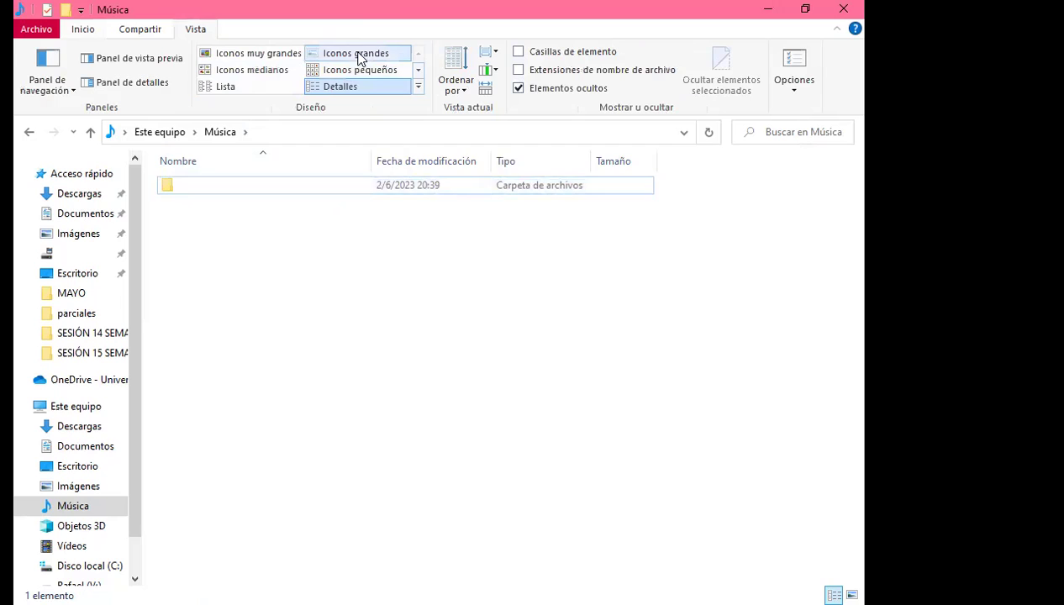
left_click(357, 54)
left_click(232, 222)
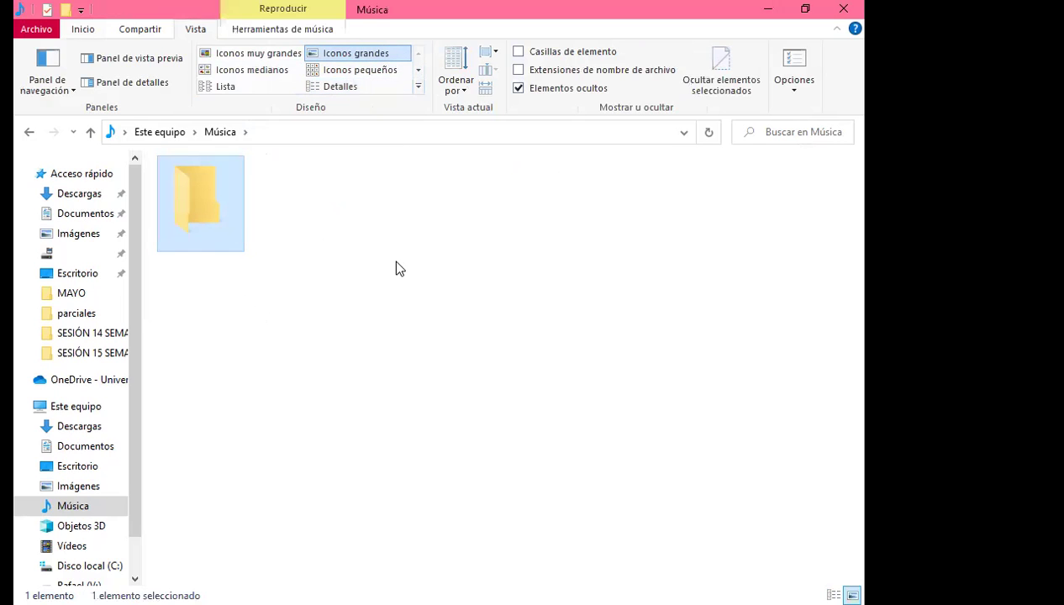
left_click(396, 262)
double_click(199, 217)
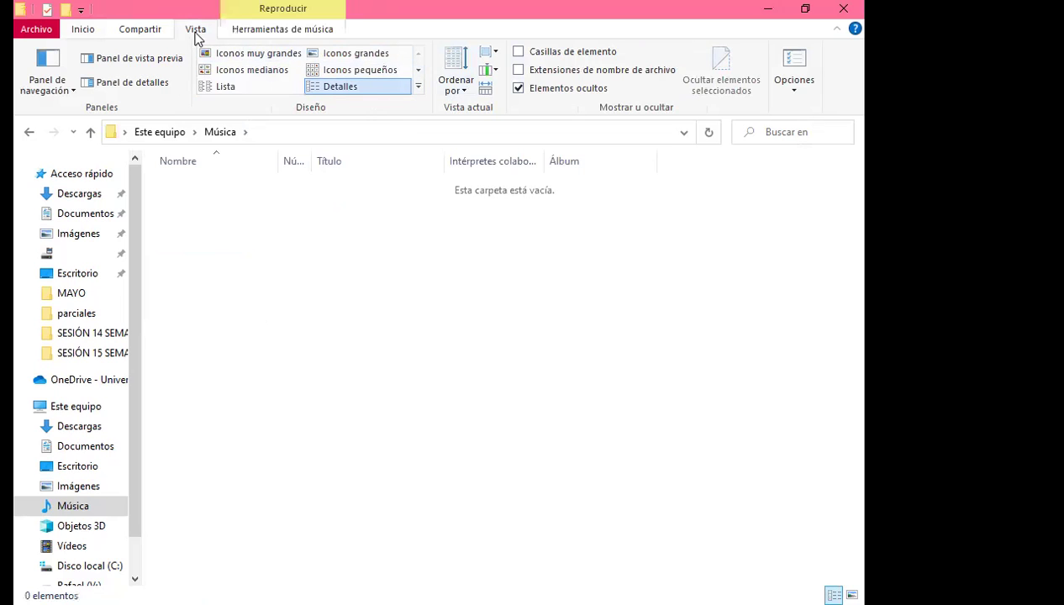
Step: Create a new folder inside it and save it with a blank name
left_click(82, 30)
left_click(456, 74)
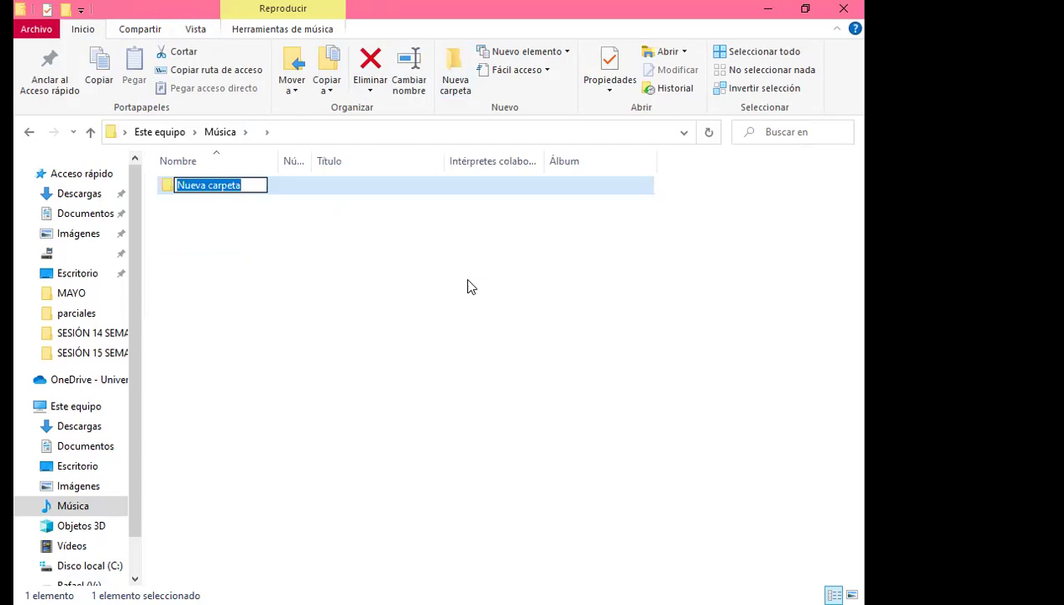
key("BackSpace")
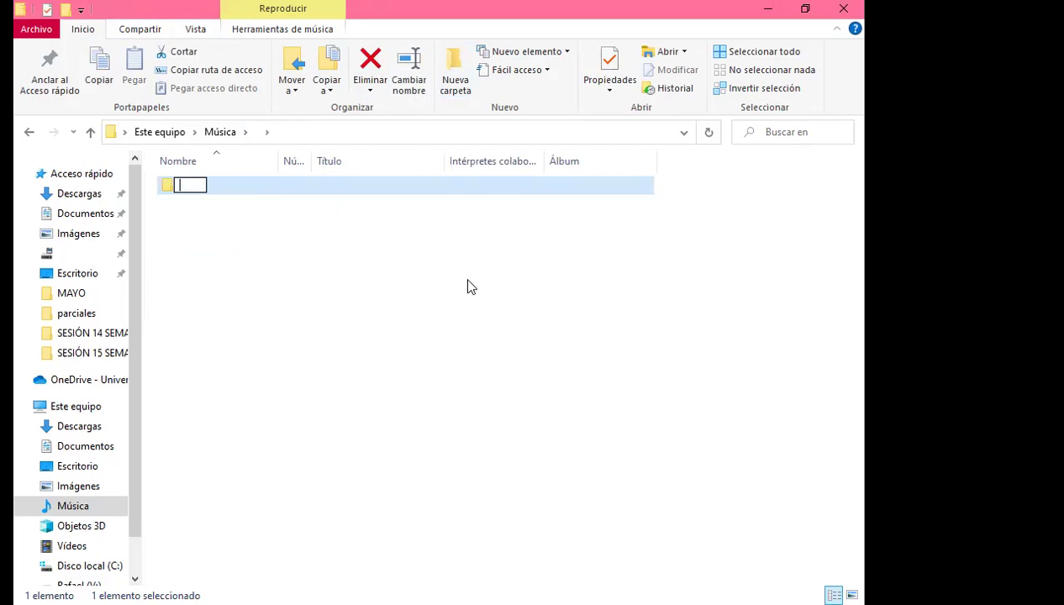
left_click(207, 202)
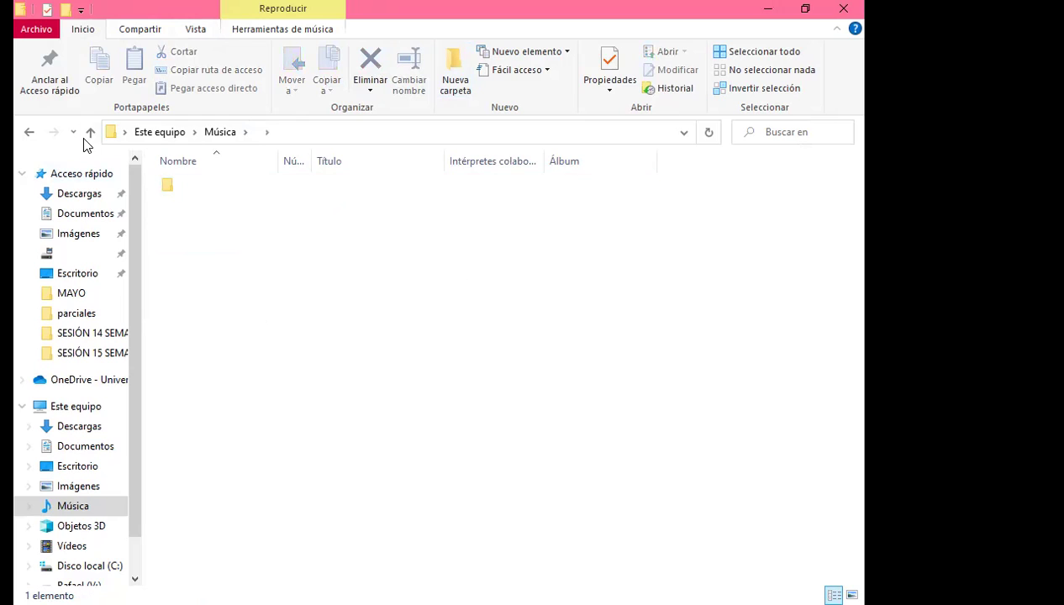
left_click(276, 238)
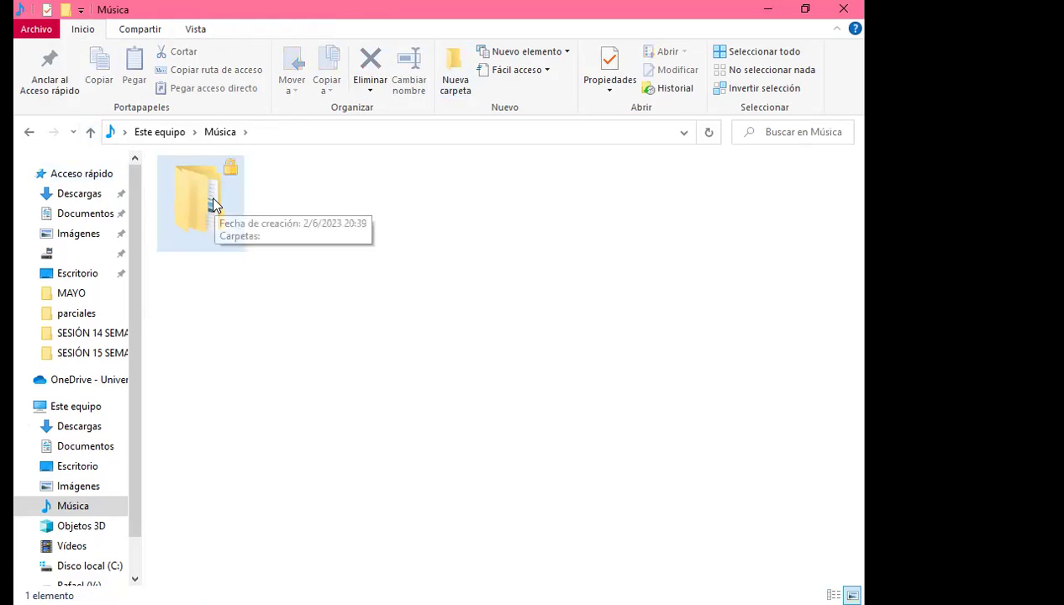
Step: Delete the nested blank-named folder, then undo to restore it
left_click(162, 184)
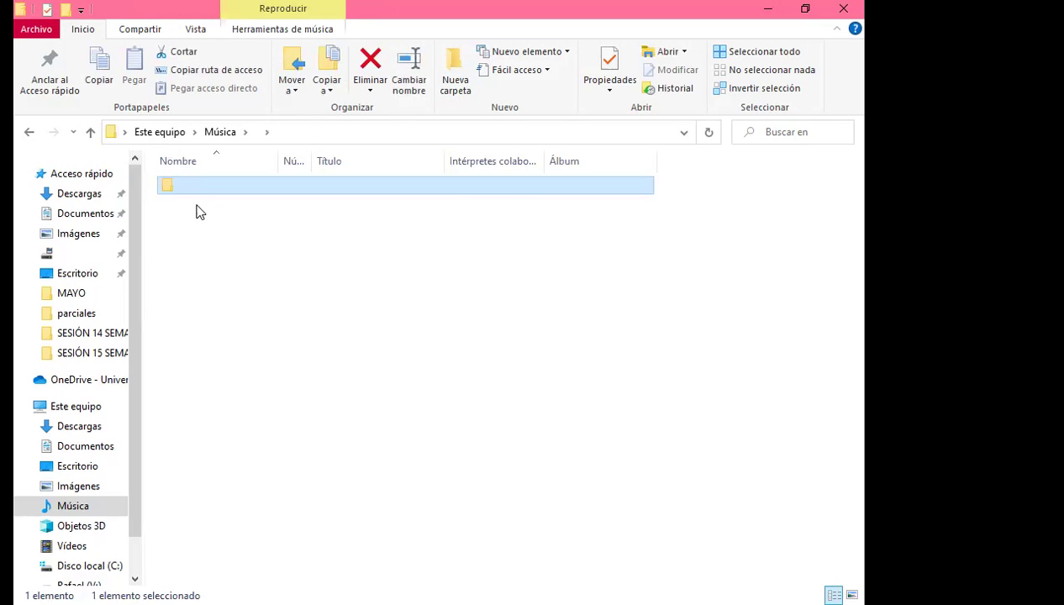
key("Delete")
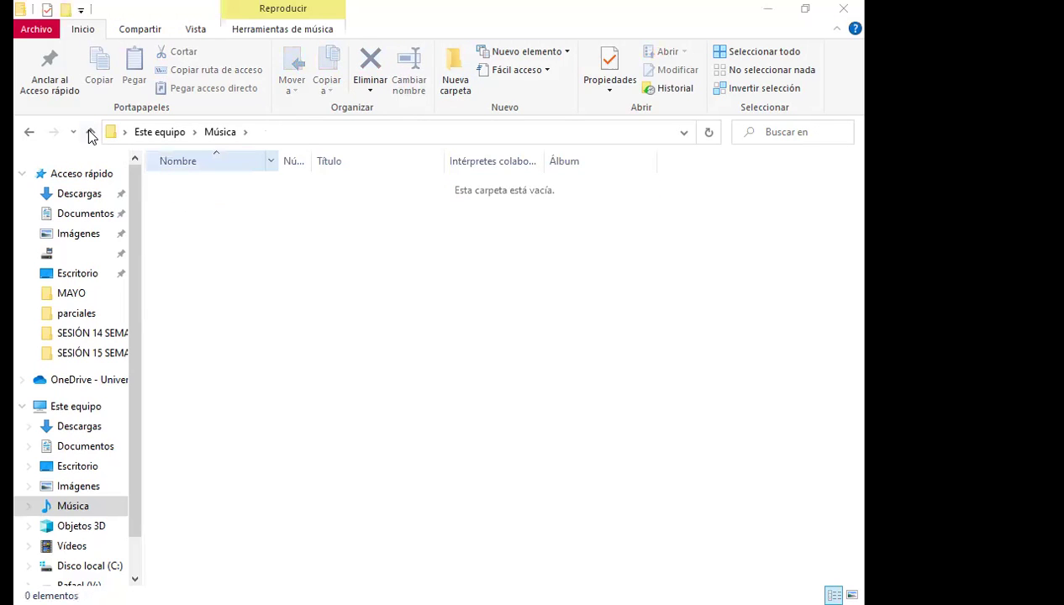
key("ctrl+z")
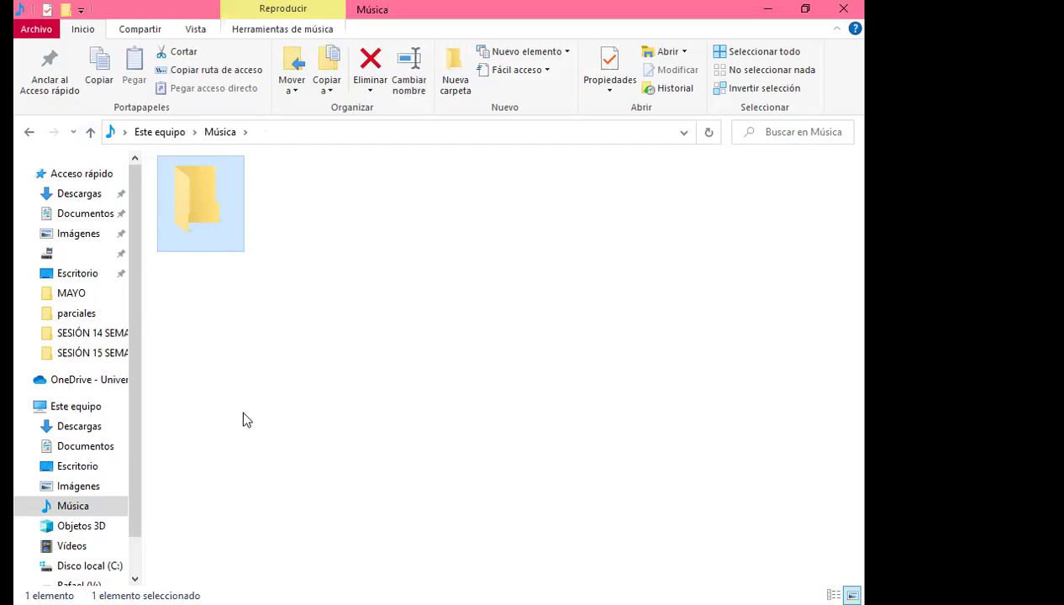
Step: Give the blank-named folder a users-and-key icon through Properties, then reopen its Properties
right_click(198, 222)
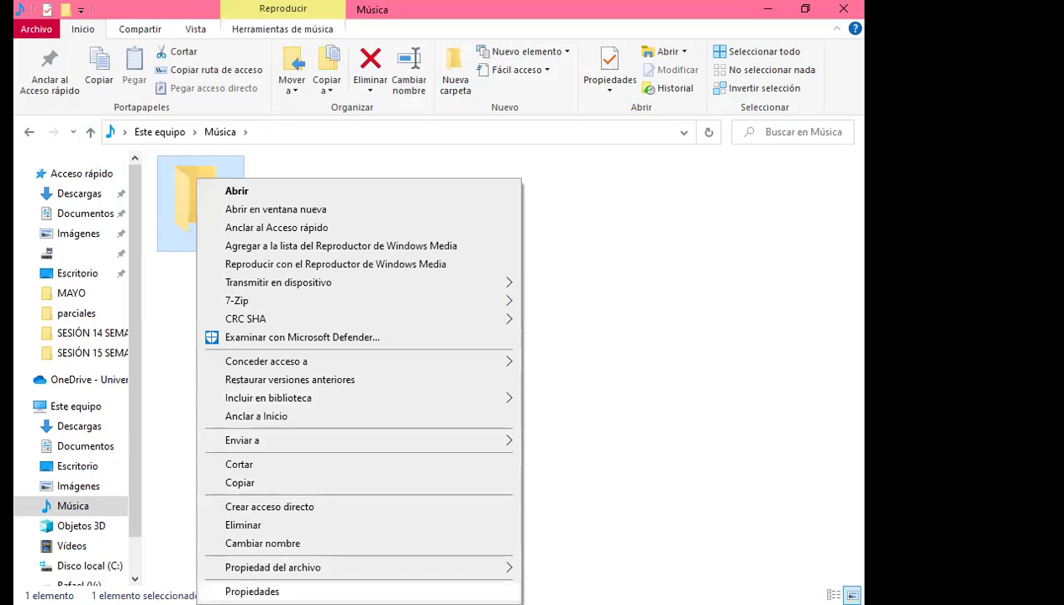
left_click(252, 592)
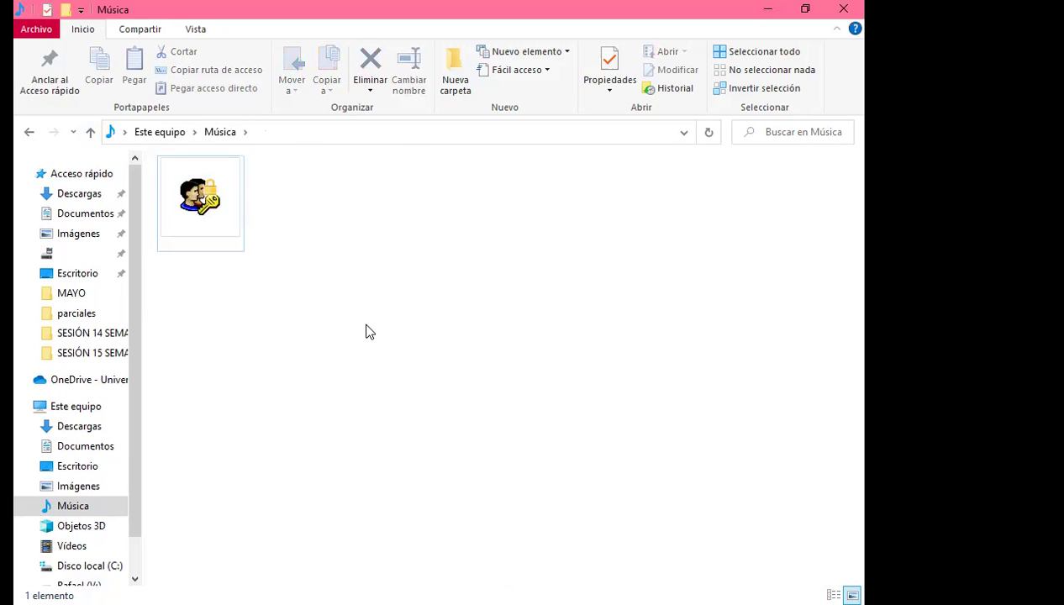
left_click(207, 218)
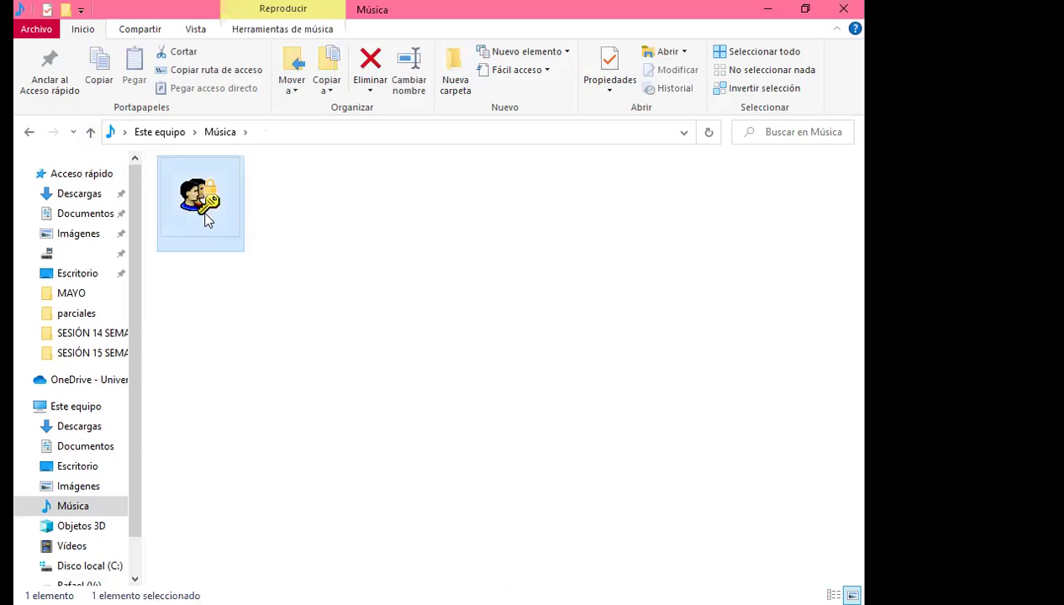
right_click(205, 210)
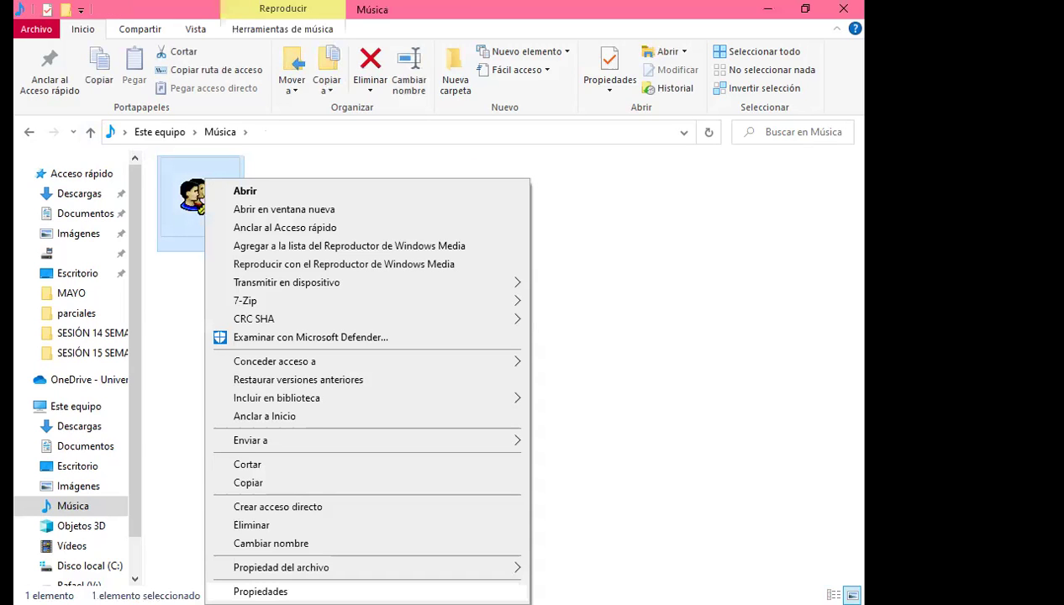
left_click(261, 592)
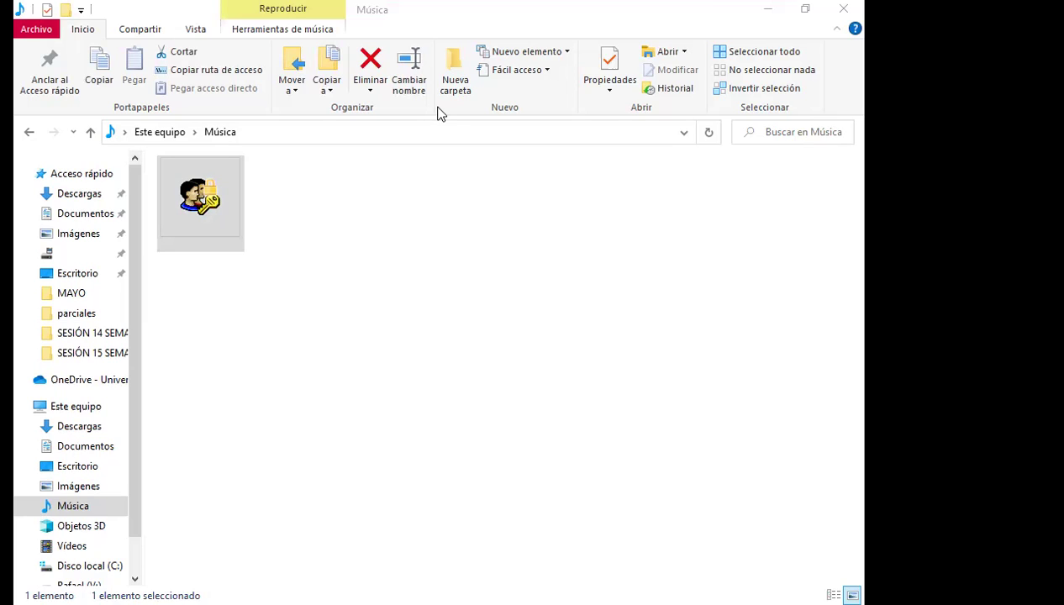
Step: Apply the green tree icon to the folder, refresh the view, and return to the Excel workbook
left_click(261, 370)
right_click(295, 296)
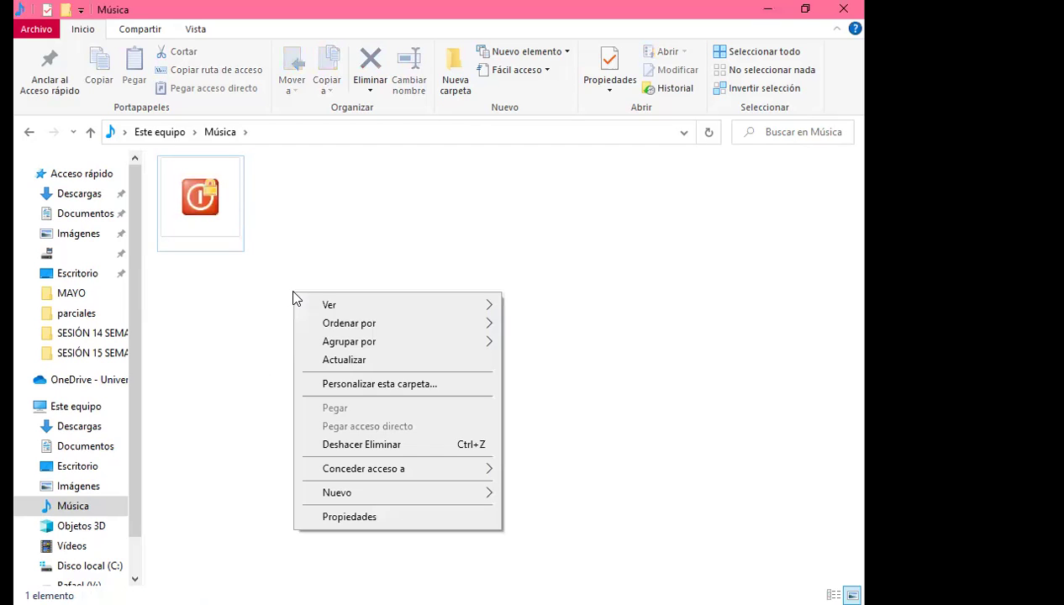
left_click(330, 362)
left_click(226, 215)
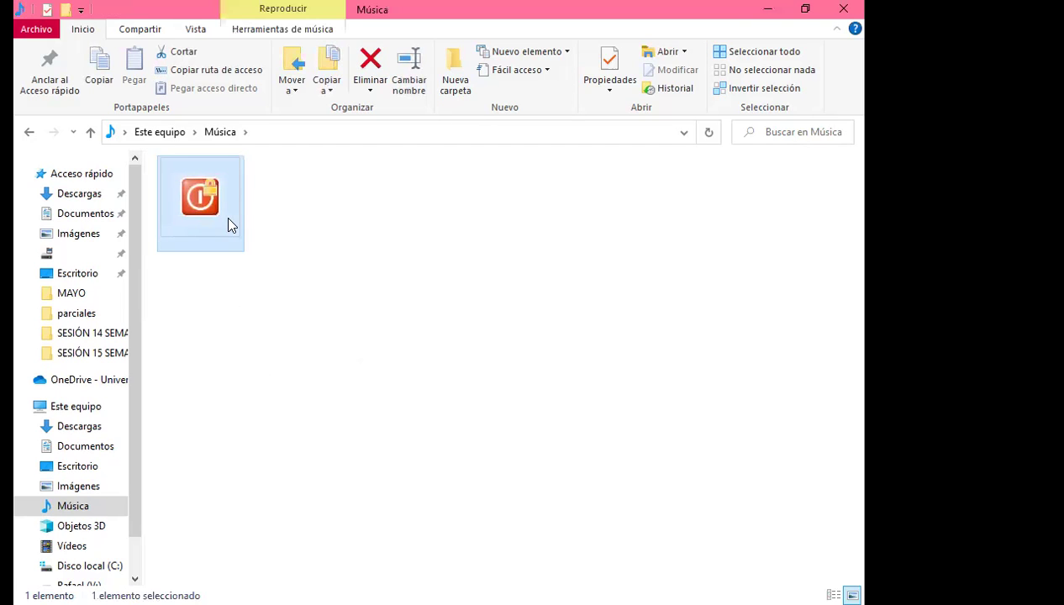
left_click(339, 306)
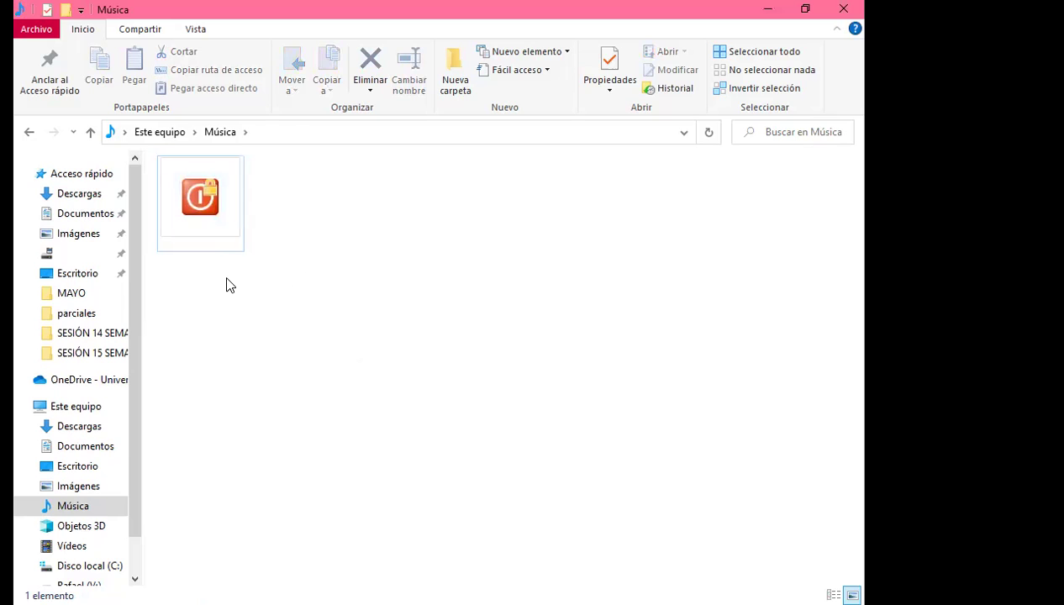
left_click(232, 225)
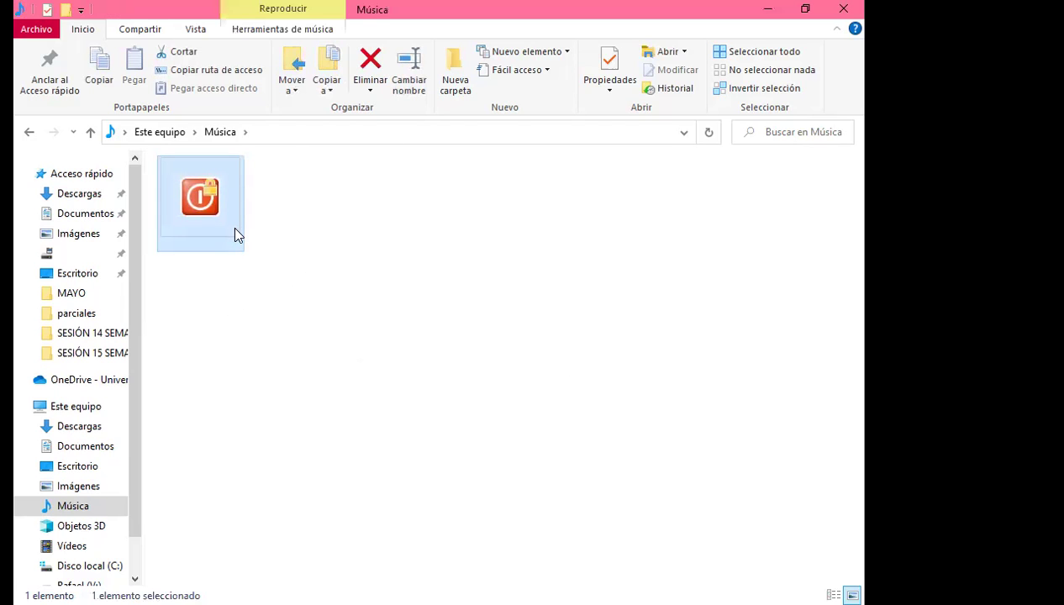
right_click(232, 225)
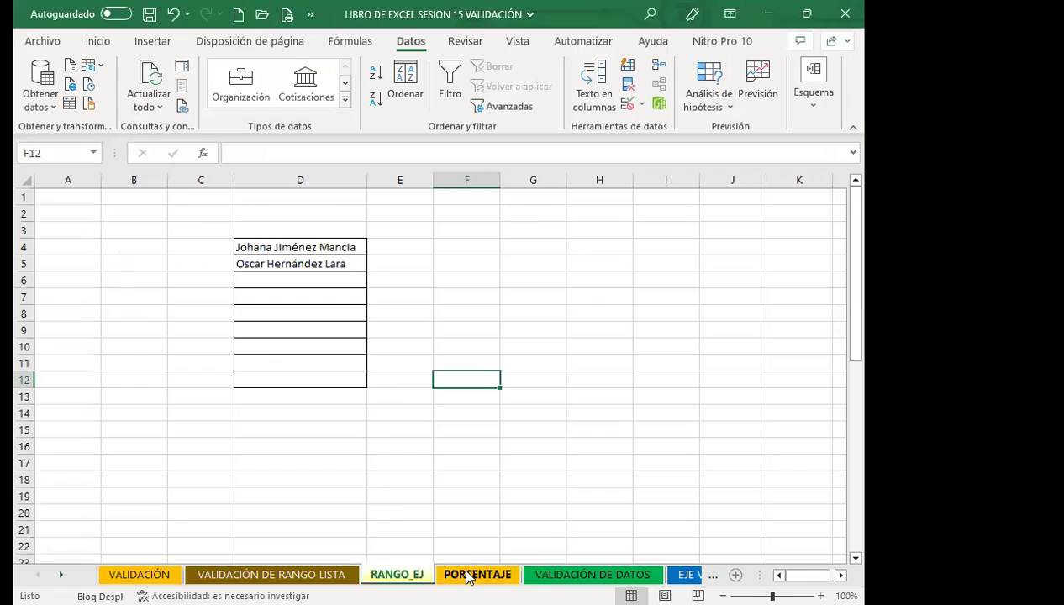
left_click(476, 574)
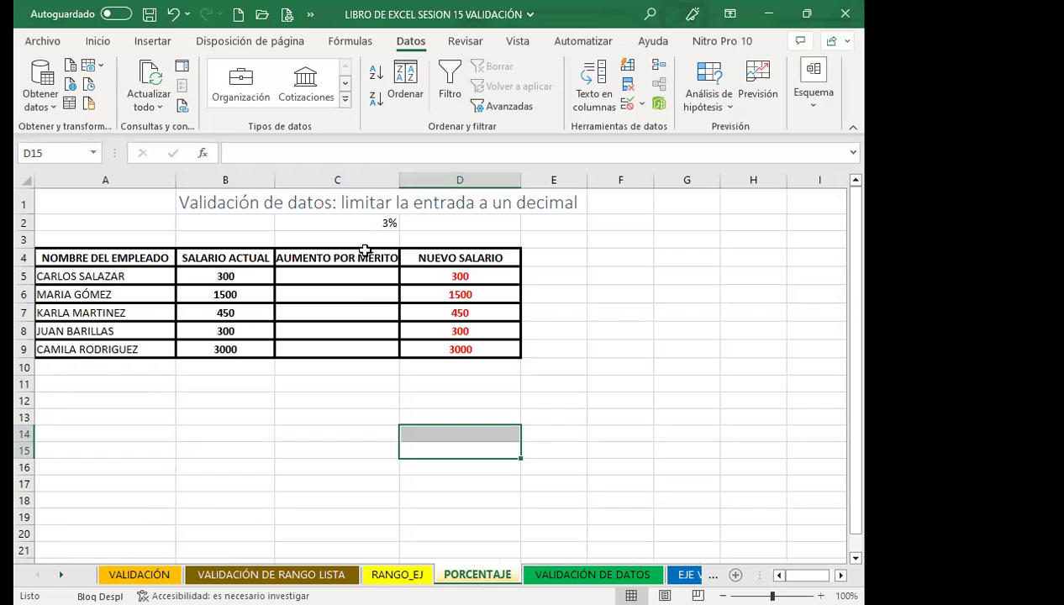
Step: Select C5:C9 and review its validation: Decimal, less than or equal to 0.03
left_click(332, 224)
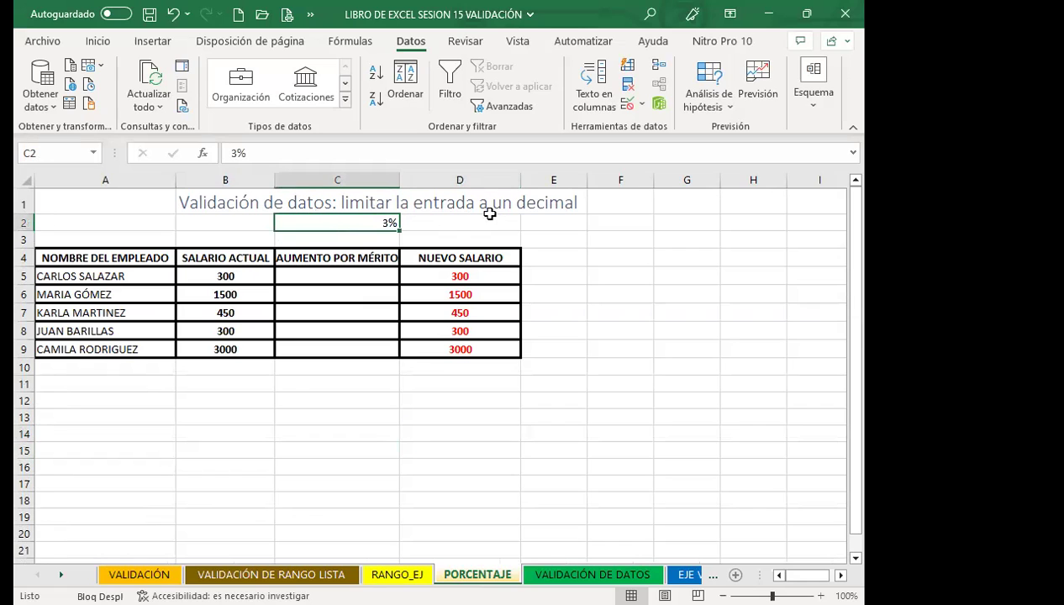
left_click(554, 210)
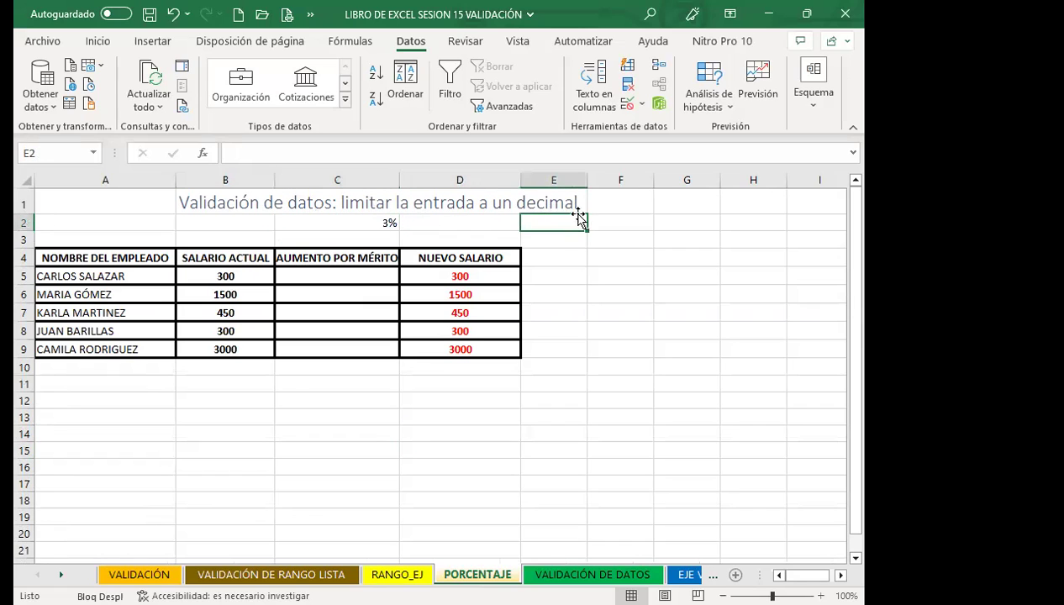
left_click_drag(334, 276, 337, 349)
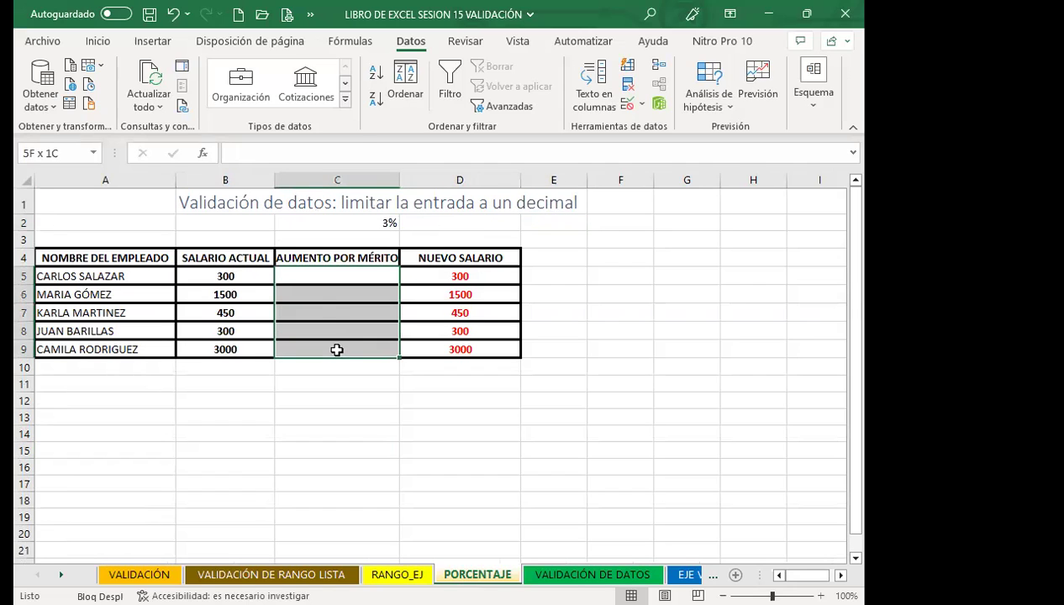
left_click(627, 104)
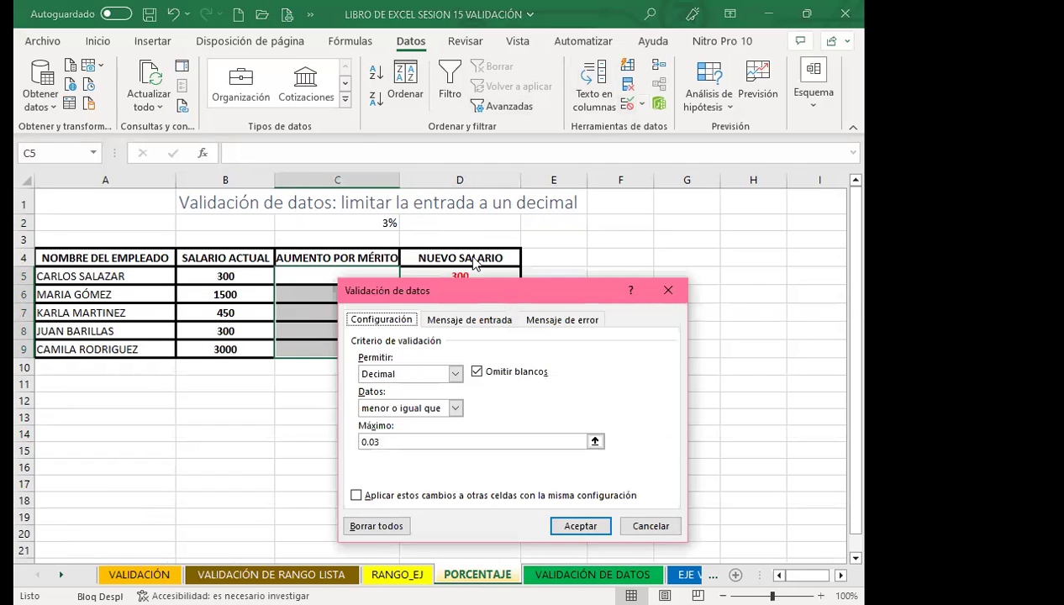
left_click(586, 266)
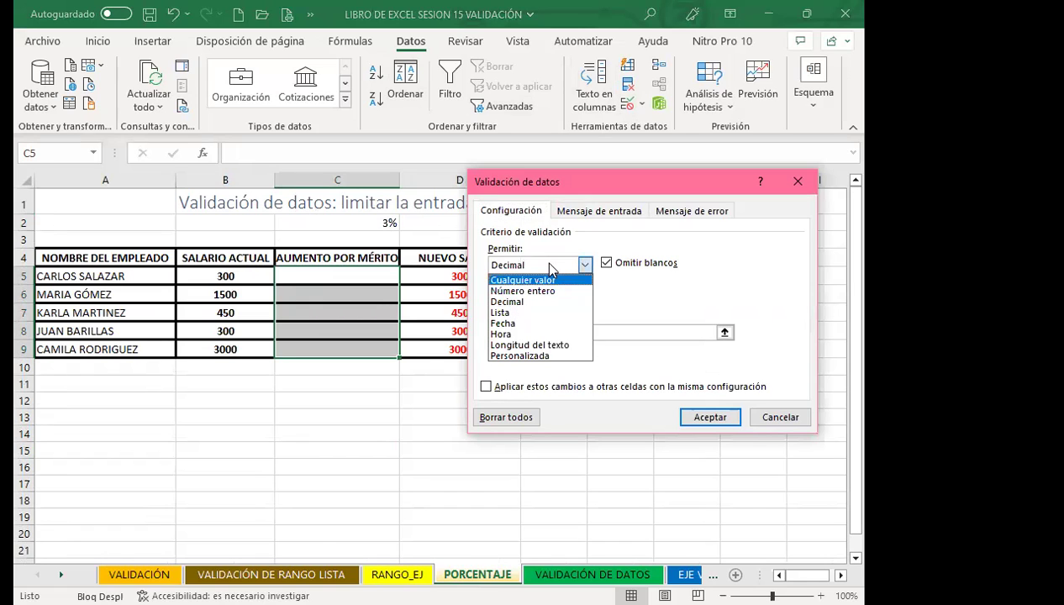
left_click(511, 268)
left_click(523, 333)
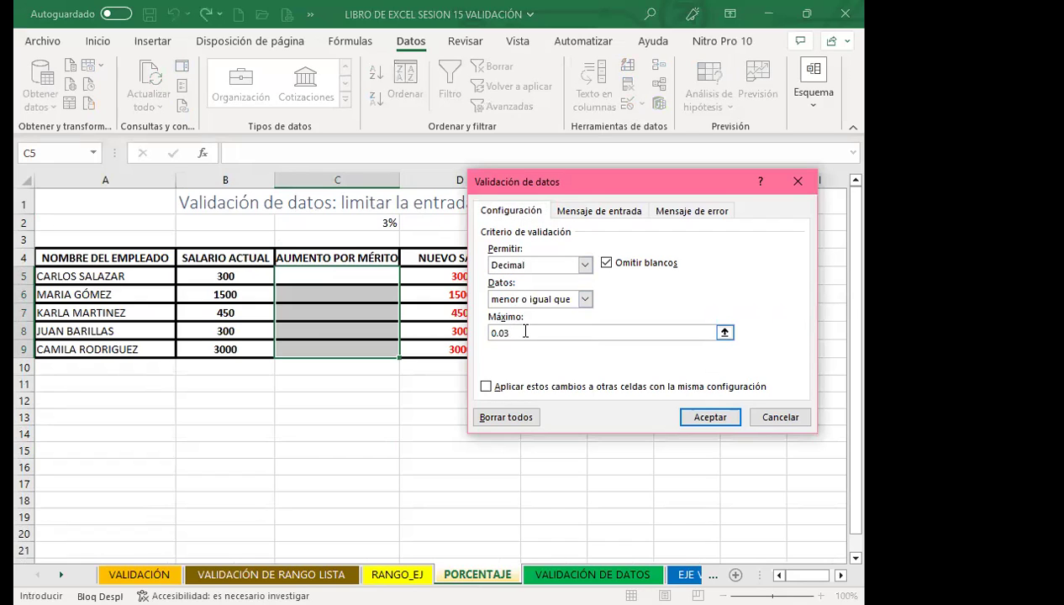
left_click(536, 334)
Step: Apply the rule and confirm that 0.04 in C5 is rejected, cancelling the error
left_click(698, 413)
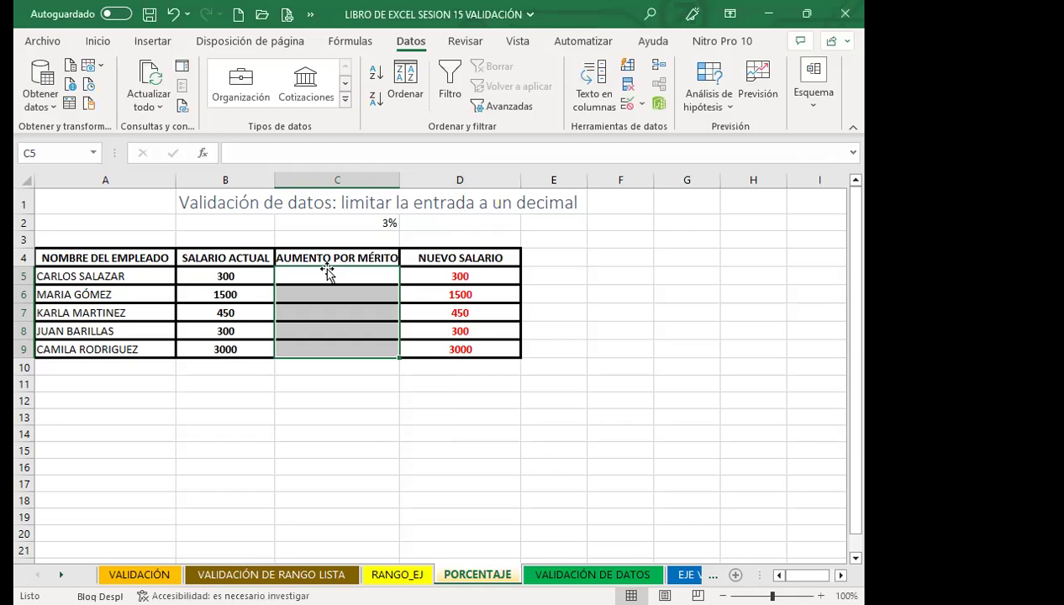
type("0.04")
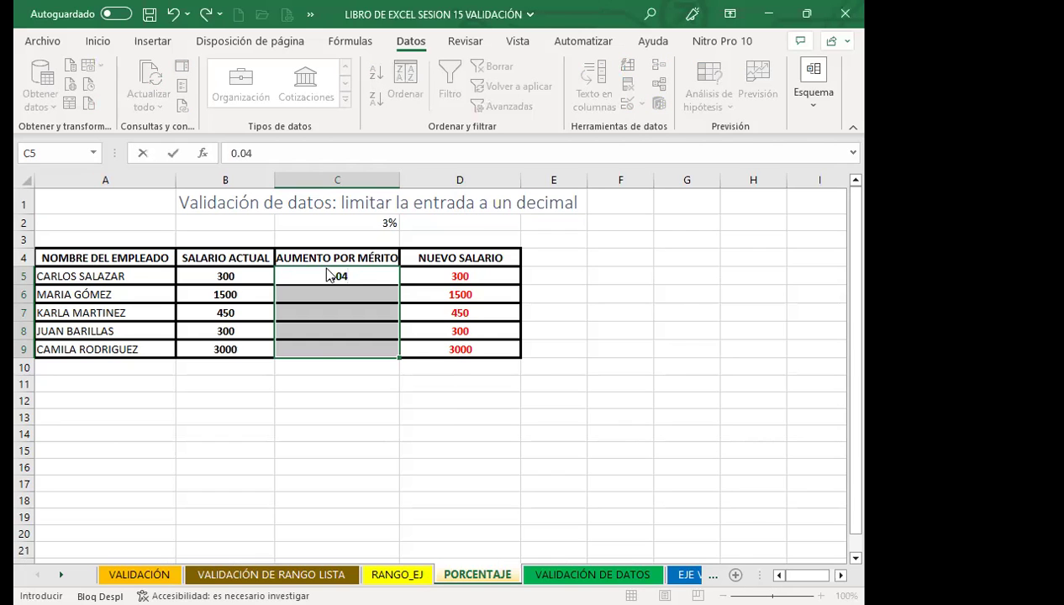
key("Return")
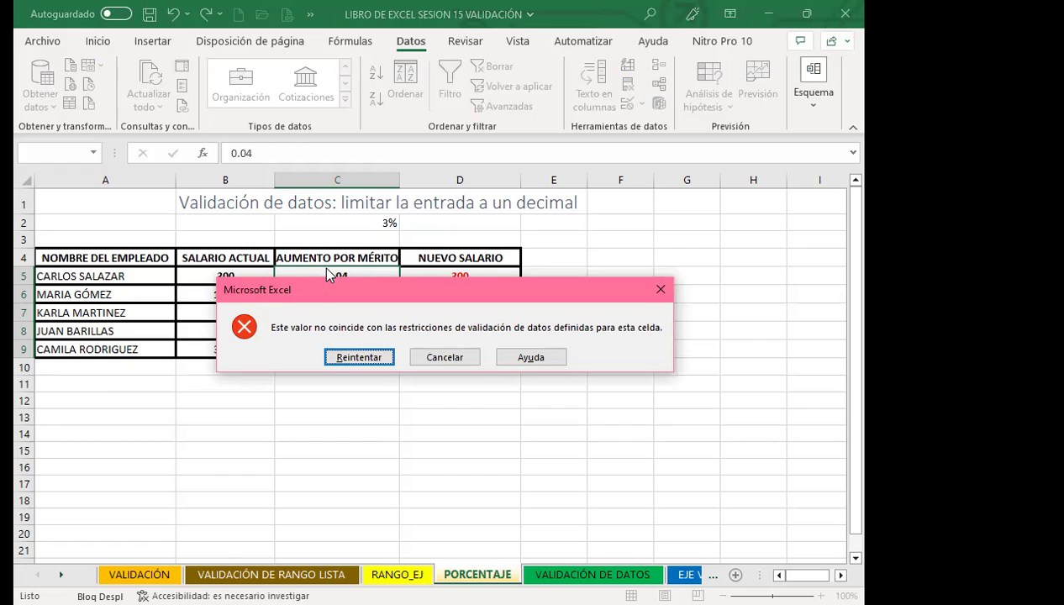
left_click(661, 289)
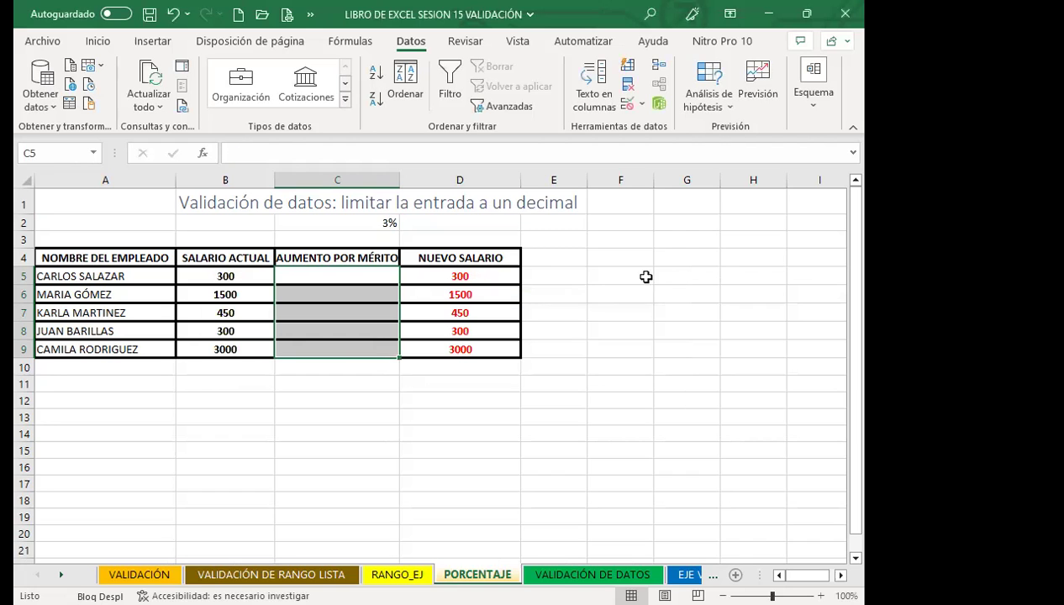
Step: Enter 0.03 in C5, then review the name, salary and merit-raise columns
left_click(363, 274)
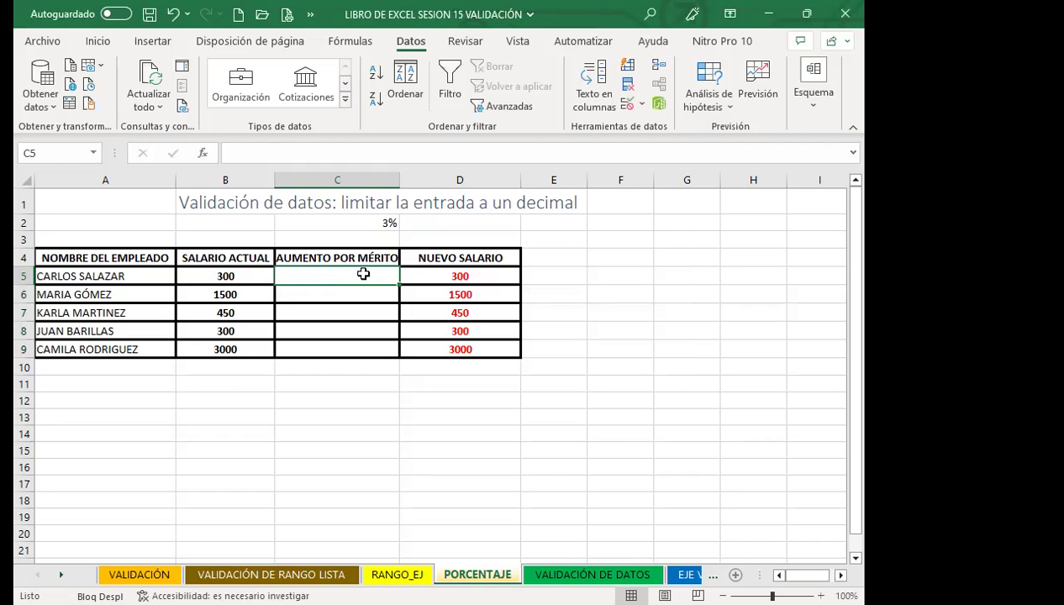
type("0.03")
key("Return")
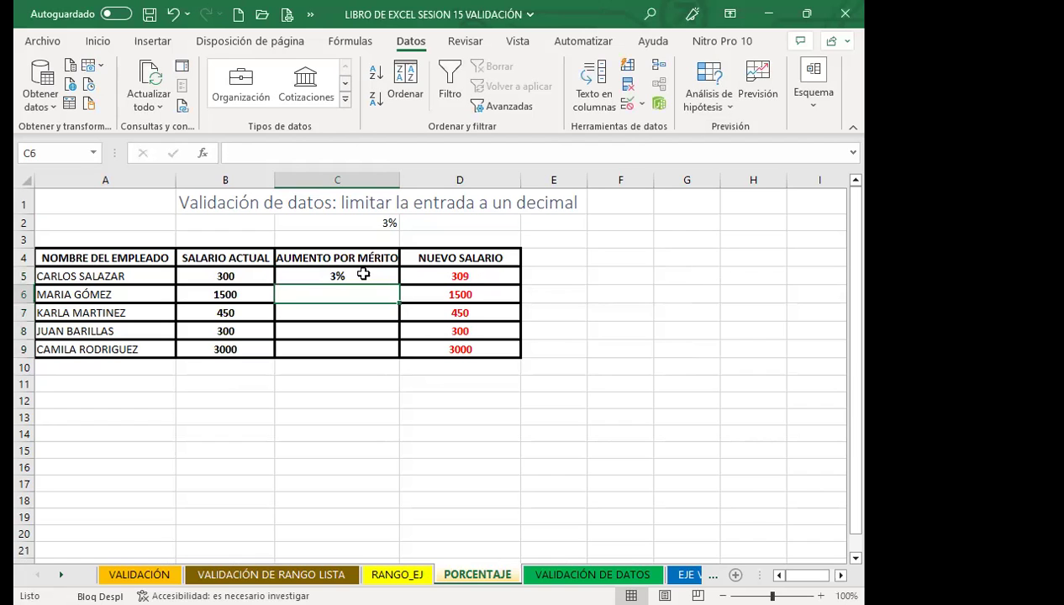
left_click(94, 271)
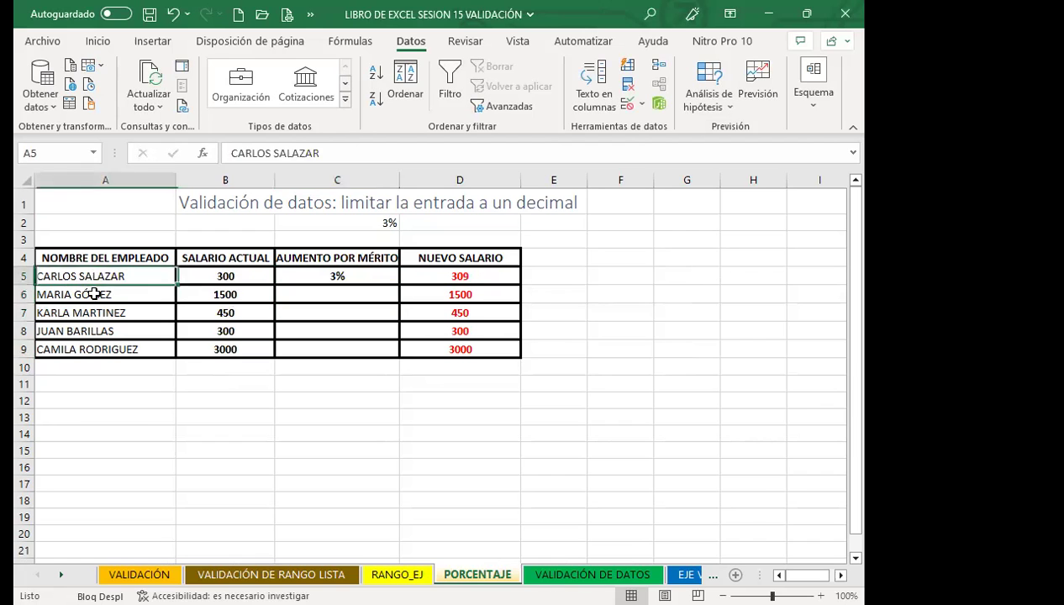
left_click_drag(94, 294, 95, 346)
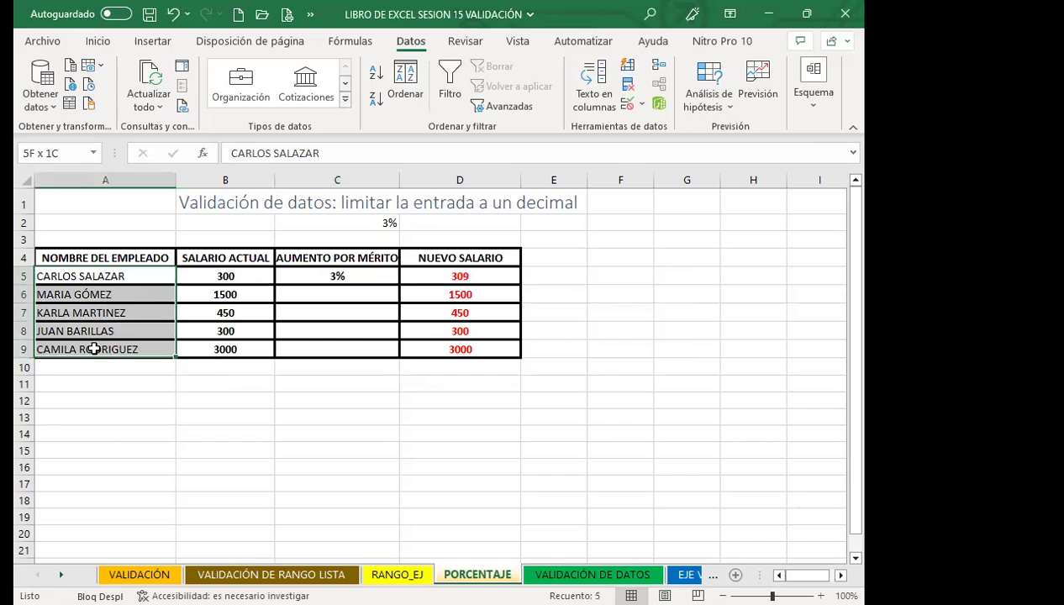
left_click_drag(251, 257, 244, 350)
left_click(291, 254)
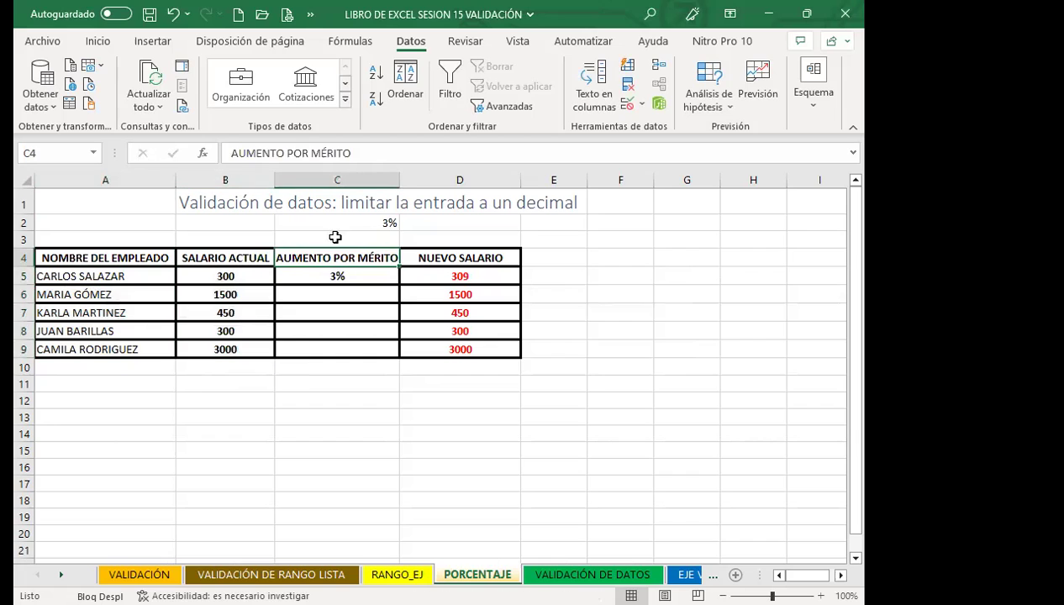
left_click(368, 283)
left_click(360, 307)
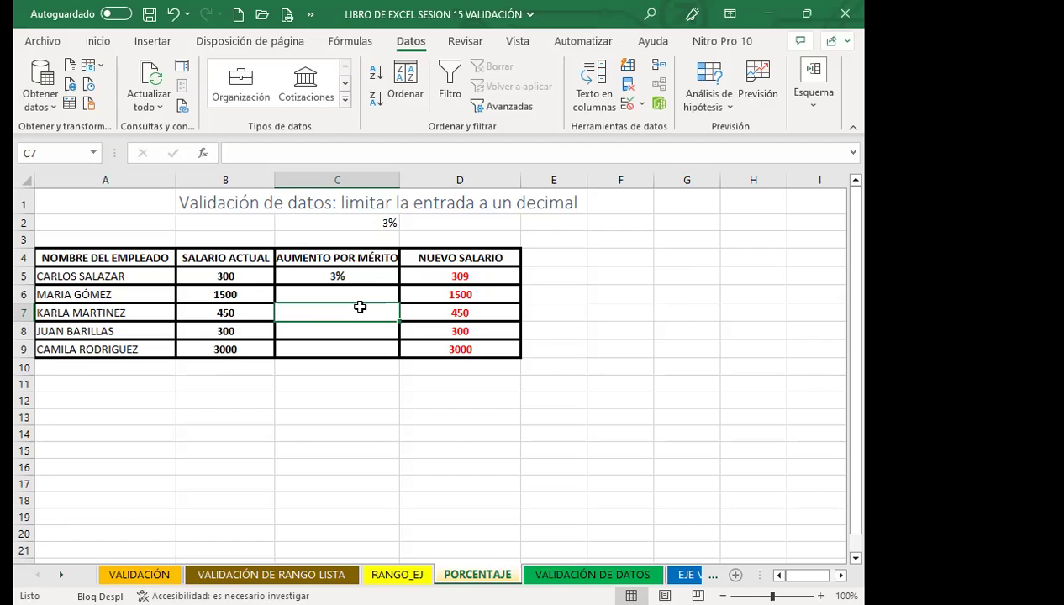
left_click(295, 293)
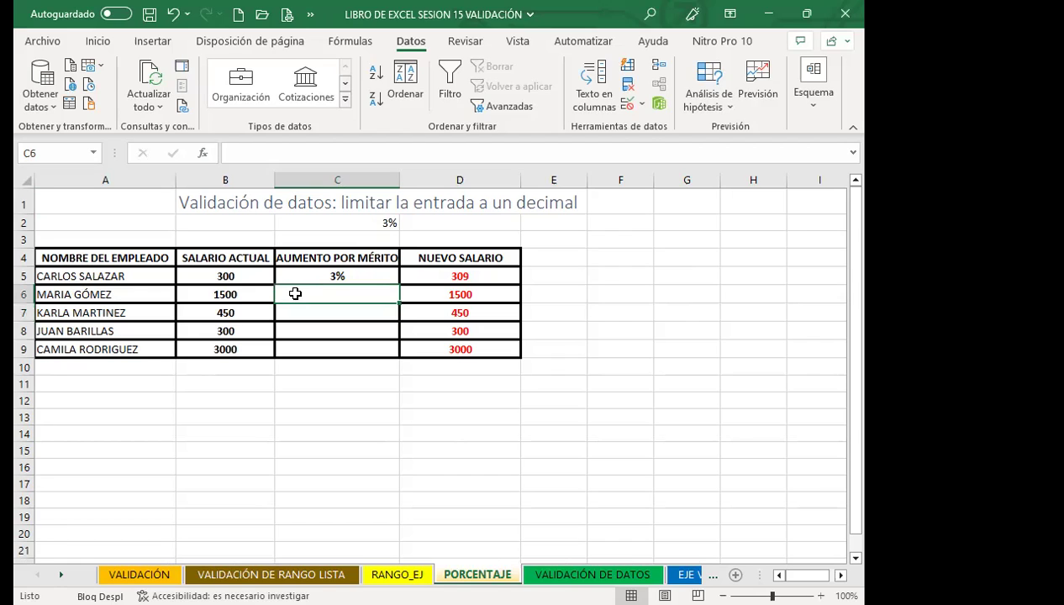
left_click(292, 275)
left_click(303, 313)
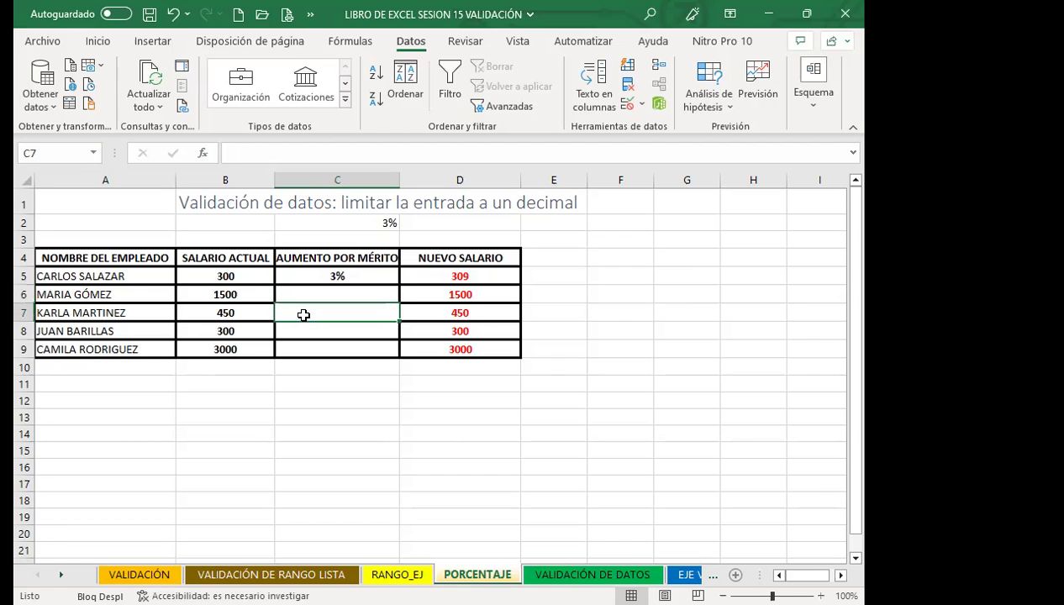
Step: For C5:C9, title the validation error alert PORCENTAJE
left_click_drag(293, 275, 295, 350)
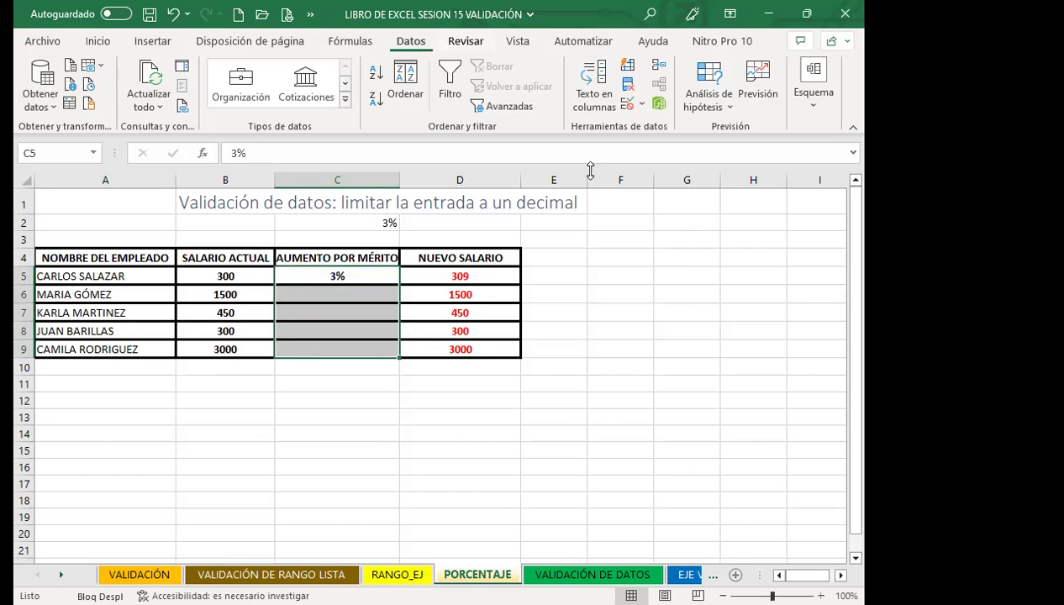
left_click(630, 107)
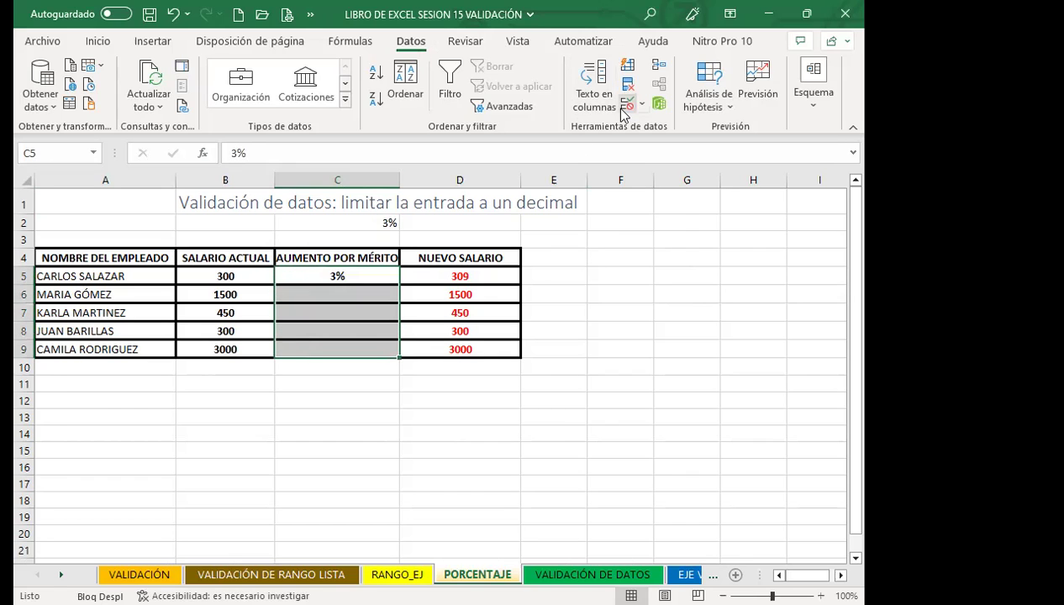
left_click(677, 211)
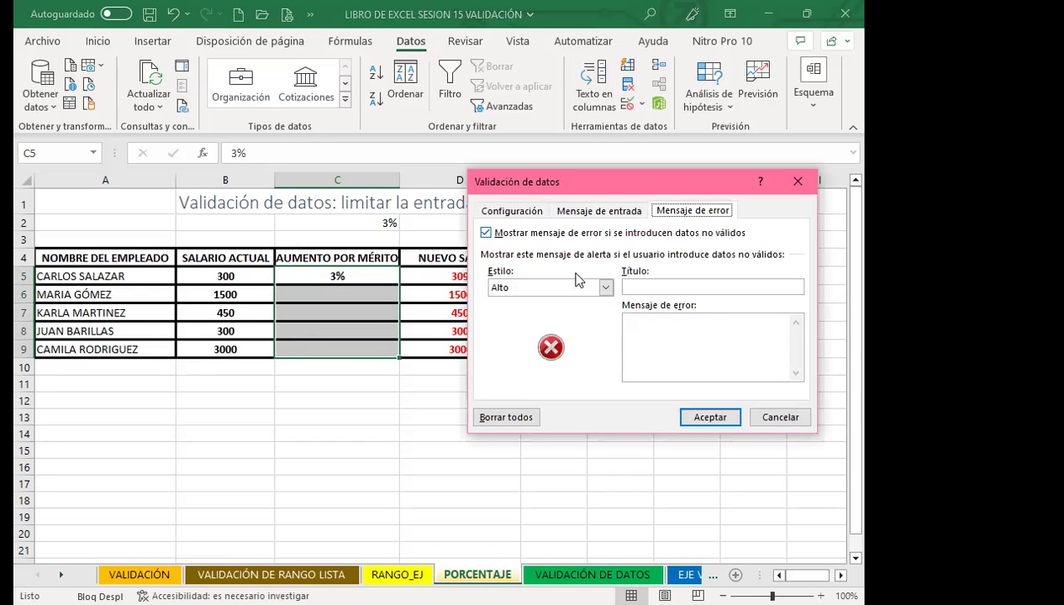
left_click(642, 282)
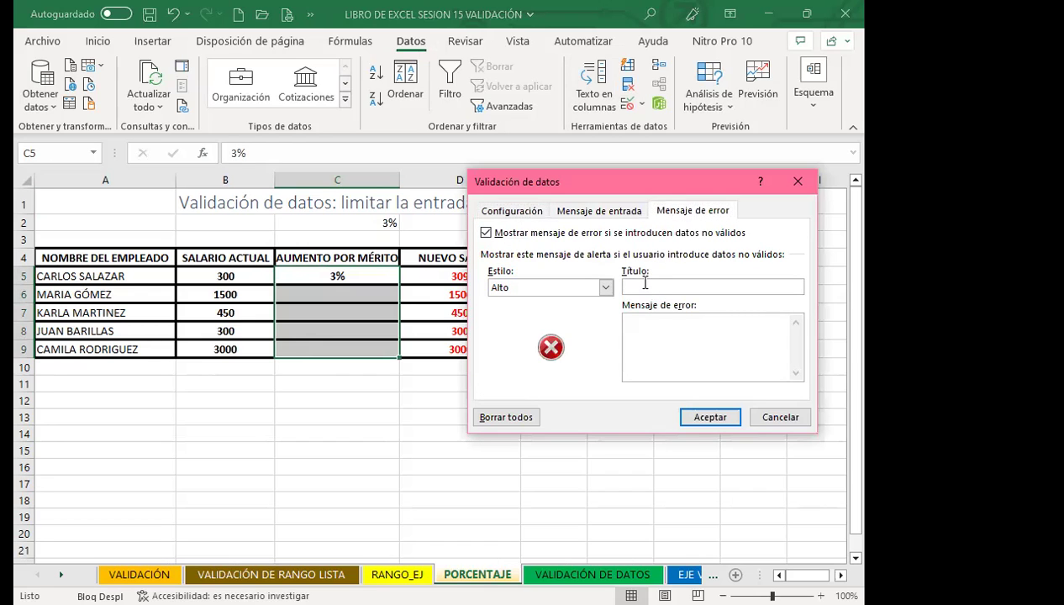
type("PORCENTAJE")
Step: Enter the alert message 'nO DEBE SER MAYOR AL 3%', fix the typo, and apply it
left_click(638, 326)
type("no debe")
key("BackSpace")
key("BackSpace")
key("BackSpace")
key("BackSpace")
key("BackSpace")
type("nO DEBE SER MAYOY AL 3%")
left_click(716, 320)
key("BackSpace")
type("R")
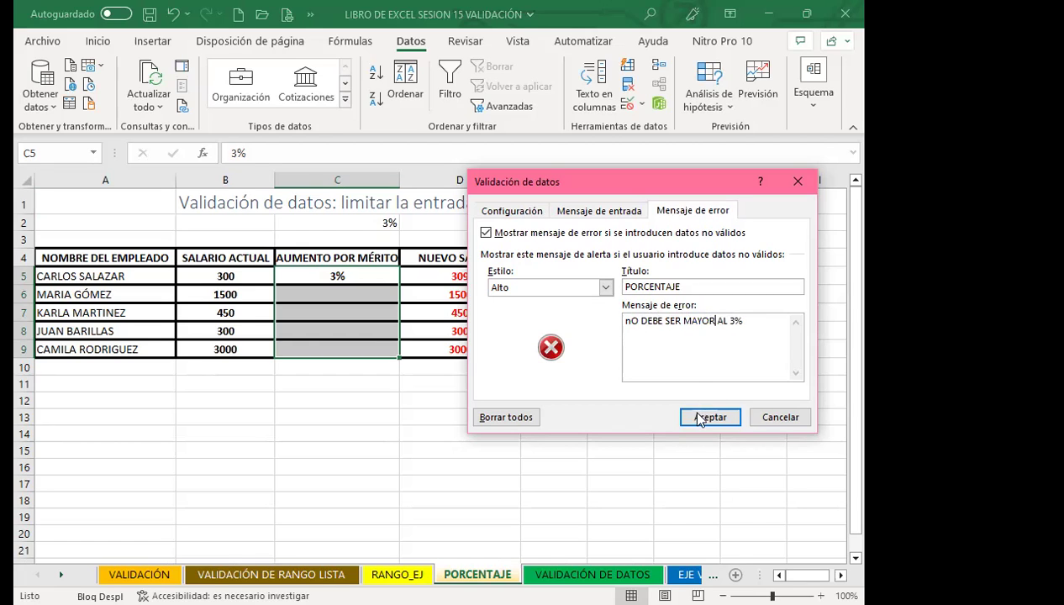
left_click(698, 420)
left_click(327, 309)
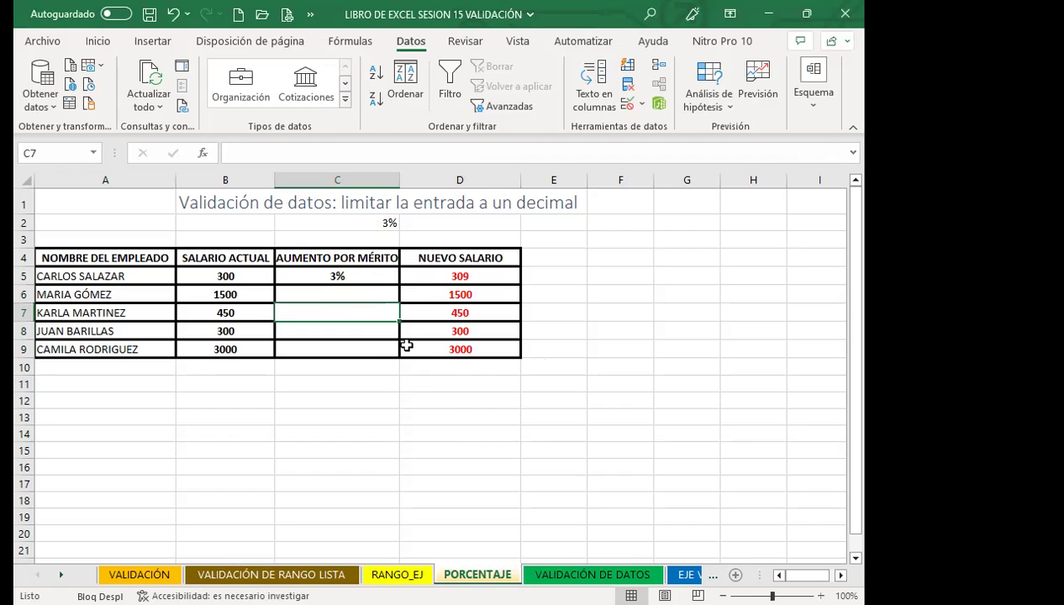
Step: Inspect cells D8, E15 and D17, then move to the VALIDACIÓN DE DATOS sheet
left_click(449, 329)
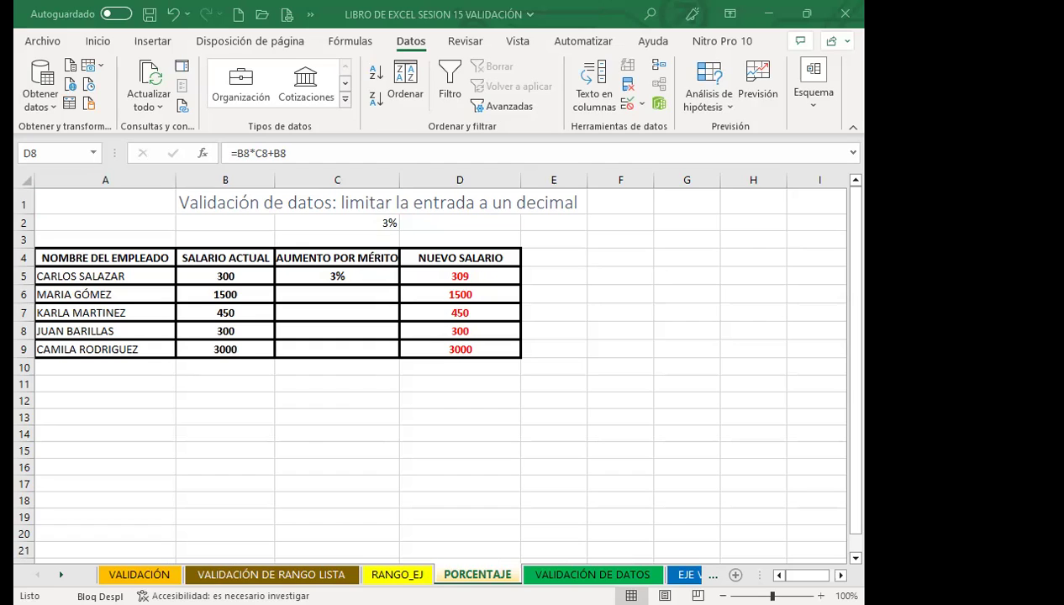
left_click(564, 447)
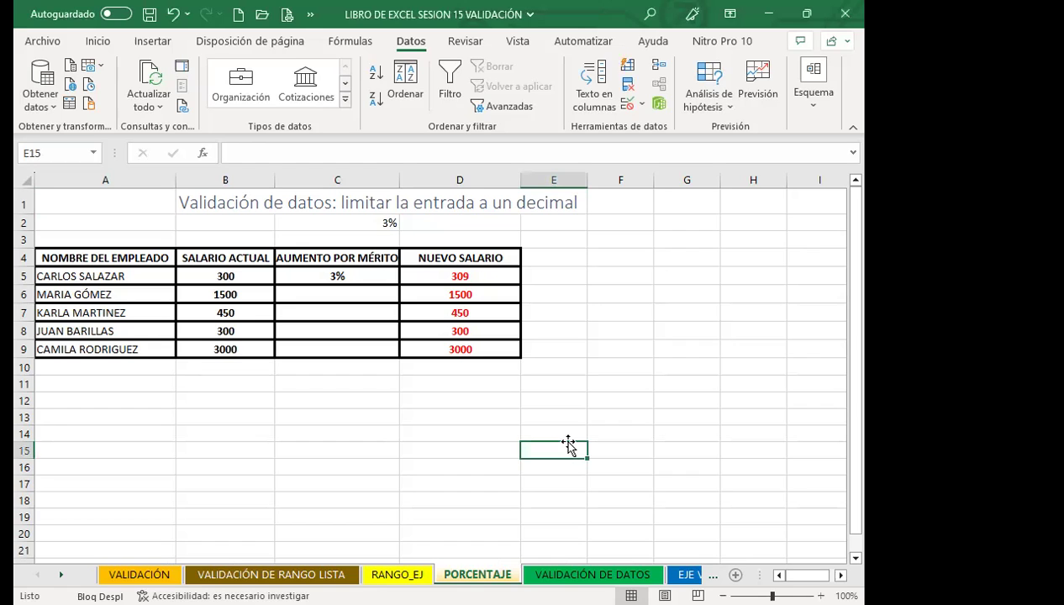
left_click(473, 479)
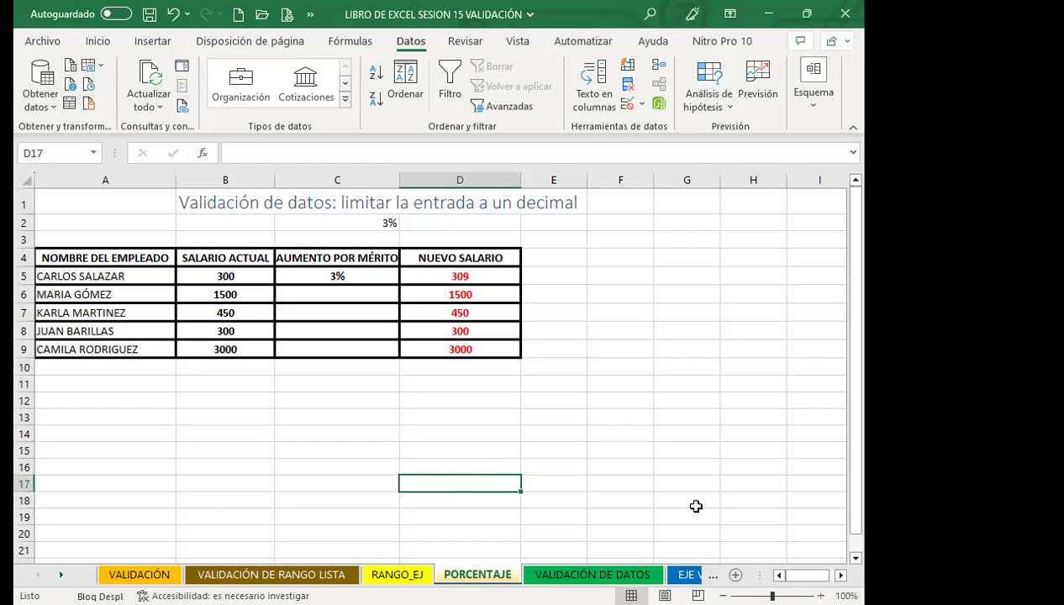
left_click(614, 574)
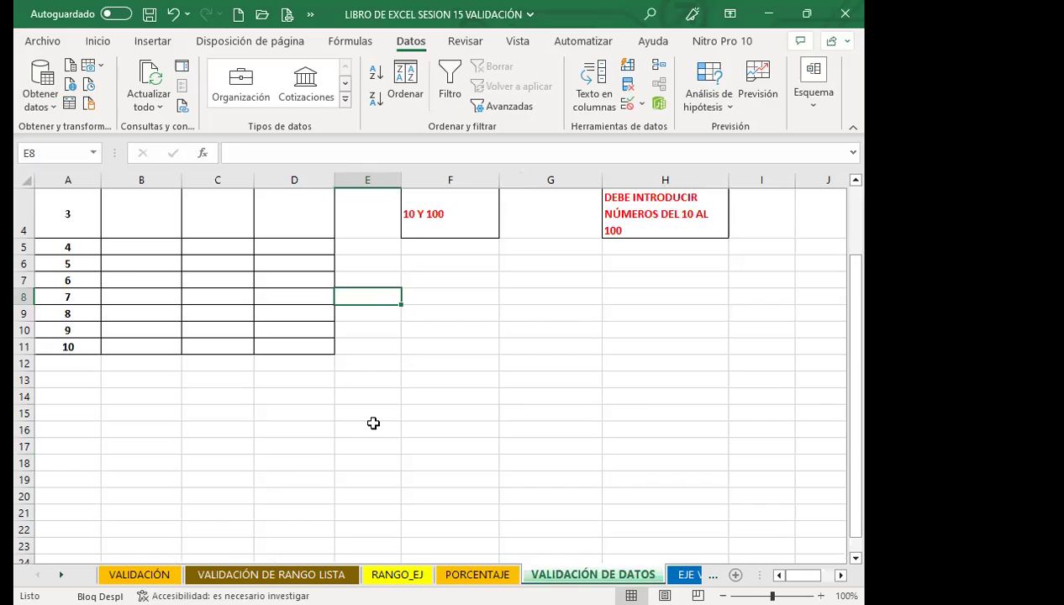
Step: Go to EJE VALIDACIÓN, check the existing validation on VENTAS C2:C13, and reselect those cells
left_click(688, 574)
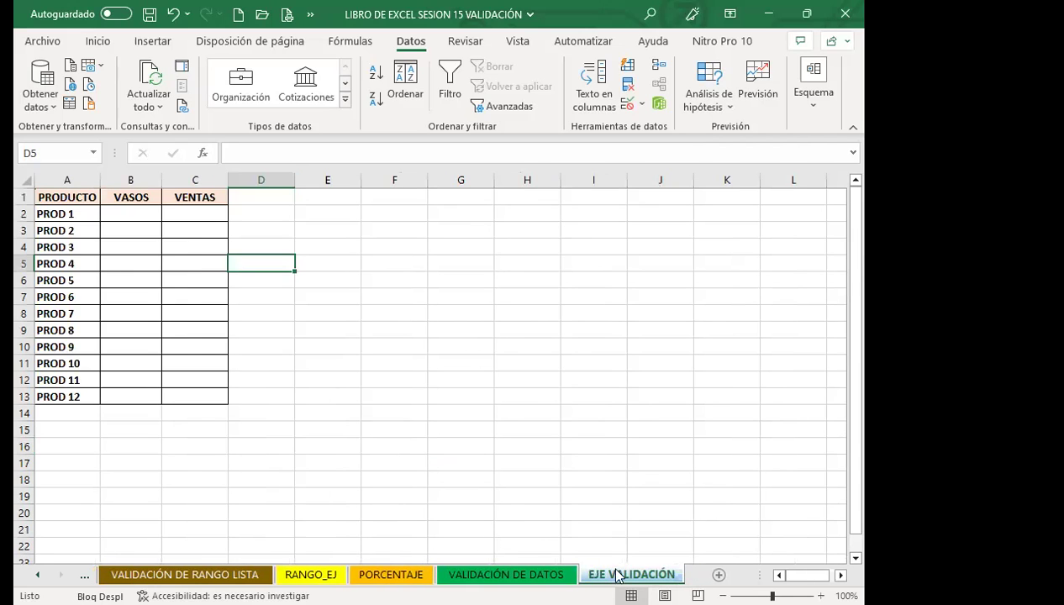
left_click(332, 413)
left_click_drag(185, 215, 201, 395)
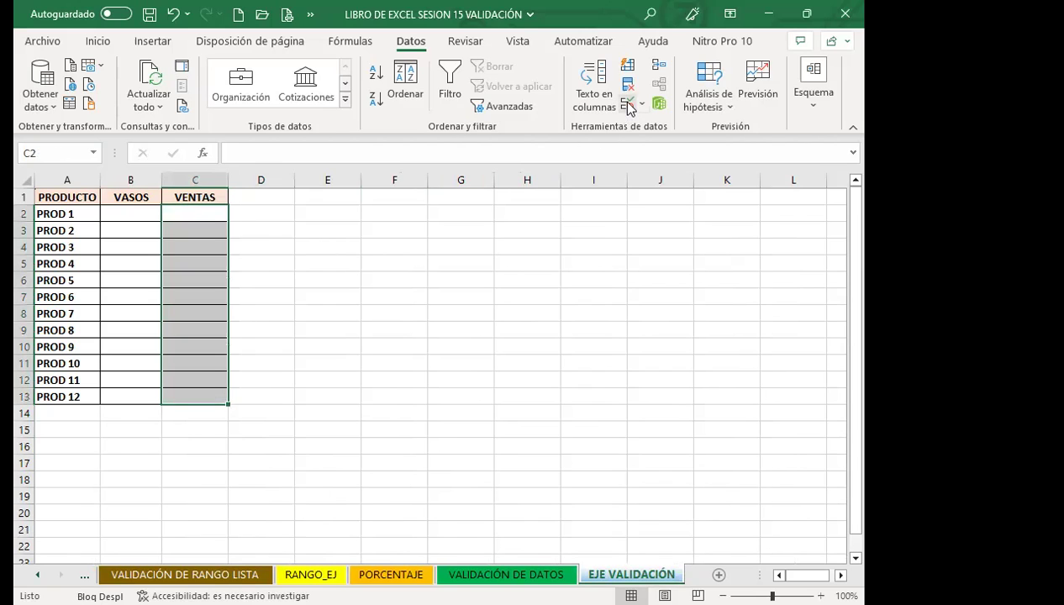
left_click(627, 104)
left_click(522, 211)
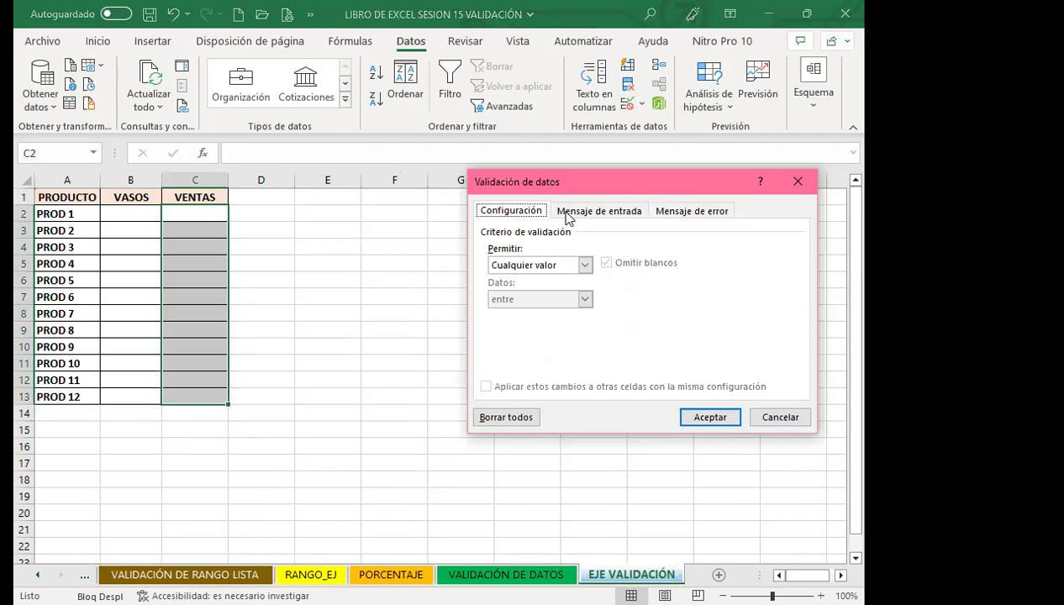
left_click(795, 184)
left_click(363, 278)
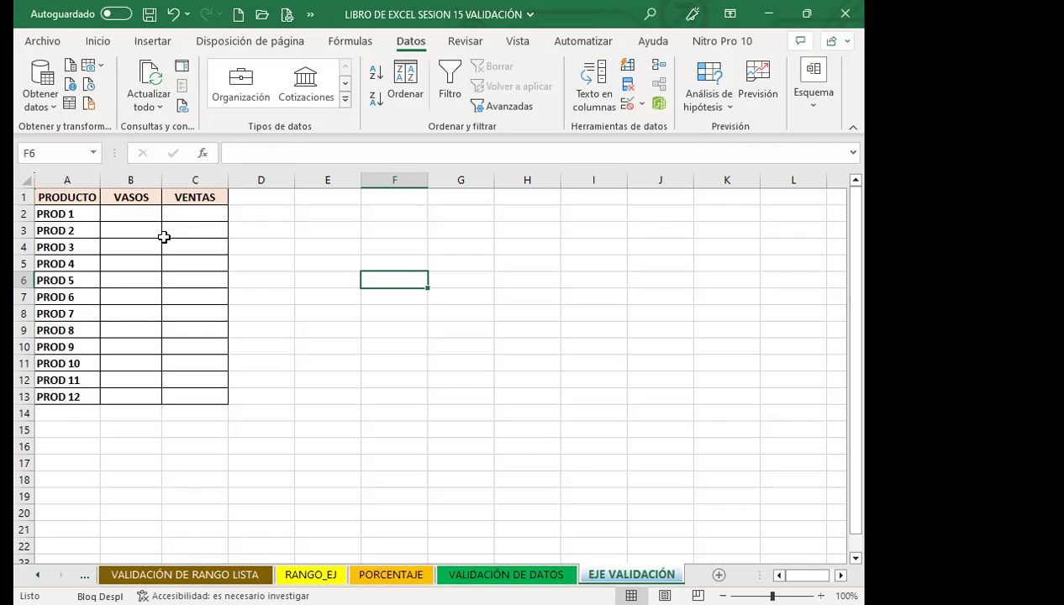
left_click_drag(184, 216, 181, 400)
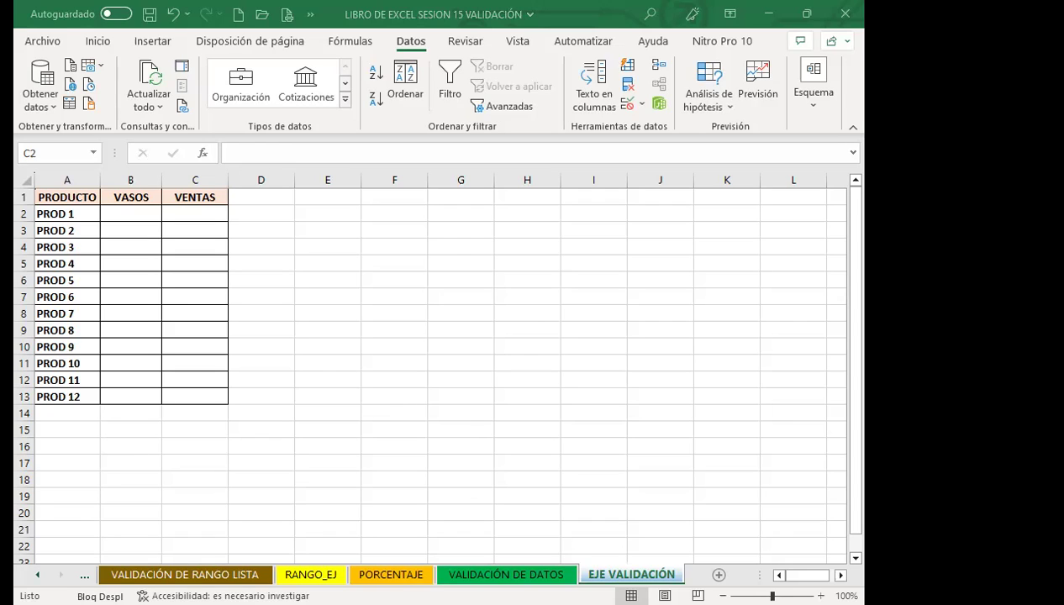
Step: Set the VENTAS cells' validation type to Personalizada and get ready to enter its formula
left_click(591, 106)
left_click(627, 102)
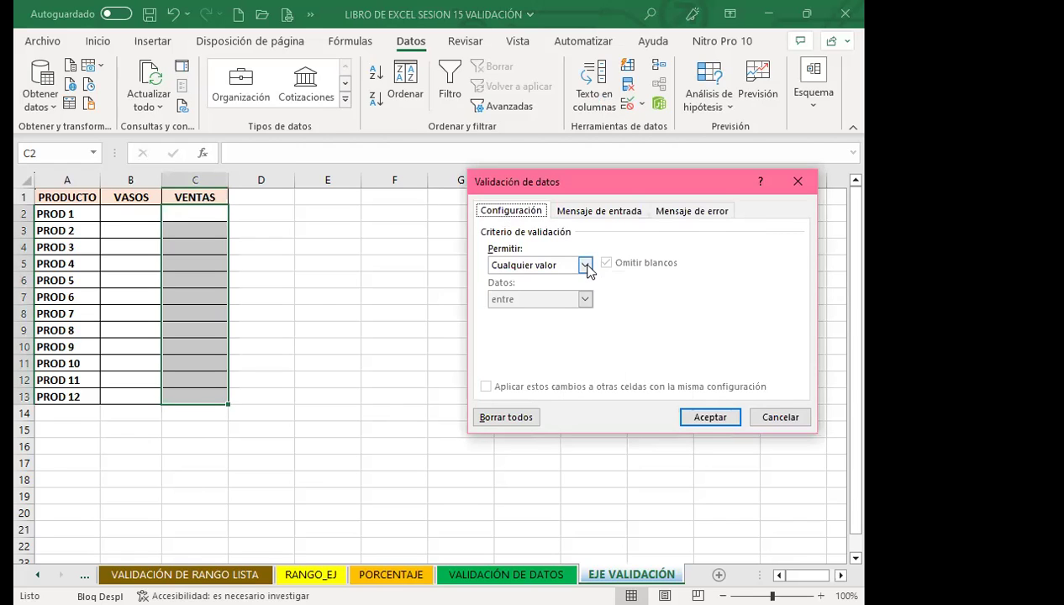
left_click(585, 265)
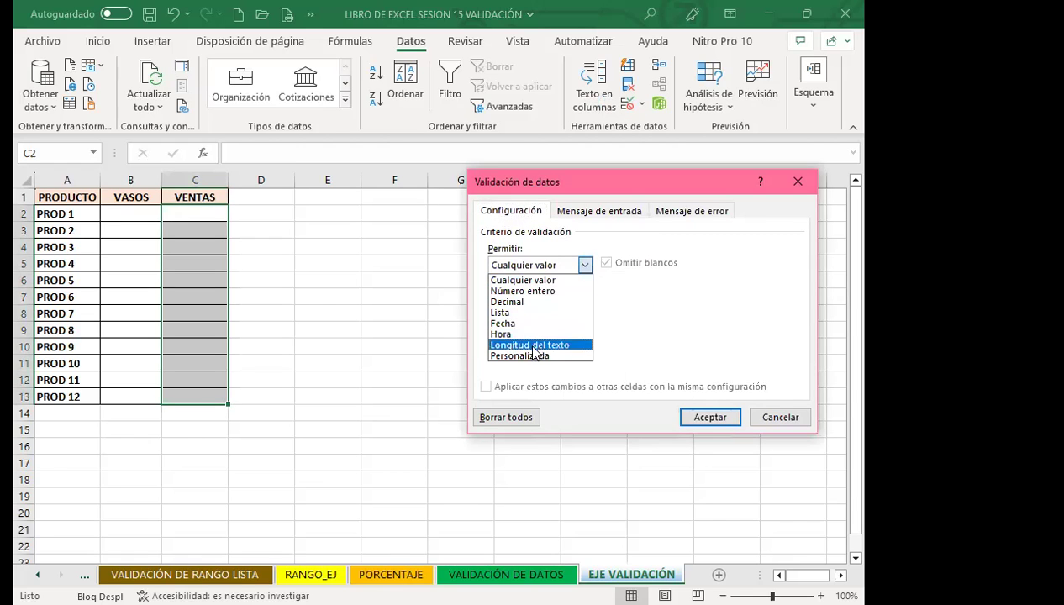
left_click(522, 356)
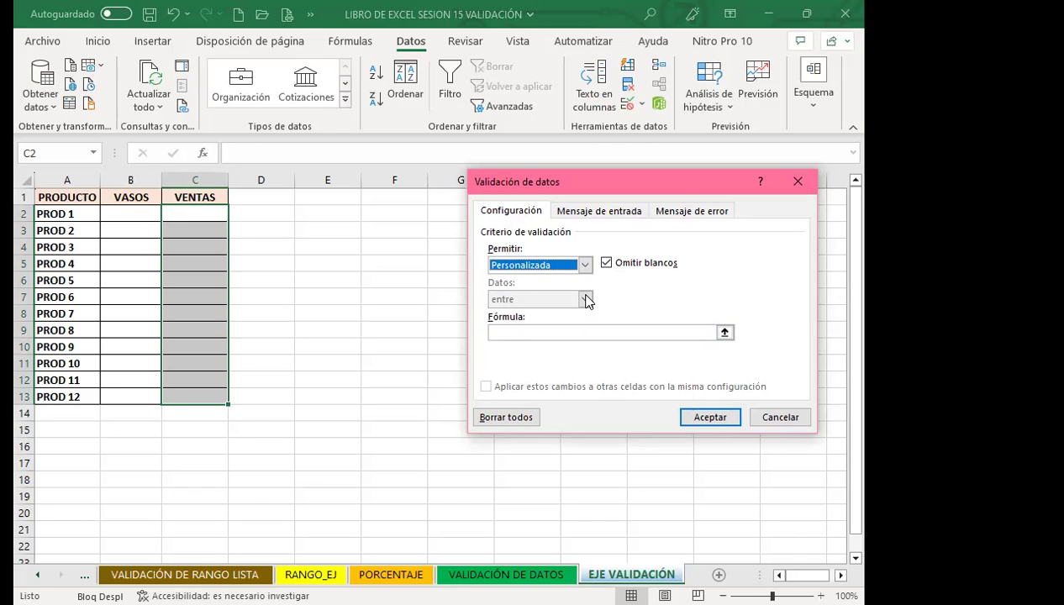
left_click(513, 332)
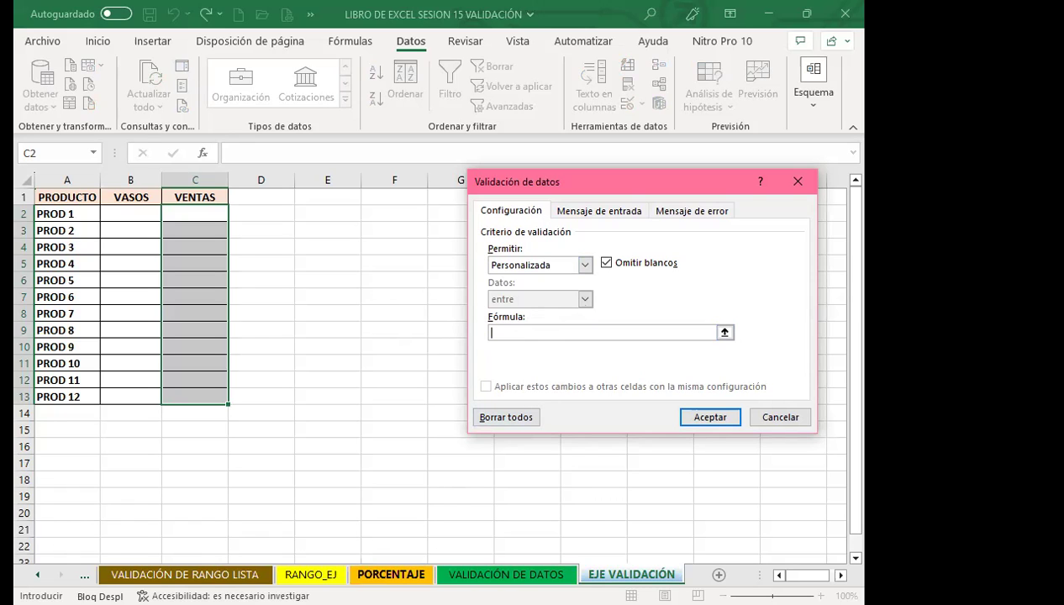
key("Escape")
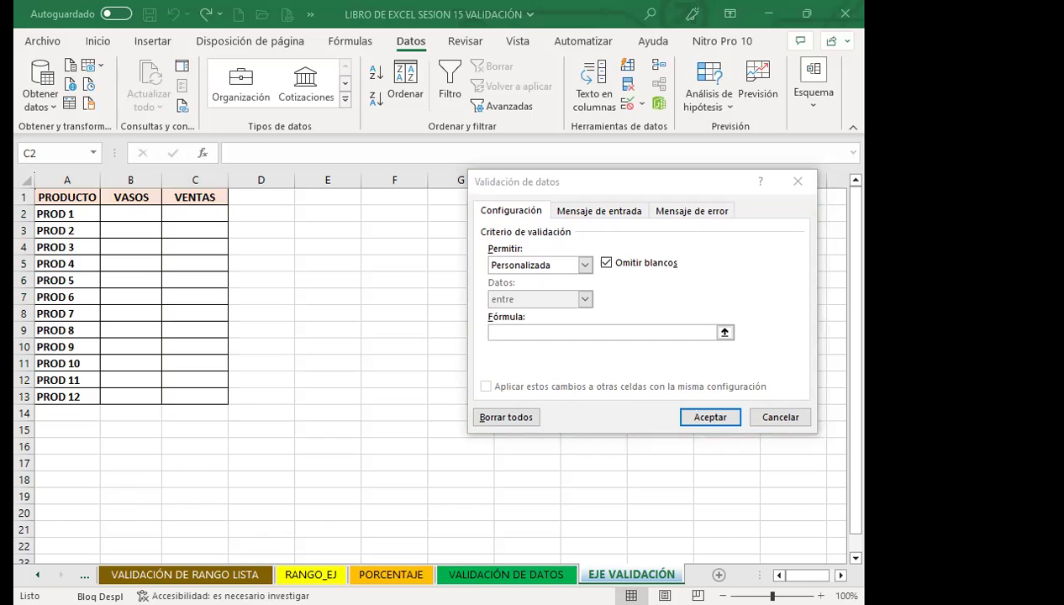
left_click(514, 333)
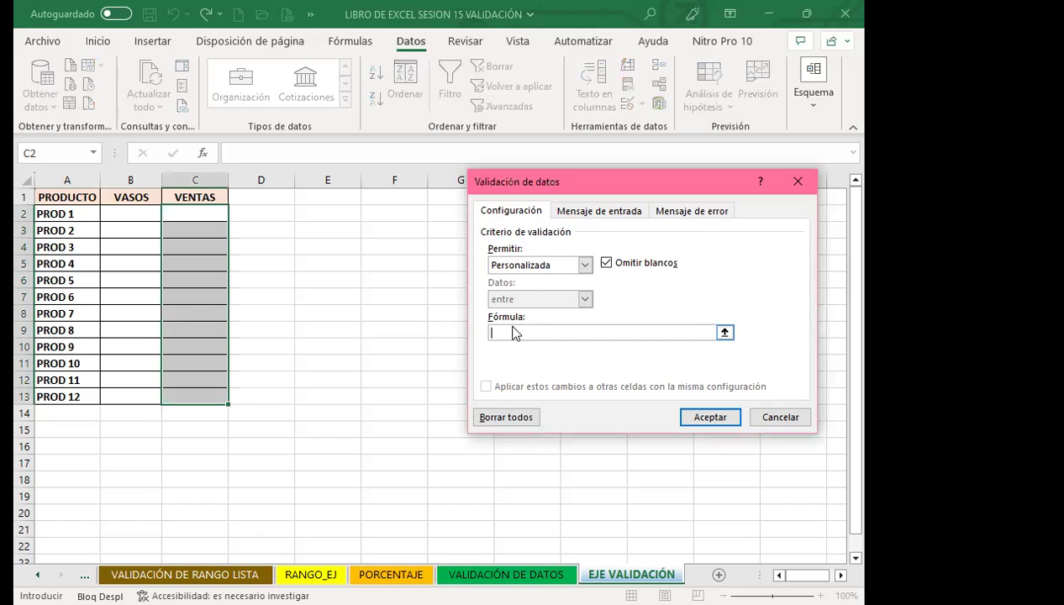
Step: Enter the custom formula =B2>0 and apply the rule to C2:C13
type("=")
type("B2")
key("Return")
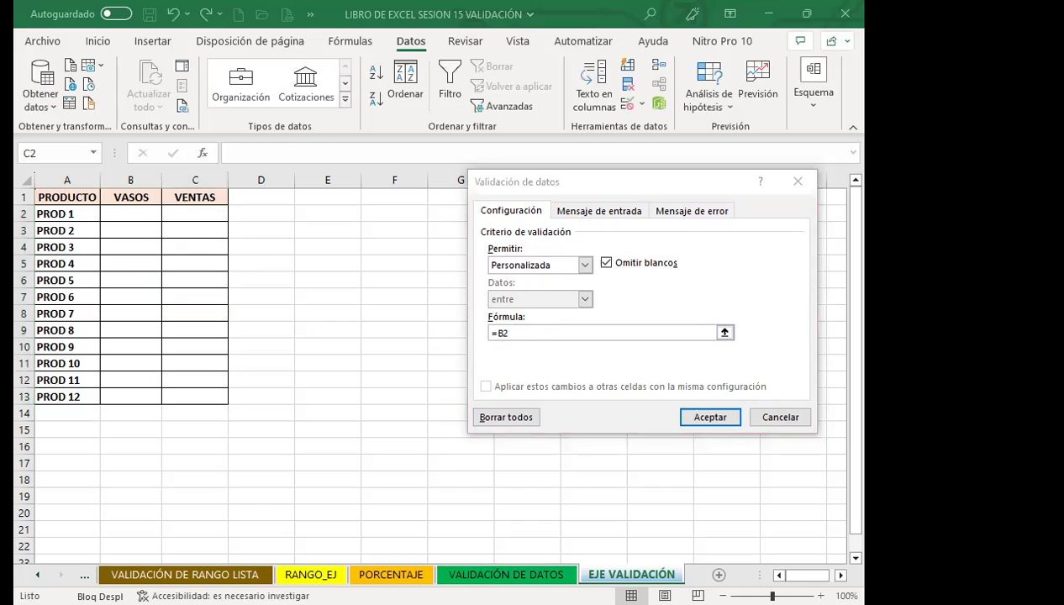
left_click(538, 332)
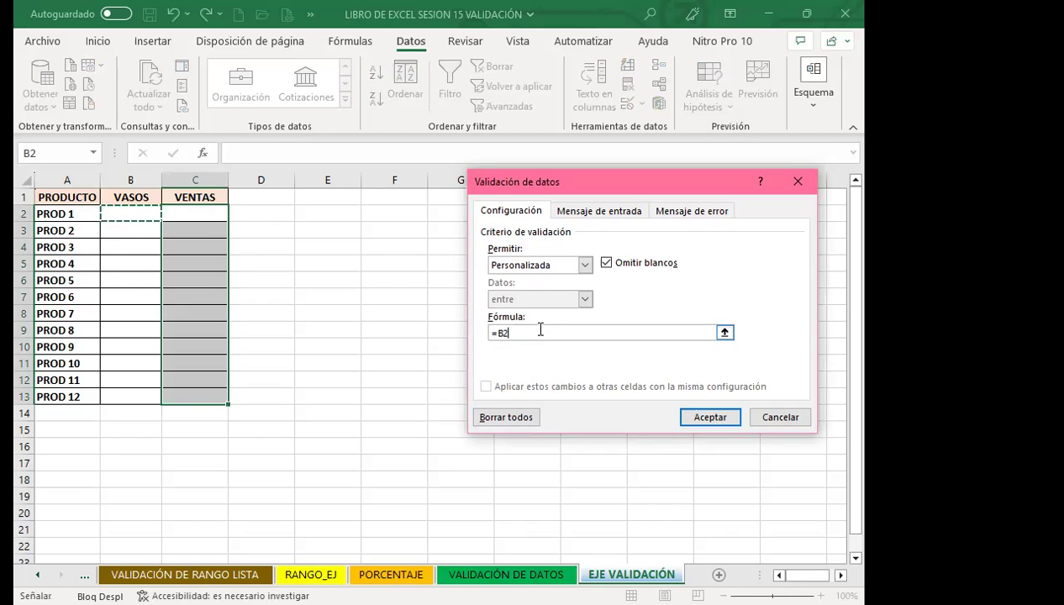
type(">0")
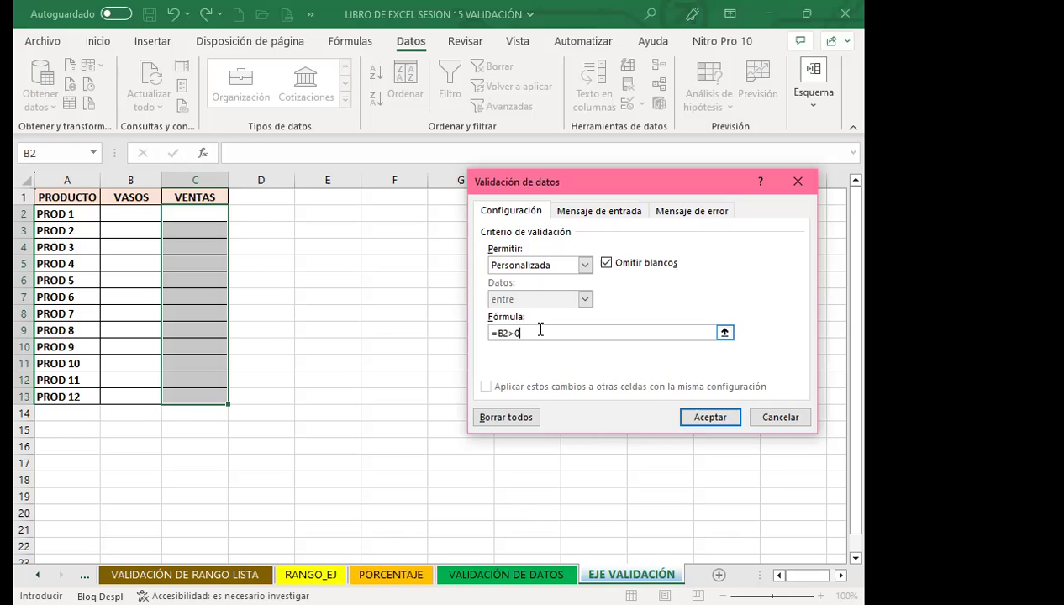
left_click(700, 418)
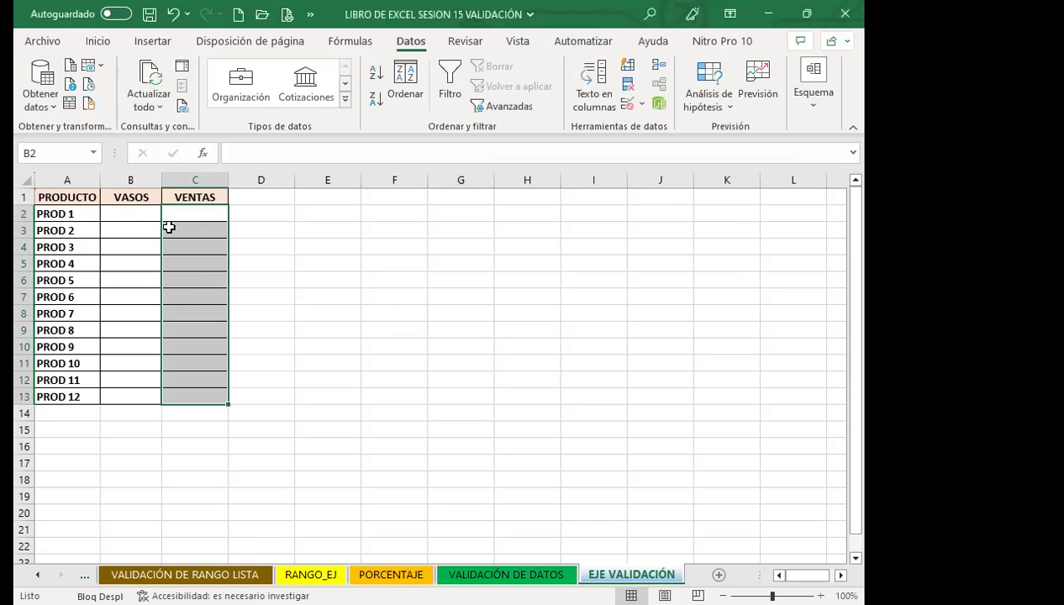
left_click_drag(130, 213, 120, 396)
left_click(98, 40)
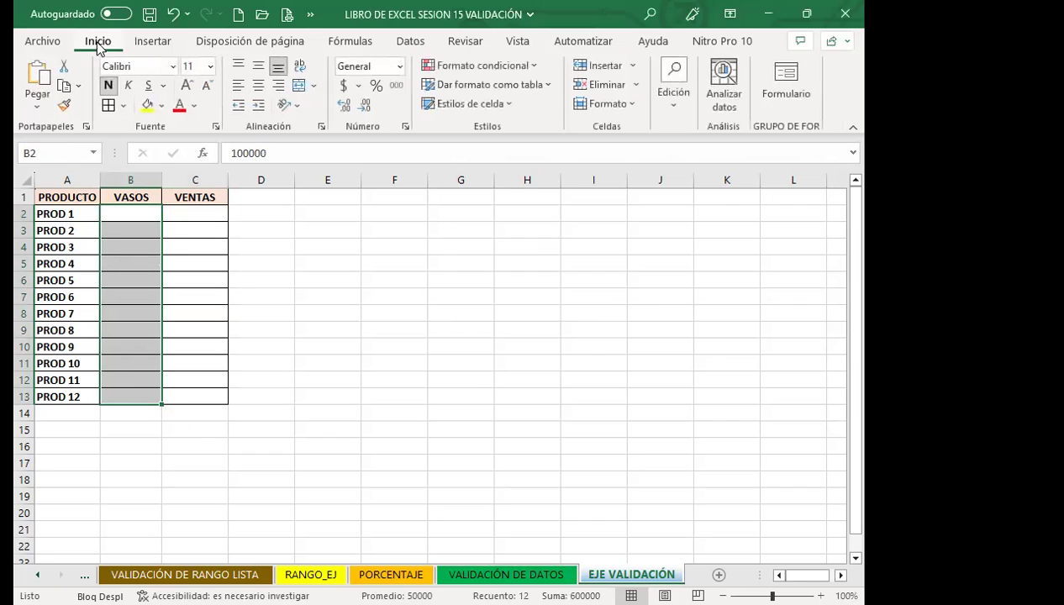
left_click(109, 85)
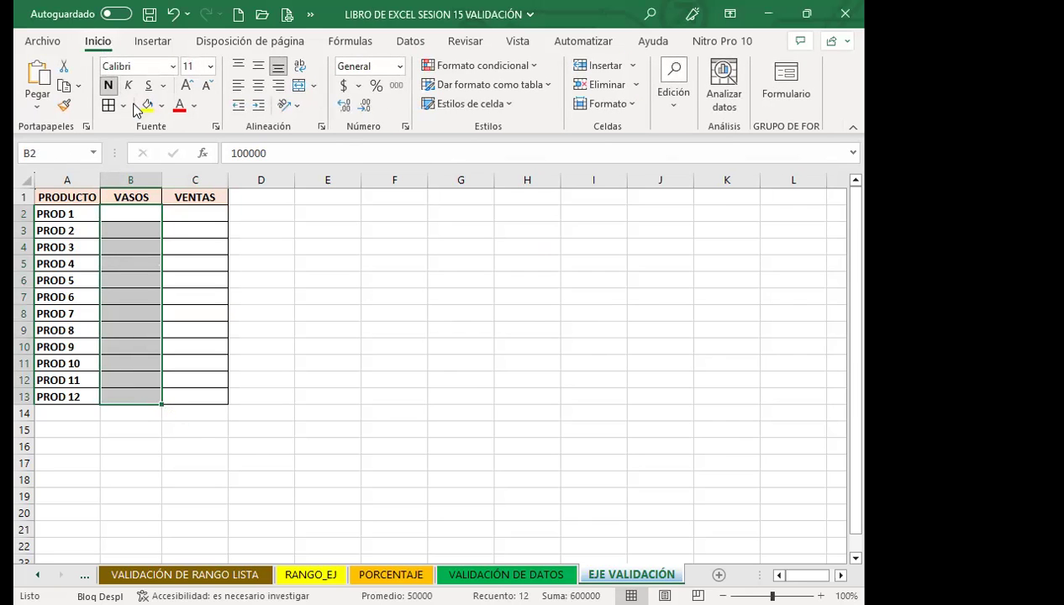
left_click(179, 106)
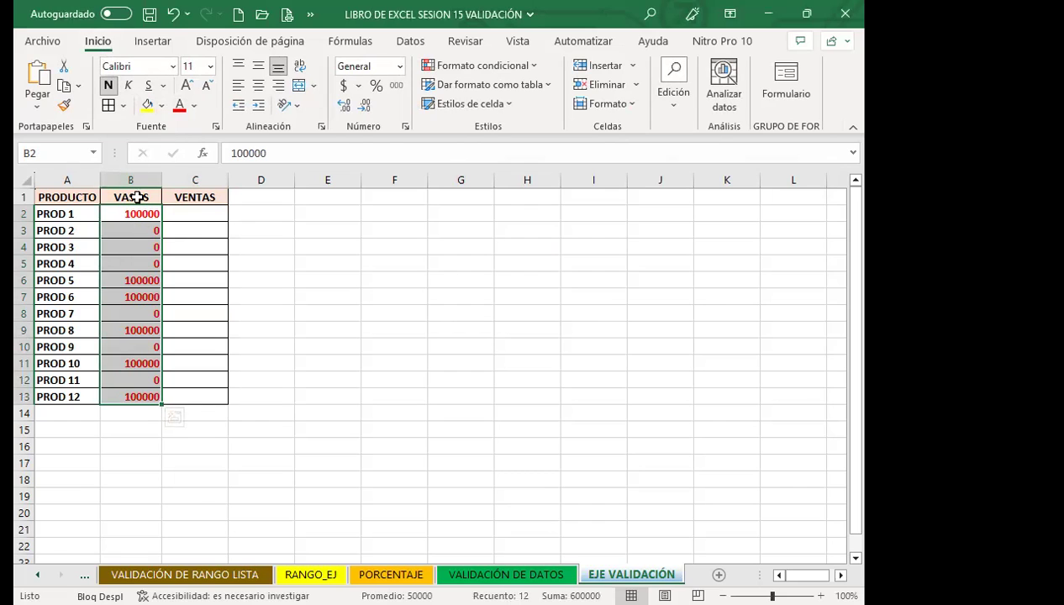
left_click(172, 14)
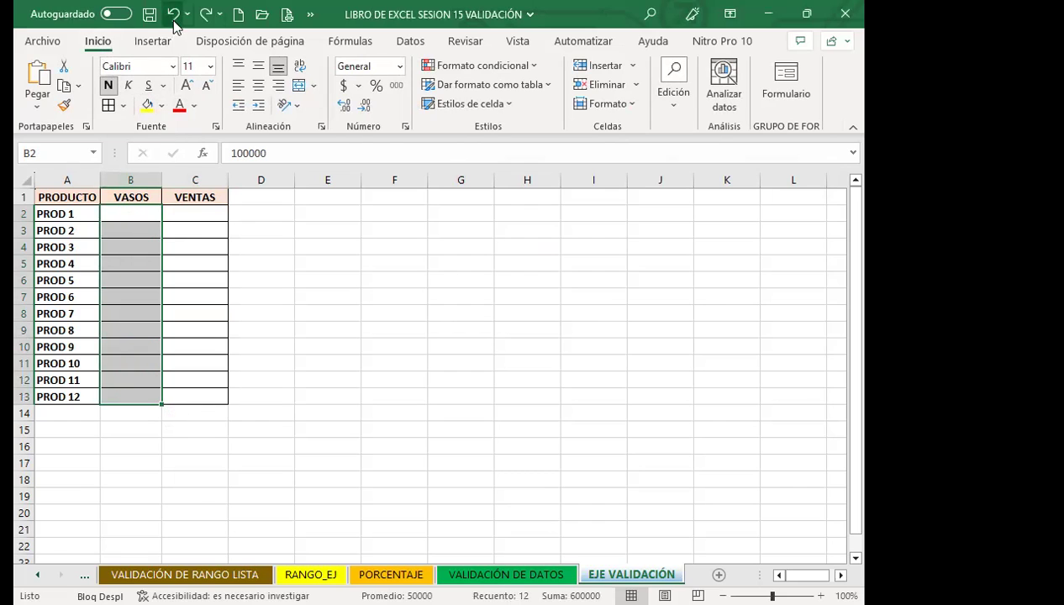
left_click(179, 214)
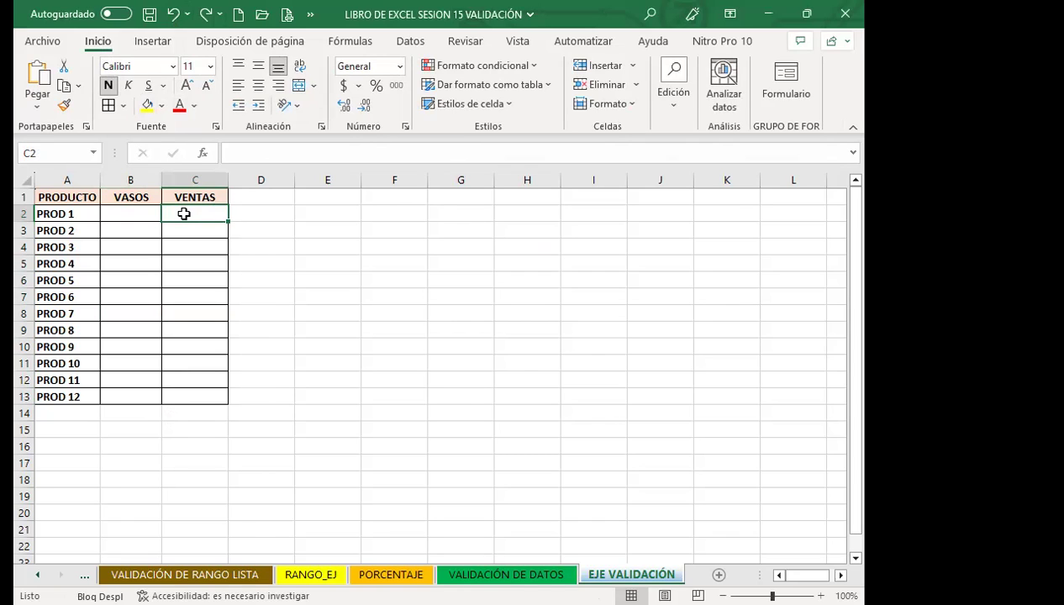
Step: Enter 100 as PROD 1's sales in C2, then try 200 in C3
type("100")
key("Return")
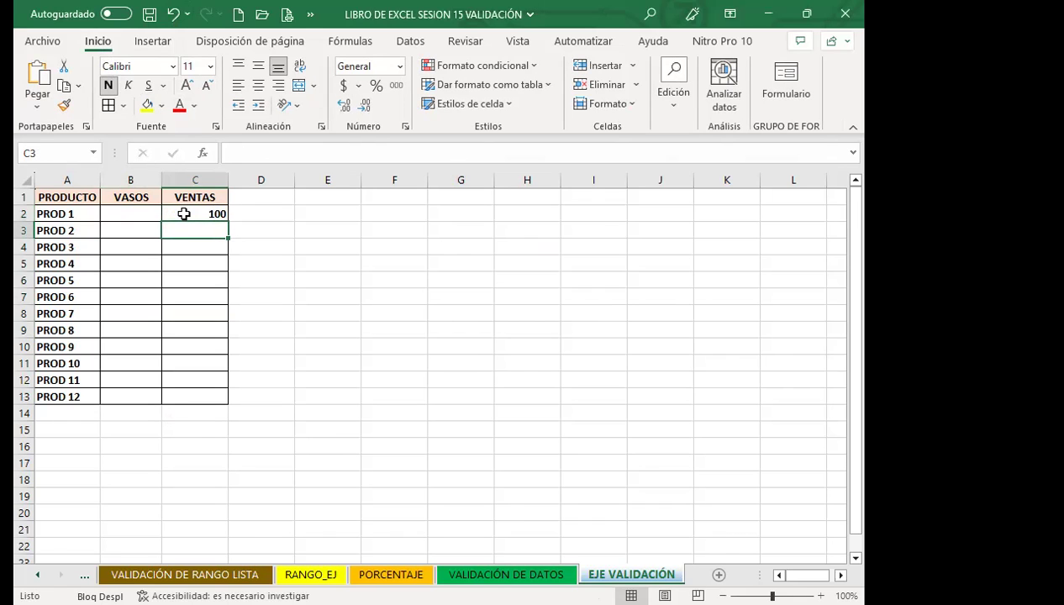
type("200")
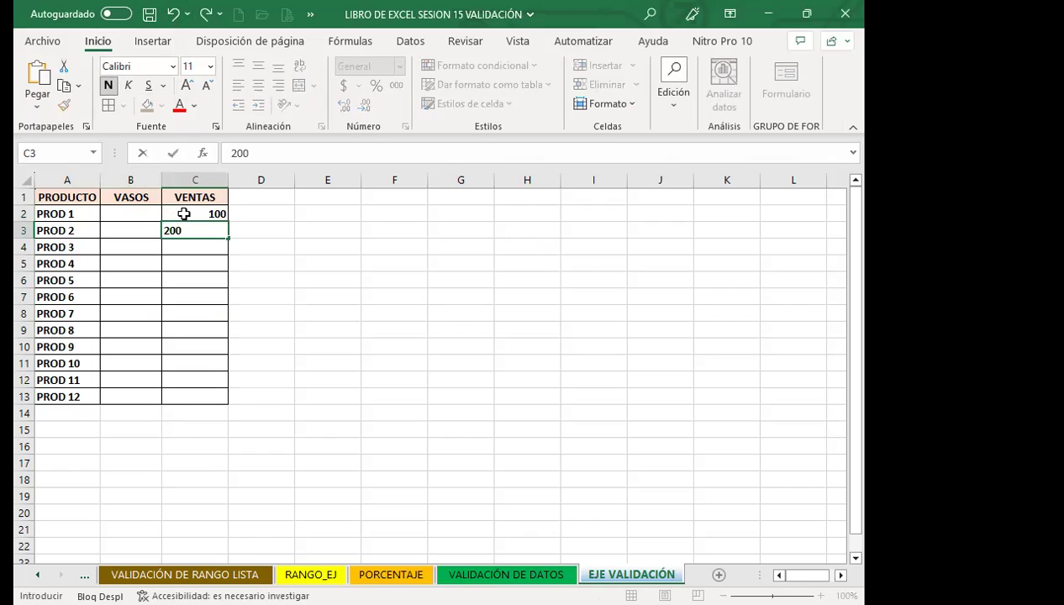
key("Return")
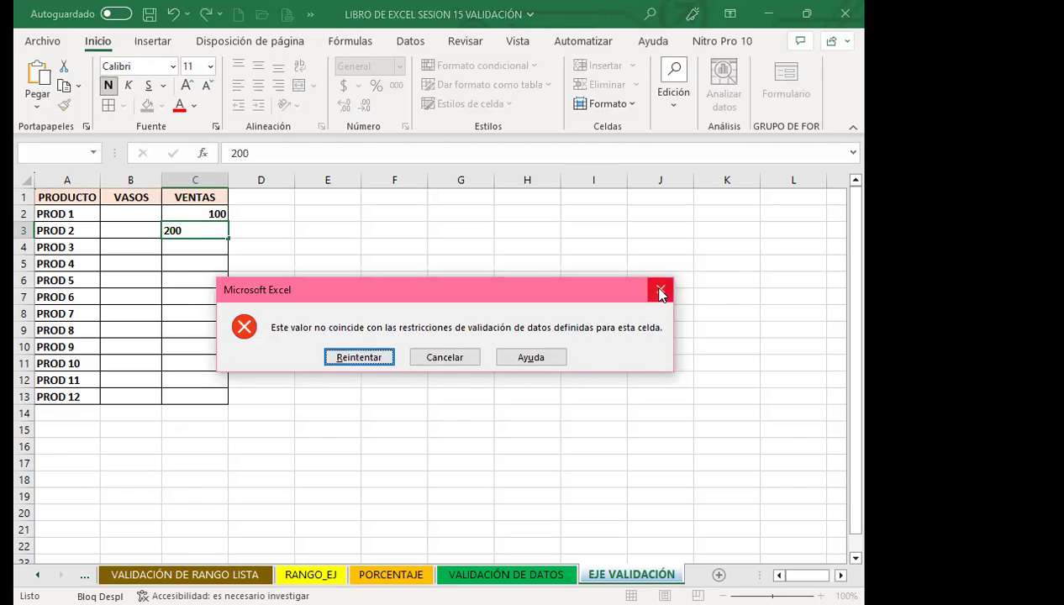
Step: Cancel the rejected 200 in C3 and select the VENTAS range C2:C13
key("Escape")
left_click(261, 263)
left_click_drag(190, 213, 198, 395)
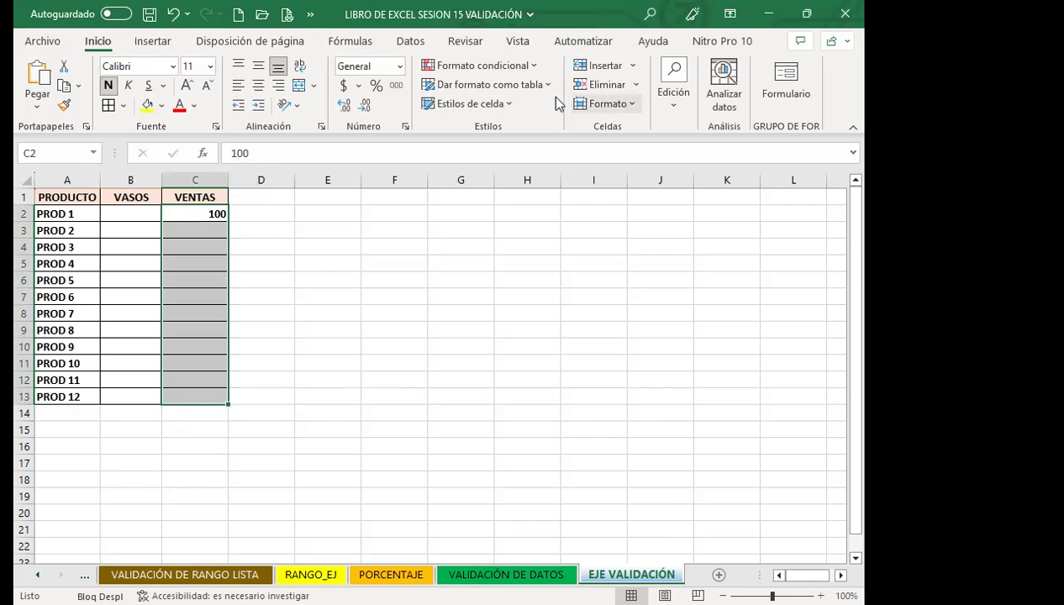
left_click(352, 48)
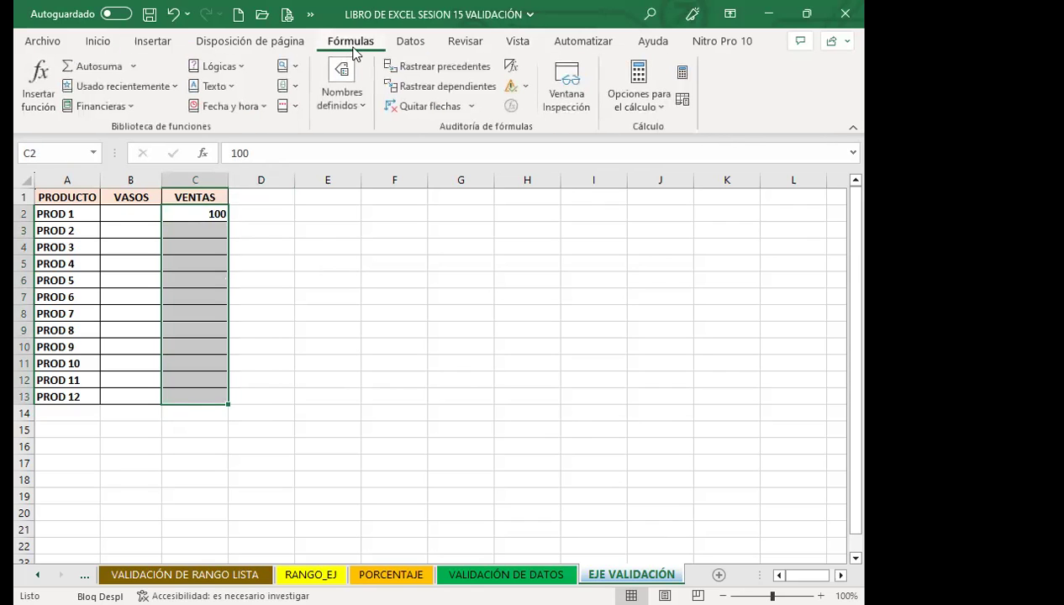
Step: Give C2:C13 a DETENER error alert: 'NO SE TIENE EXISTENCIA DE ESTE PRODUCTO, VIENE DENTRO DE 15 DÍAS'
left_click(410, 42)
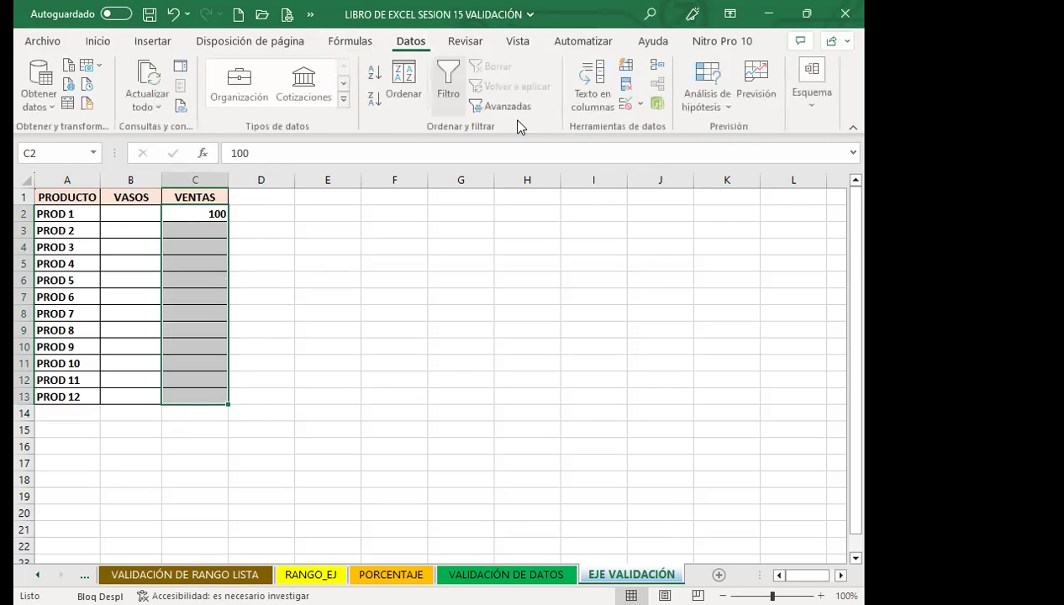
left_click(627, 108)
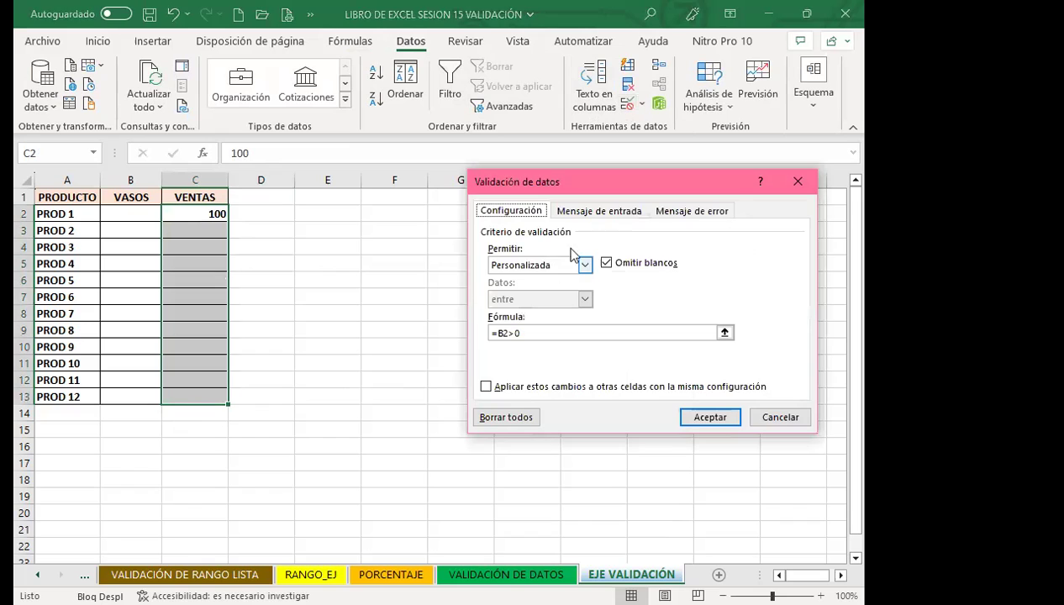
left_click(681, 212)
left_click(628, 286)
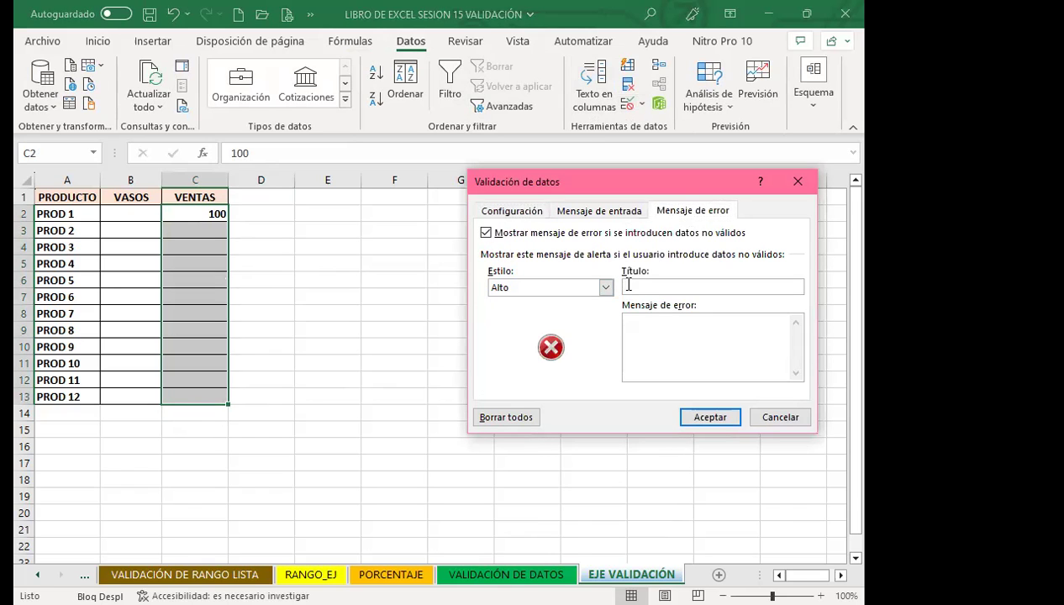
type("EJENE")
key("BackSpace")
key("BackSpace")
type("TENER")
left_click(674, 339)
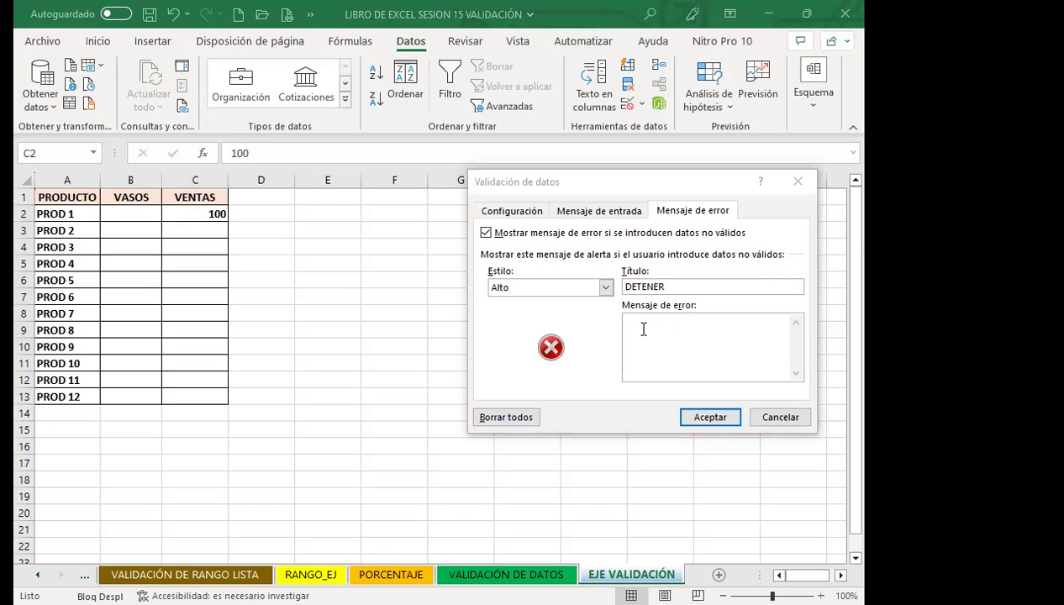
type("NO SE TIENE EXISTENCIA DE ESTE PRODUCTO, VIENE DENTRO DE 15 DÍAS")
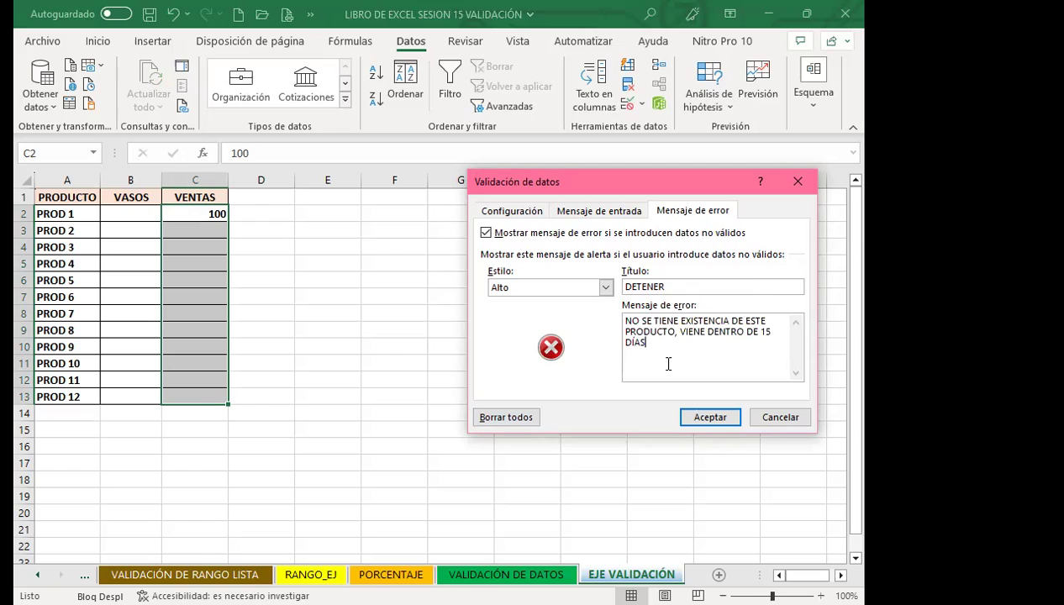
left_click(705, 417)
left_click(187, 232)
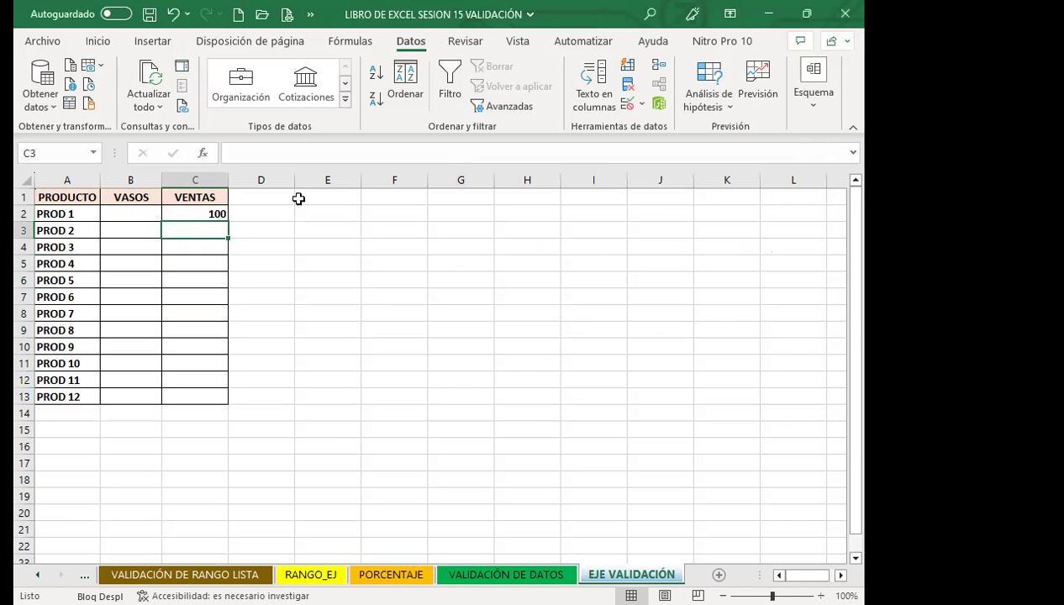
Step: Retry 200 in C3 to trigger the DETENER alert, then erase the rejected value
type("200")
key("Return")
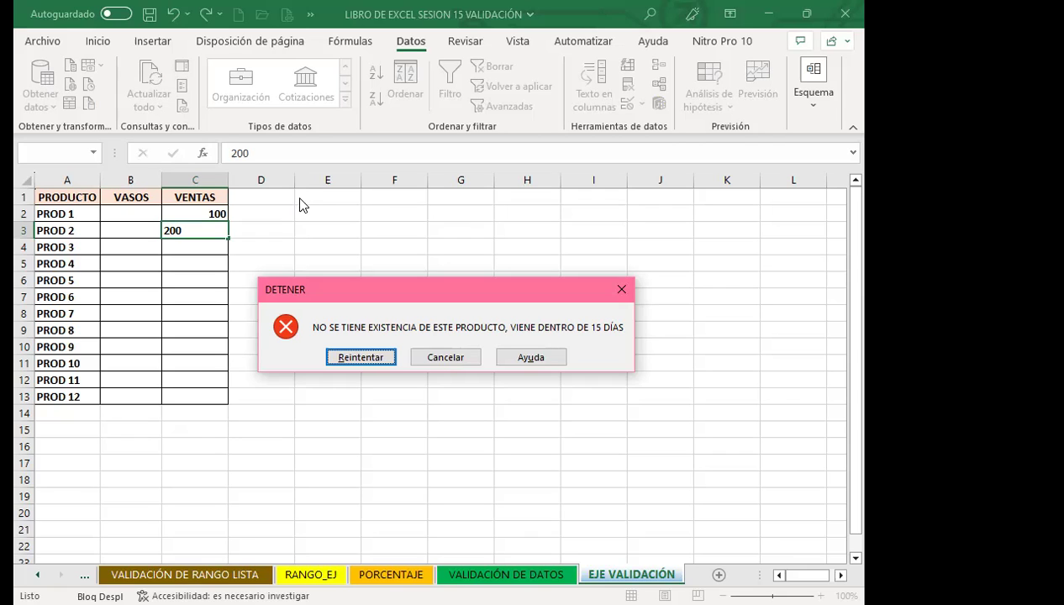
left_click(363, 357)
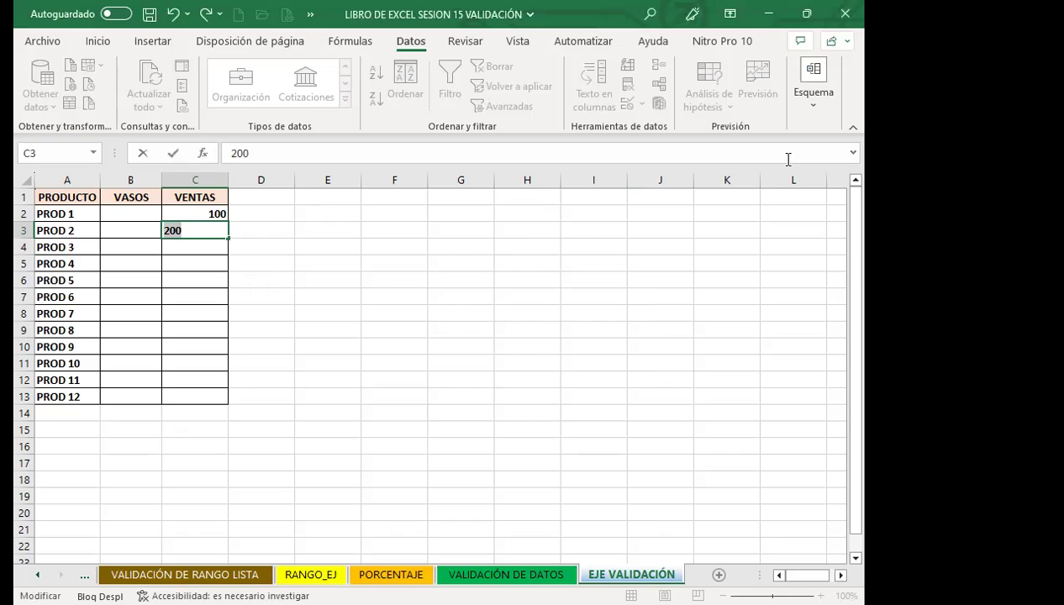
key("Right")
key("BackSpace")
key("BackSpace")
key("BackSpace")
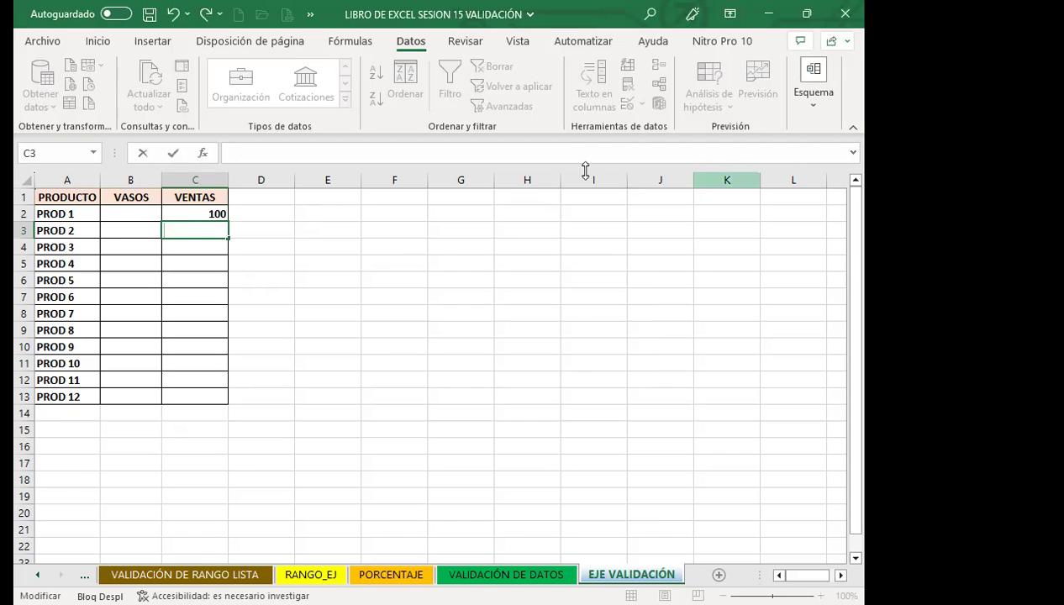
Step: Set PROD 2's VASOS in B3 to 5000 and enter 200 as its sales in C3
left_click(126, 232)
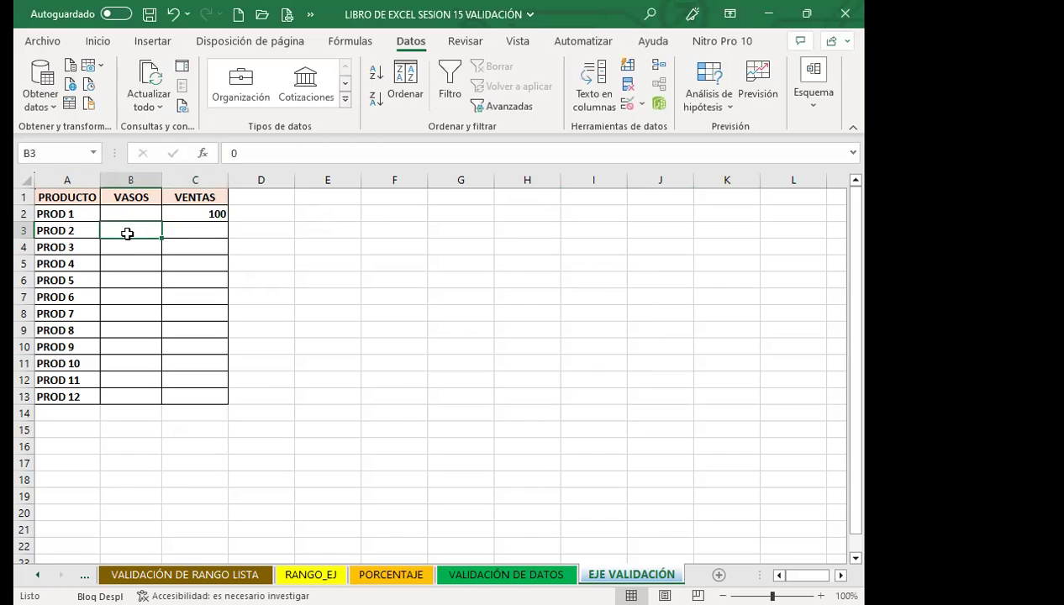
type("5000")
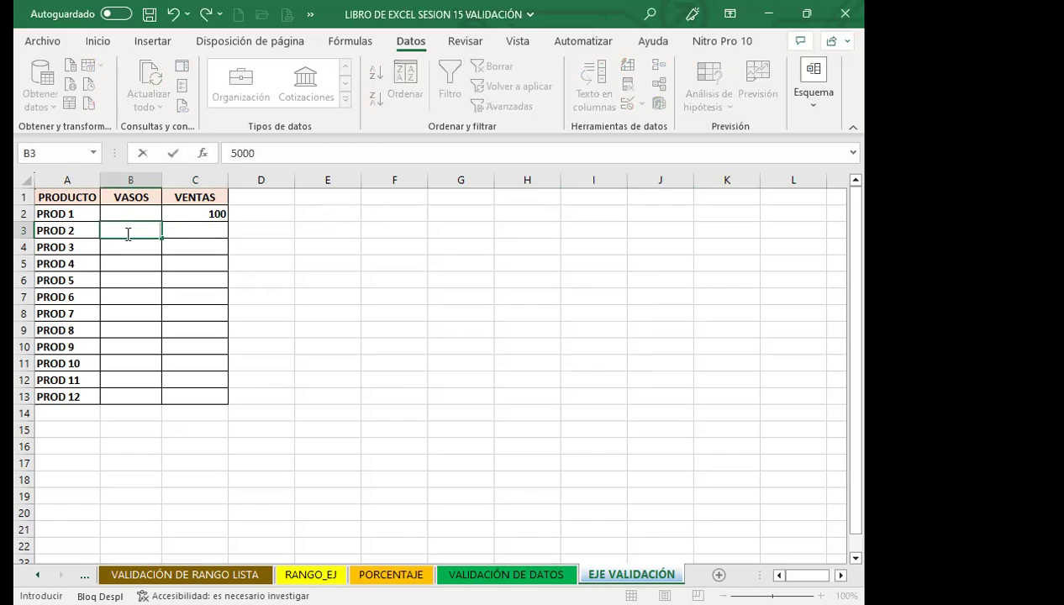
left_click(185, 230)
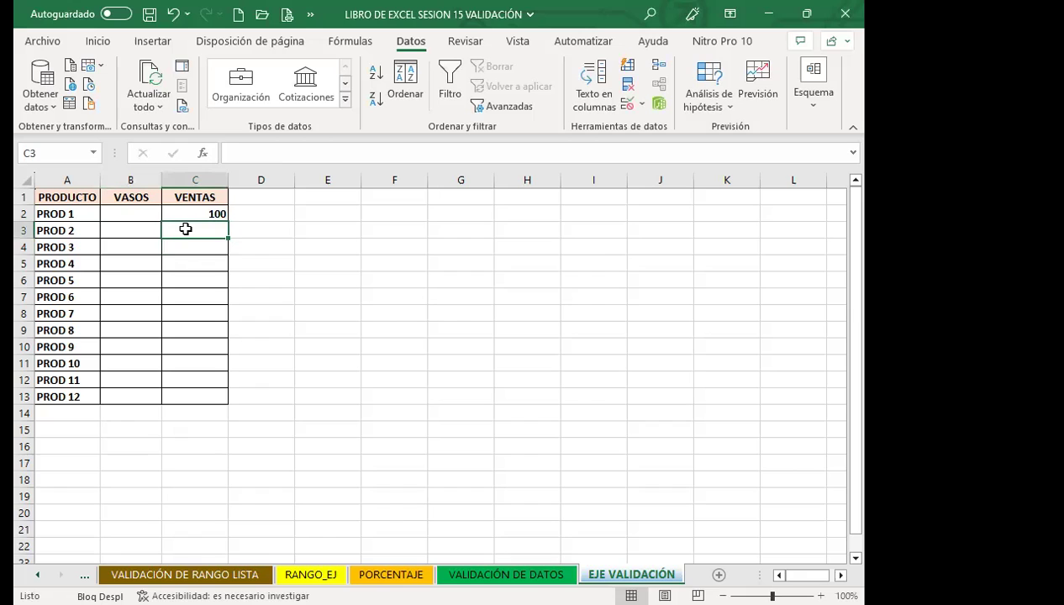
type("2")
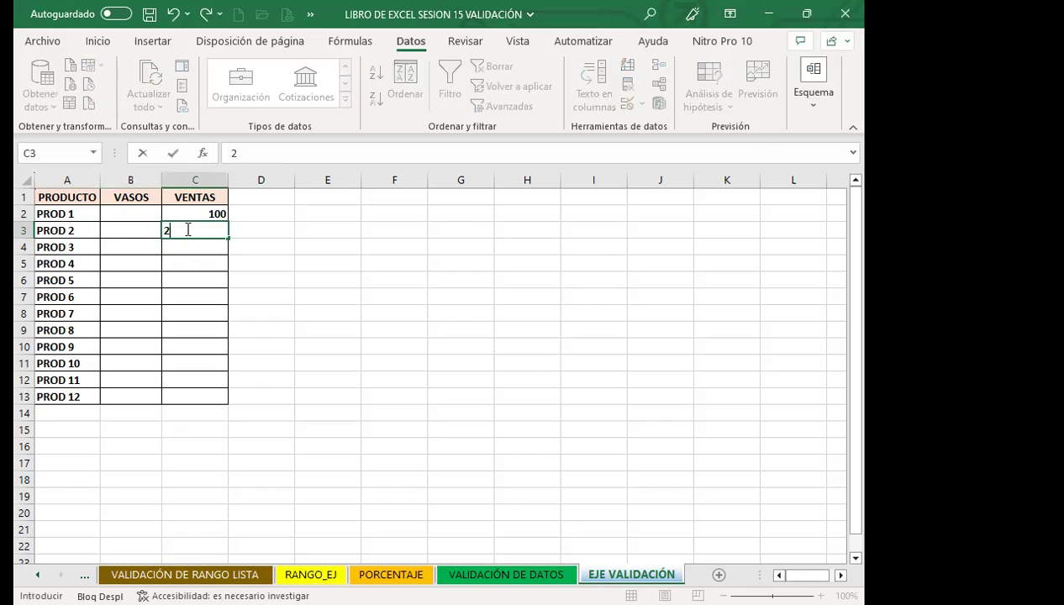
type("00")
key("Return")
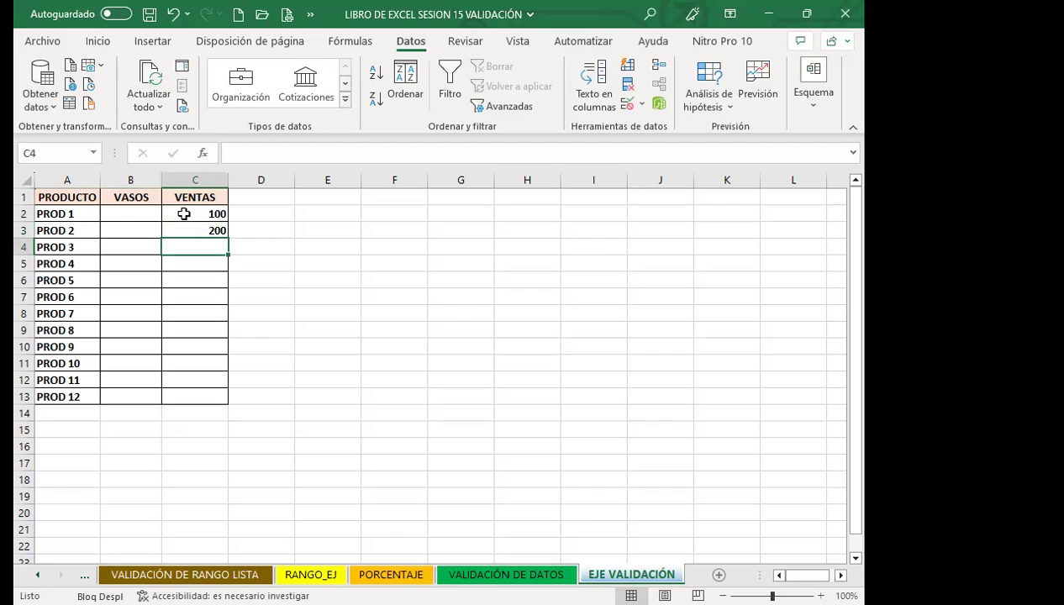
Step: Colour the VASOS quantities B2:B13 red
left_click_drag(124, 213, 120, 397)
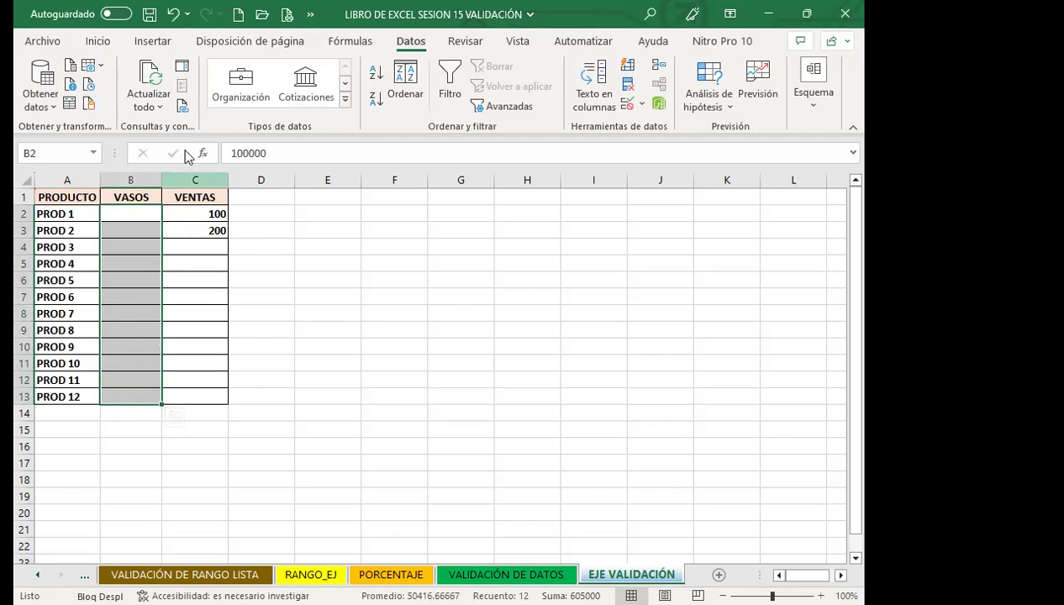
left_click(97, 40)
left_click(180, 106)
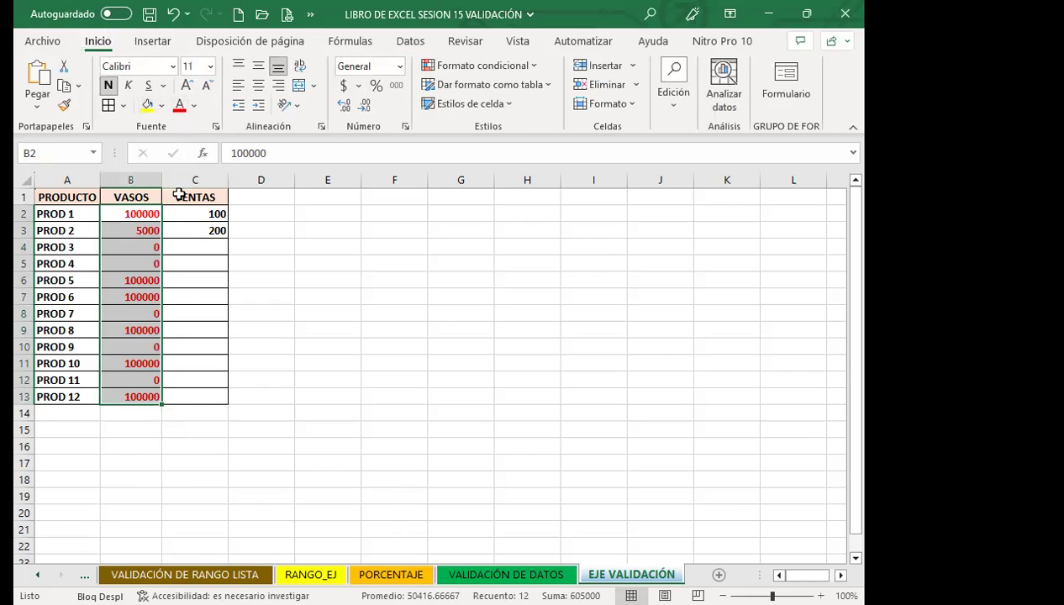
Step: Try 98 as PROD 9's sales in C10, cancel the DETENER rejection, and select C4
left_click(196, 346)
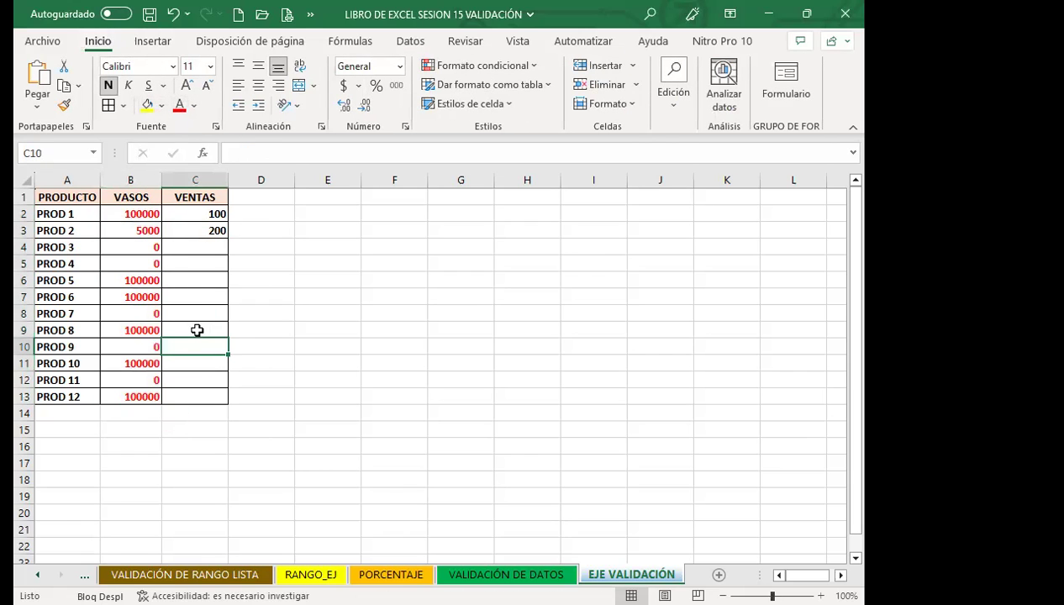
type("98")
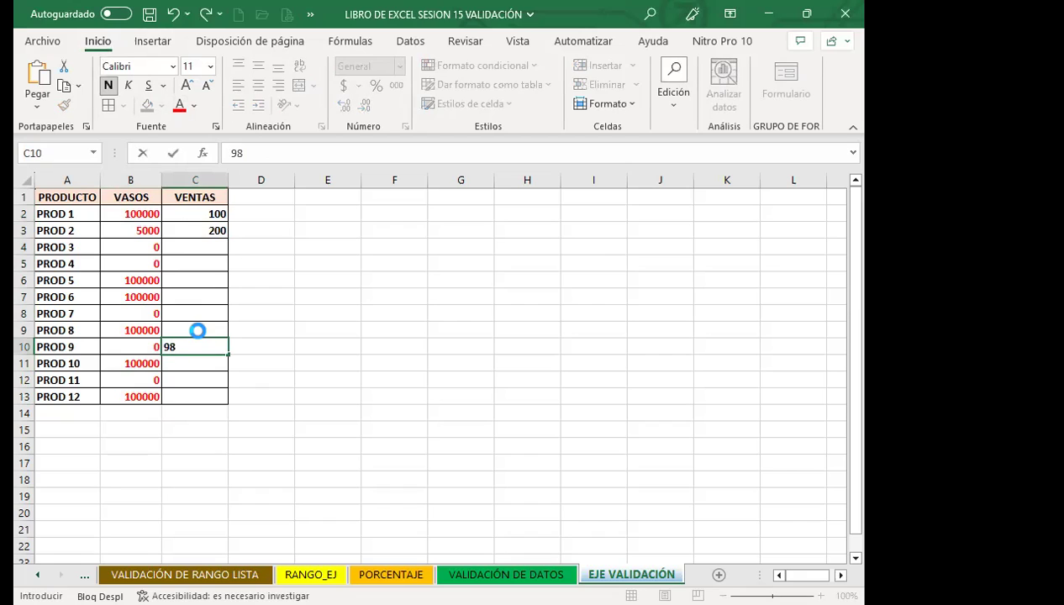
key("Return")
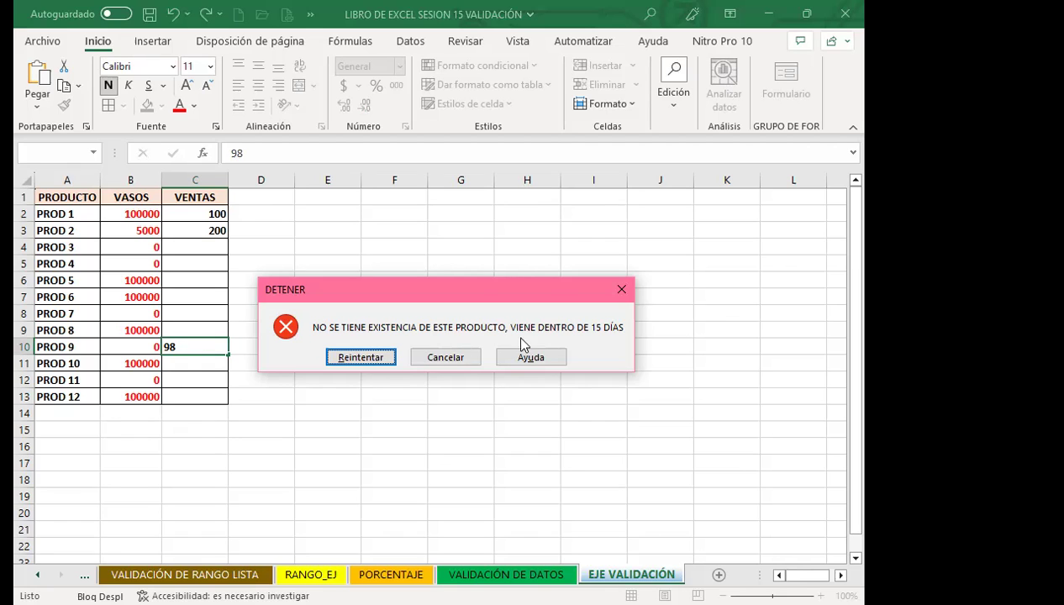
left_click(621, 289)
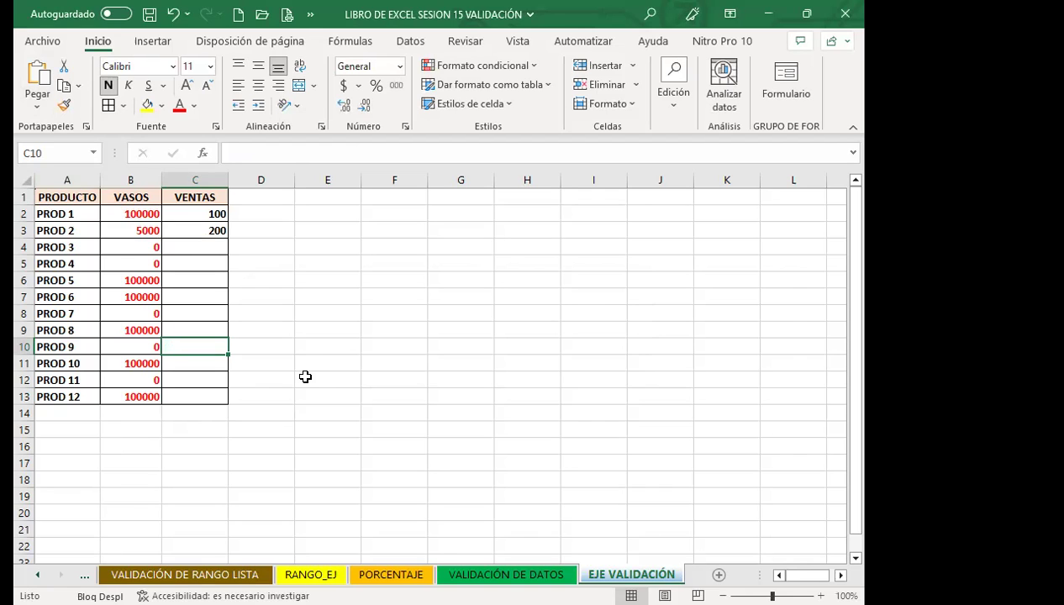
left_click(195, 247)
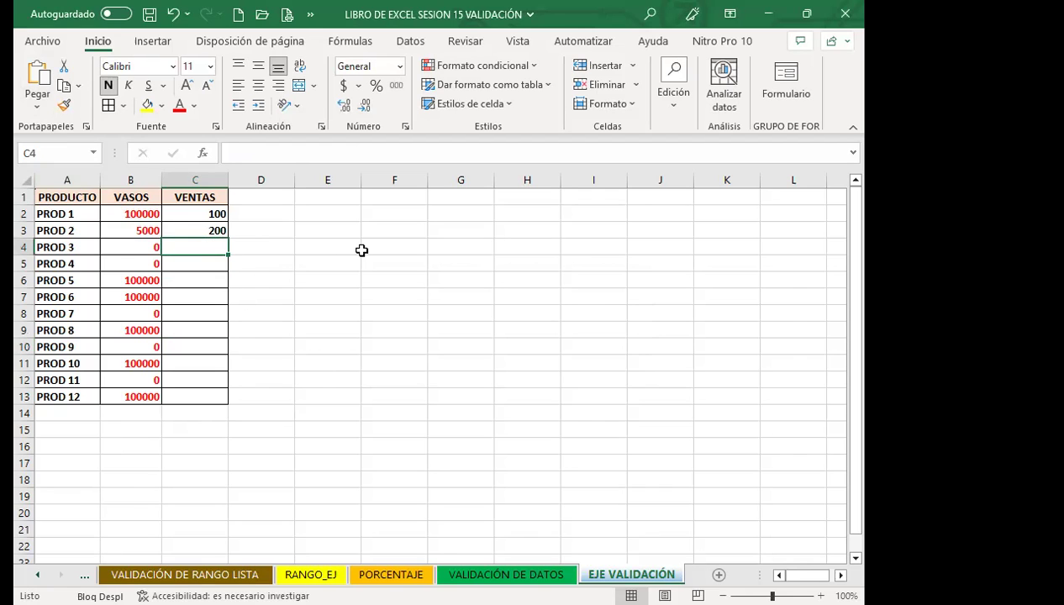
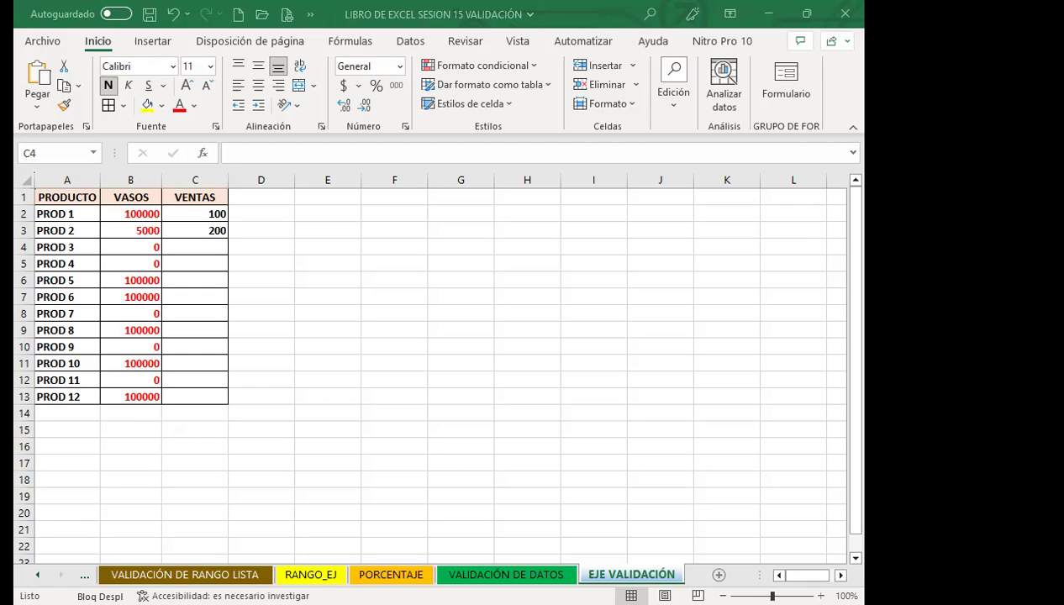
Step: Switch from Excel to the Class #15 discussion forum open in Firefox
key("alt+Tab")
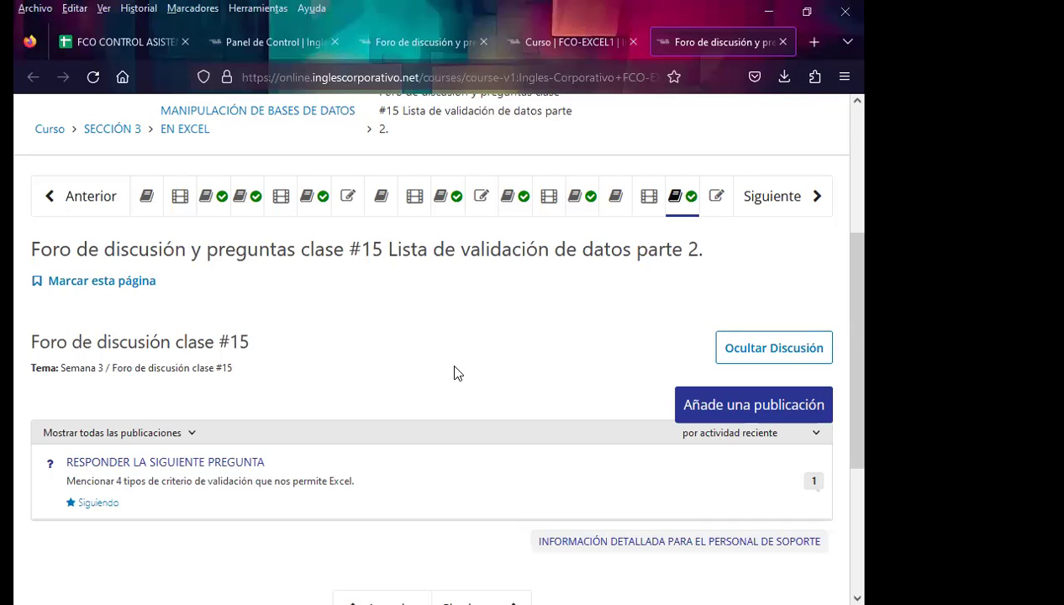
Step: Reload the Class #15 forum page so newly posted student answers show up
scroll(455, 373, "down", 2)
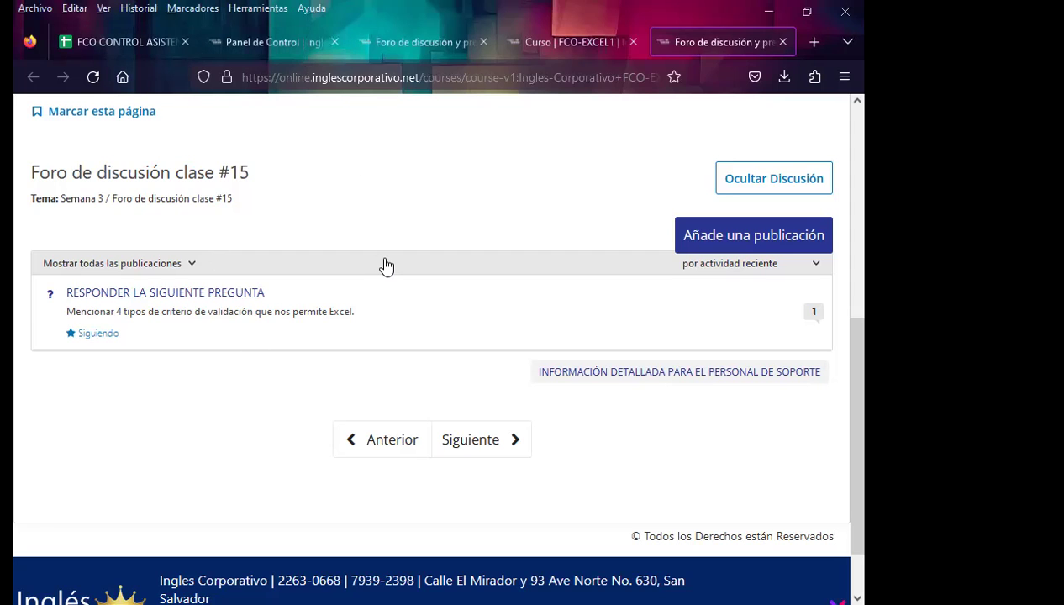
key("F5")
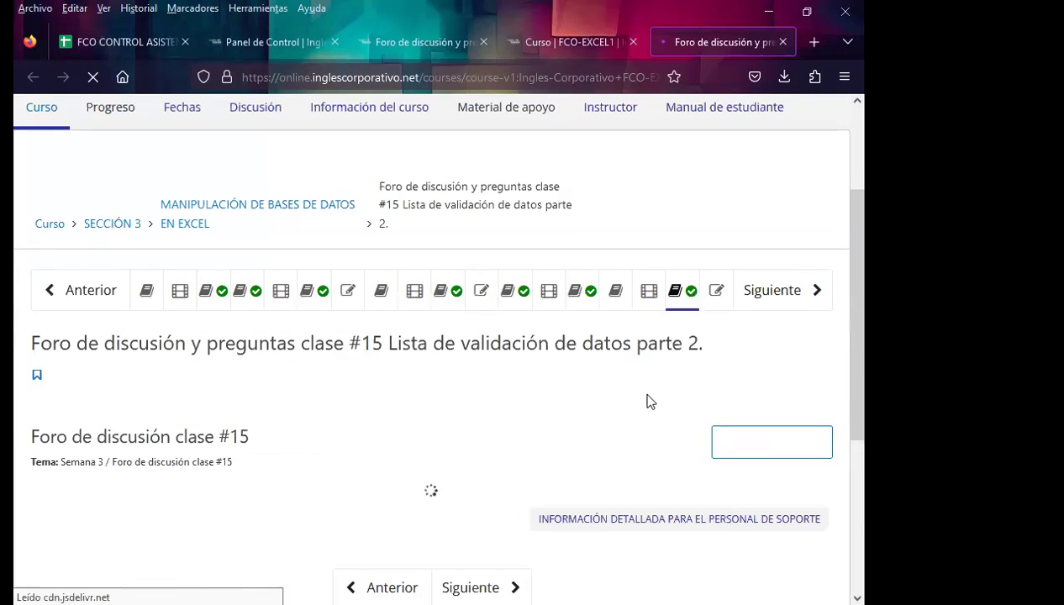
Step: Open the RESPONDER LA SIGUIENTE PREGUNTA post and post the signed thank-you comment under the first answer
scroll(437, 370, "down", 2)
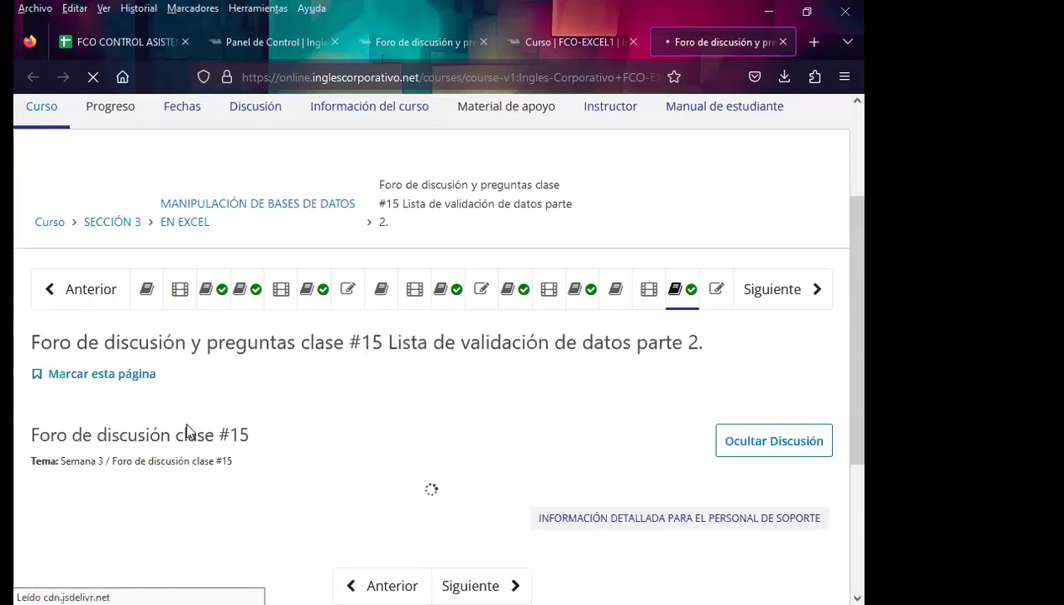
scroll(327, 420, "down", 3)
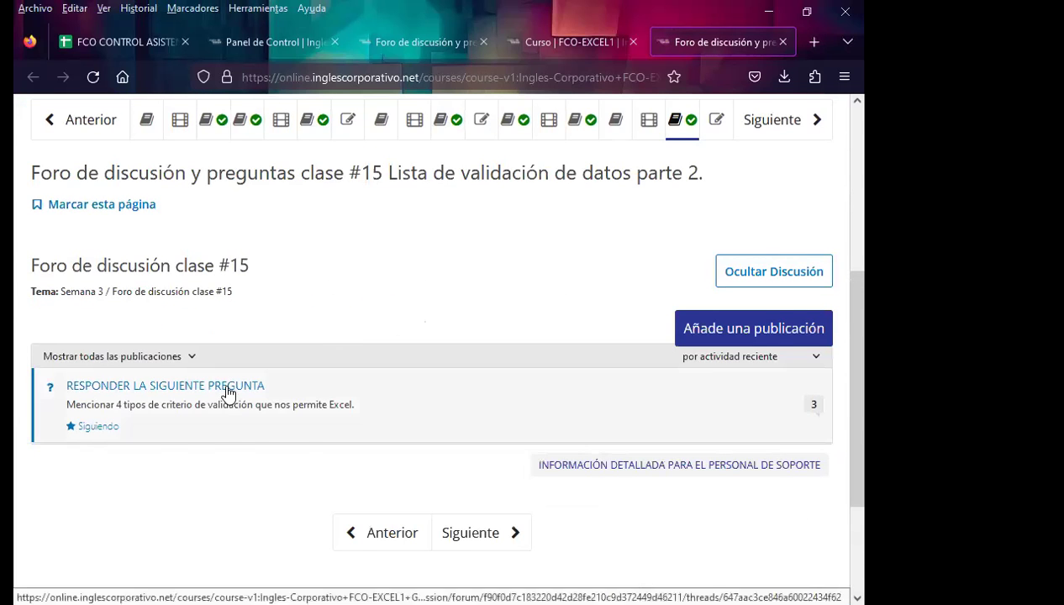
left_click(320, 388)
scroll(251, 457, "down", 3)
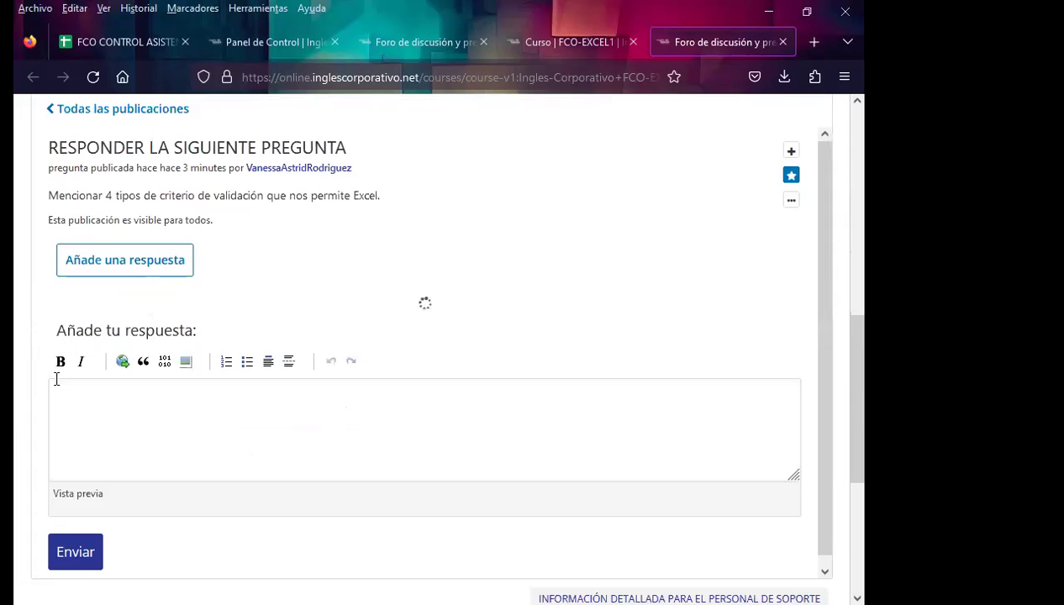
scroll(38, 365, "down", 2)
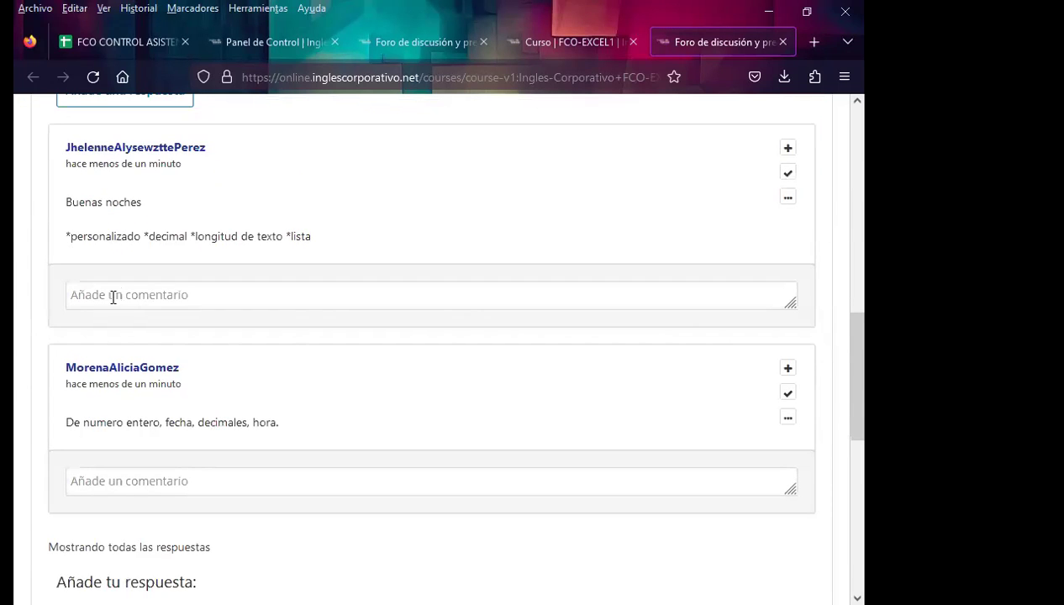
left_click(103, 299)
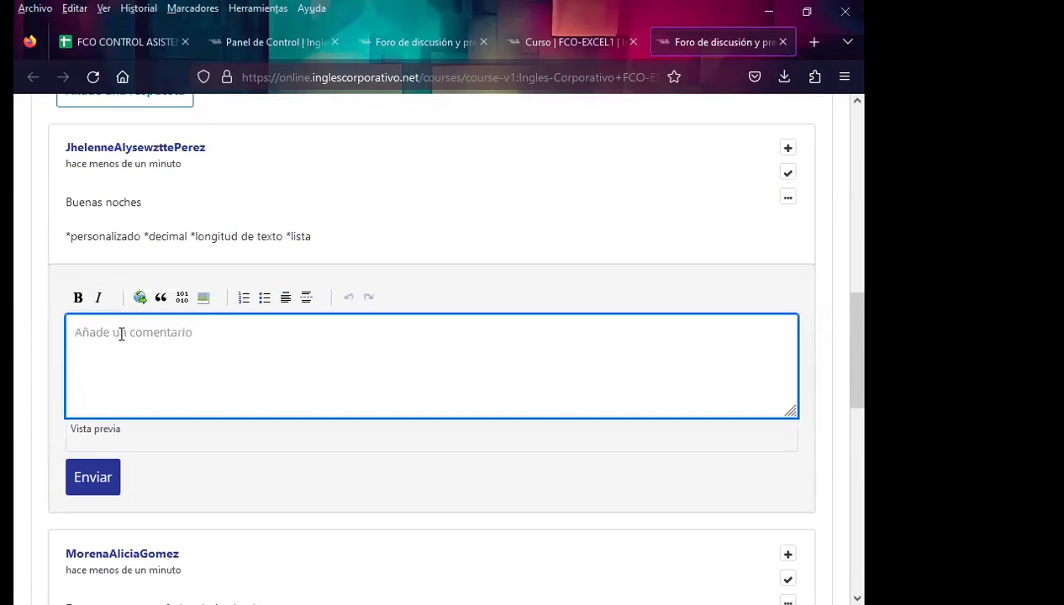
type("Saludos Cordiales. Agradezco su participación.  Atentamente. Inga. Vanessa Rodríguez.")
left_click(89, 538)
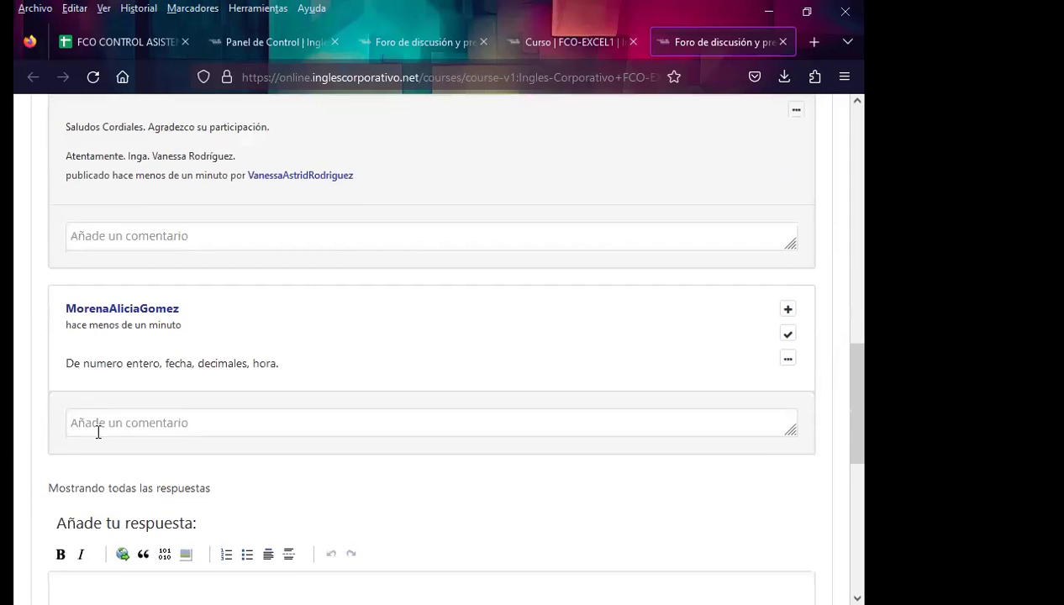
Step: Post the same signed thank-you comment under the second student answer
left_click(95, 427)
type("Saludos Cordiales. Agradezco su participación.  Atentamente. Inga. Vanessa Rodríguez.")
scroll(68, 475, "down", 3)
left_click(74, 494)
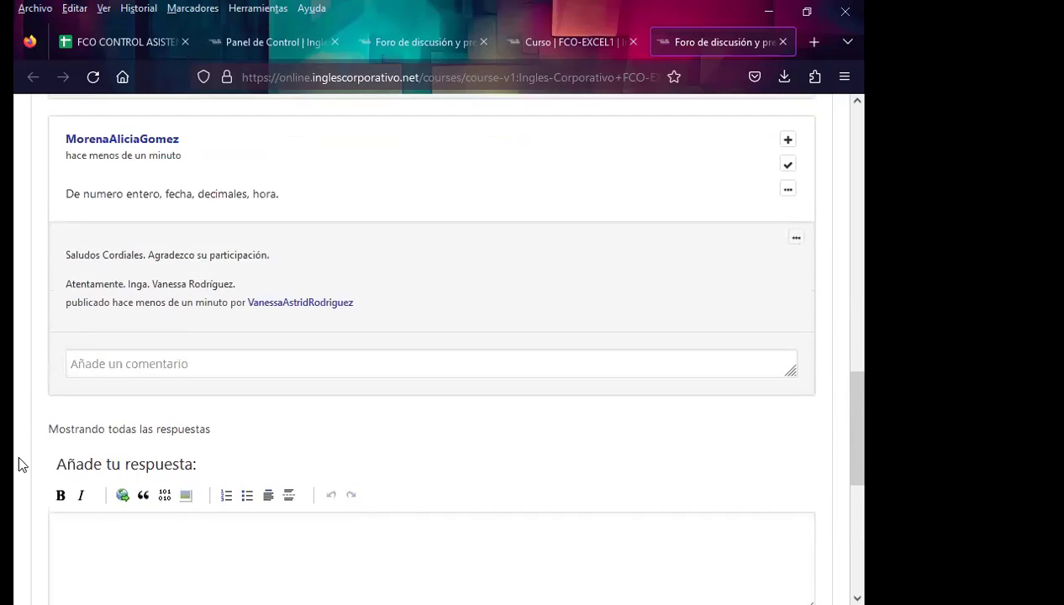
scroll(19, 459, "up", 2)
scroll(26, 456, "up", 1)
scroll(46, 449, "up", 1)
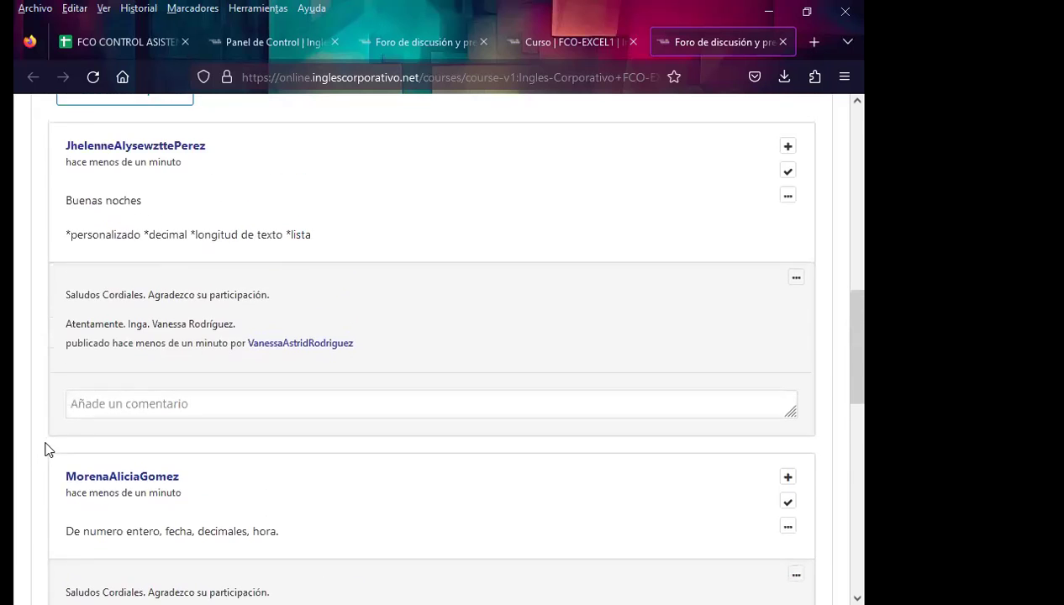
scroll(45, 450, "up", 2)
scroll(377, 444, "up", 2)
scroll(509, 426, "up", 1)
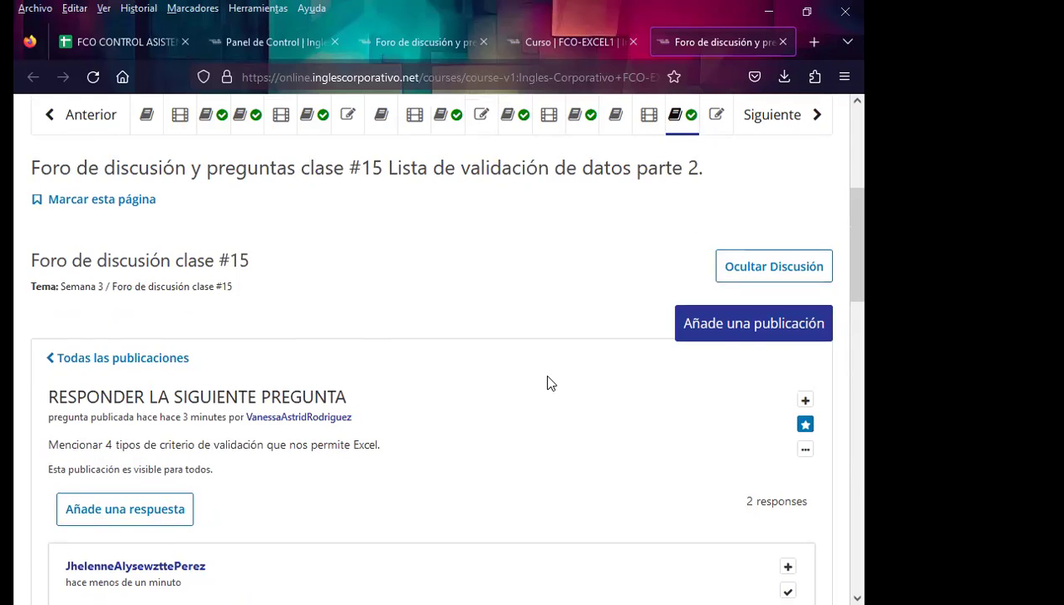
Step: Reload the forum unit and reopen the Class #15 question post
scroll(547, 382, "down", 4)
scroll(547, 380, "up", 2)
scroll(548, 378, "up", 2)
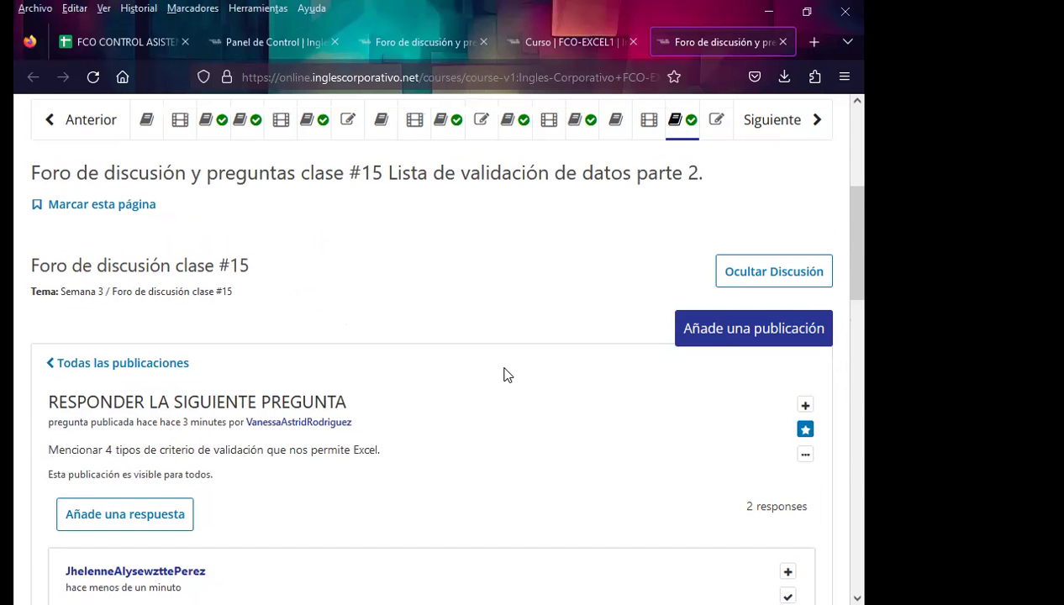
left_click(452, 138)
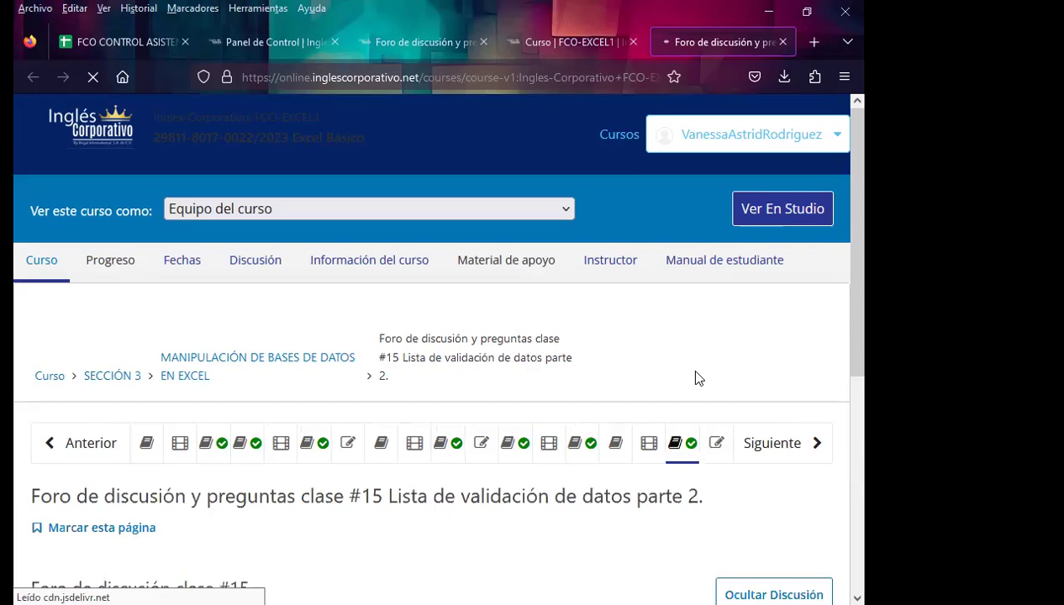
scroll(698, 370, "down", 2)
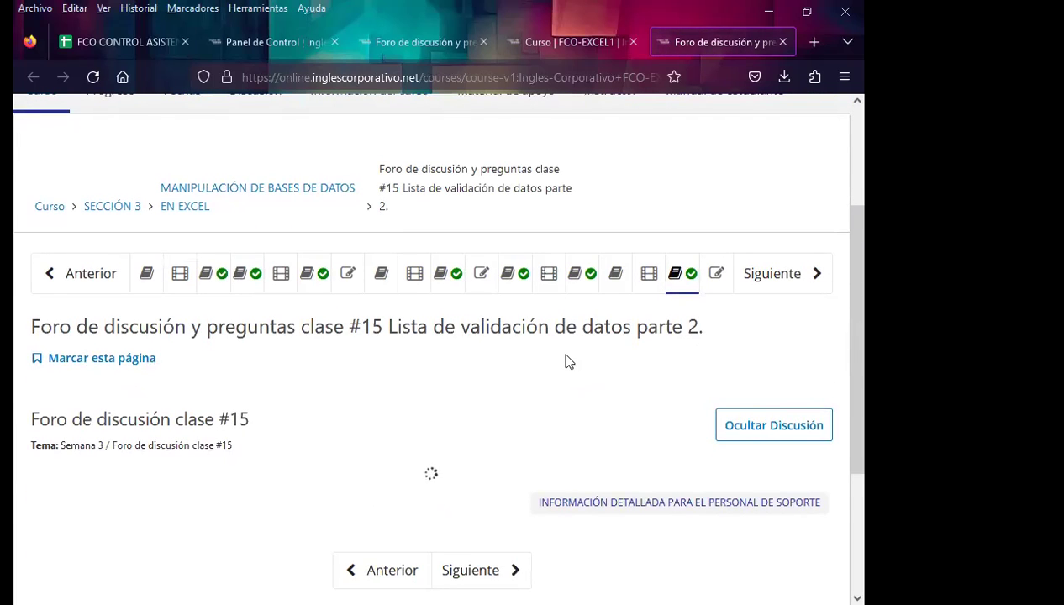
scroll(538, 357, "down", 1)
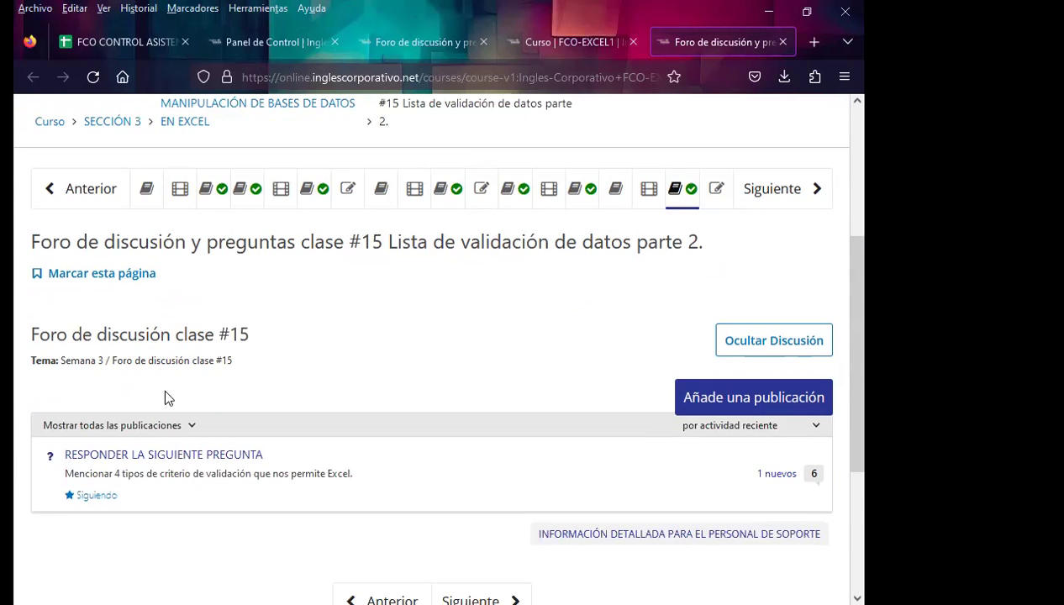
left_click(169, 457)
Step: Post the signed thank-you comment under the newest text/number/date validation answer, then bring up the attendance roster
scroll(371, 439, "down", 4)
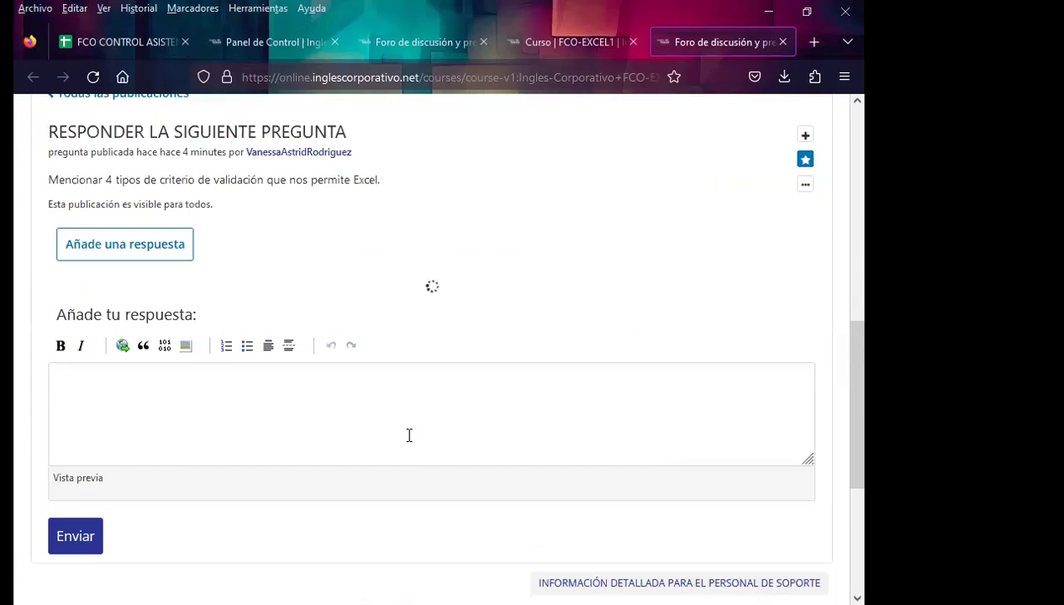
scroll(412, 428, "down", 4)
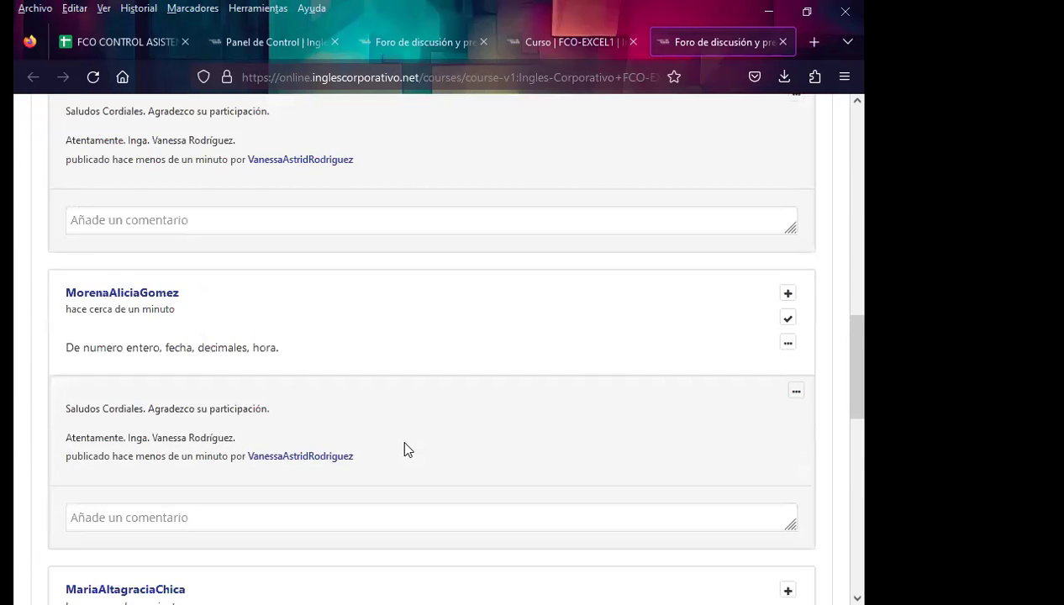
scroll(403, 449, "down", 2)
scroll(403, 442, "down", 3)
scroll(371, 426, "up", 2)
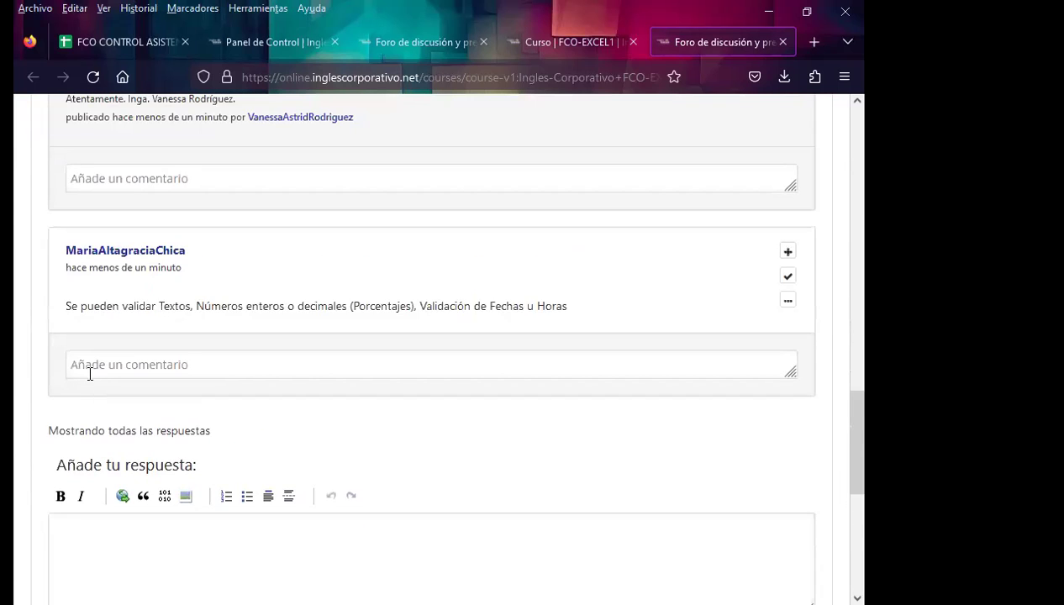
left_click(88, 373)
type("Saludos Cordiales. Agradezco su participación.  Atentamente. Inga. Vanessa Rodríguez.")
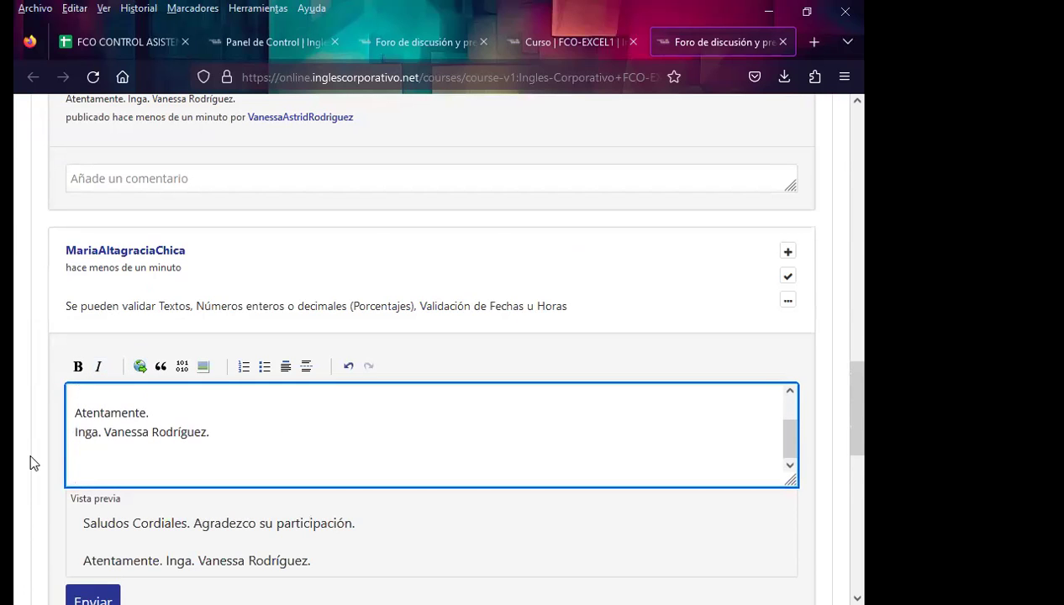
key("ctrl+Return")
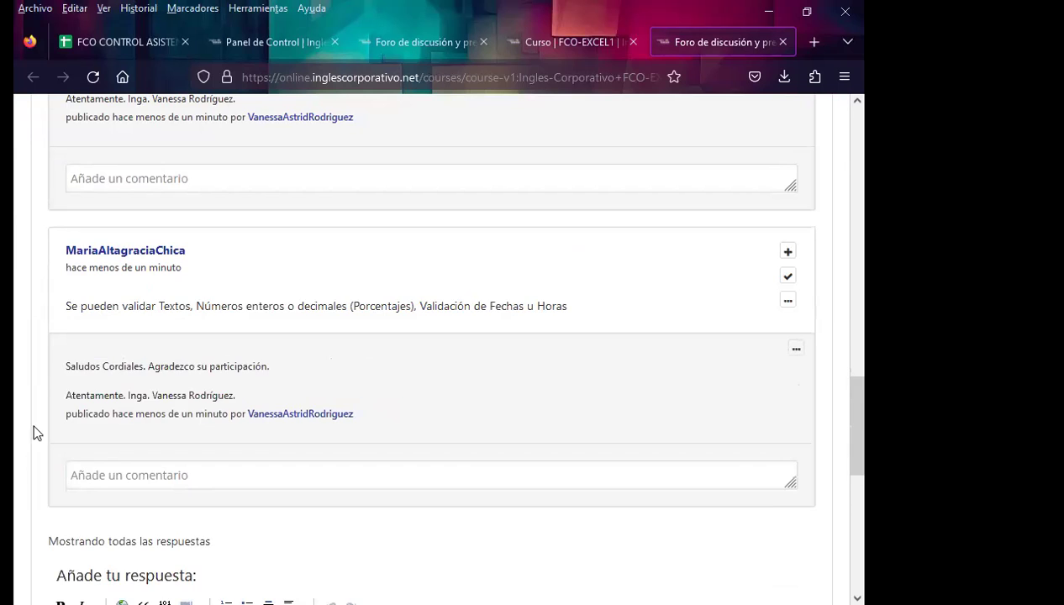
left_click(126, 42)
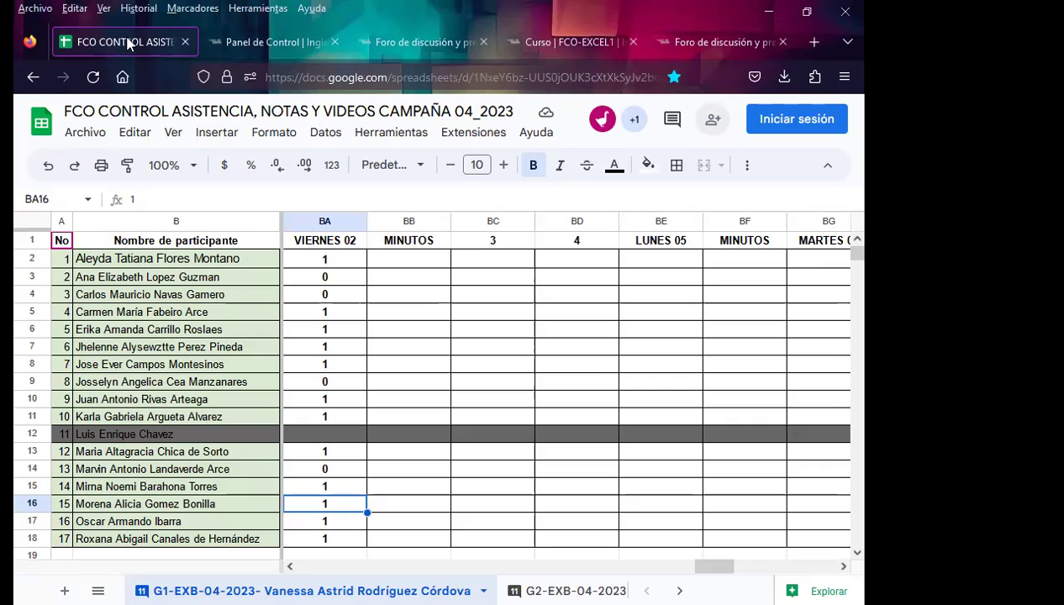
Step: Set cell BA3 under VIERNES 02 to 1 in the attendance roster, then return to the forum thread
left_click(714, 42)
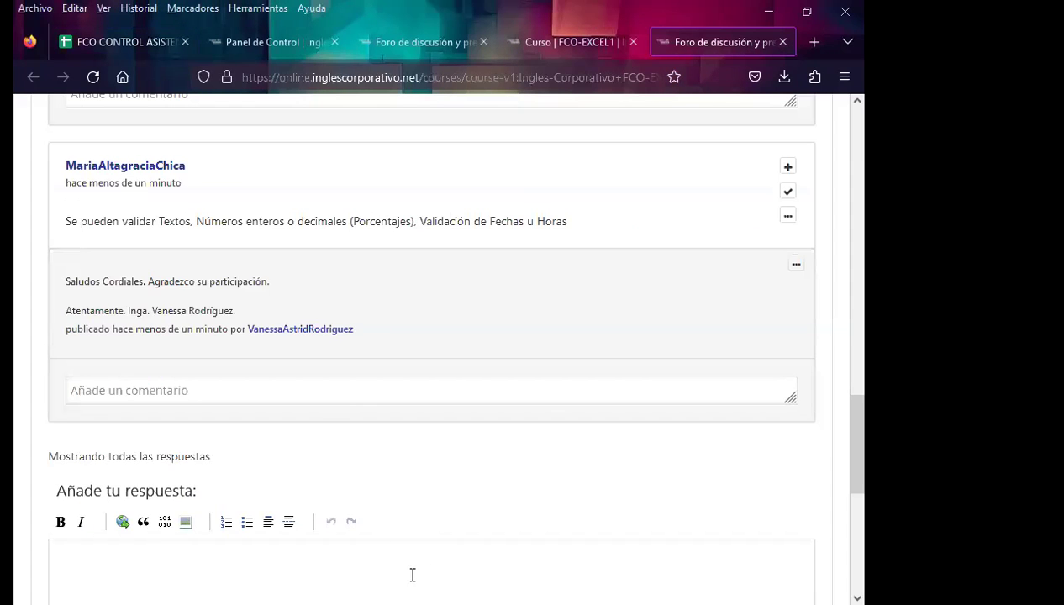
left_click(126, 42)
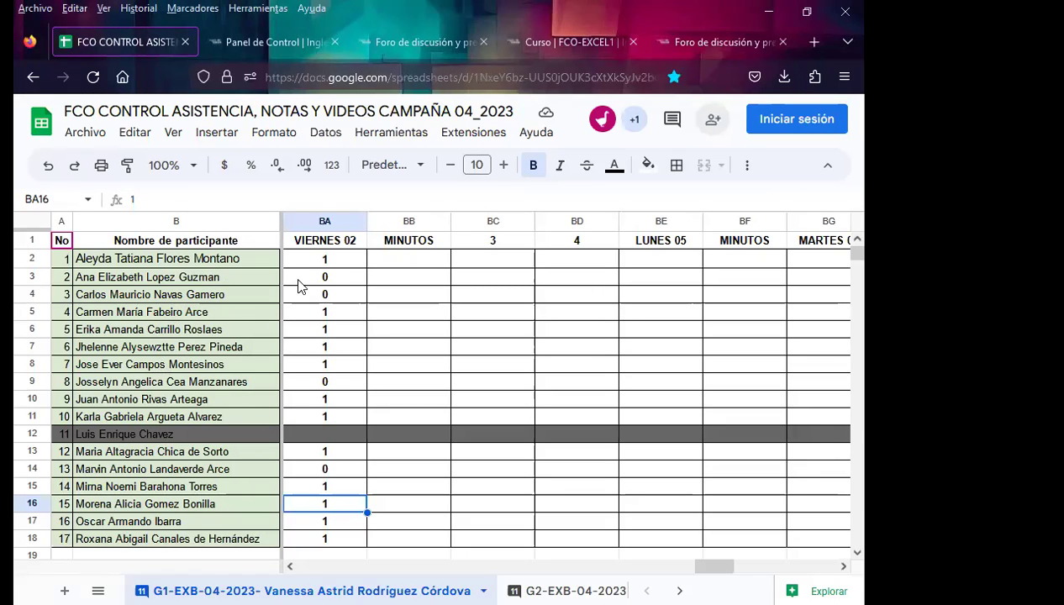
left_click(323, 280)
type("1")
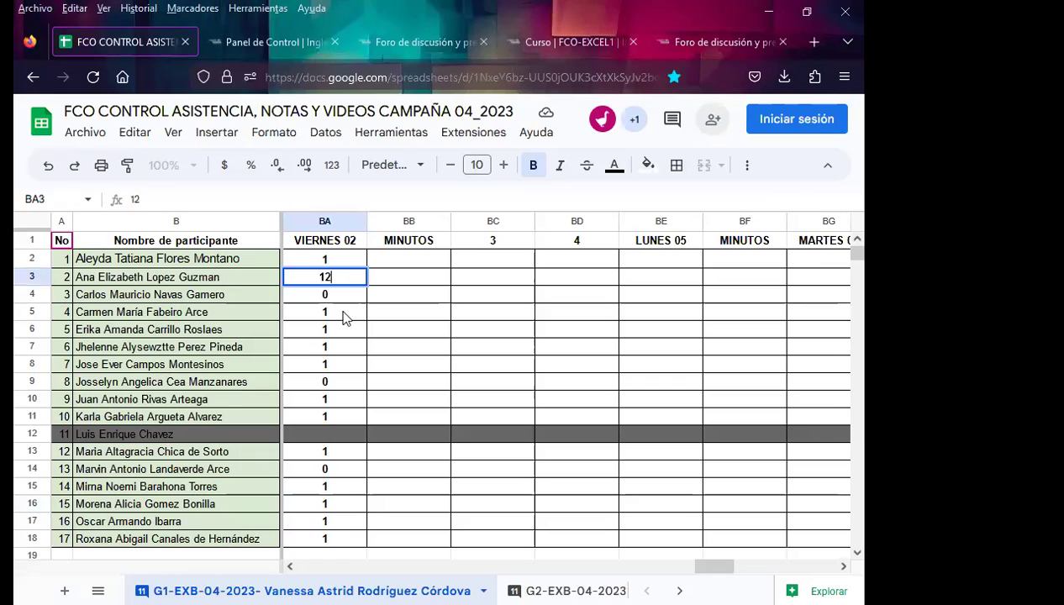
left_click(345, 318)
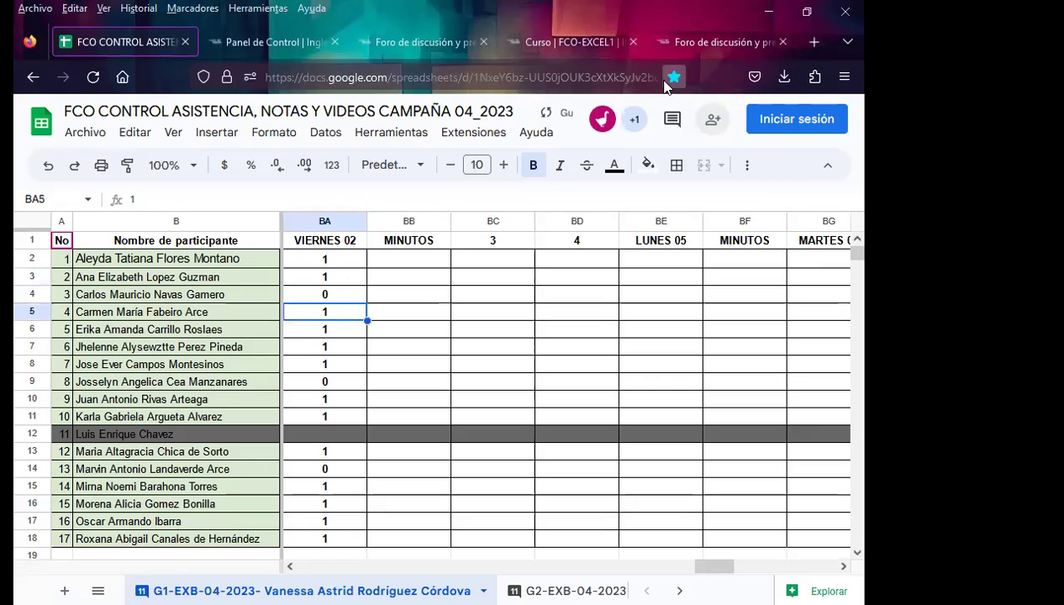
left_click(704, 44)
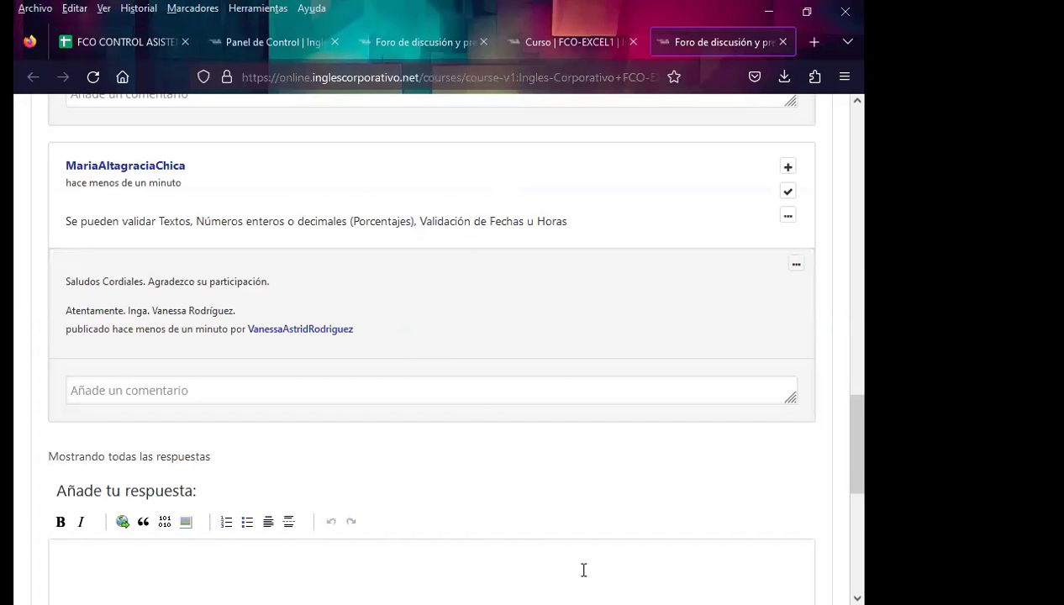